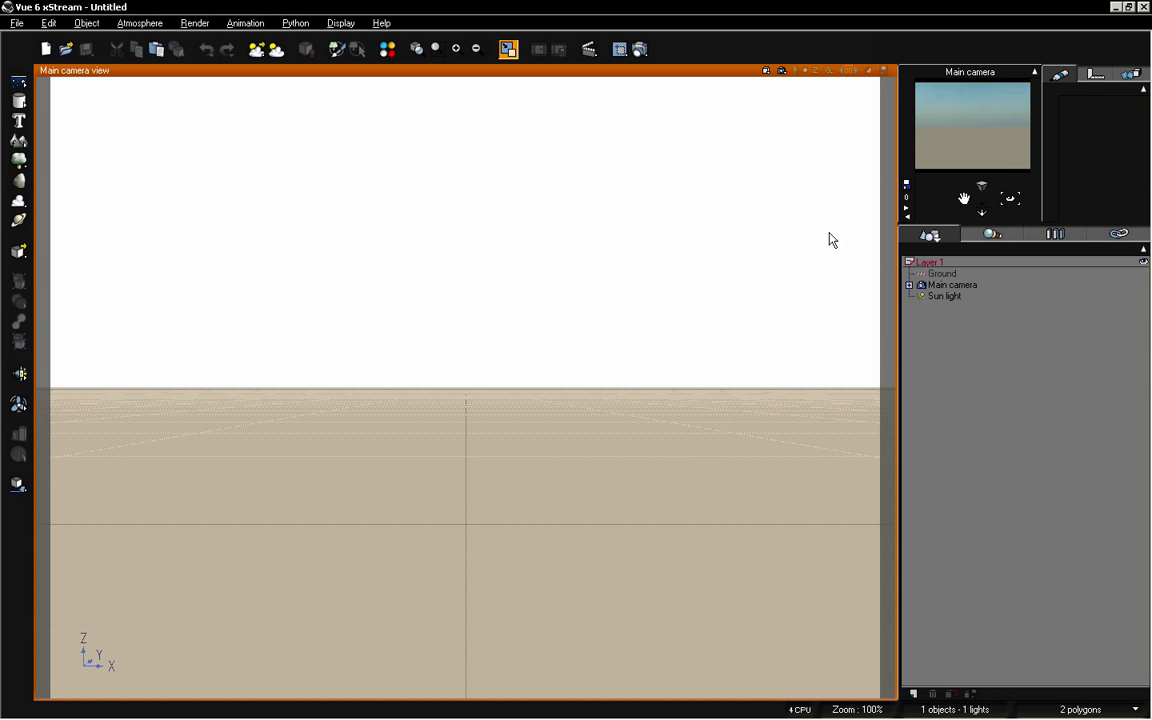
# - Reposition the main camera above the ground and widen the main camera view
pyautogui.click(963, 196)
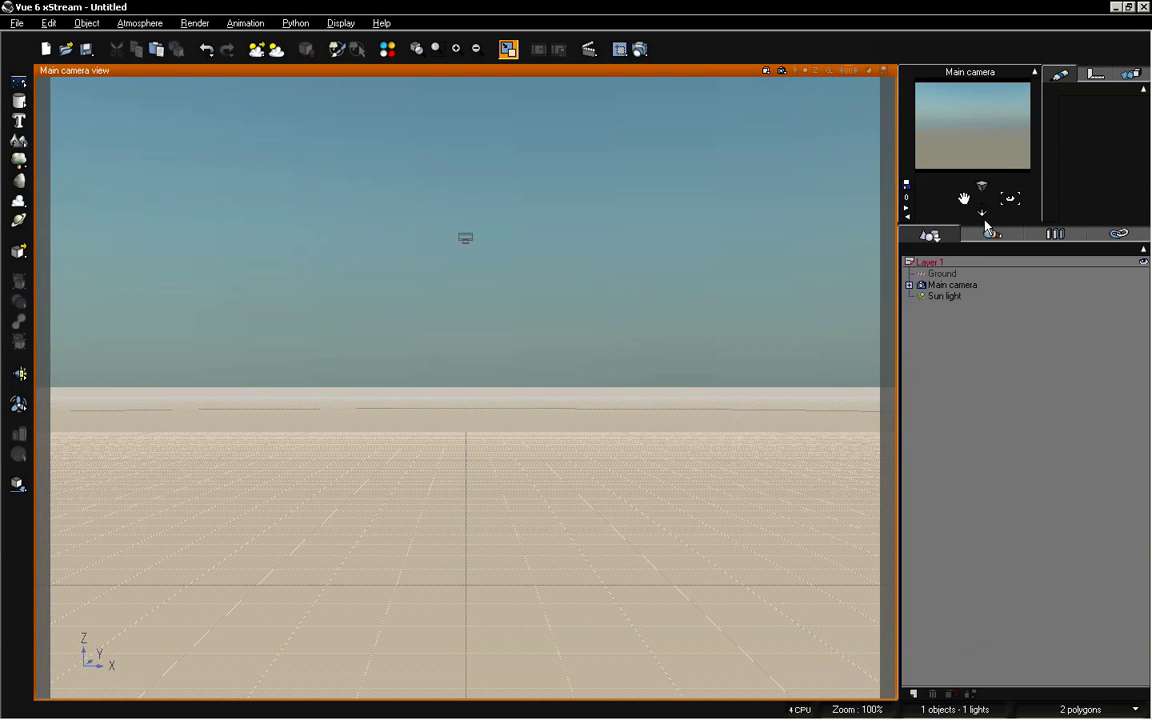
pyautogui.moveTo(897, 362); pyautogui.dragTo(952, 372)
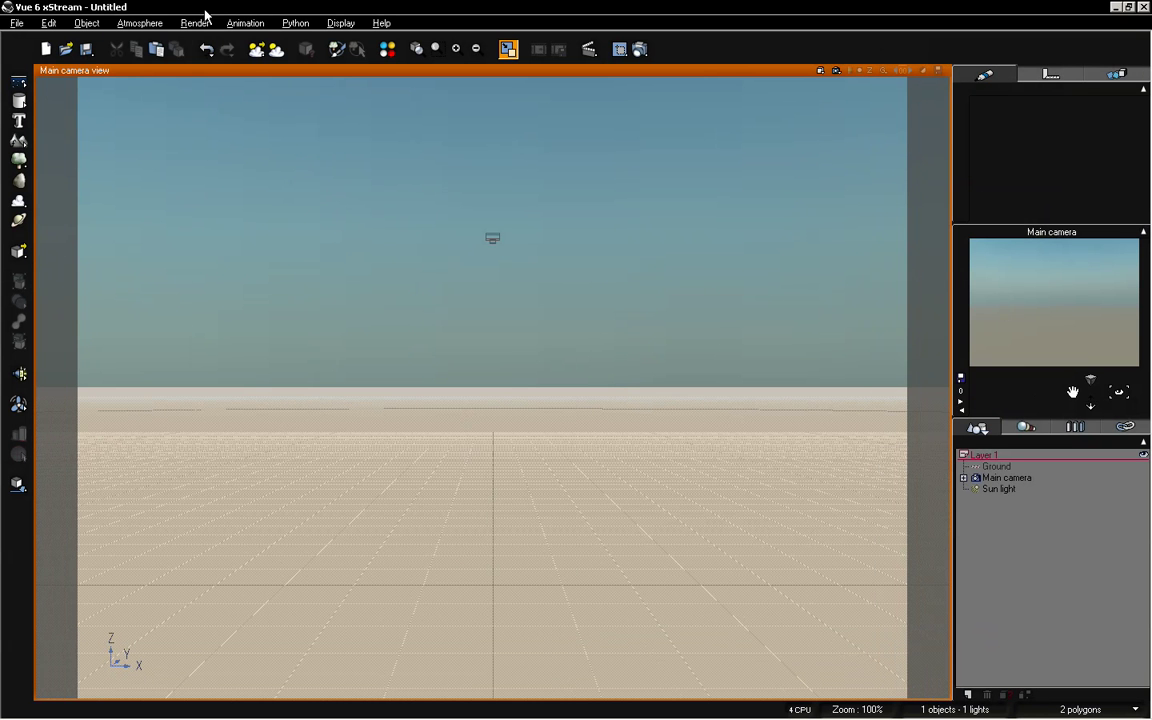
# - In the Atmosphere Editor, set the sky mean altitude to 10000 m and the sky ground density to 64
pyautogui.click(148, 24)
pyautogui.click(155, 92)
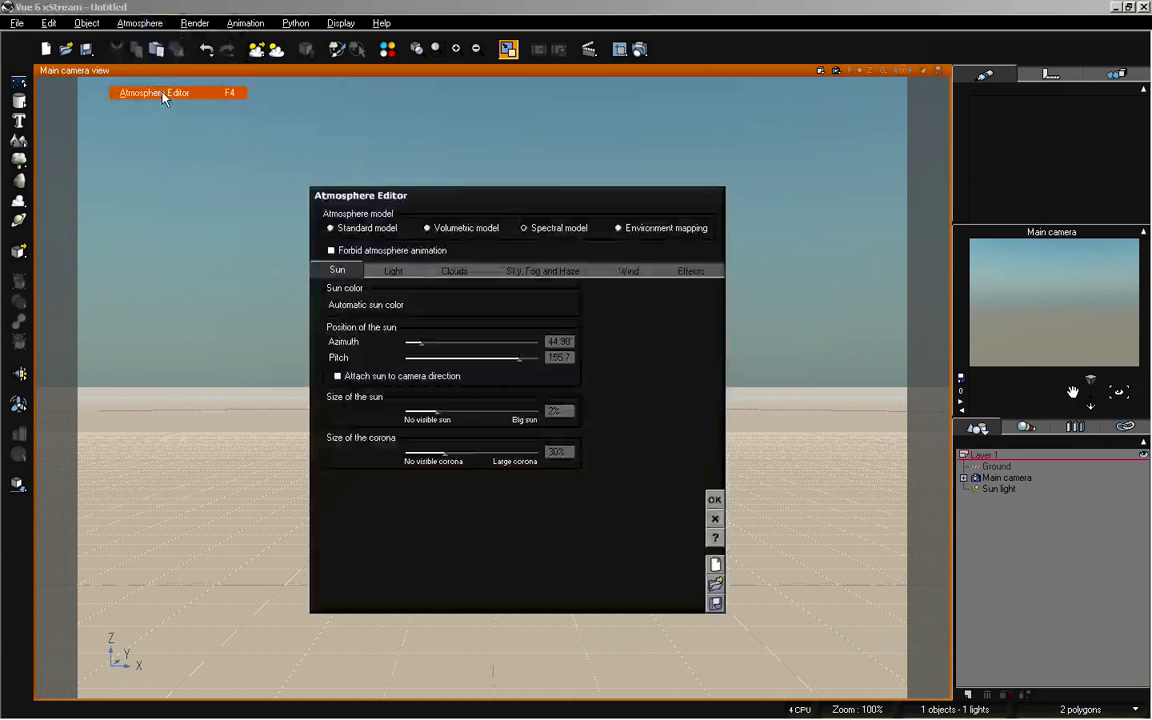
pyautogui.moveTo(471, 183); pyautogui.dragTo(425, 91)
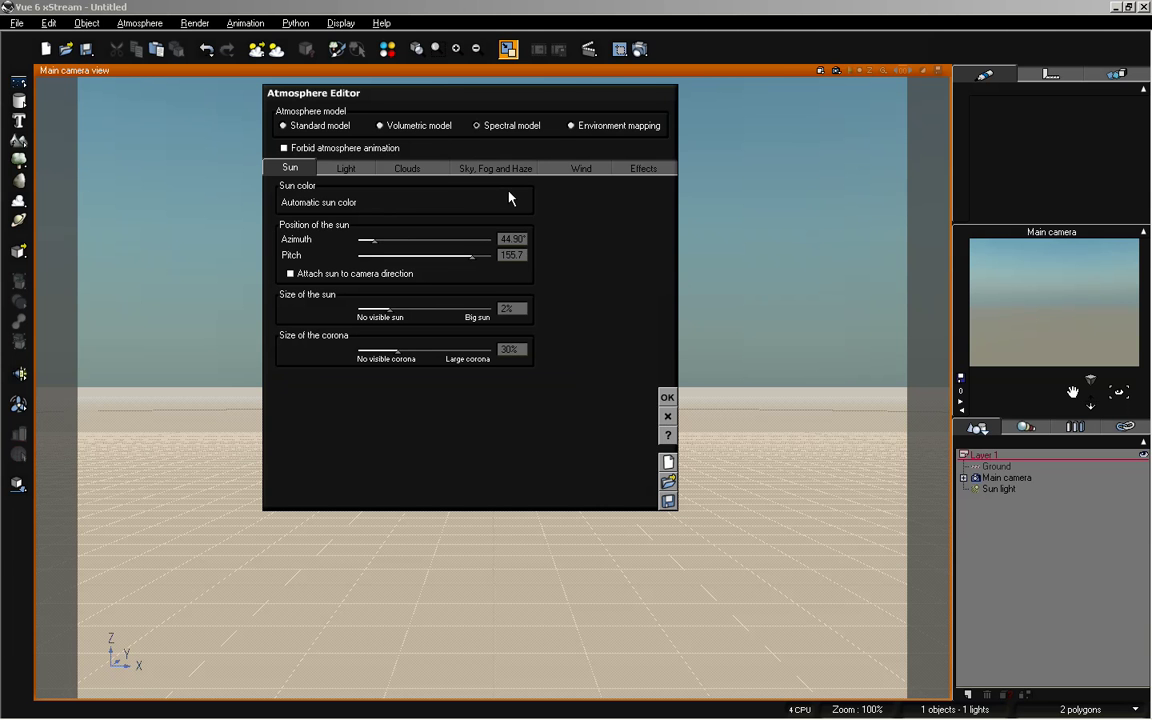
pyautogui.click(498, 169)
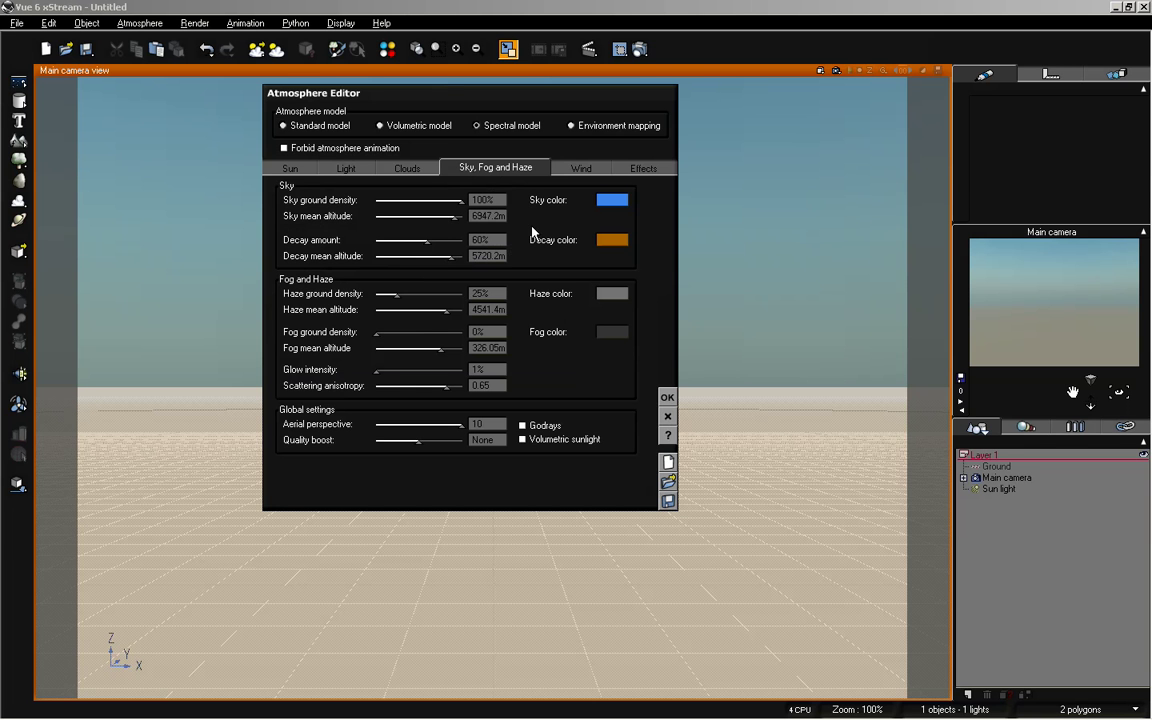
pyautogui.moveTo(455, 217); pyautogui.dragTo(480, 214)
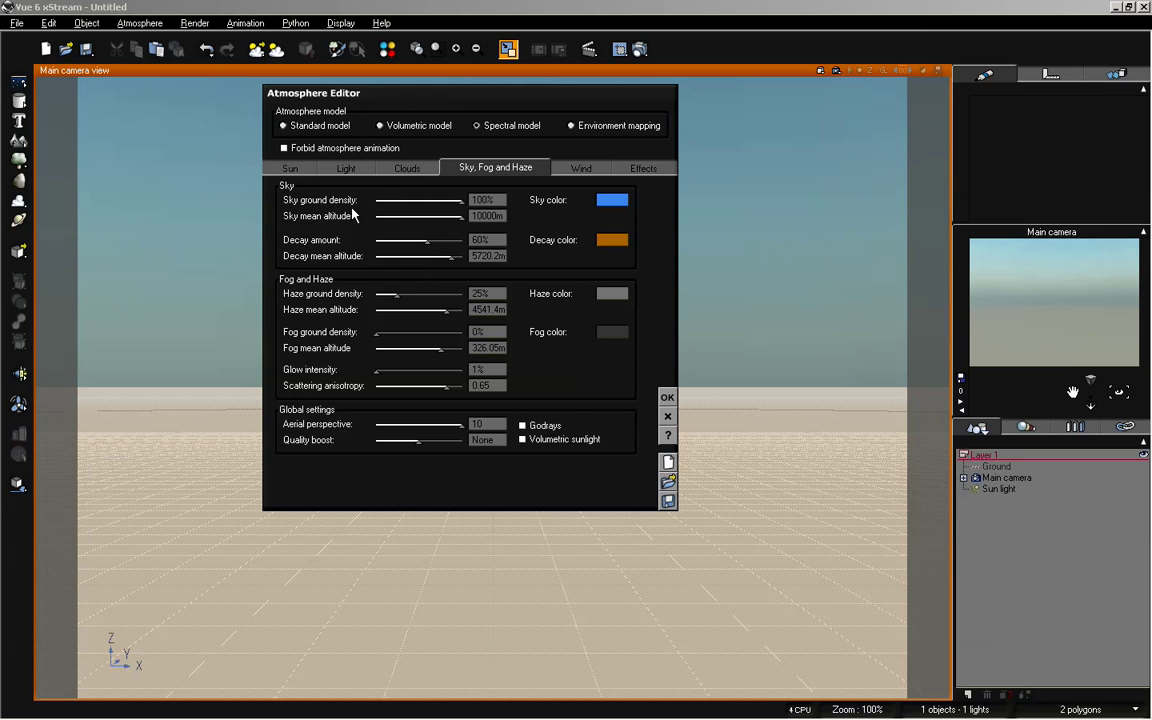
pyautogui.click(494, 201)
pyautogui.write('50')
pyautogui.press('Return')
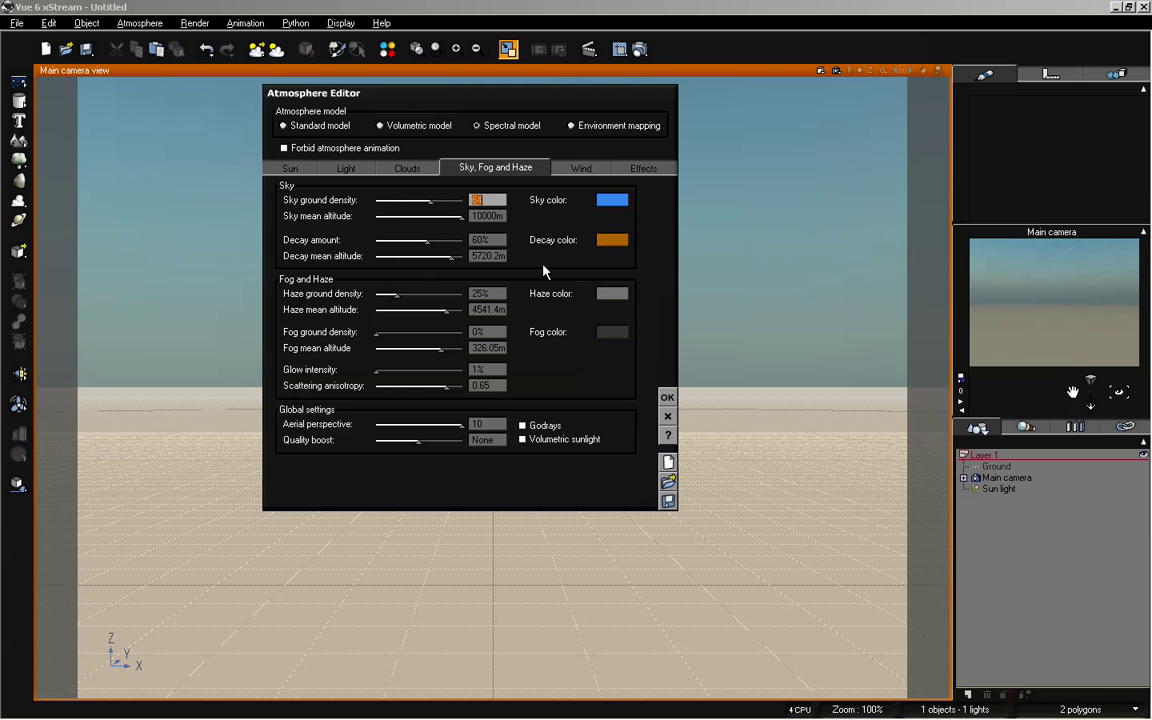
# - Set the sky's decay amount to 89 and the decay mean altitude to 8100
pyautogui.click(487, 240)
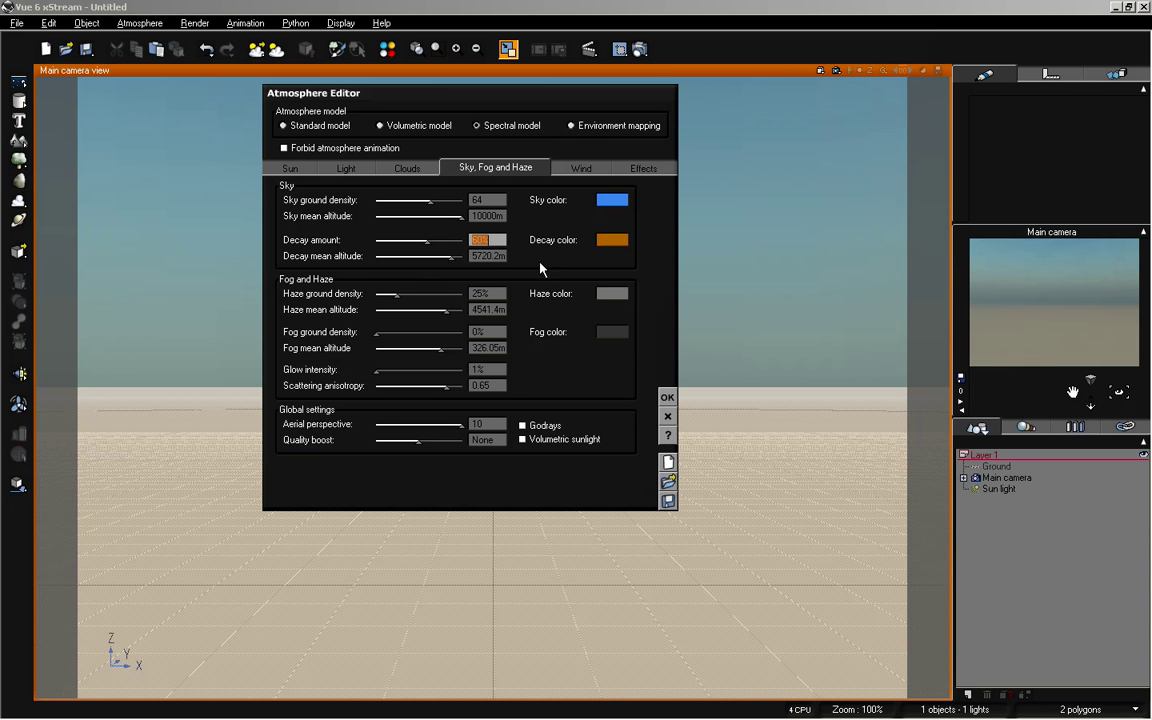
pyautogui.press('Return')
pyautogui.click(501, 238)
pyautogui.write('88')
pyautogui.press('Return')
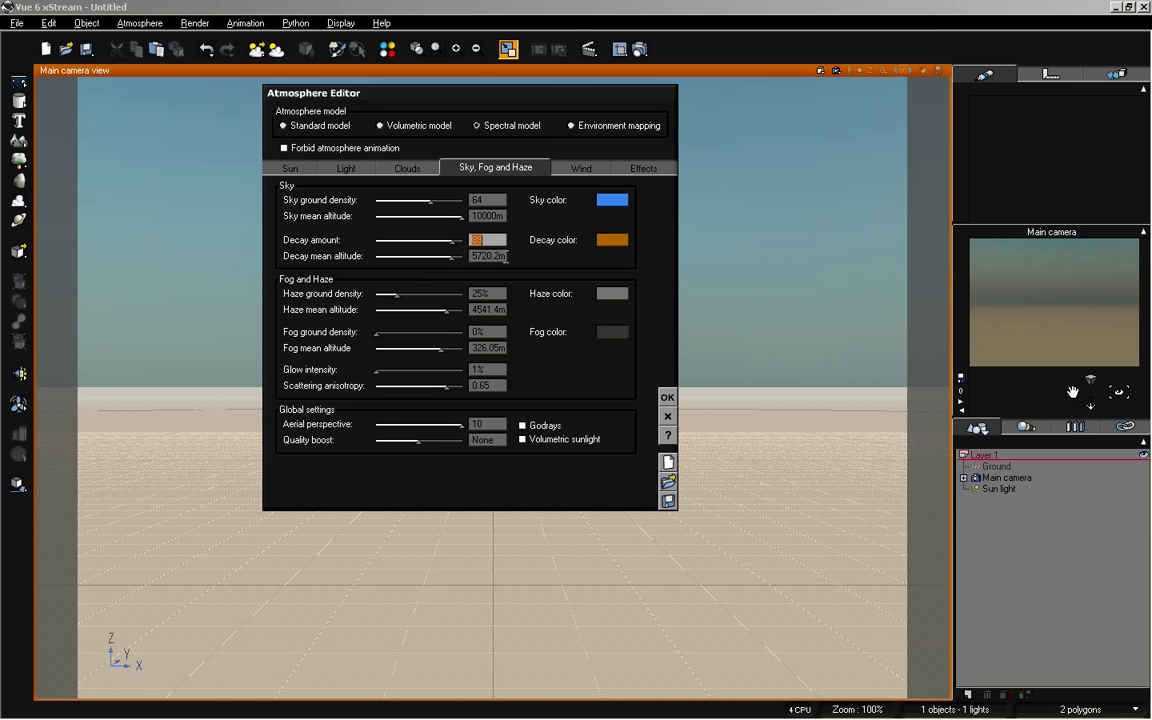
pyautogui.click(505, 257)
pyautogui.write('8100')
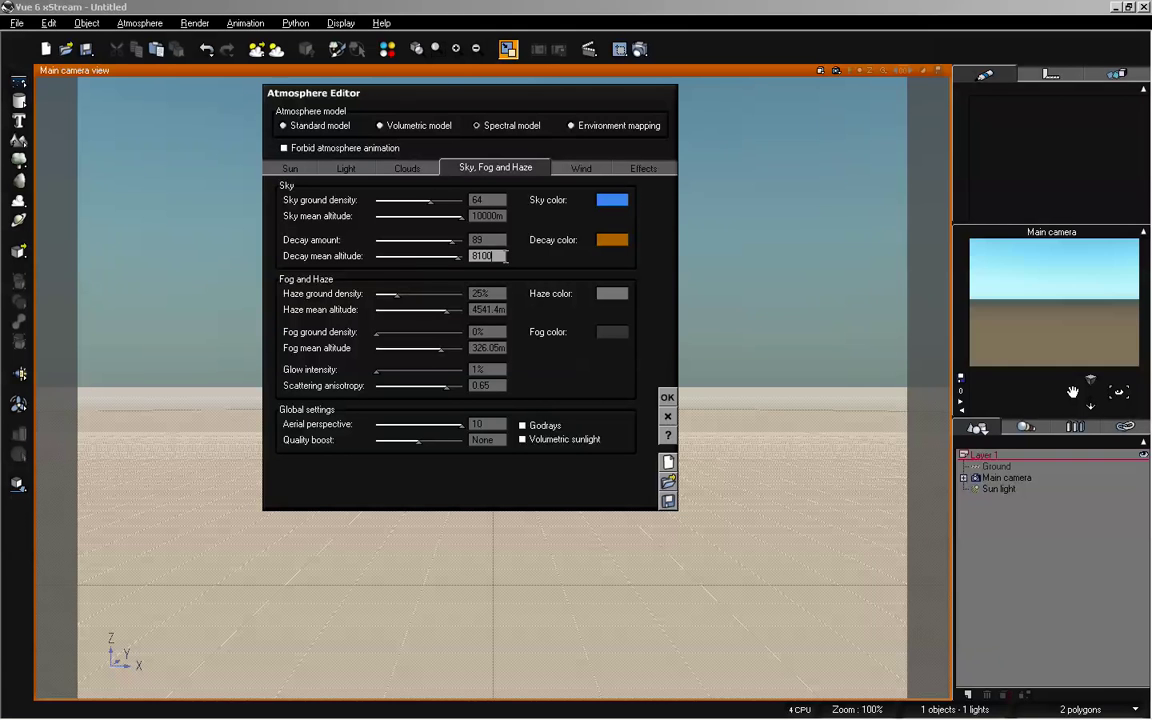
pyautogui.press('Return')
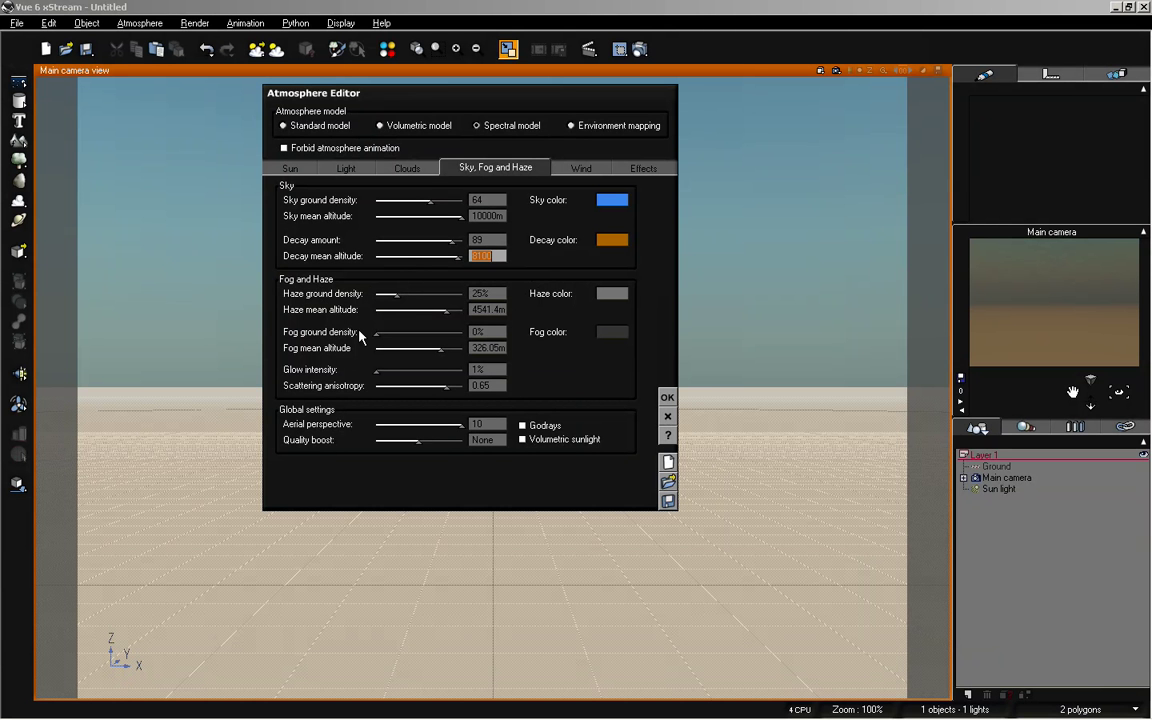
# - Change both the haze color and the fog color to black
pyautogui.click(612, 294)
pyautogui.moveTo(739, 287); pyautogui.dragTo(735, 430)
pyautogui.click(758, 394)
pyautogui.click(614, 333)
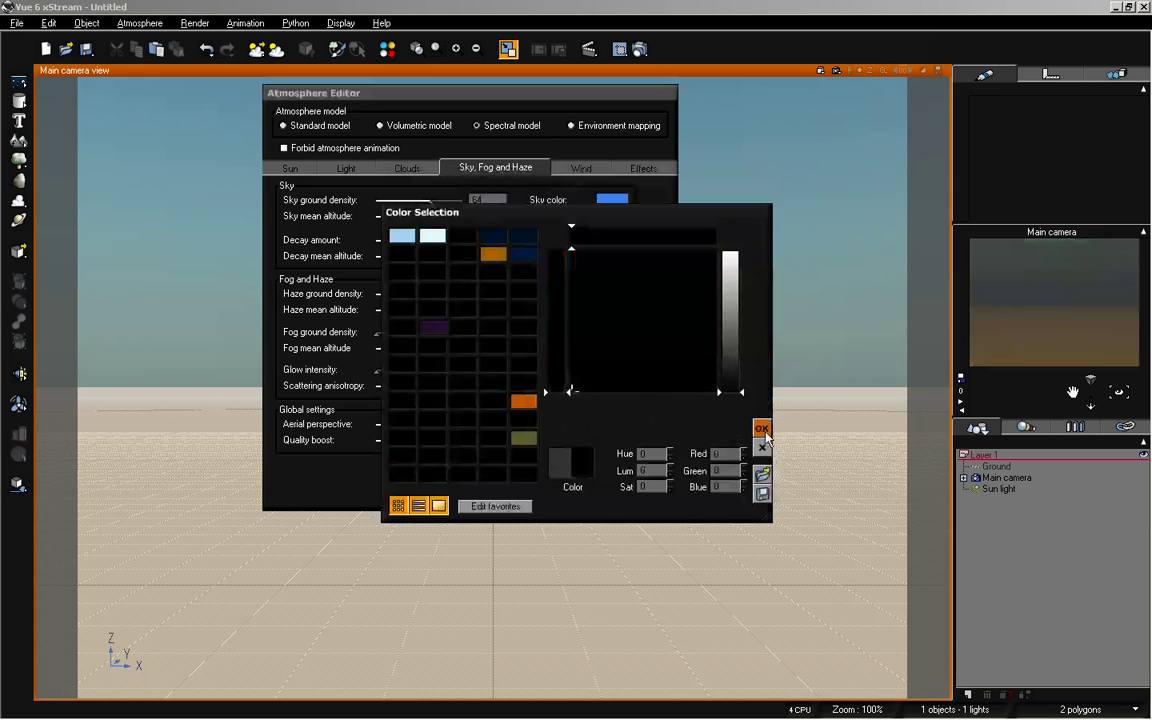
pyautogui.click(762, 432)
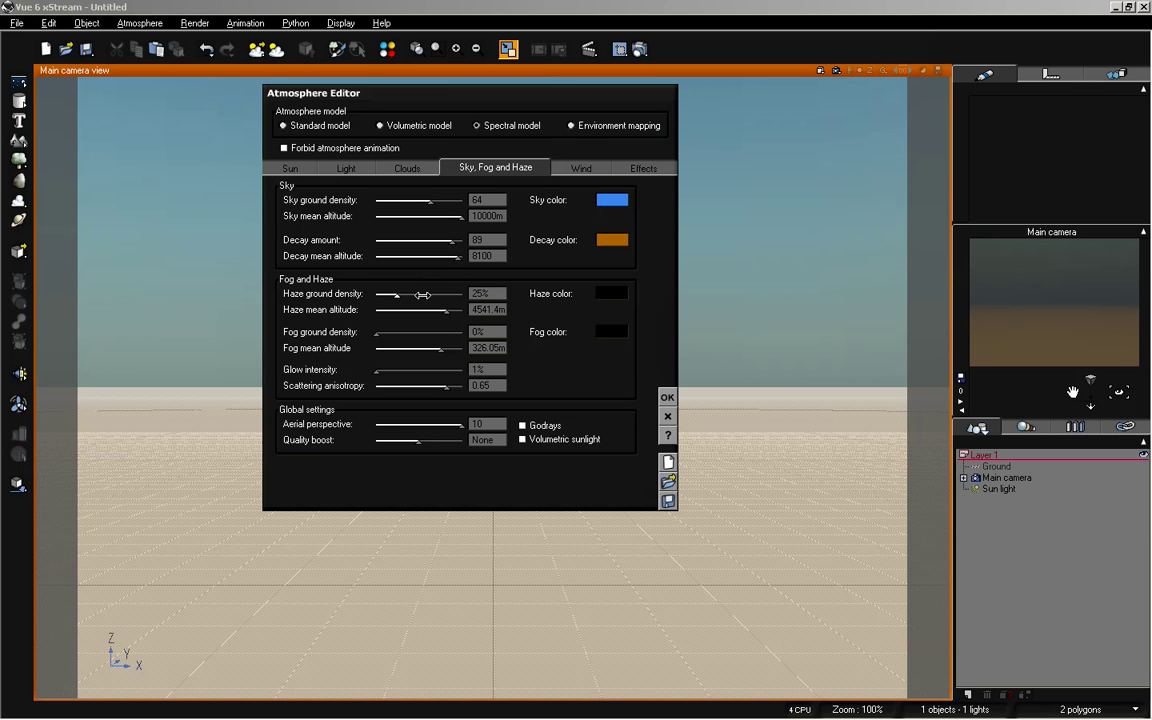
# - Set the haze ground density to 83 and the haze mean altitude to 510
pyautogui.click(488, 293)
pyautogui.write('80')
pyautogui.press('Return')
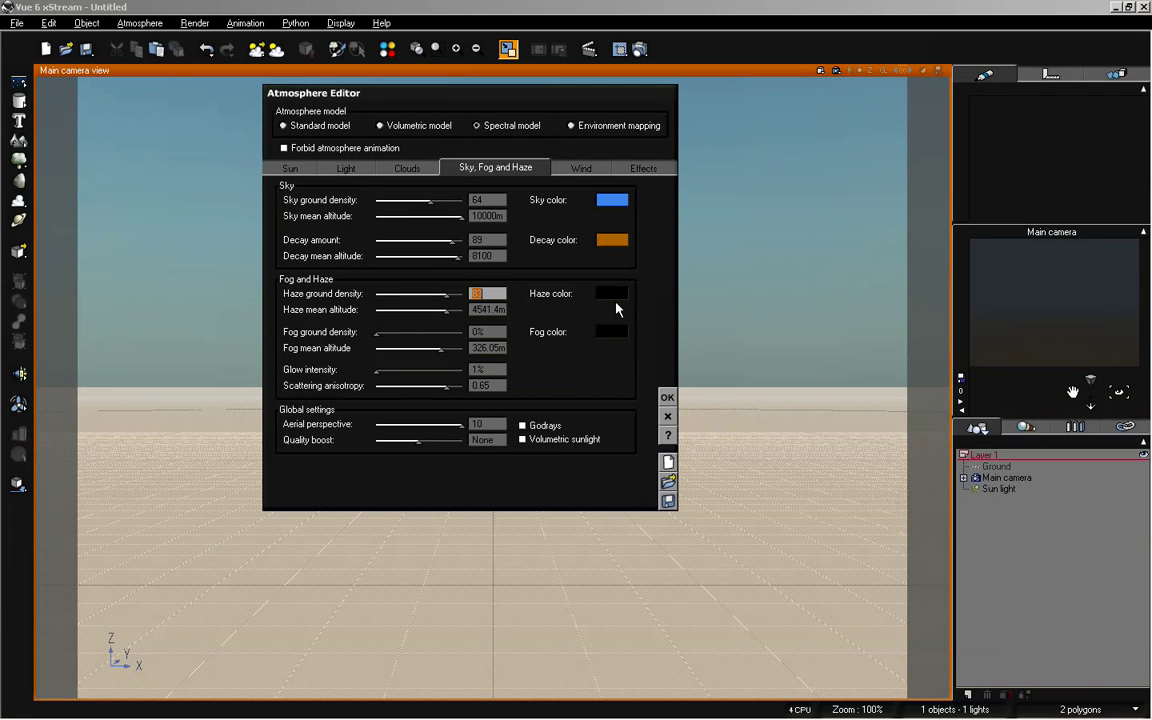
pyautogui.press('Tab')
pyautogui.press('Return')
pyautogui.click(497, 312)
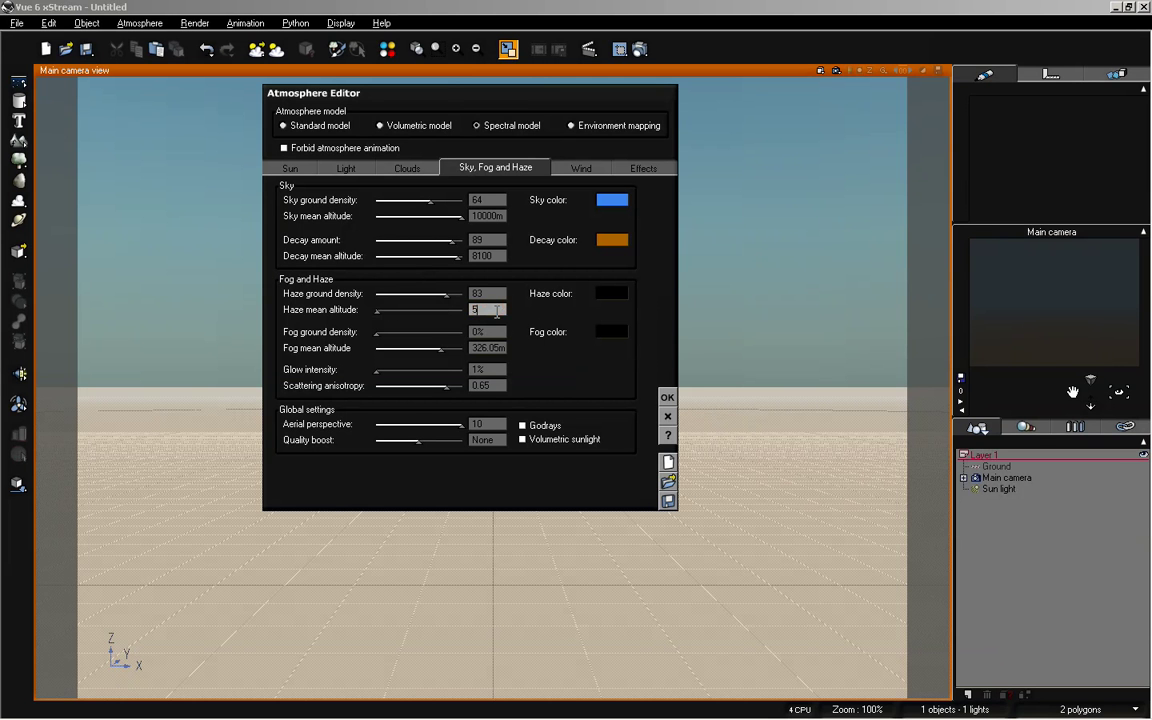
pyautogui.write('6100')
pyautogui.write('510')
pyautogui.press('Return')
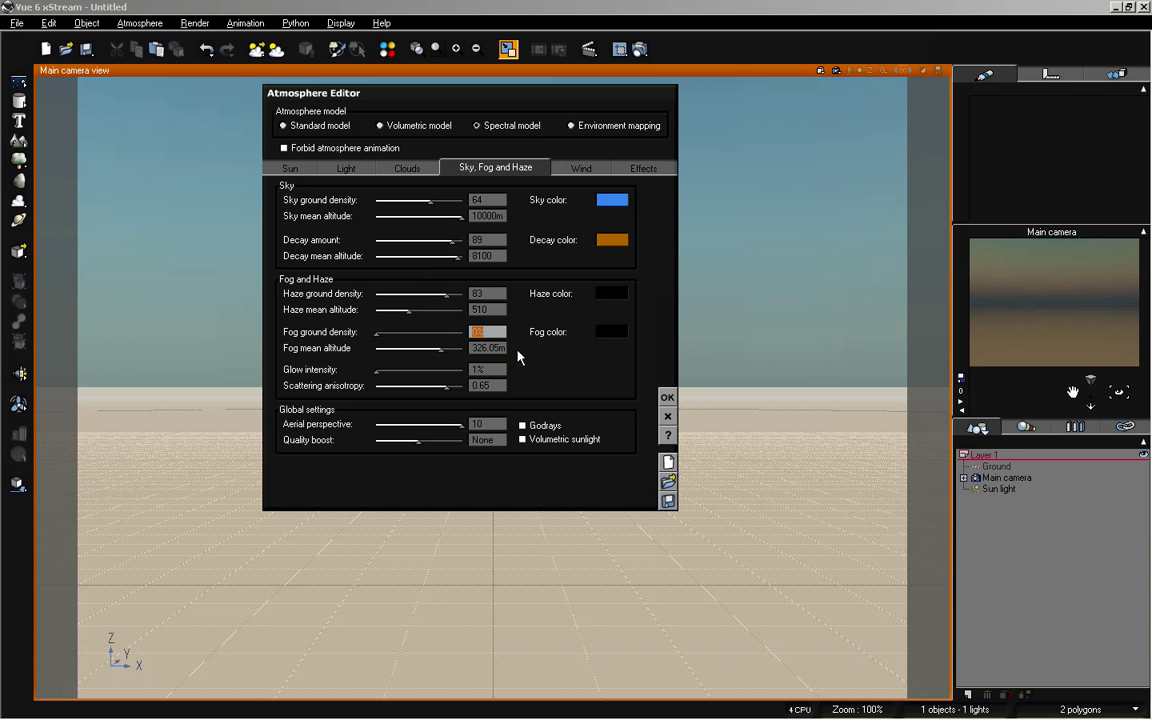
# - Set the fog ground density to 89 and the fog mean altitude to 1000 m
pyautogui.click(608, 305)
pyautogui.write('90')
pyautogui.press('Return')
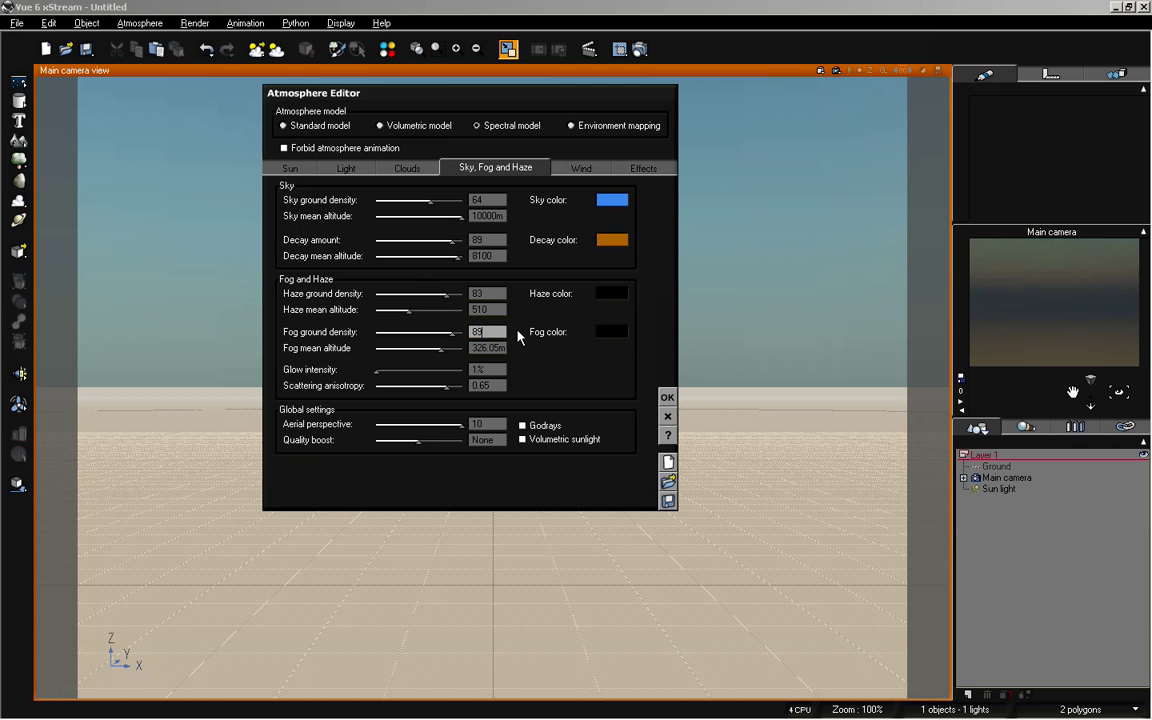
pyautogui.moveTo(455, 334)
pyautogui.mouseDown()
pyautogui.moveTo(382, 334)
pyautogui.moveTo(472, 340)
pyautogui.mouseUp()
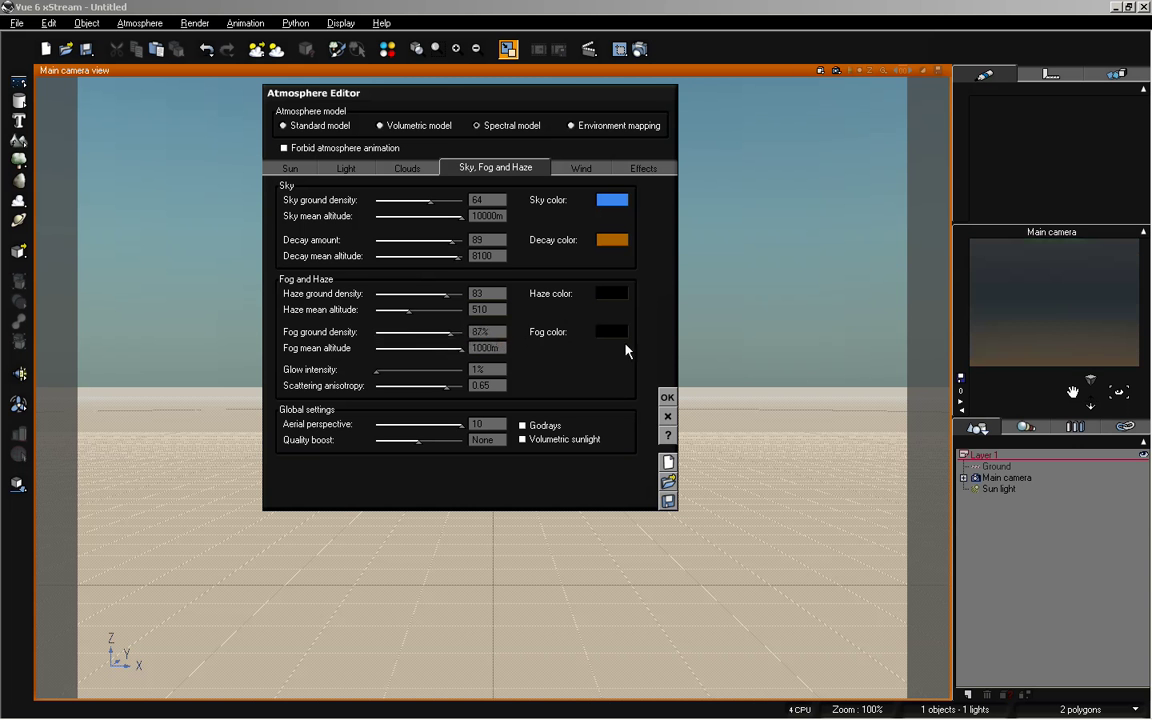
pyautogui.doubleClick(485, 334)
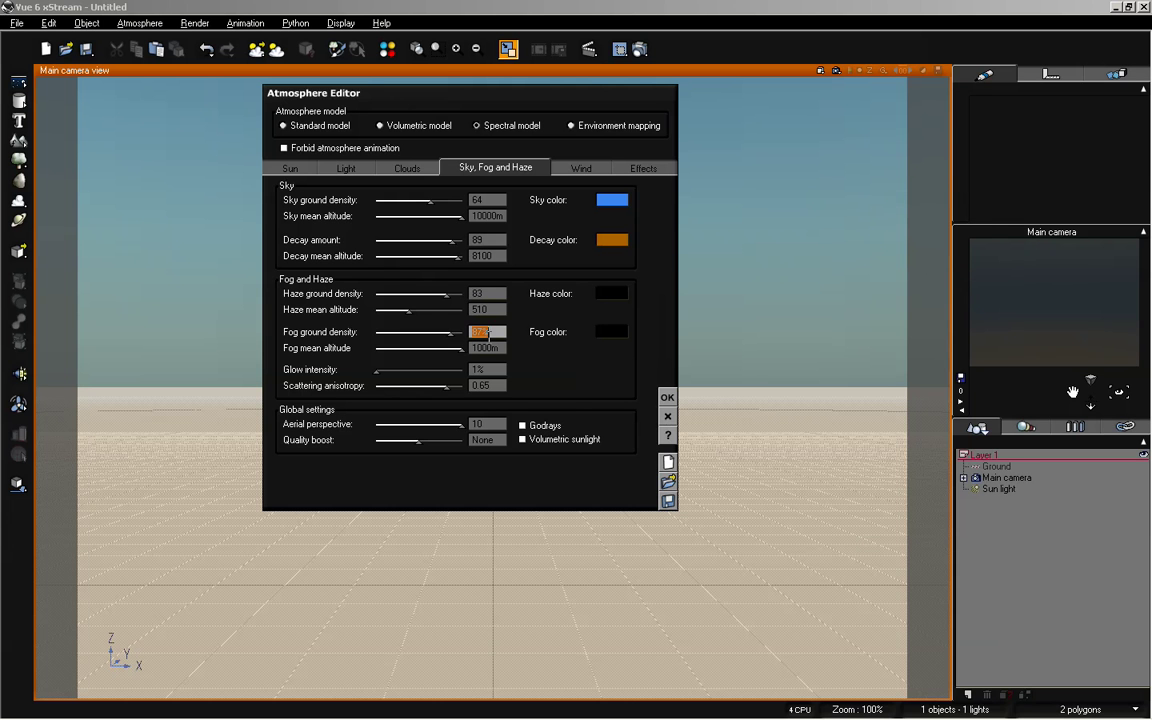
pyautogui.write('88')
pyautogui.doubleClick(503, 349)
pyautogui.press('Return')
# - Raise glow intensity to 20% and scattering anisotropy to 0.78, and reduce the aerial perspective below its maximum
pyautogui.moveTo(387, 372)
pyautogui.mouseDown()
pyautogui.moveTo(442, 372)
pyautogui.moveTo(362, 375)
pyautogui.moveTo(455, 386)
pyautogui.moveTo(399, 371)
pyautogui.mouseUp()
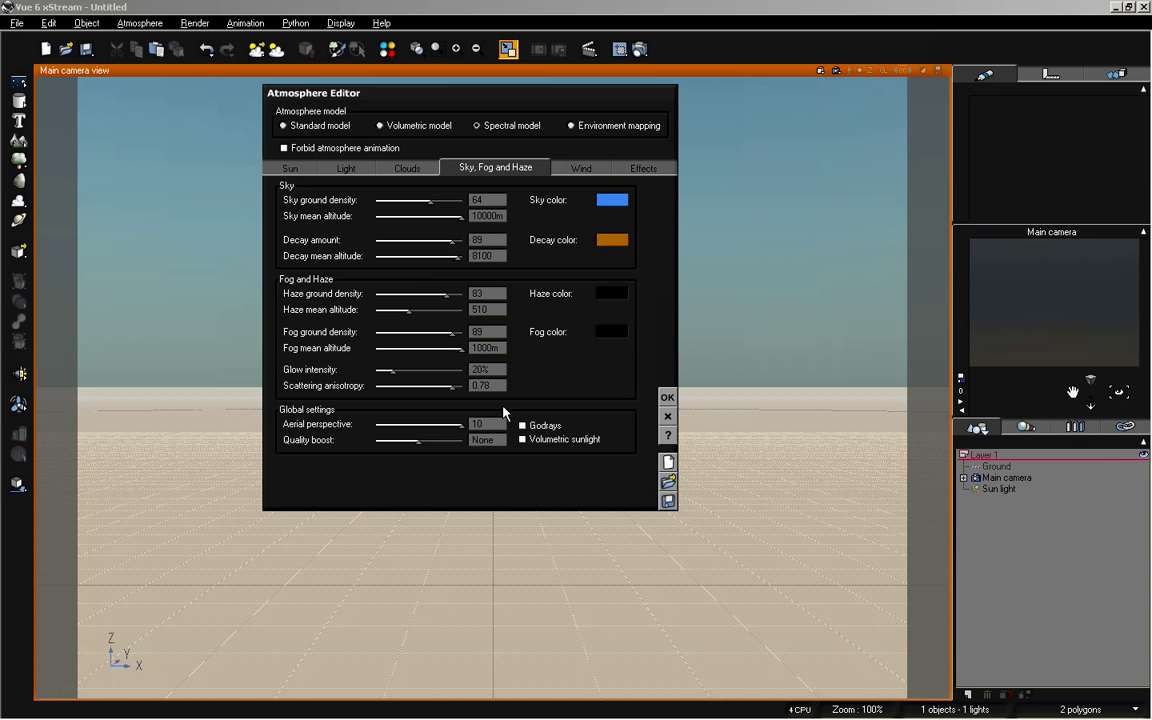
pyautogui.moveTo(461, 425); pyautogui.dragTo(383, 426)
pyautogui.moveTo(376, 425); pyautogui.dragTo(462, 425)
pyautogui.moveTo(462, 425); pyautogui.dragTo(425, 422)
pyautogui.moveTo(426, 427); pyautogui.dragTo(443, 426)
# - Shift the atmosphere's light balance toward ambient by setting it to 20%
pyautogui.click(357, 172)
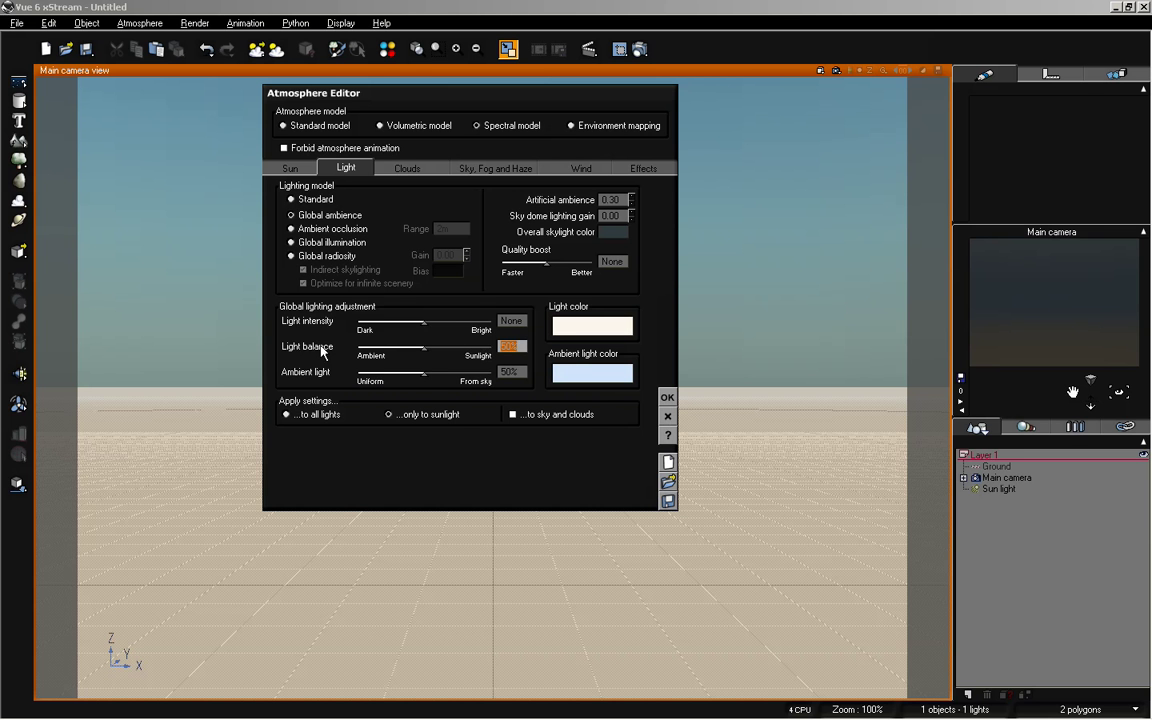
pyautogui.write('20')
pyautogui.moveTo(391, 349)
pyautogui.mouseDown()
pyautogui.moveTo(365, 348)
pyautogui.moveTo(493, 349)
pyautogui.moveTo(381, 350)
pyautogui.mouseUp()
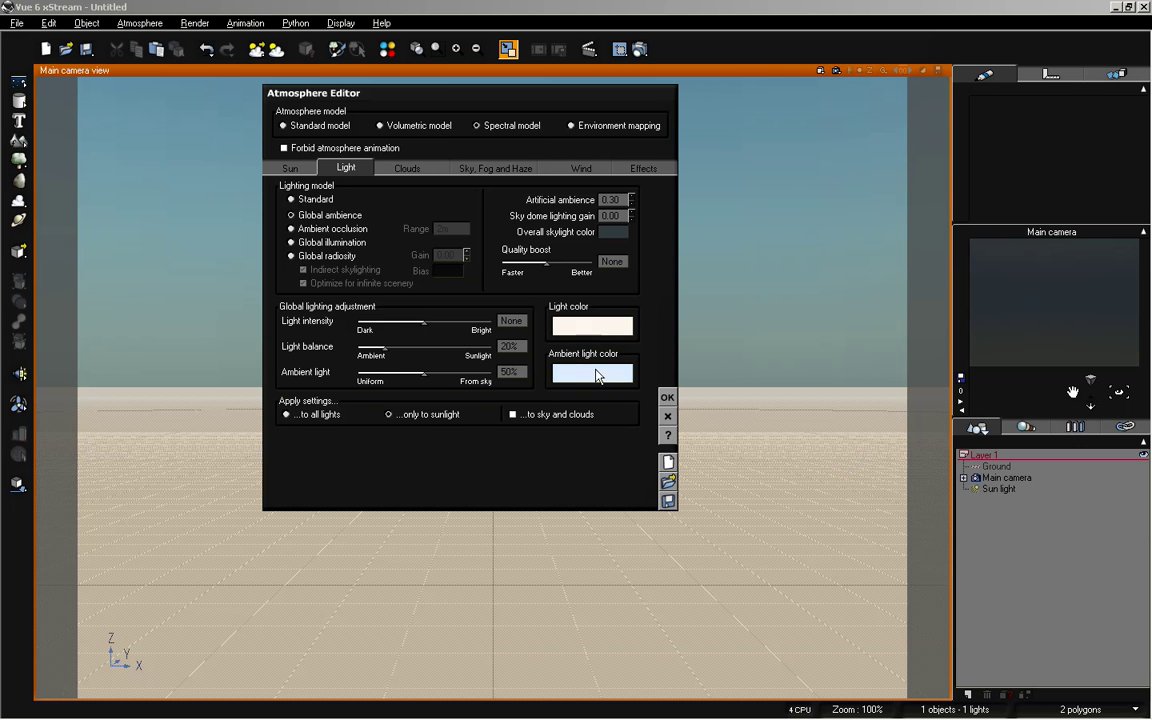
# - Change the light color to dark blue (red 0, green 22, blue 46) and apply the atmosphere settings
pyautogui.rightClick(585, 326)
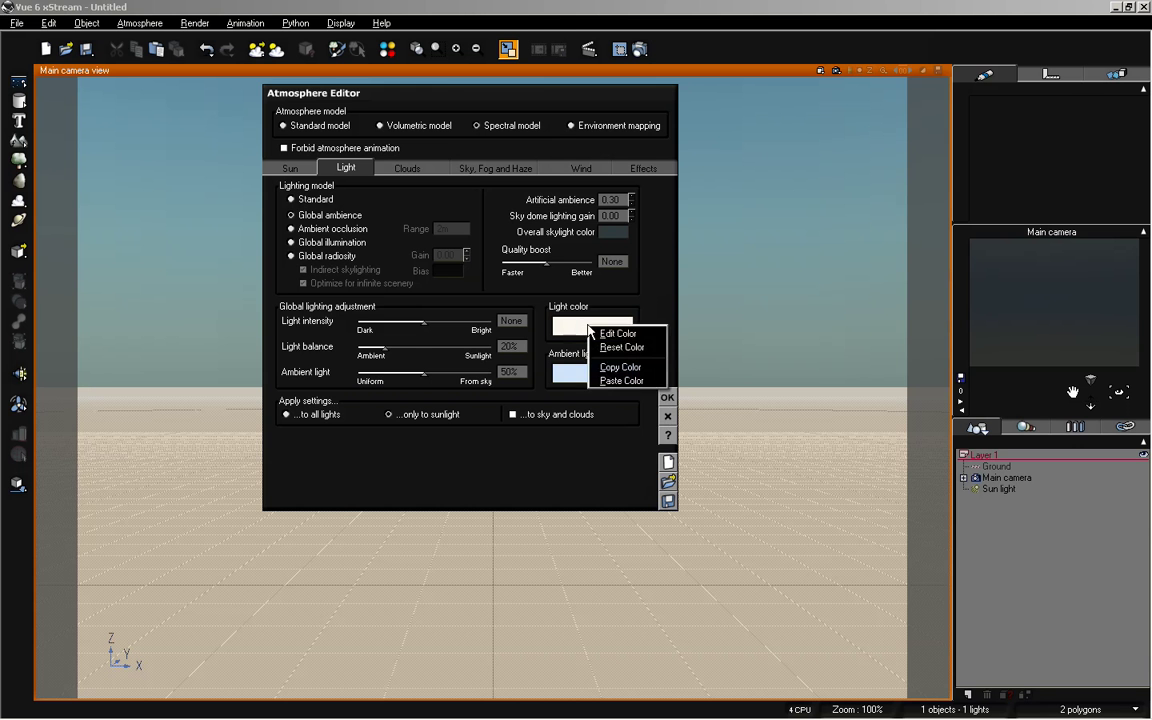
pyautogui.click(615, 336)
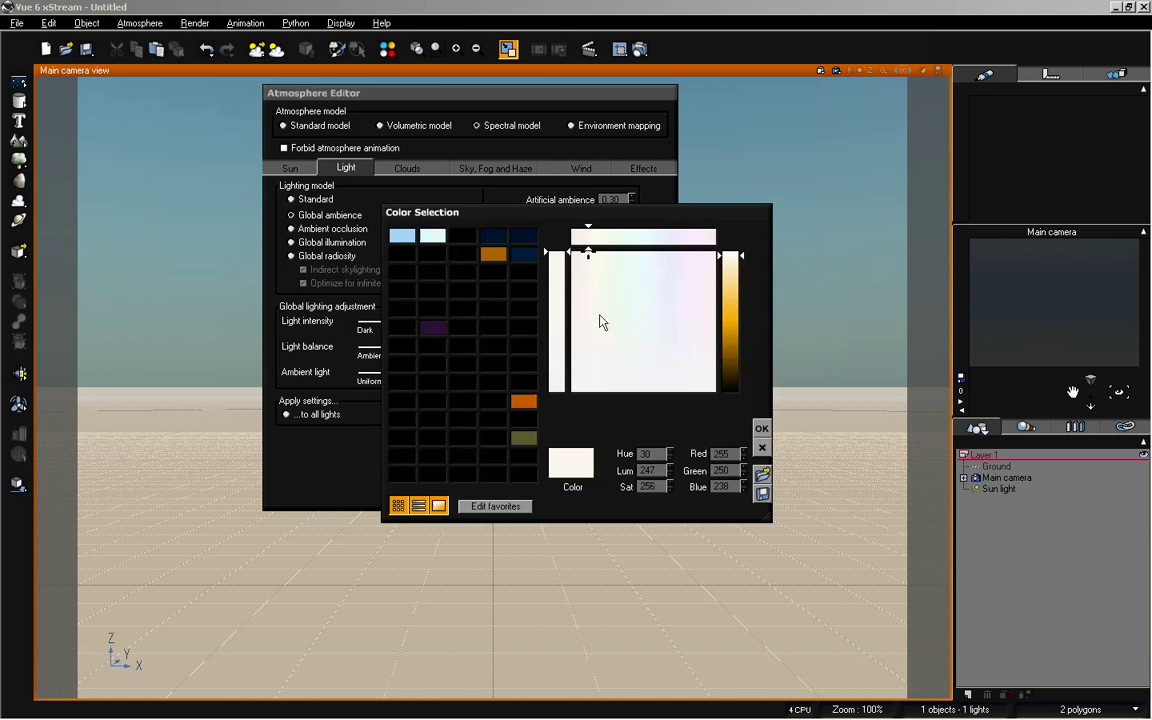
pyautogui.moveTo(535, 203); pyautogui.dragTo(380, 270)
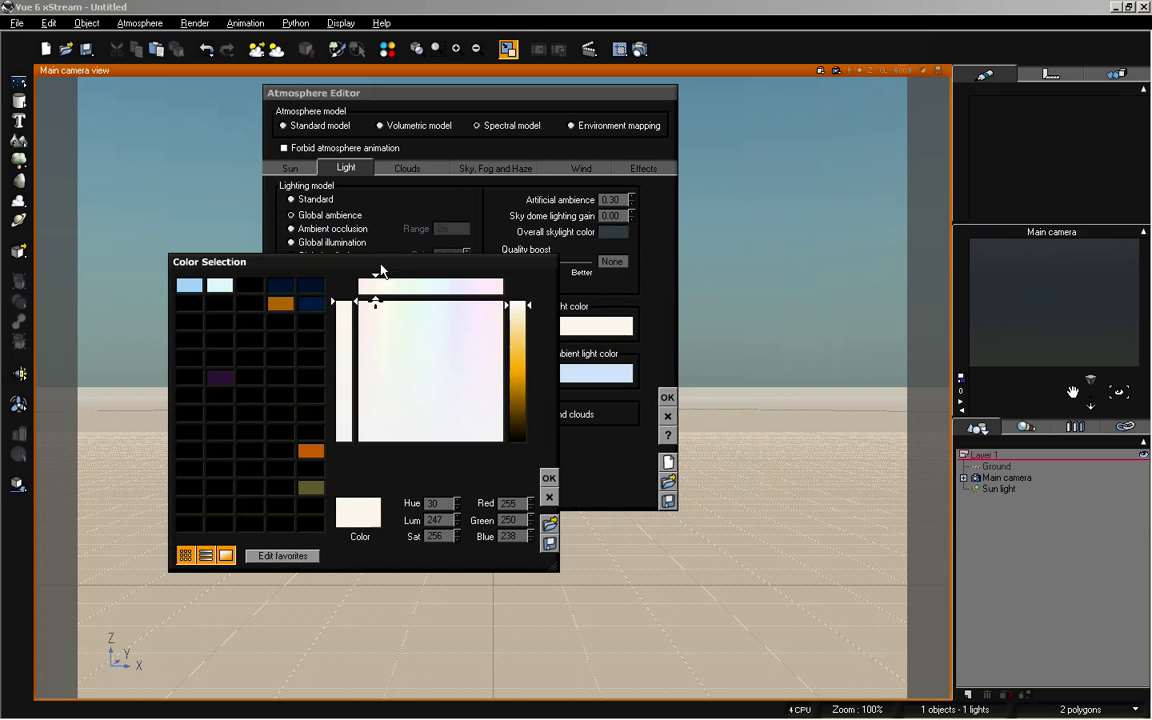
pyautogui.click(320, 288)
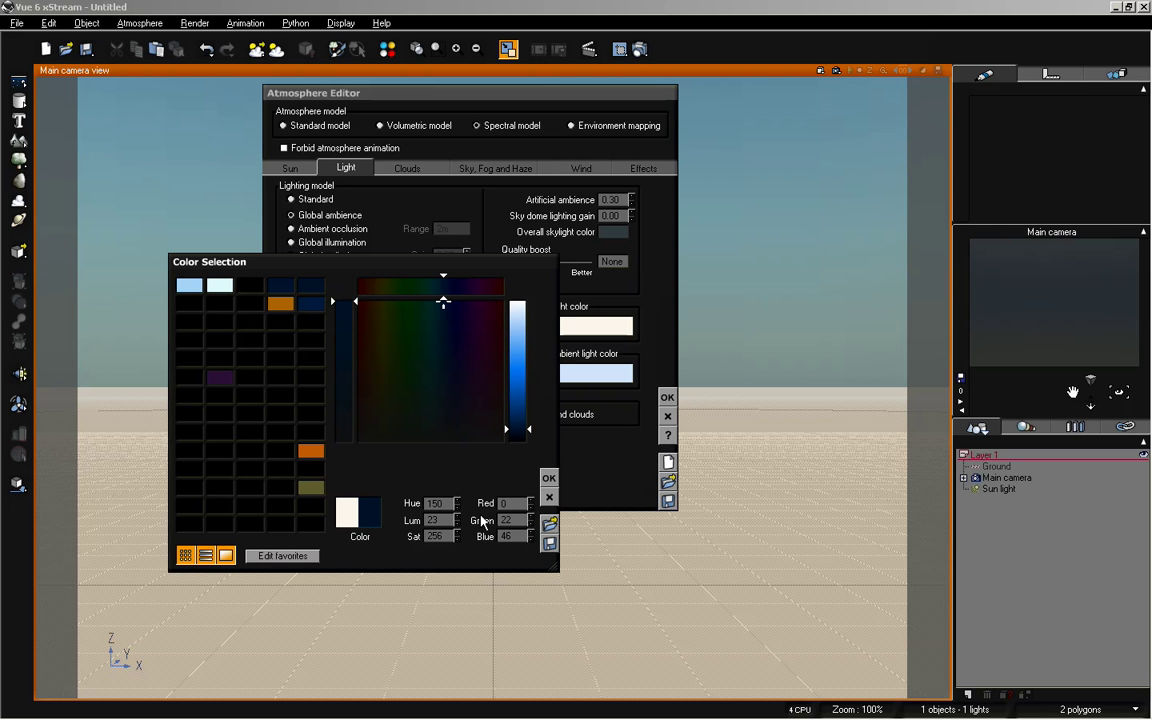
pyautogui.moveTo(445, 304); pyautogui.dragTo(443, 301)
pyautogui.click(549, 478)
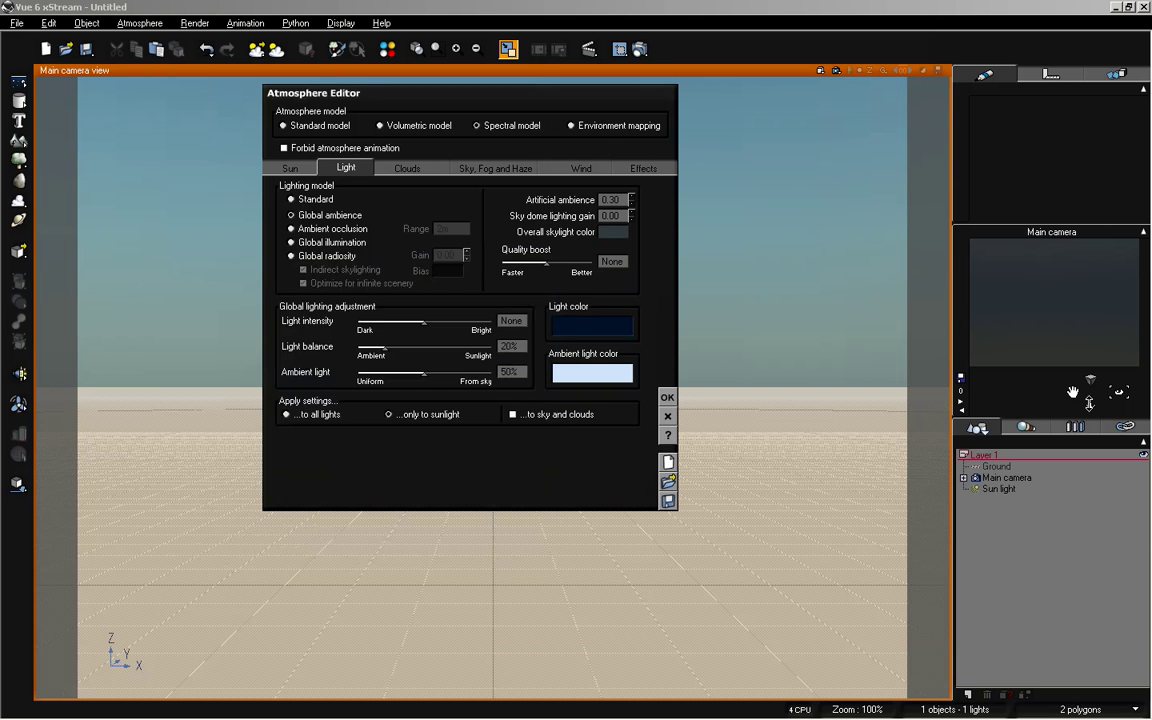
pyautogui.click(668, 397)
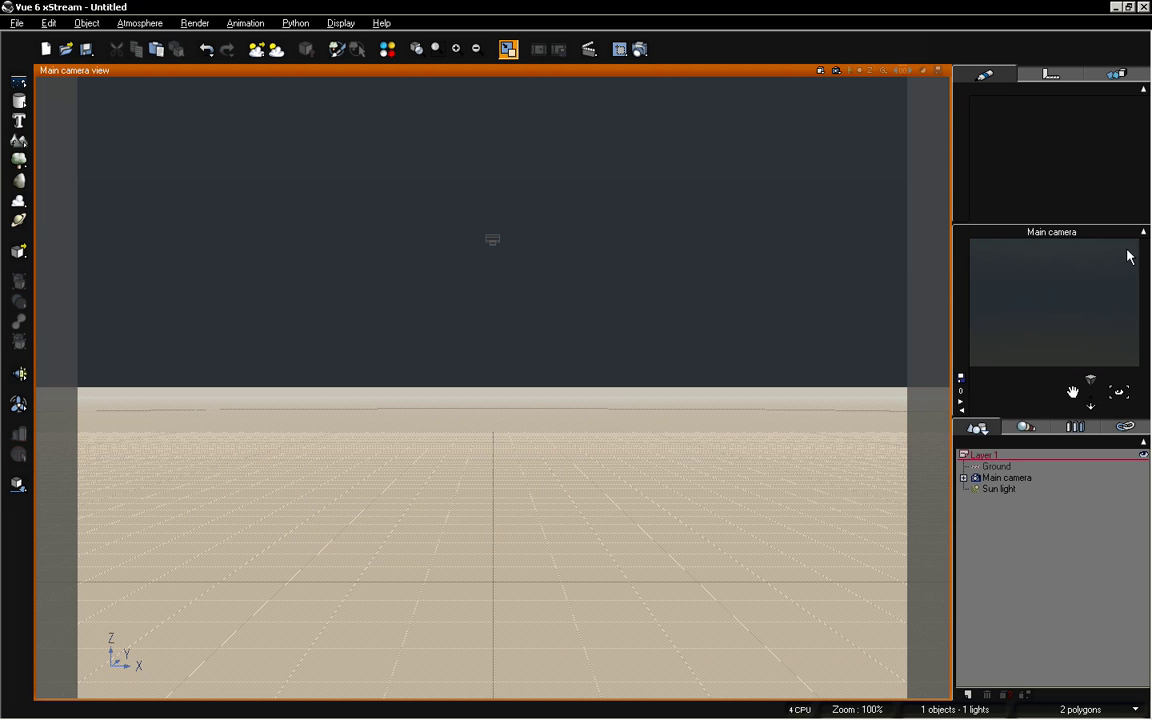
# - Change the ambient light color to dark blue (red 0, green 33, blue 69) and apply the atmosphere settings
pyautogui.moveTo(1091, 404); pyautogui.dragTo(1092, 400)
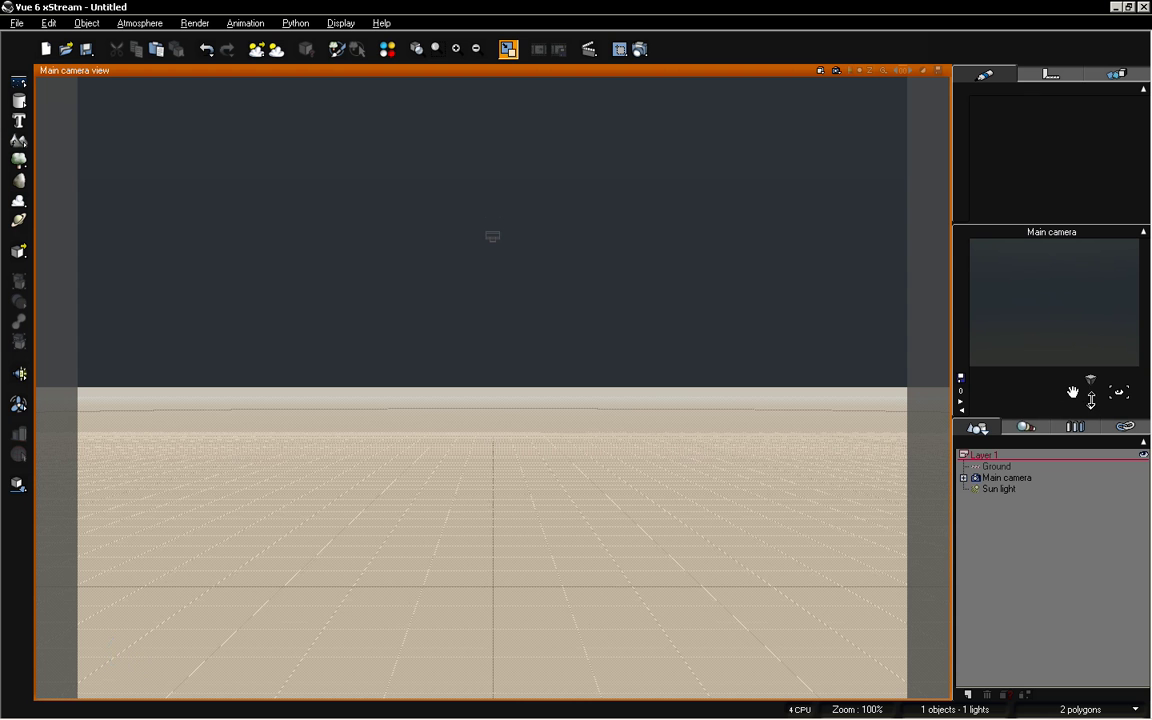
pyautogui.click(142, 23)
pyautogui.click(160, 92)
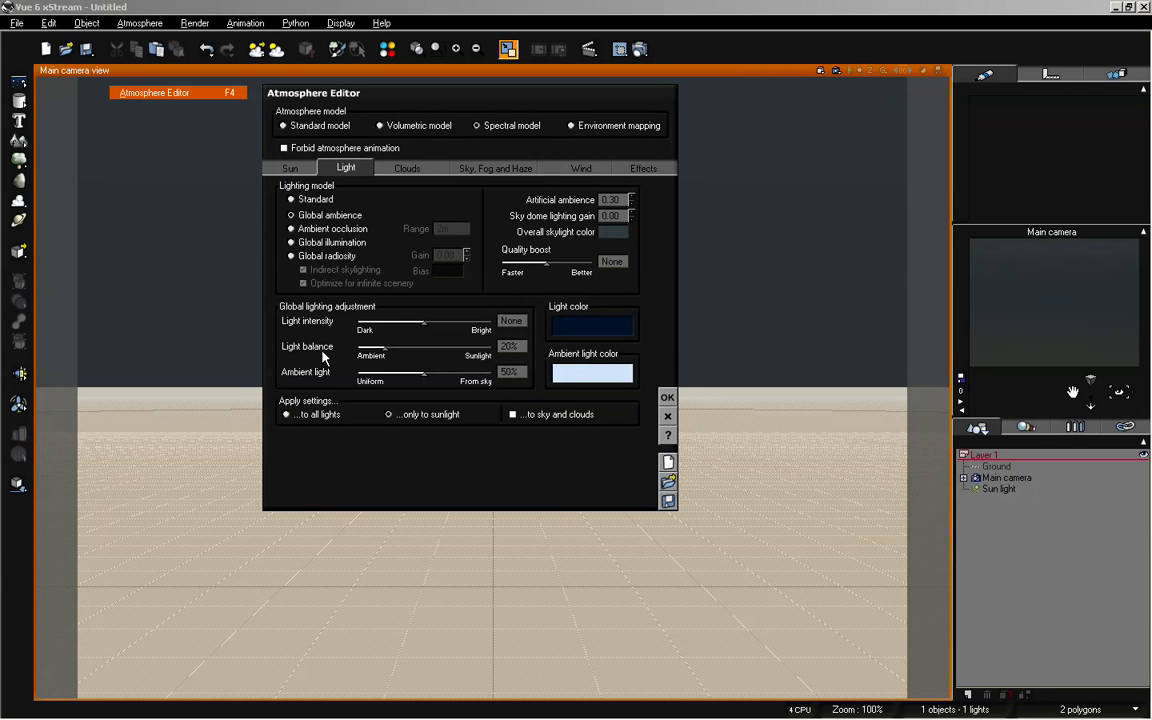
pyautogui.rightClick(600, 375)
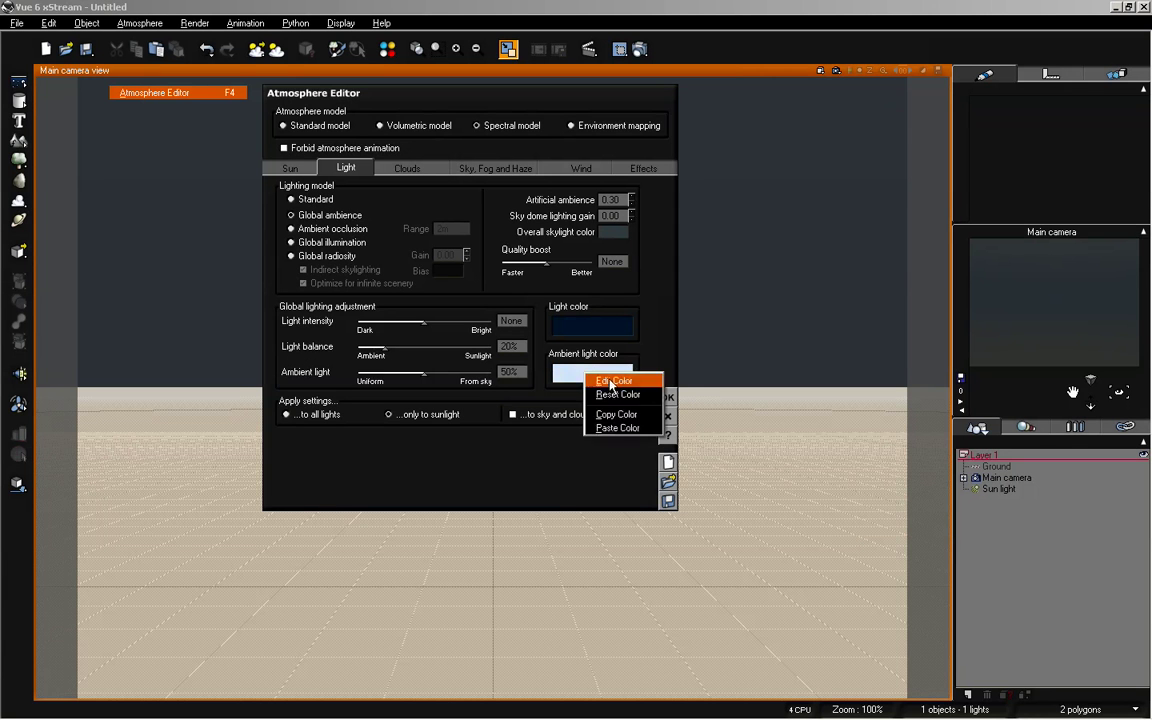
pyautogui.click(605, 381)
pyautogui.click(314, 307)
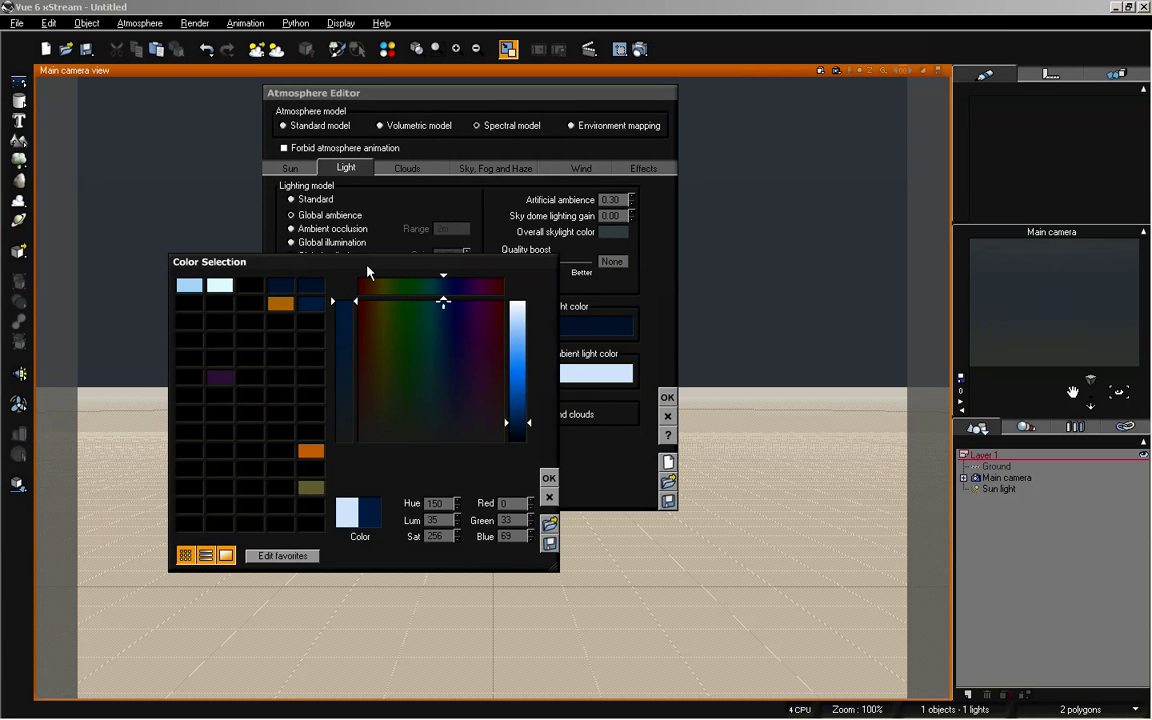
pyautogui.click(549, 478)
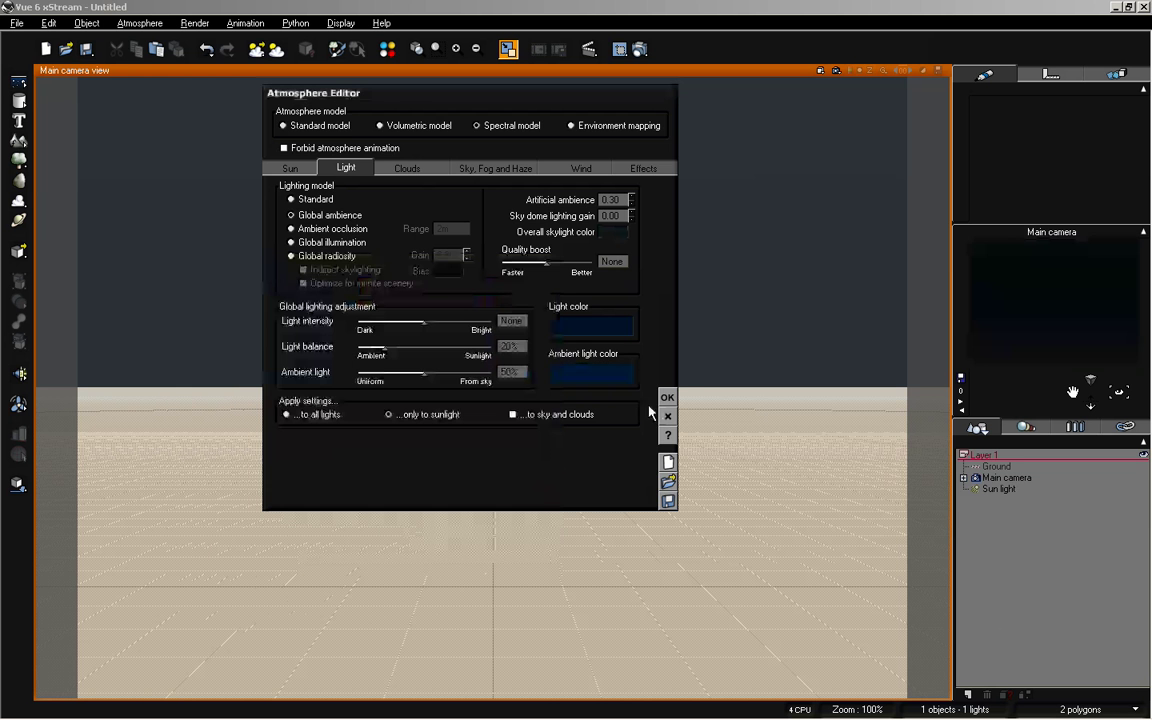
pyautogui.click(667, 398)
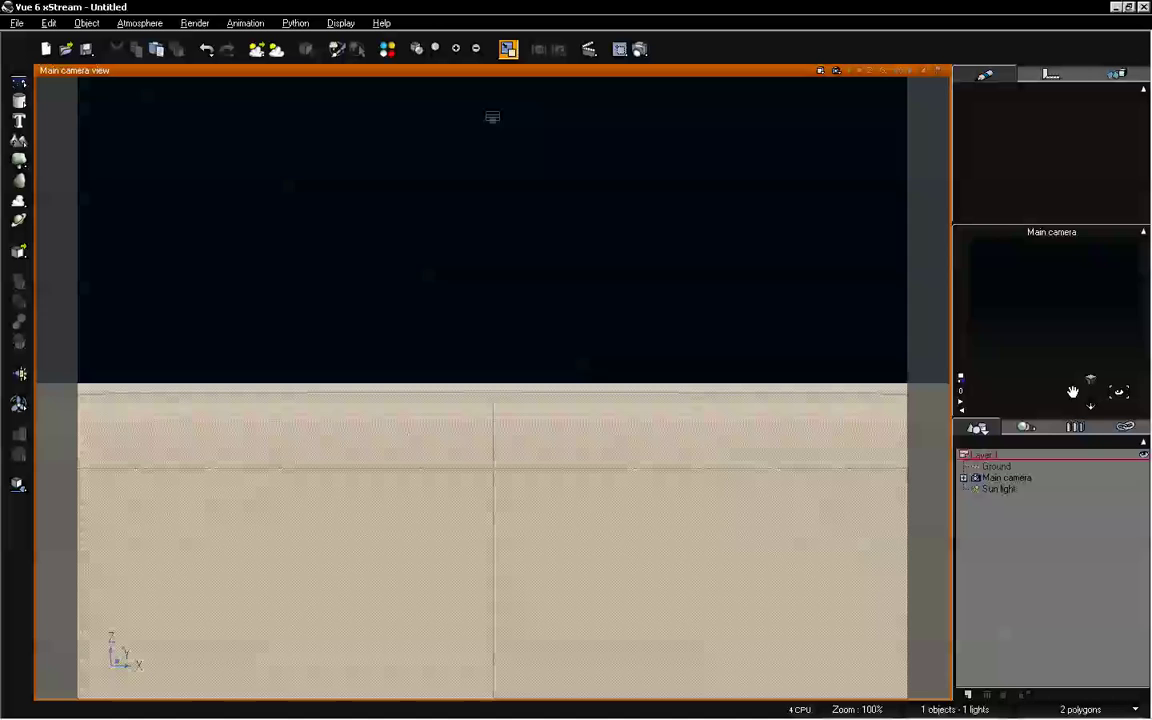
# - Reposition and tilt the main camera so it looks slightly down, with the horizon in the upper part of the frame
pyautogui.moveTo(1119, 391); pyautogui.dragTo(1073, 389)
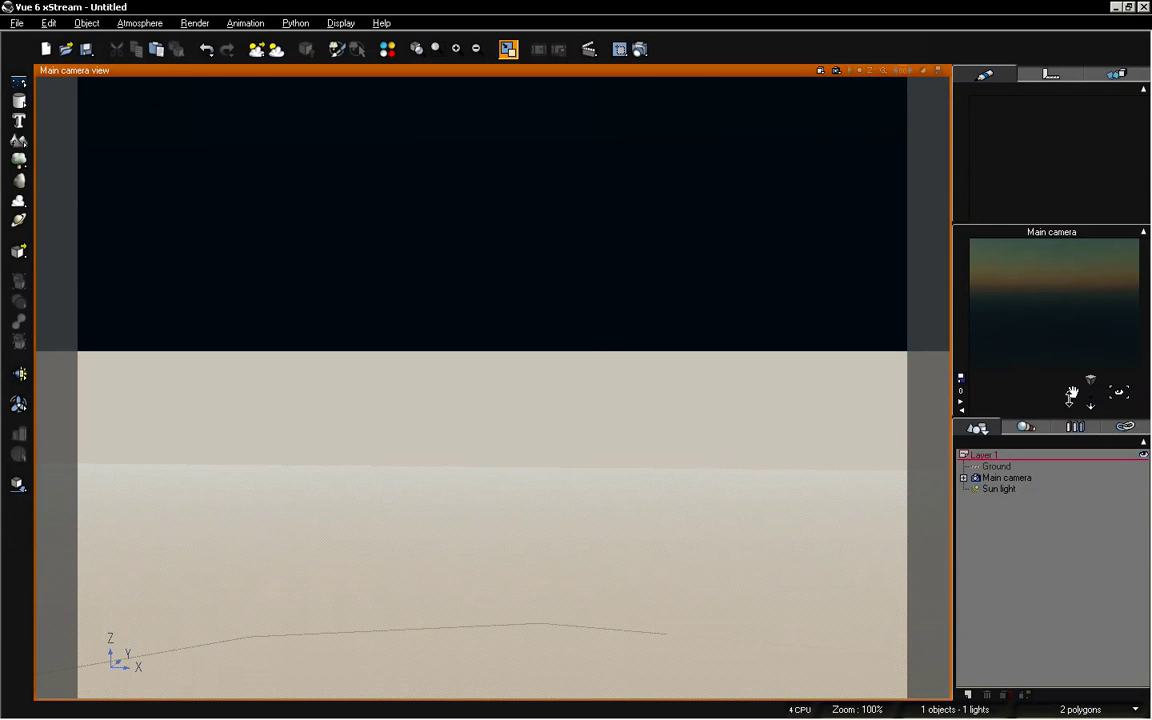
pyautogui.moveTo(1072, 388); pyautogui.dragTo(1083, 327)
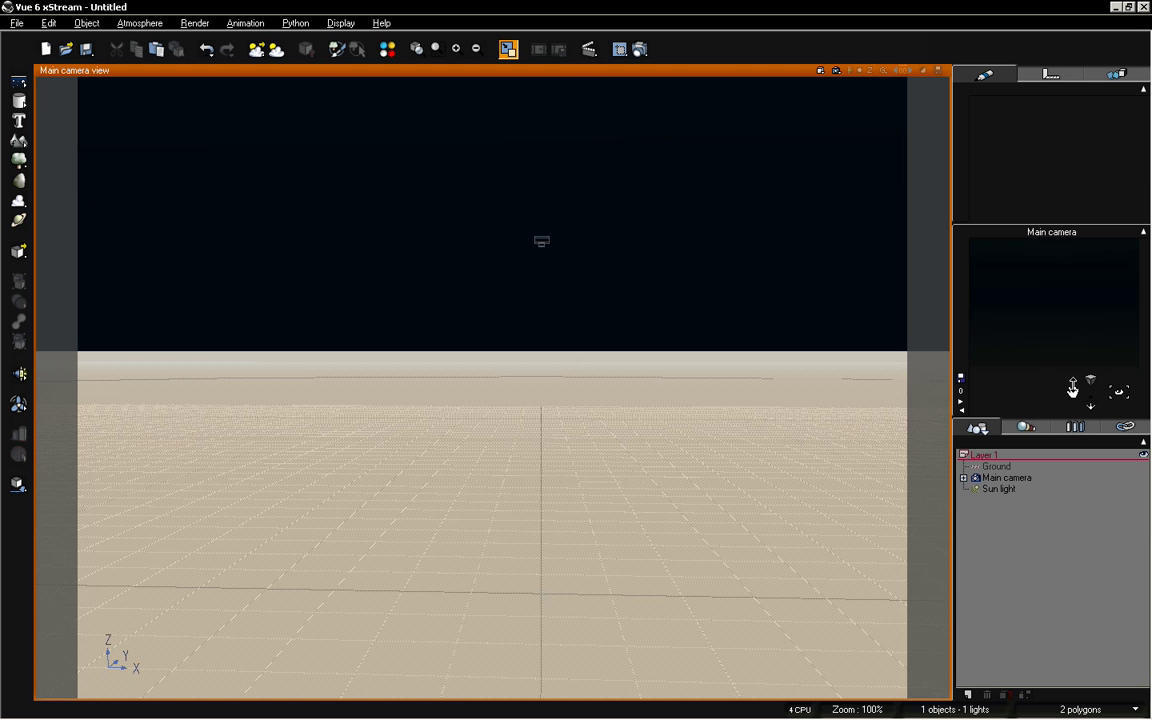
pyautogui.moveTo(1072, 390)
pyautogui.mouseDown()
pyautogui.moveTo(1072, 410)
pyautogui.moveTo(1072, 388)
pyautogui.mouseUp()
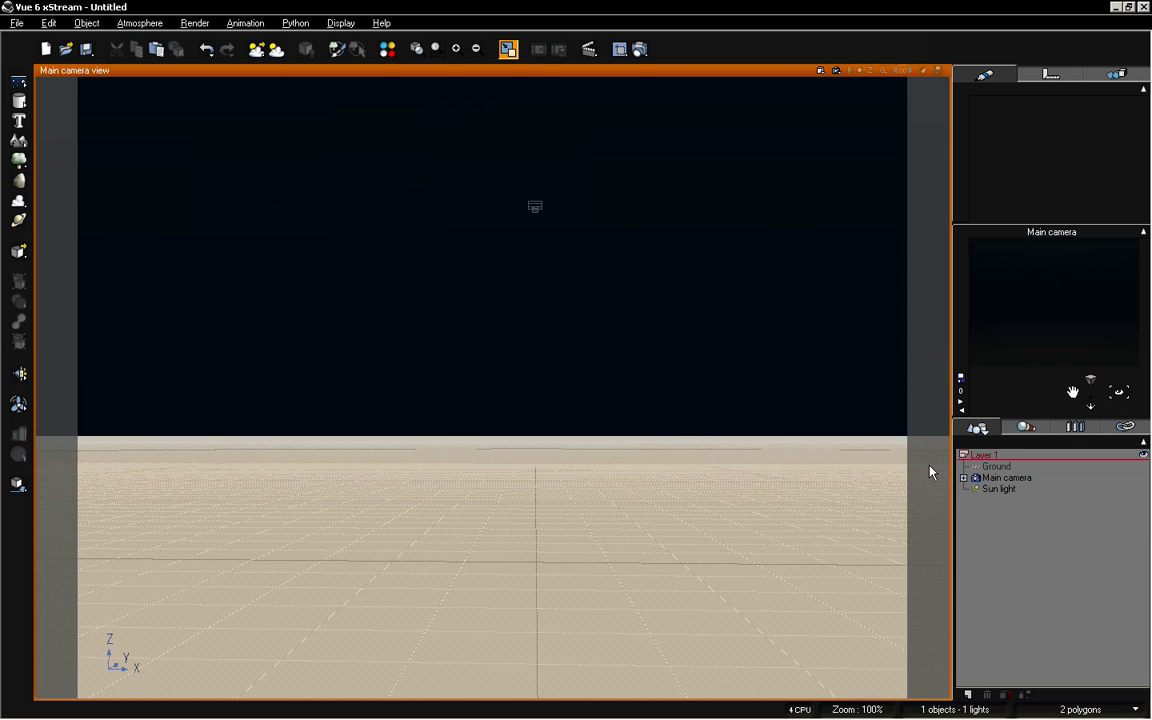
pyautogui.moveTo(1069, 388); pyautogui.dragTo(1073, 389)
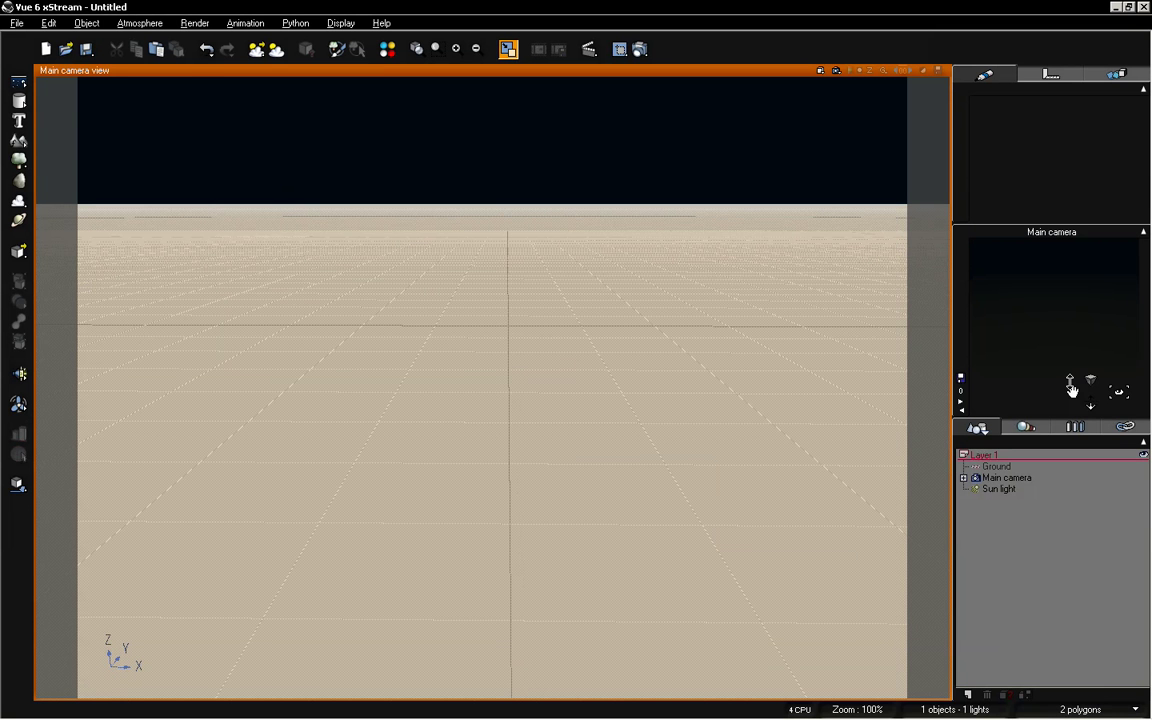
pyautogui.moveTo(1074, 391); pyautogui.dragTo(1073, 384)
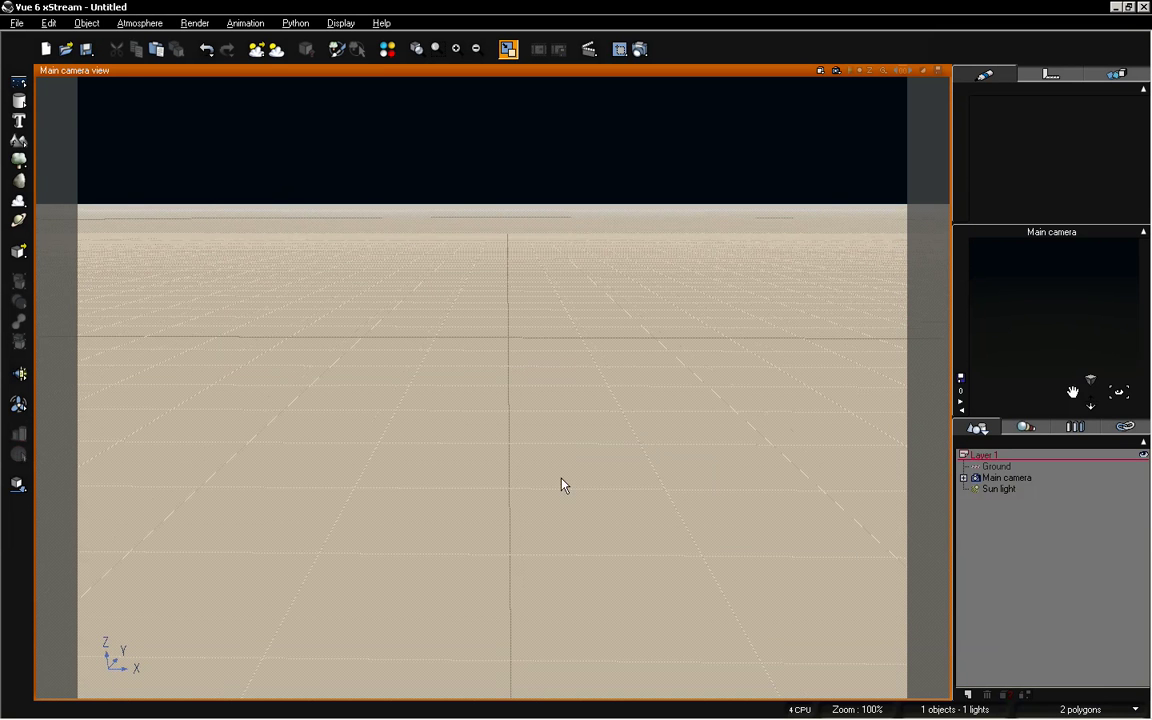
# - Add a terrain, scale it up until it fills the camera's foreground, and reduce its height to low hills
pyautogui.click(19, 141)
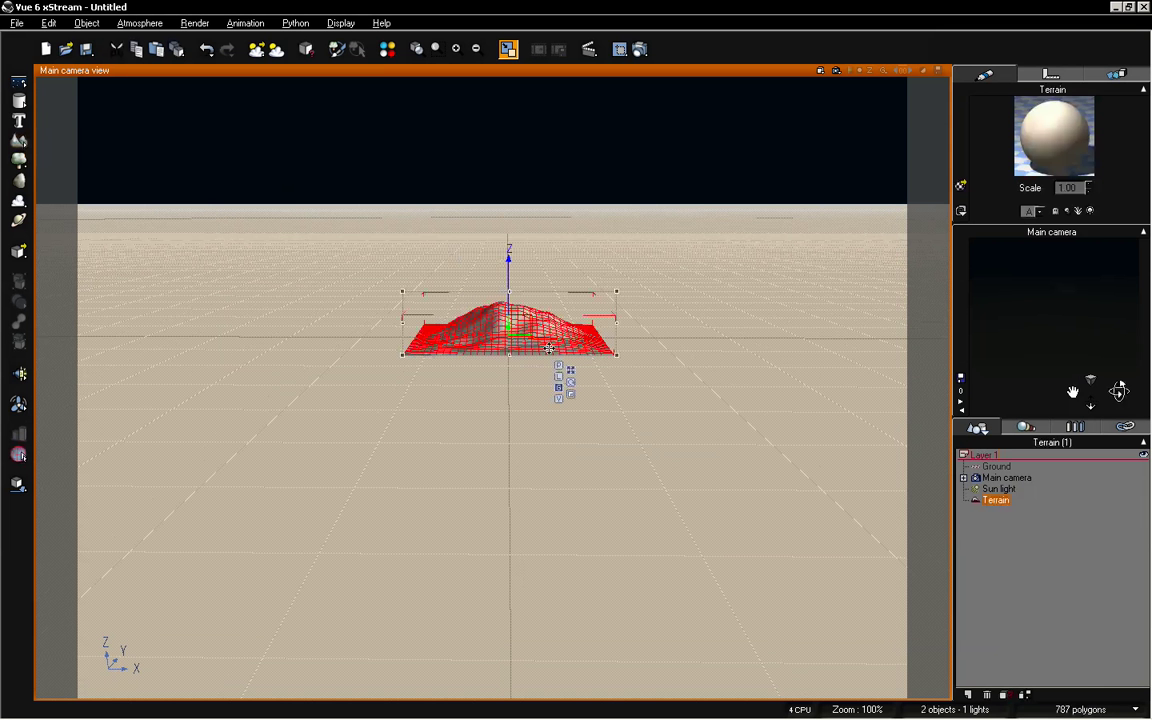
pyautogui.moveTo(403, 292); pyautogui.dragTo(964, 656)
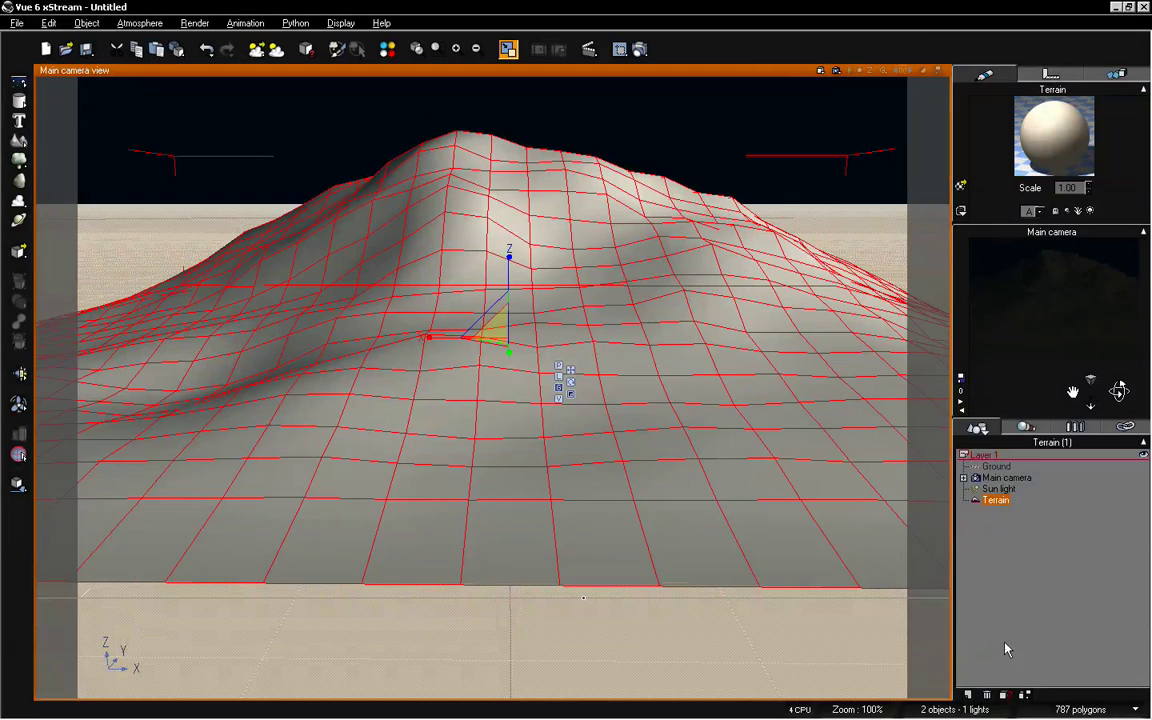
pyautogui.moveTo(503, 323)
pyautogui.mouseDown()
pyautogui.moveTo(509, 290)
pyautogui.moveTo(511, 311)
pyautogui.mouseUp()
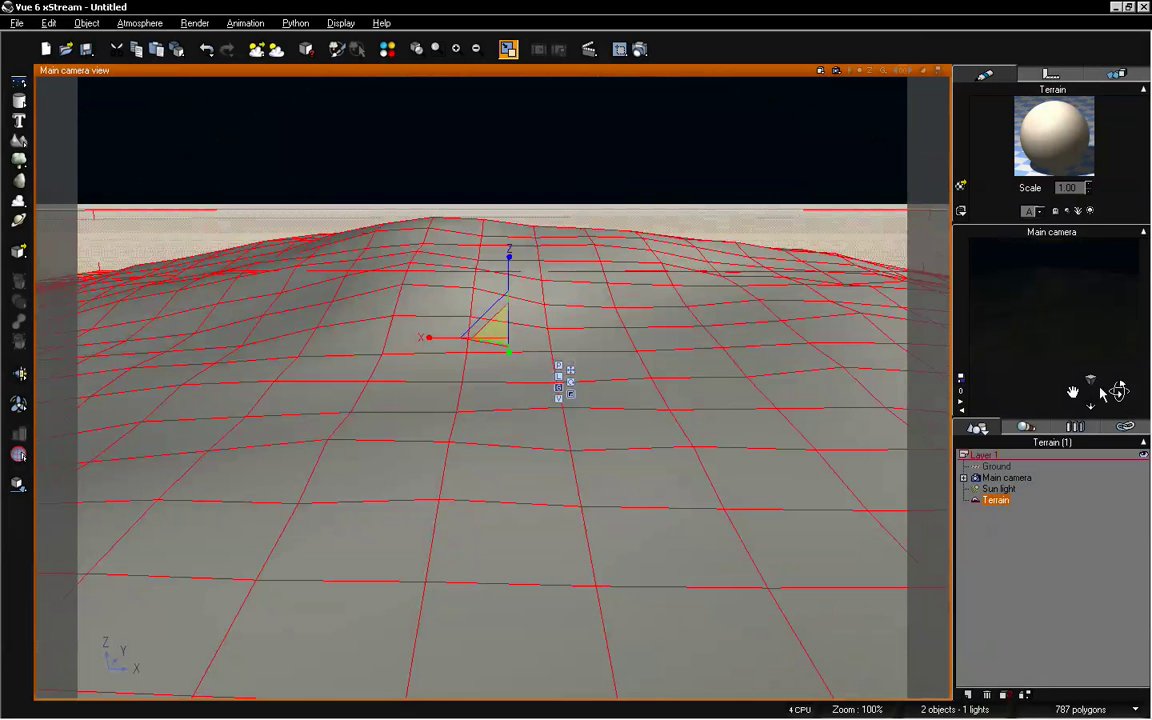
pyautogui.moveTo(1119, 391)
pyautogui.mouseDown()
pyautogui.moveTo(1134, 410)
pyautogui.moveTo(1138, 393)
pyautogui.moveTo(1119, 391)
pyautogui.mouseUp()
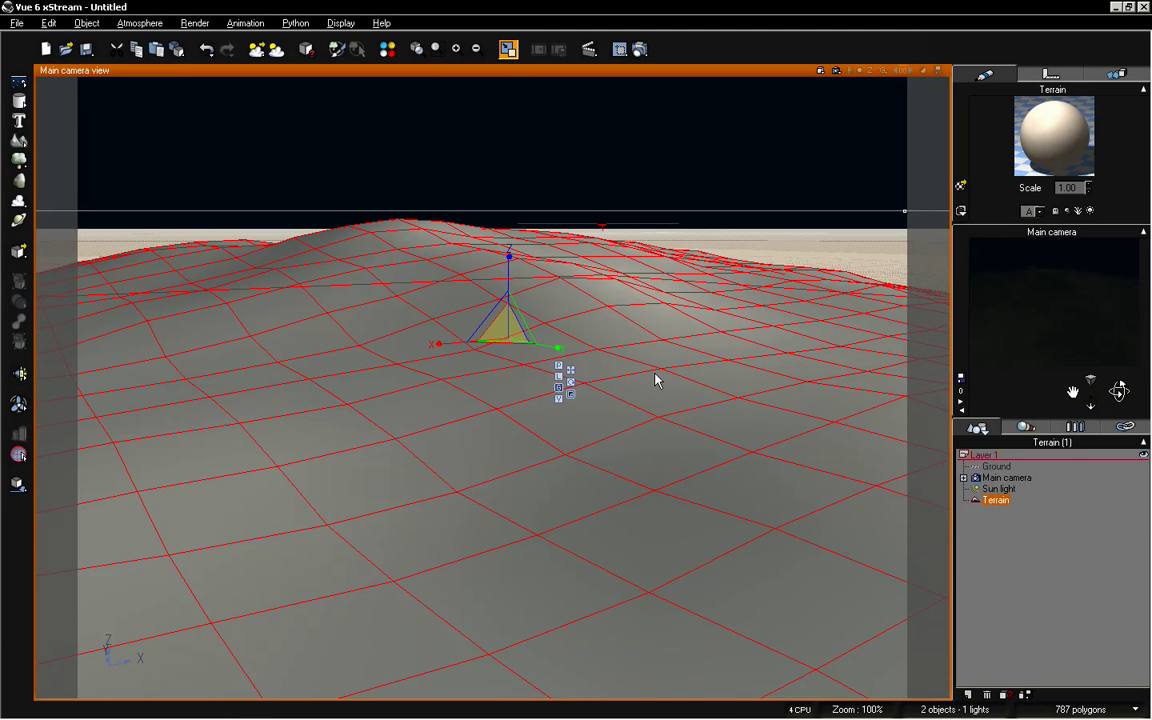
# - Open the terrain for editing and double its resolution repeatedly up to 2048x2048
pyautogui.rightClick(710, 378)
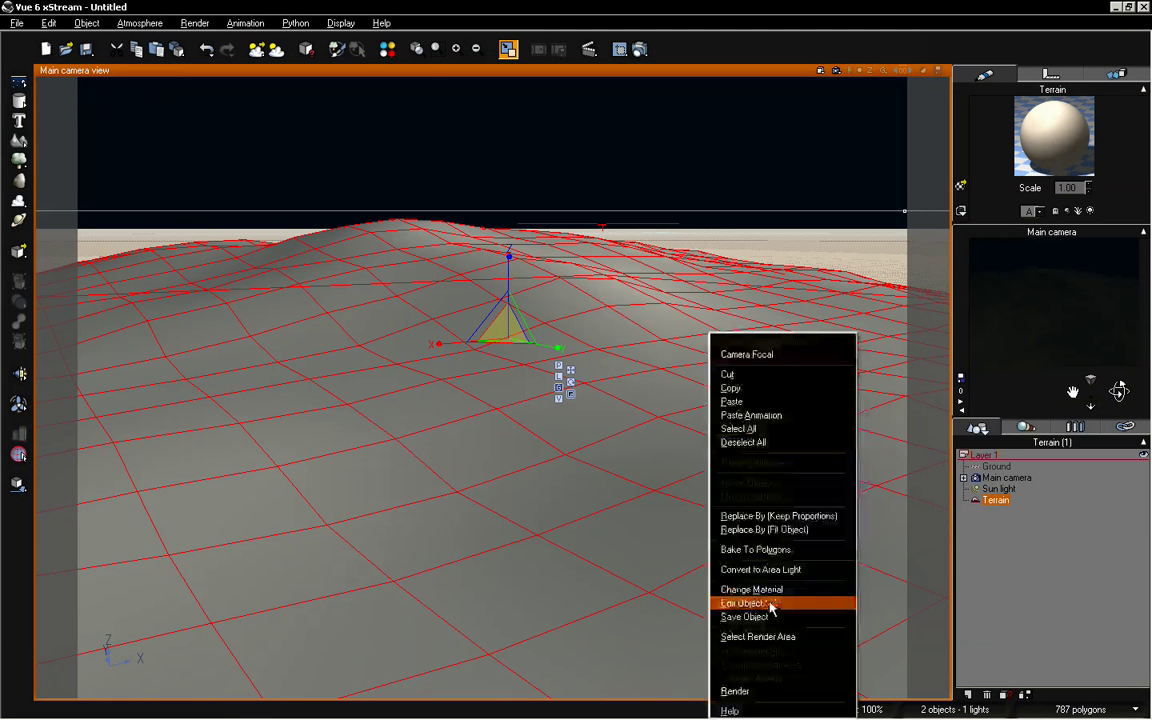
pyautogui.click(771, 604)
pyautogui.moveTo(625, 39); pyautogui.dragTo(584, 28)
pyautogui.moveTo(537, 355); pyautogui.dragTo(517, 357, button='right')
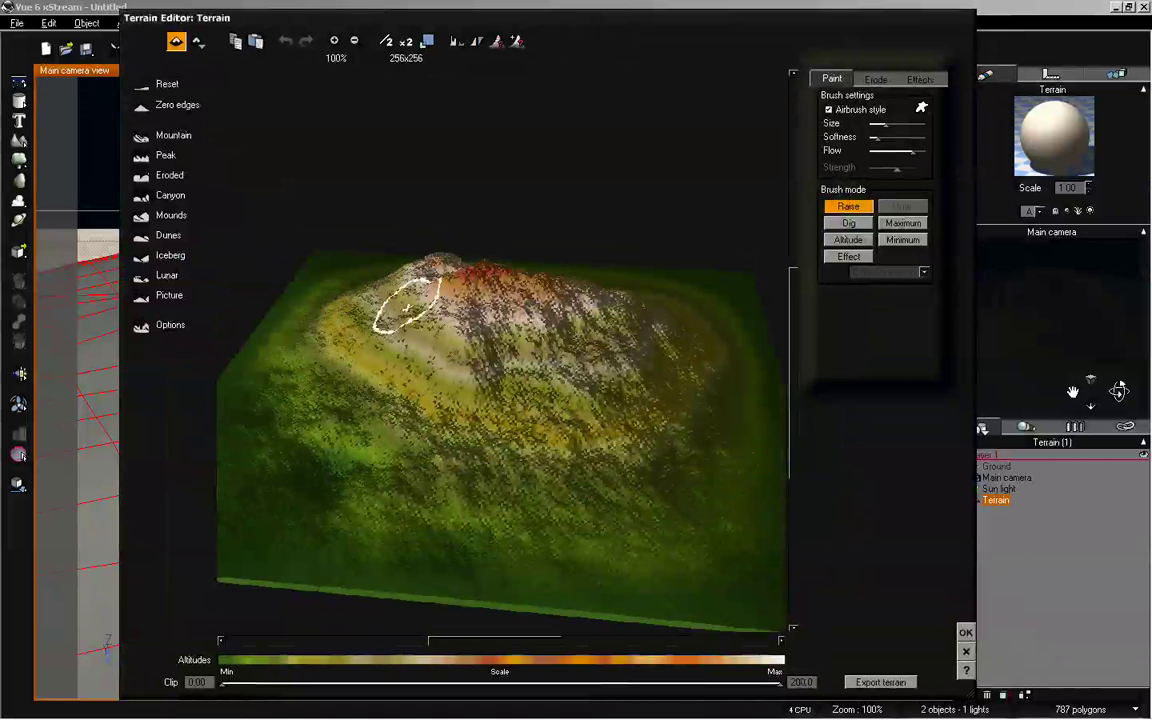
pyautogui.moveTo(434, 314); pyautogui.dragTo(480, 336, button='right')
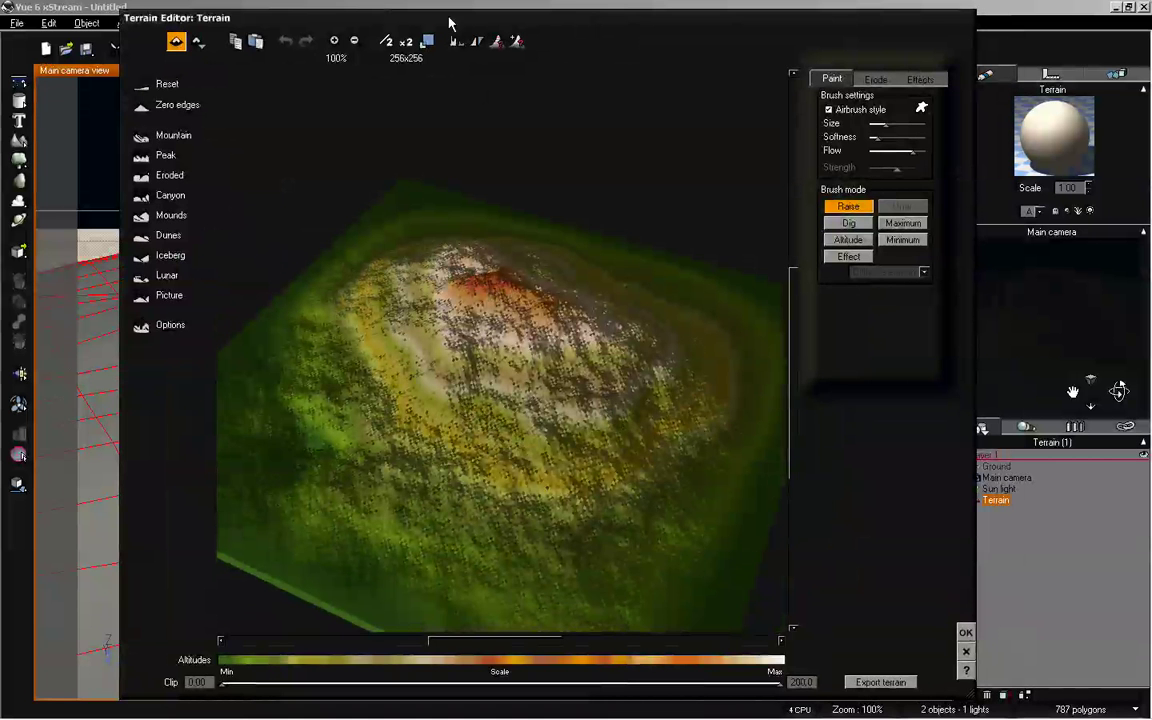
pyautogui.click(406, 41)
pyautogui.click(406, 41)
pyautogui.moveTo(468, 298); pyautogui.dragTo(481, 276, button='right')
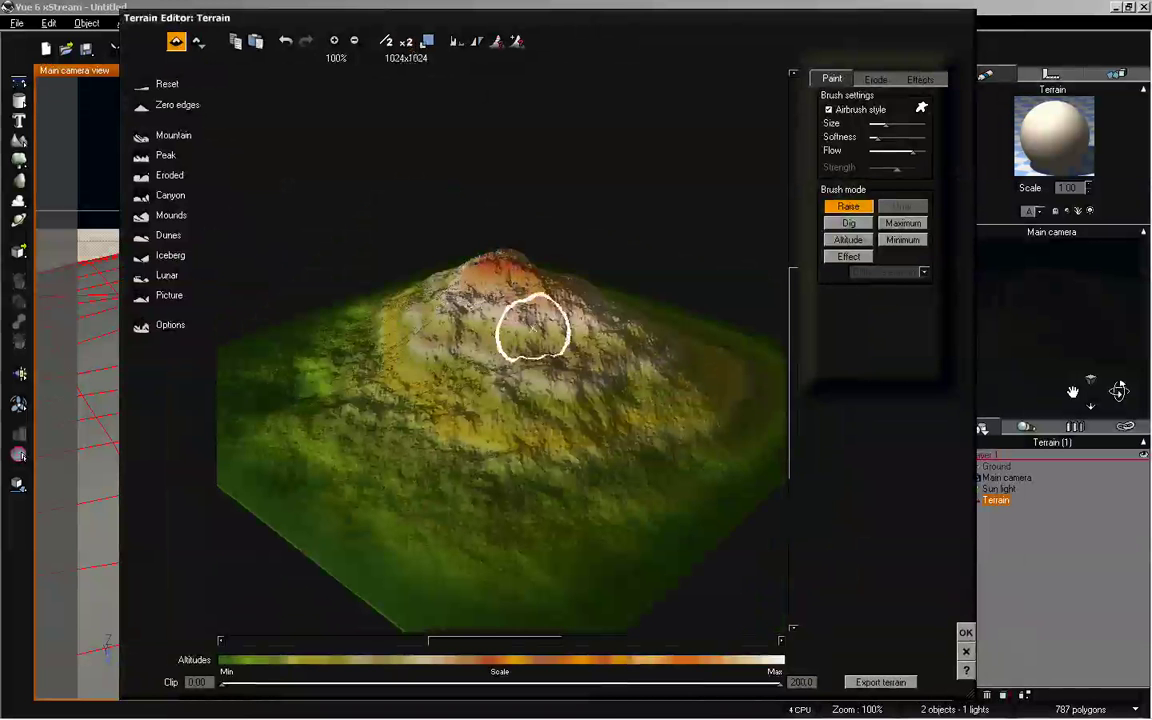
pyautogui.moveTo(540, 329)
pyautogui.mouseDown(button='right')
pyautogui.moveTo(545, 378)
pyautogui.moveTo(590, 385)
pyautogui.moveTo(568, 350)
pyautogui.mouseUp(button='right')
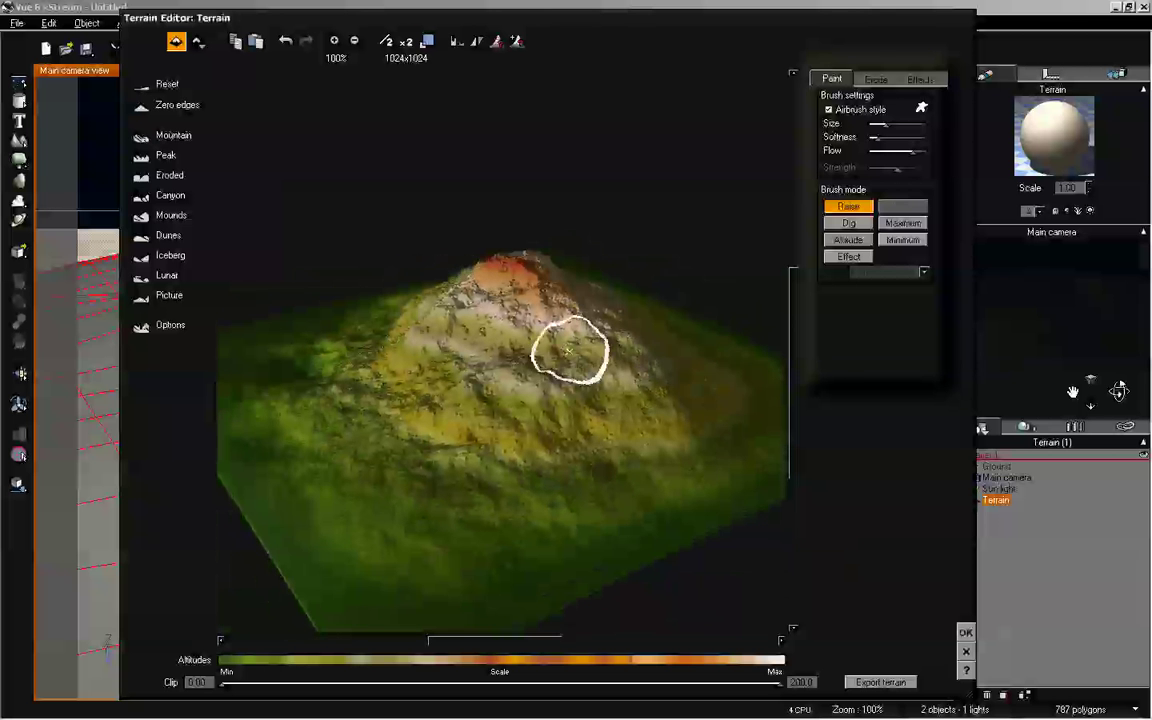
pyautogui.click(406, 41)
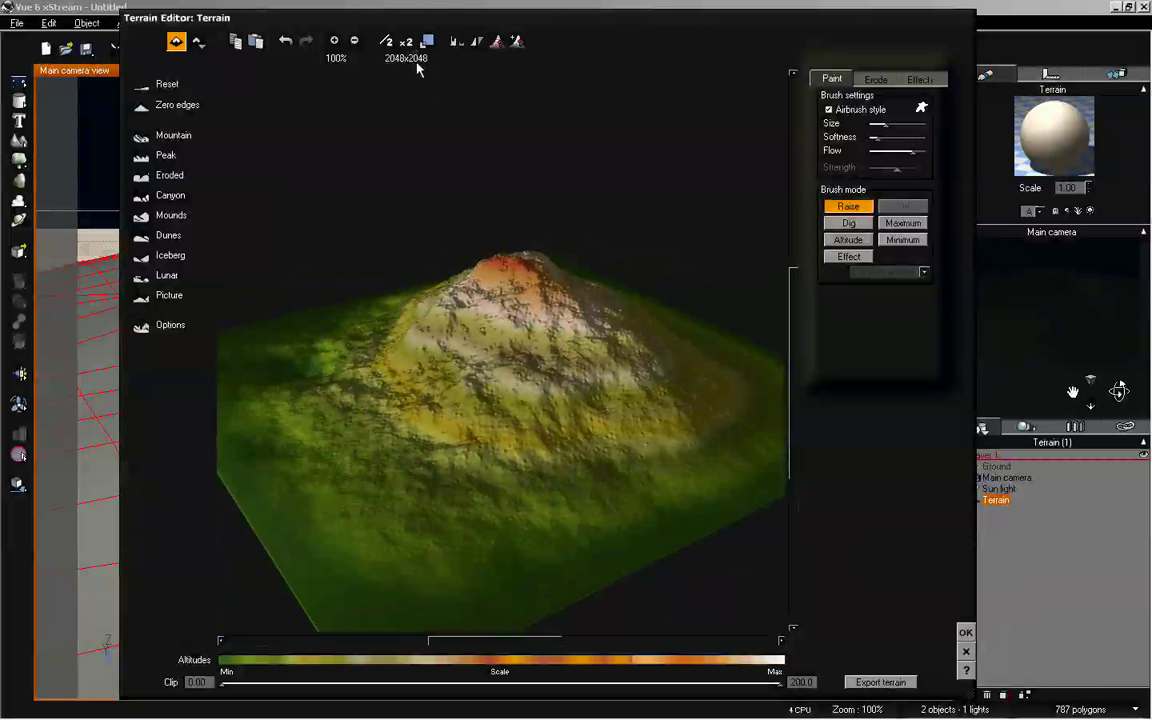
# - Reshape the terrain with the Mountain preset, accept the edit, and flatten the terrain slightly in the scene
pyautogui.moveTo(530, 262); pyautogui.dragTo(519, 288, button='right')
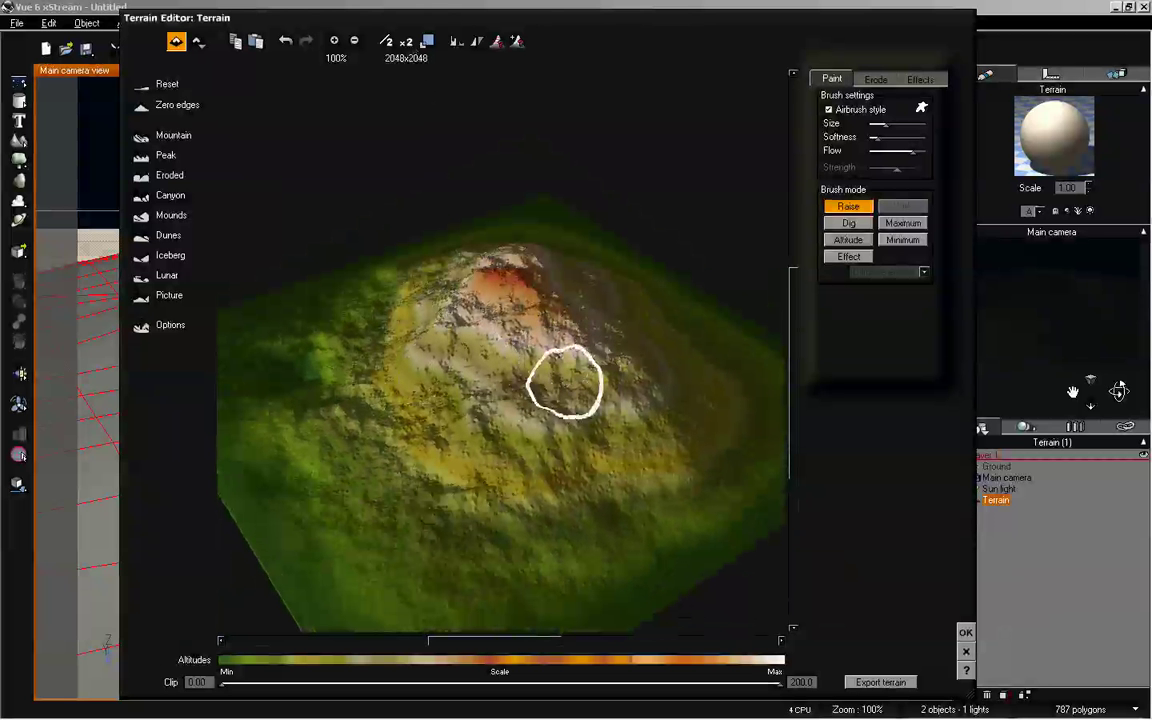
pyautogui.moveTo(520, 382); pyautogui.dragTo(517, 358, button='right')
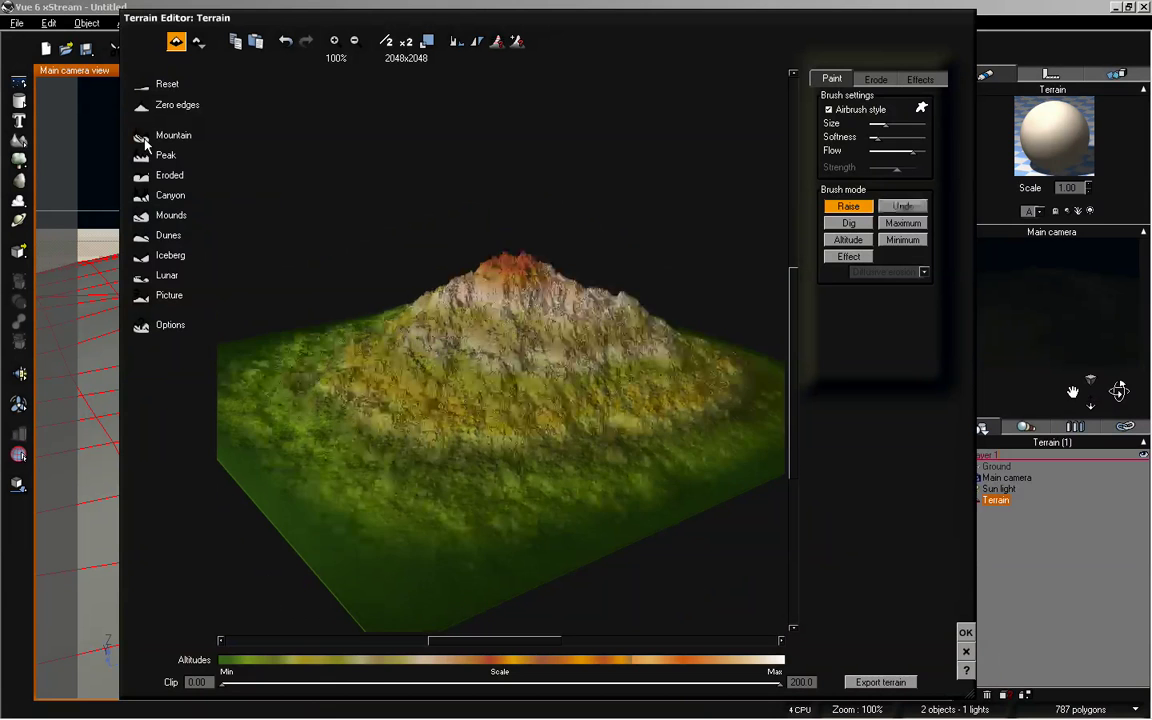
pyautogui.click(965, 632)
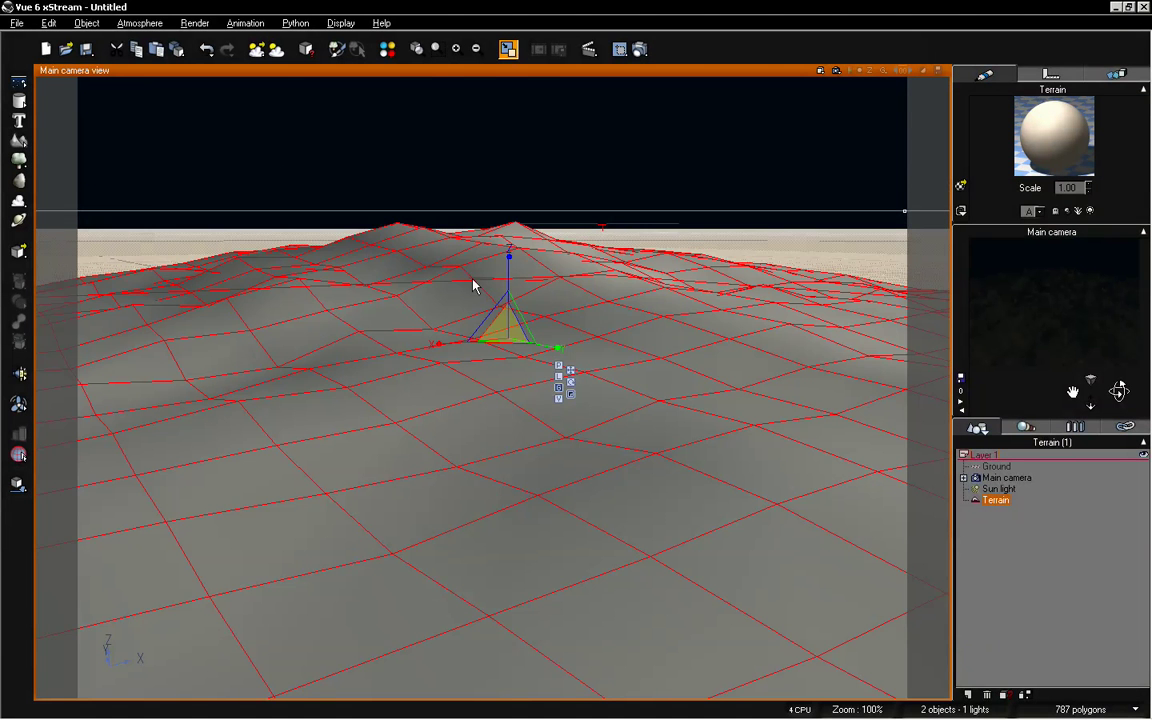
pyautogui.moveTo(503, 267); pyautogui.dragTo(509, 290)
pyautogui.moveTo(1088, 398); pyautogui.dragTo(1113, 394)
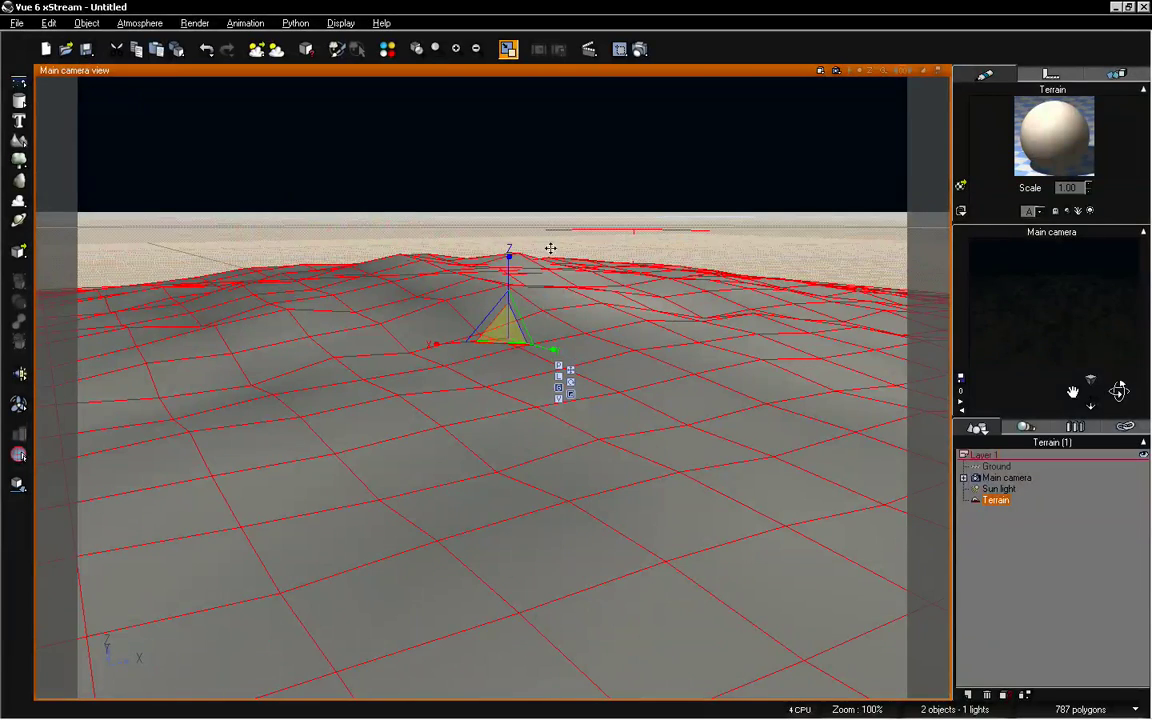
# - Reopen the terrain for editing and smooth its rough surface with repeated diffusive erosion
pyautogui.rightClick(696, 378)
pyautogui.click(740, 604)
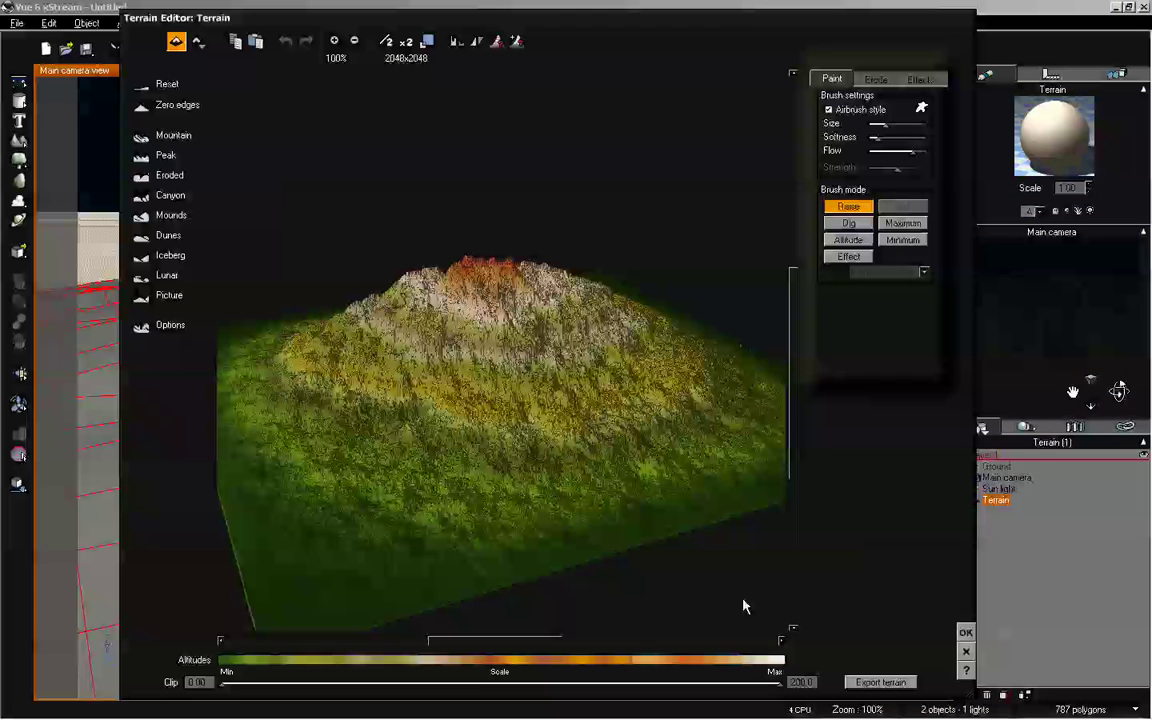
pyautogui.click(875, 79)
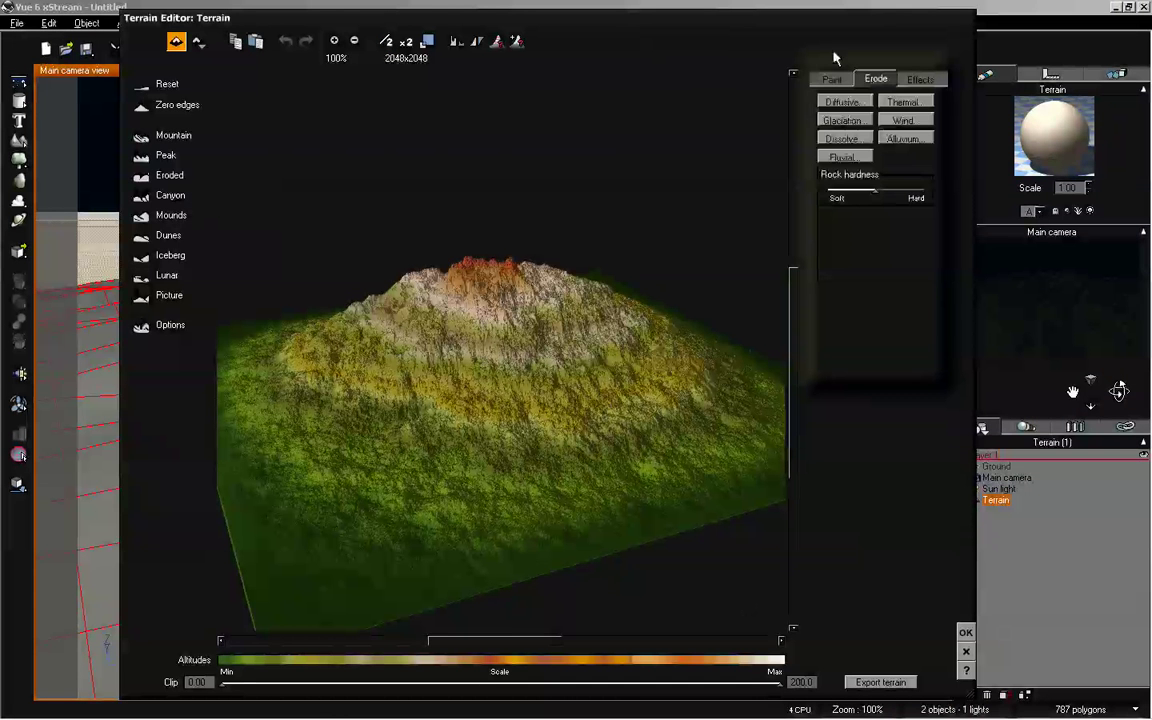
pyautogui.moveTo(828, 33); pyautogui.dragTo(777, 33)
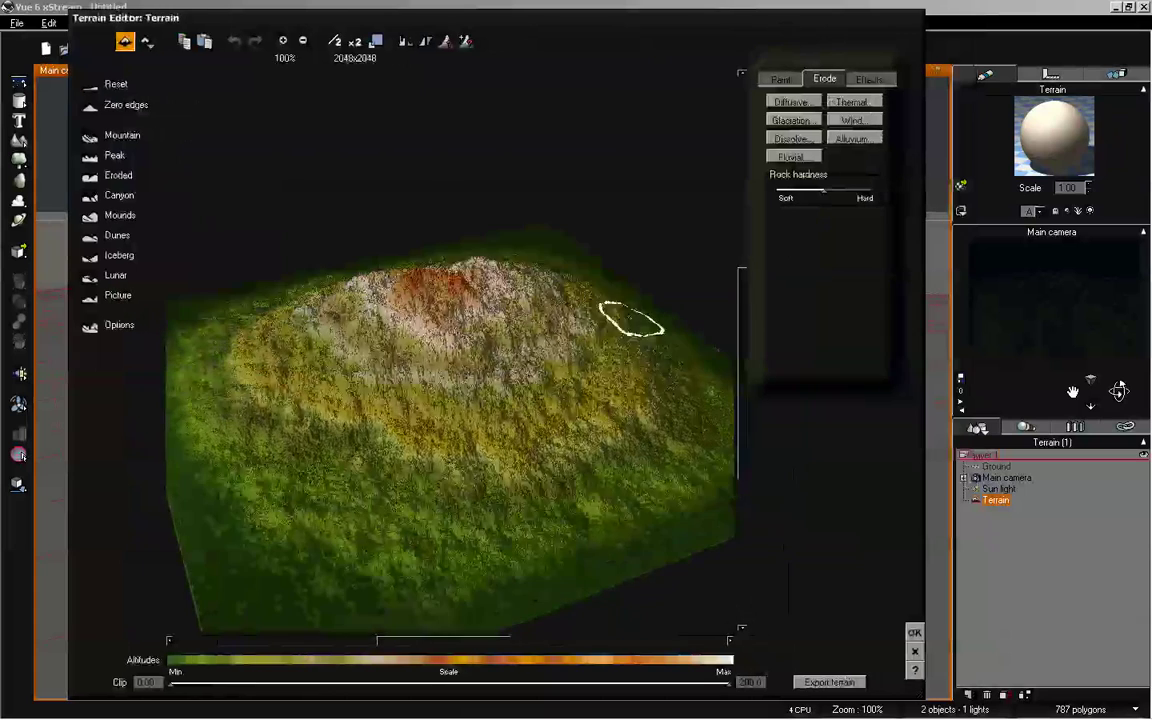
pyautogui.click(283, 41)
pyautogui.click(283, 41)
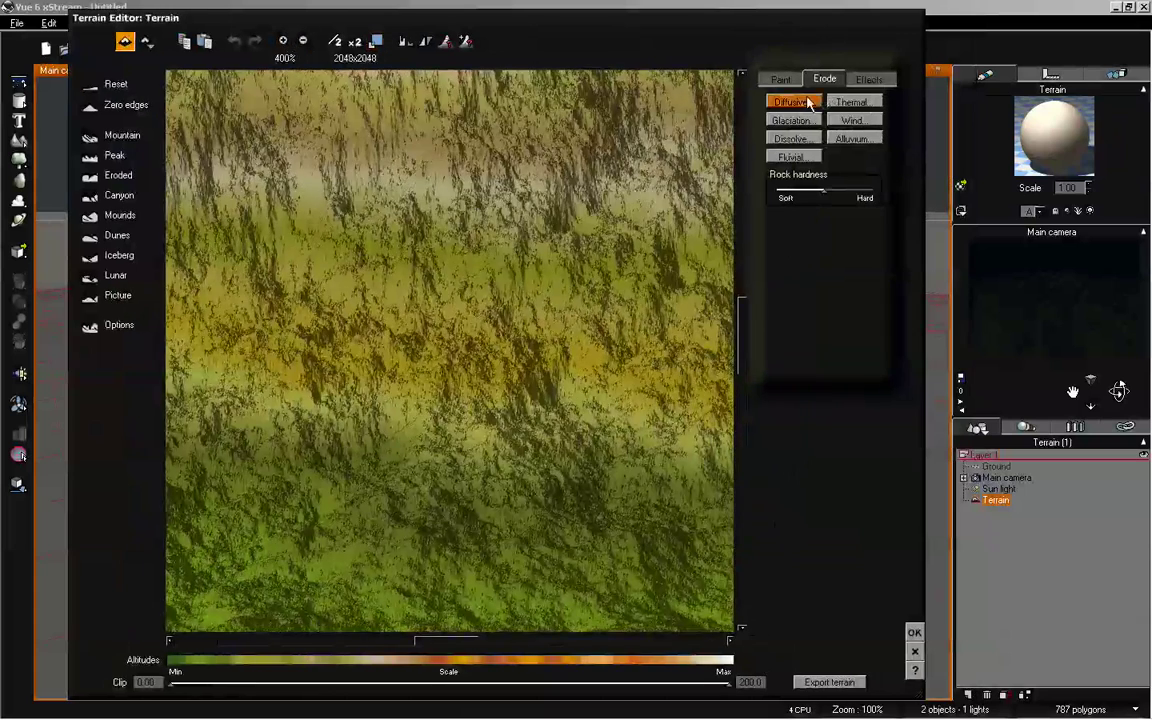
pyautogui.click(792, 102)
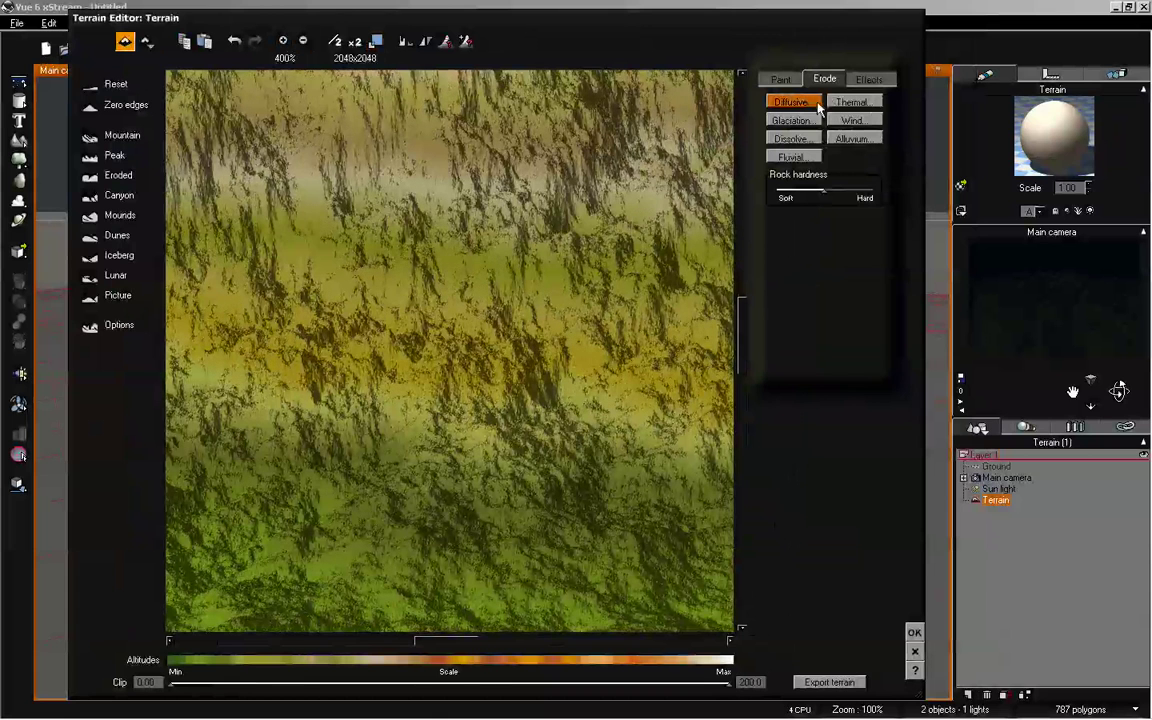
pyautogui.click(792, 102)
pyautogui.click(815, 107)
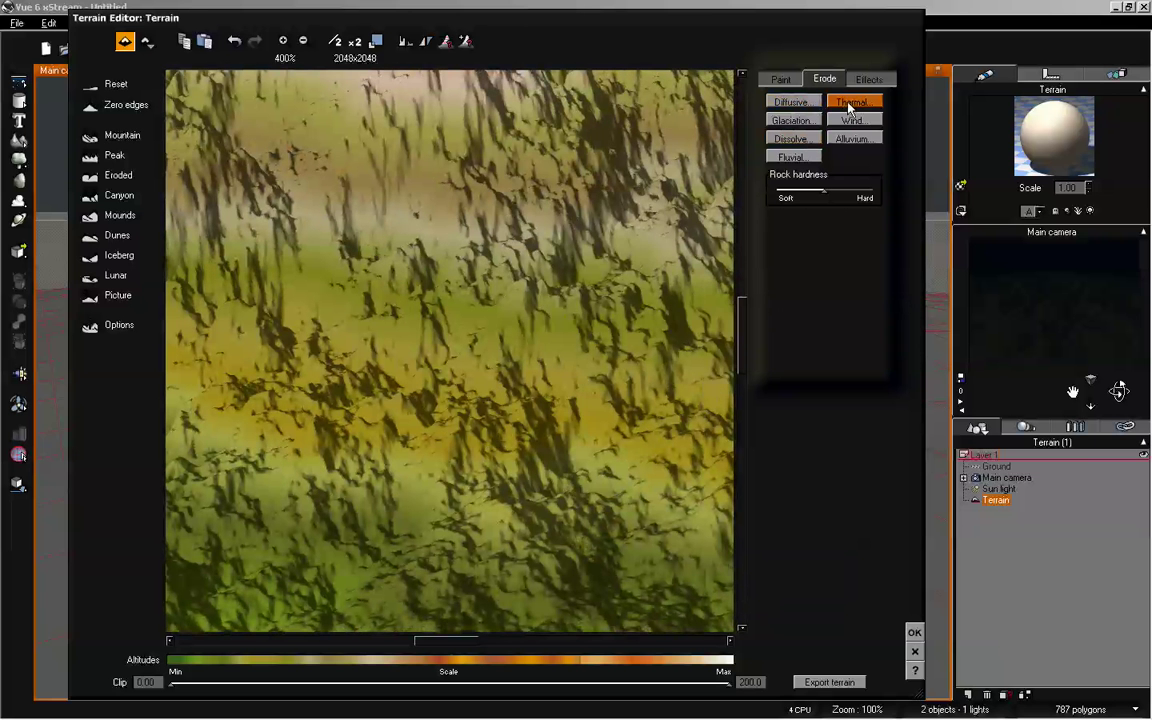
# - Apply thermal erosion to the terrain, check the mountain's shape, and accept the edited terrain
pyautogui.click(849, 104)
pyautogui.click(375, 41)
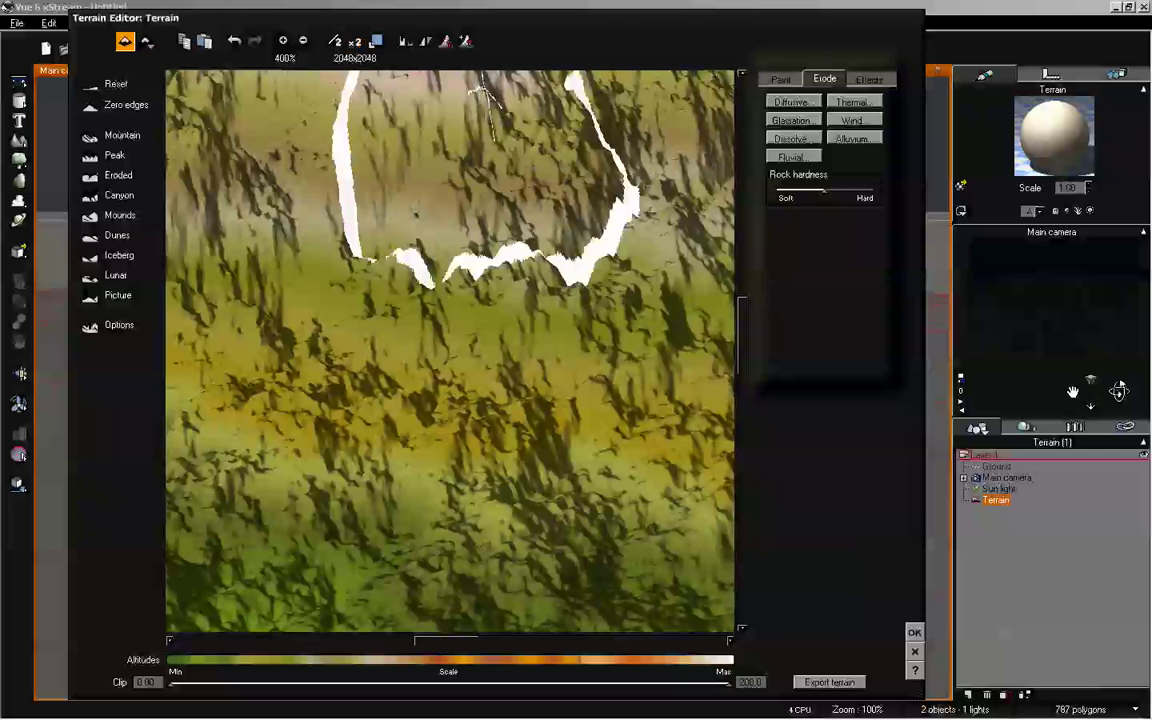
pyautogui.click(303, 41)
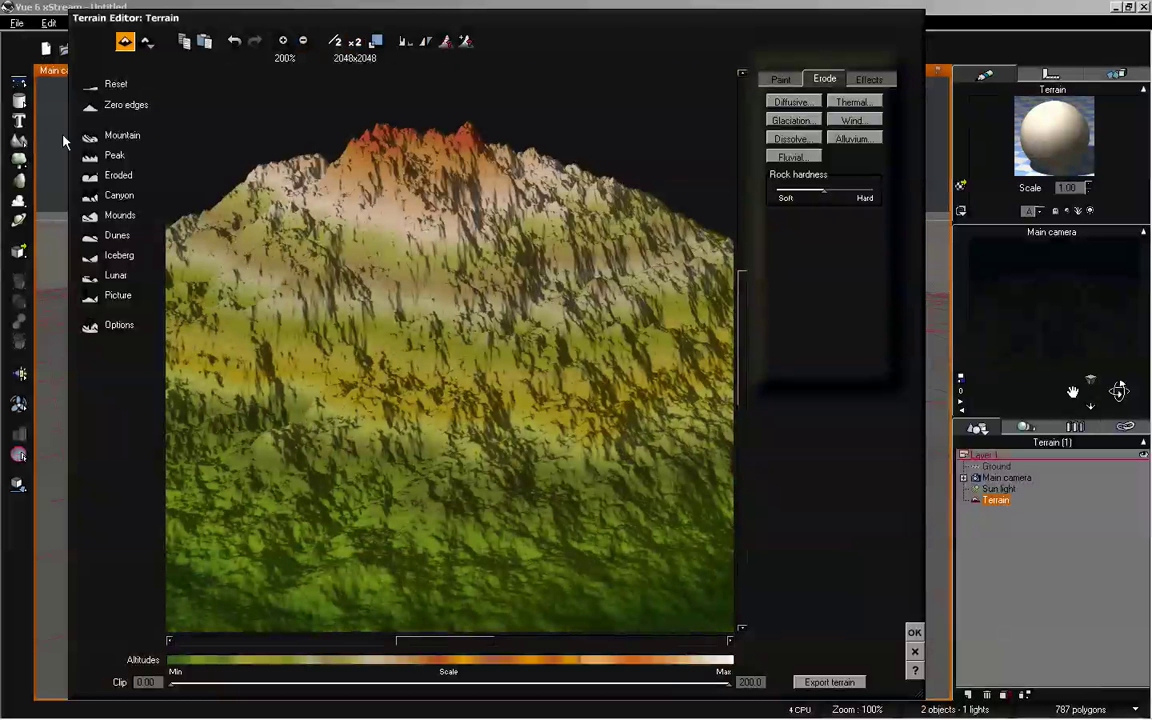
pyautogui.moveTo(470, 290)
pyautogui.mouseDown()
pyautogui.moveTo(481, 249)
pyautogui.moveTo(509, 249)
pyautogui.moveTo(470, 225)
pyautogui.mouseUp()
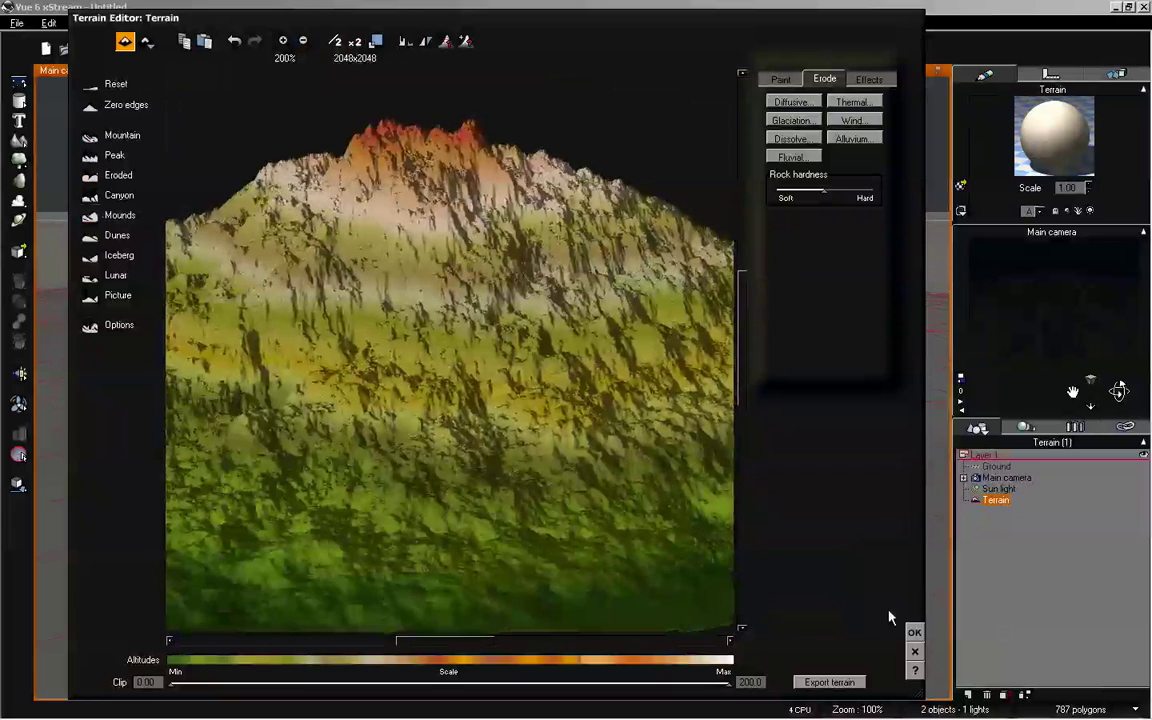
pyautogui.click(914, 632)
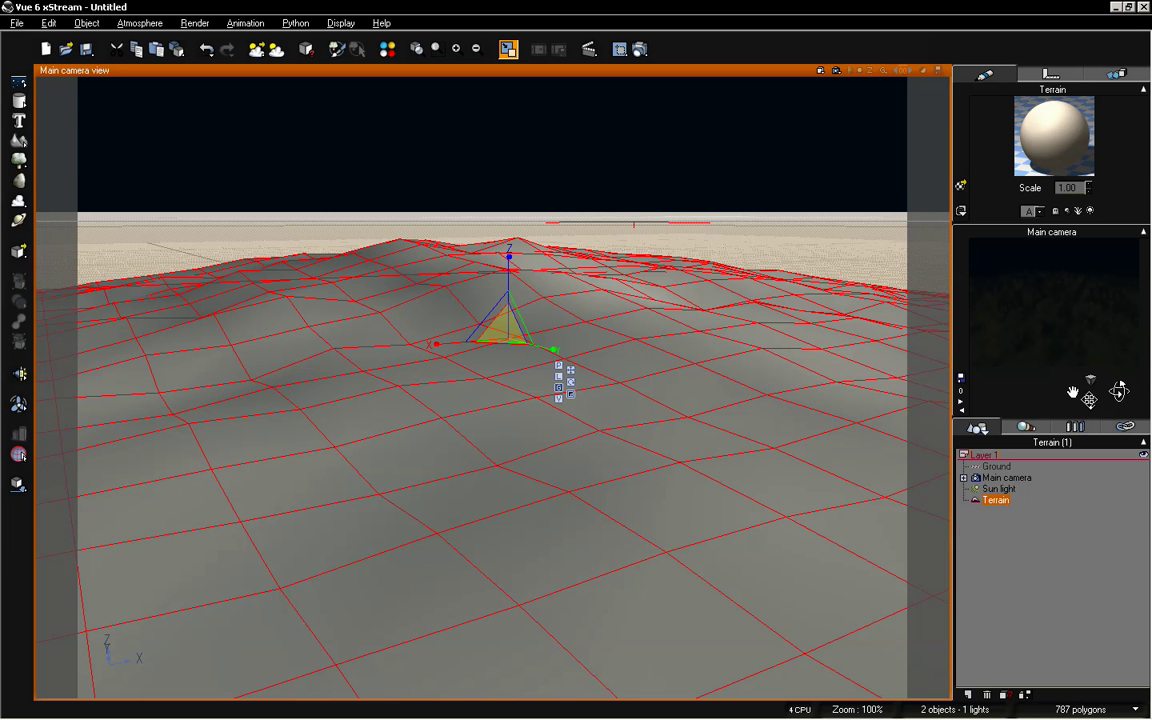
# - Duplicate the terrain three times and move the copies beside and behind the original to extend the landscape
pyautogui.moveTo(1120, 390); pyautogui.dragTo(1088, 400)
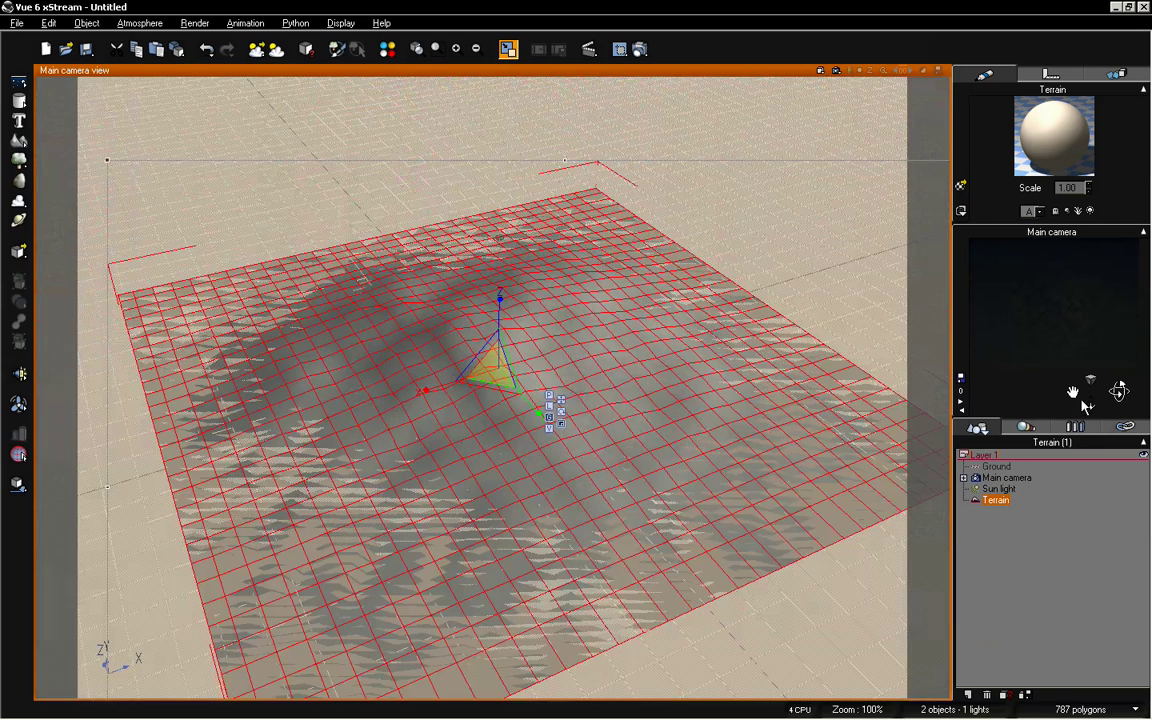
pyautogui.click(562, 403)
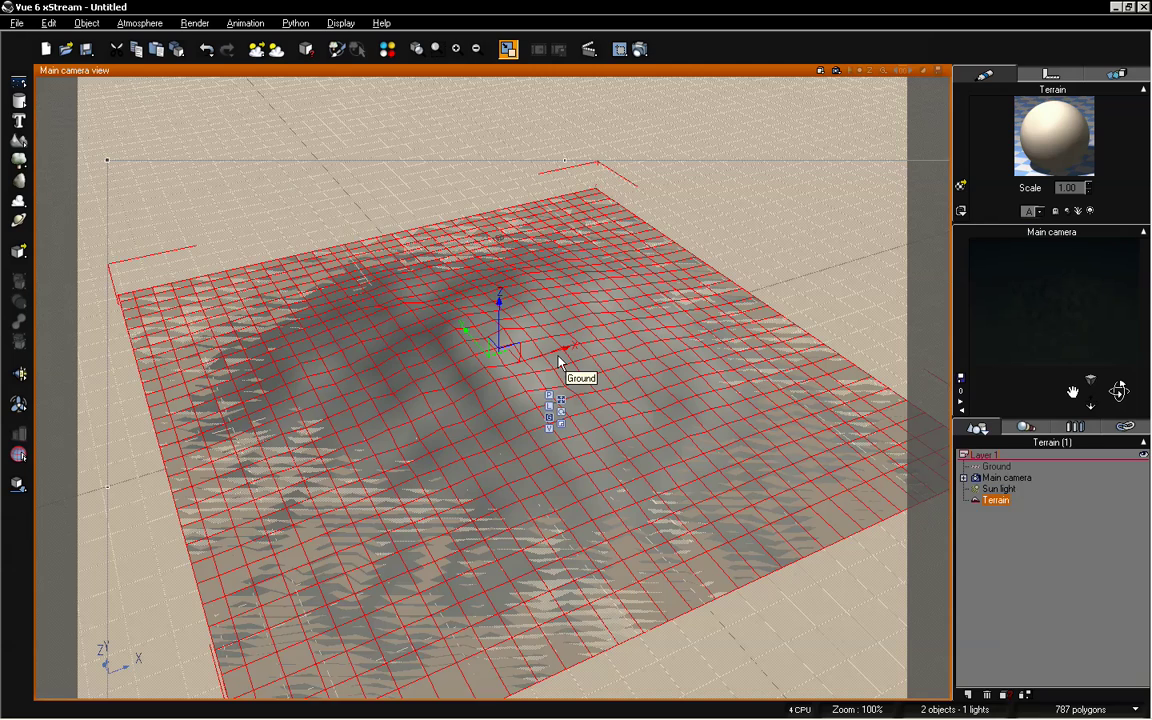
pyautogui.hotkey('ctrl', 'd')
pyautogui.moveTo(562, 358); pyautogui.dragTo(852, 322)
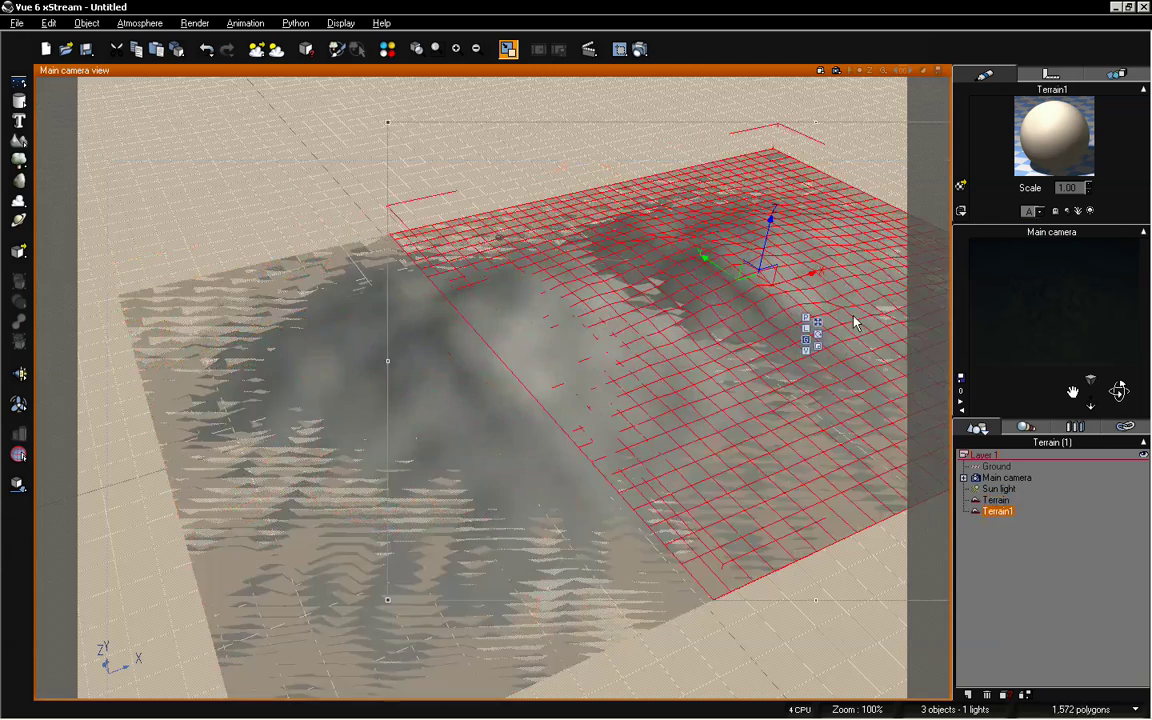
pyautogui.hotkey('ctrl', 'd')
pyautogui.moveTo(738, 262); pyautogui.dragTo(607, 186)
pyautogui.hotkey('ctrl', 'd')
pyautogui.moveTo(607, 186); pyautogui.dragTo(350, 263)
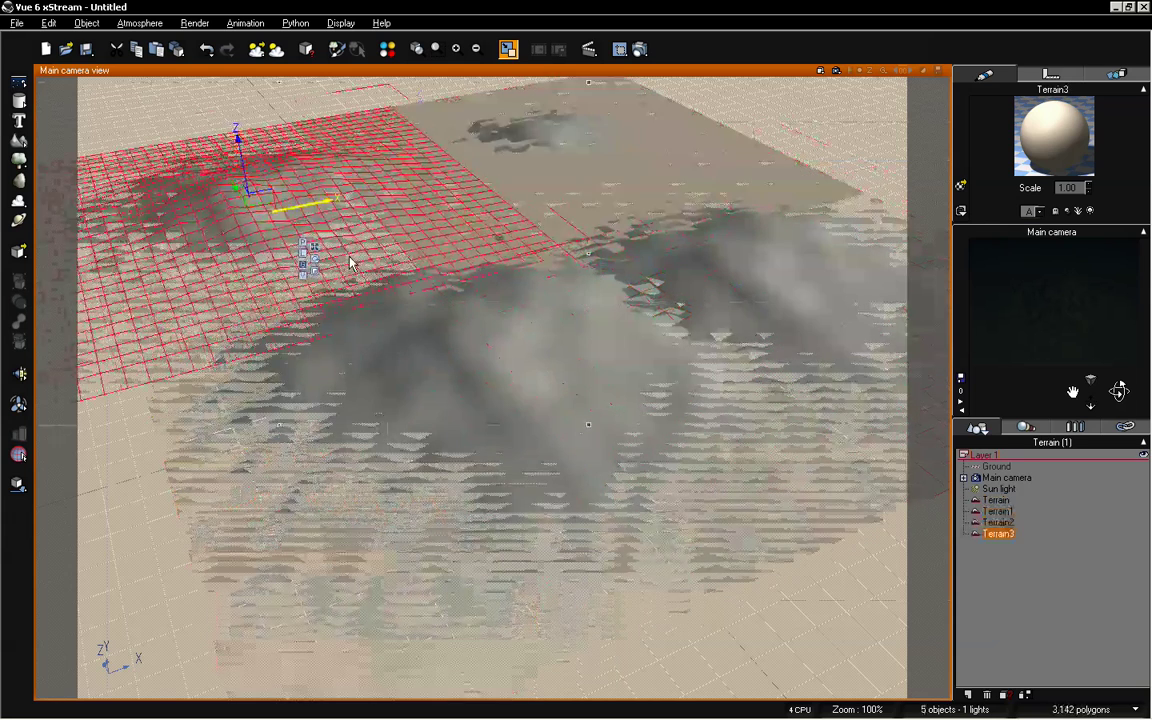
# - Stretch the two side terrains, Terrain3 and Terrain1, vertically to make their hills taller, and clear the selection
pyautogui.click(1078, 588)
pyautogui.moveTo(1133, 385); pyautogui.dragTo(1084, 408)
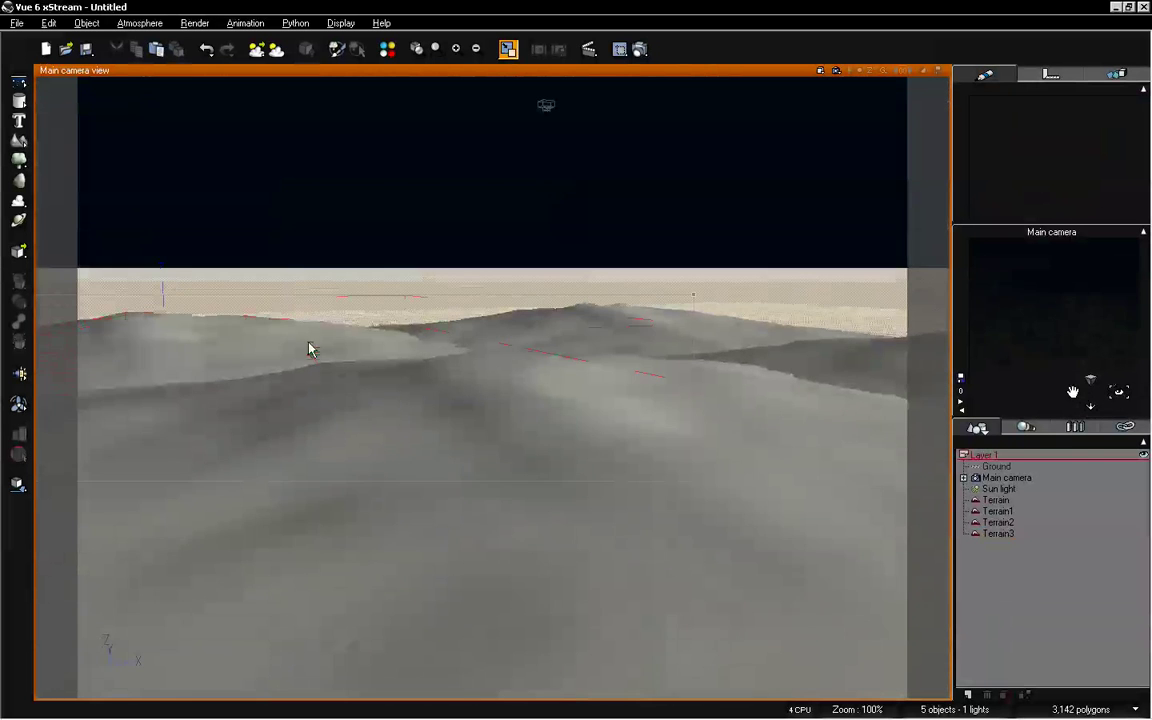
pyautogui.click(302, 340)
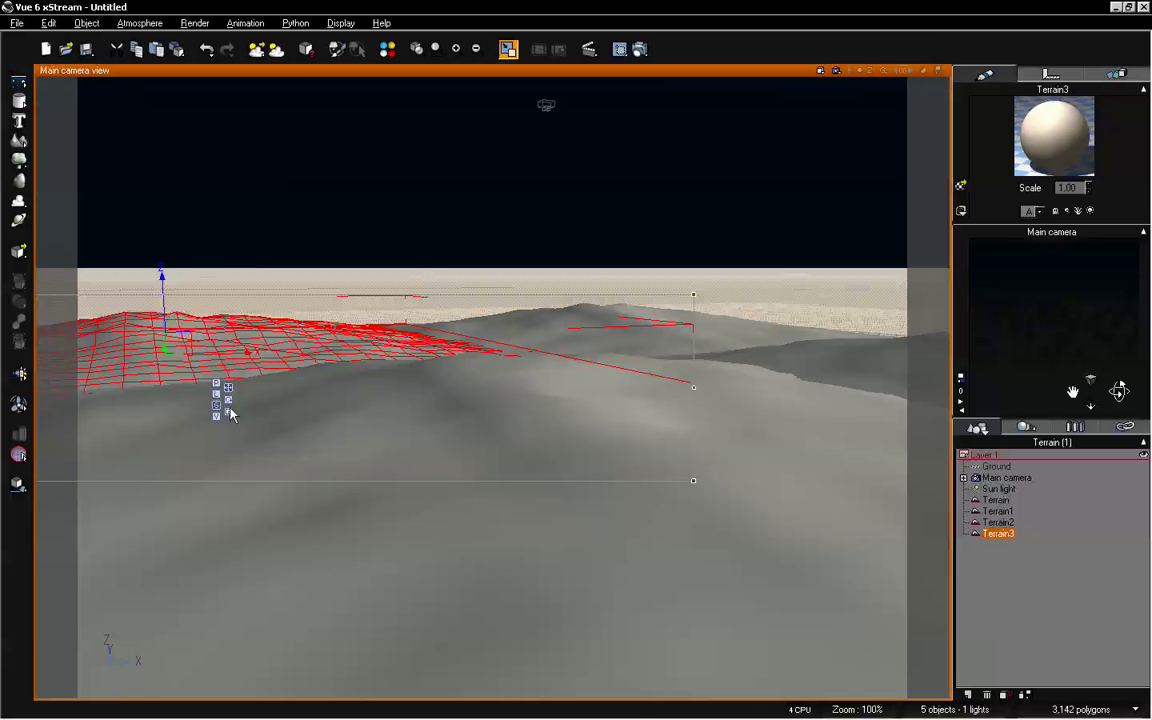
pyautogui.moveTo(168, 289); pyautogui.dragTo(165, 234)
pyautogui.click(850, 365)
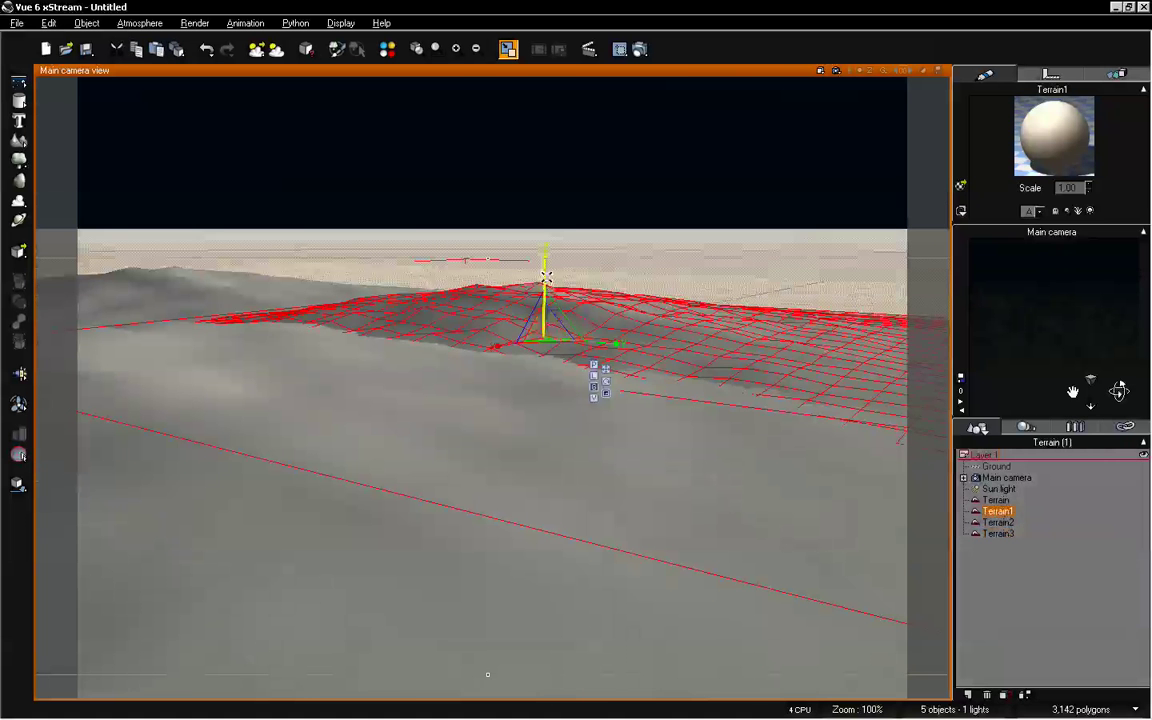
pyautogui.moveTo(548, 285); pyautogui.dragTo(545, 246)
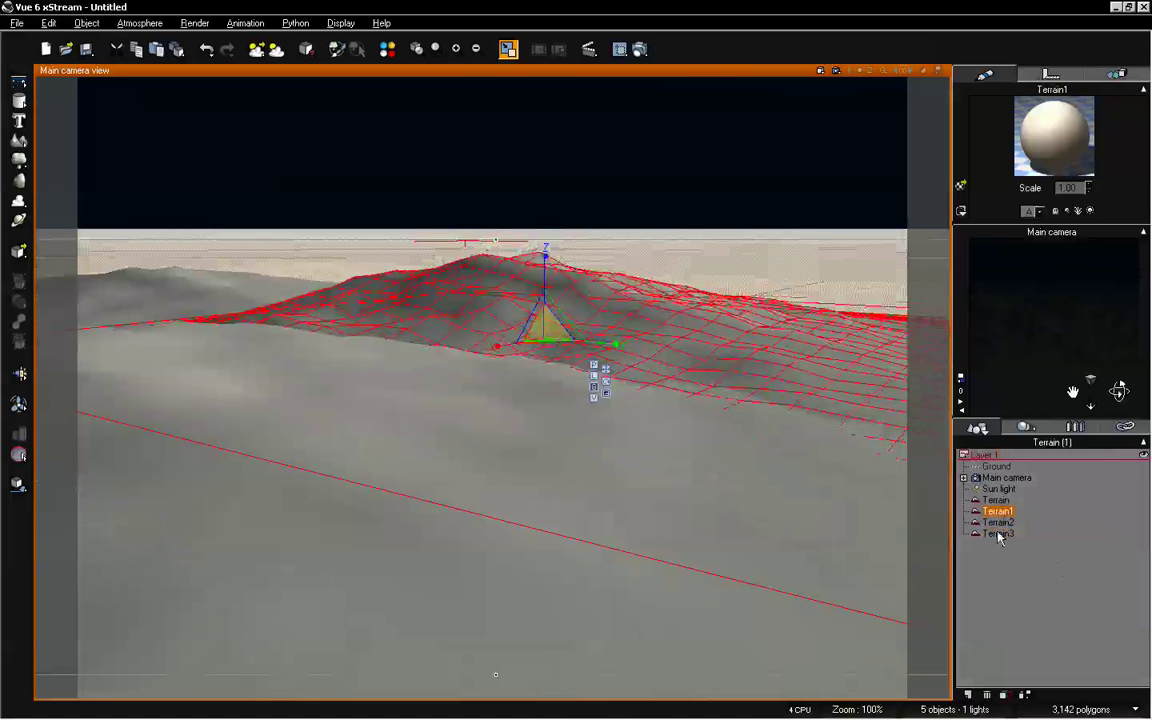
pyautogui.click(1075, 601)
pyautogui.moveTo(1091, 393)
pyautogui.mouseDown()
pyautogui.moveTo(1071, 388)
pyautogui.moveTo(1090, 405)
pyautogui.mouseUp()
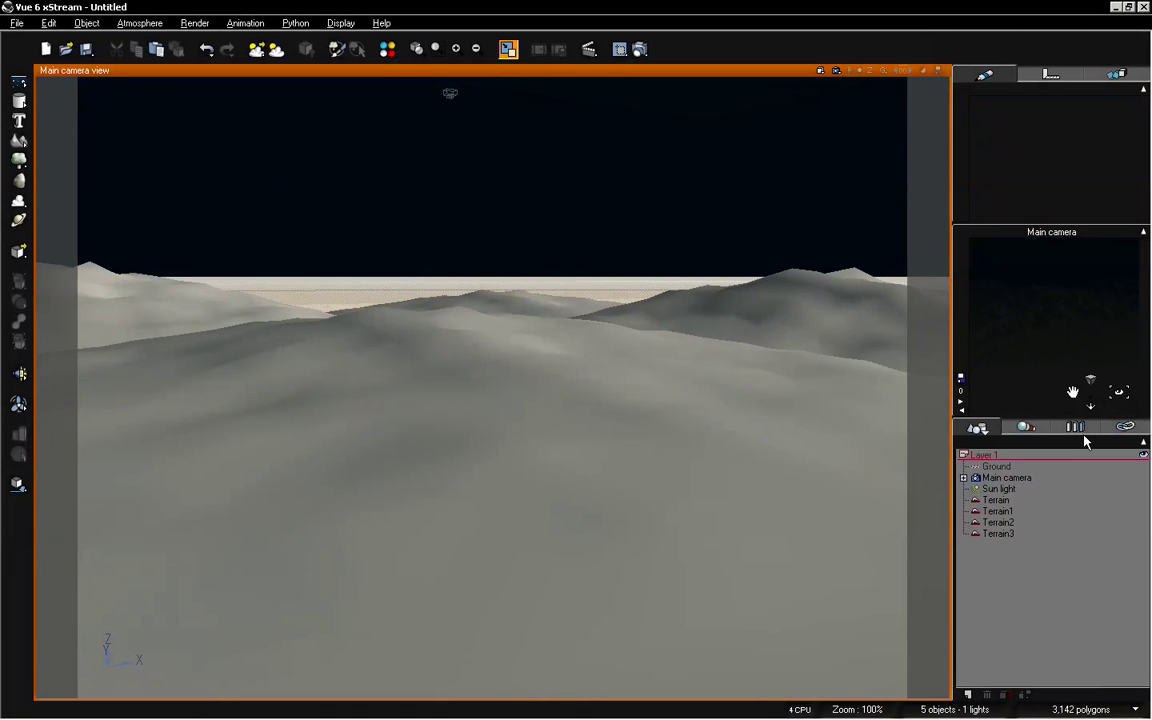
# - Assign the Sand material from the Rocks collection to the original front terrain and set the material scale to 2
pyautogui.click(994, 501)
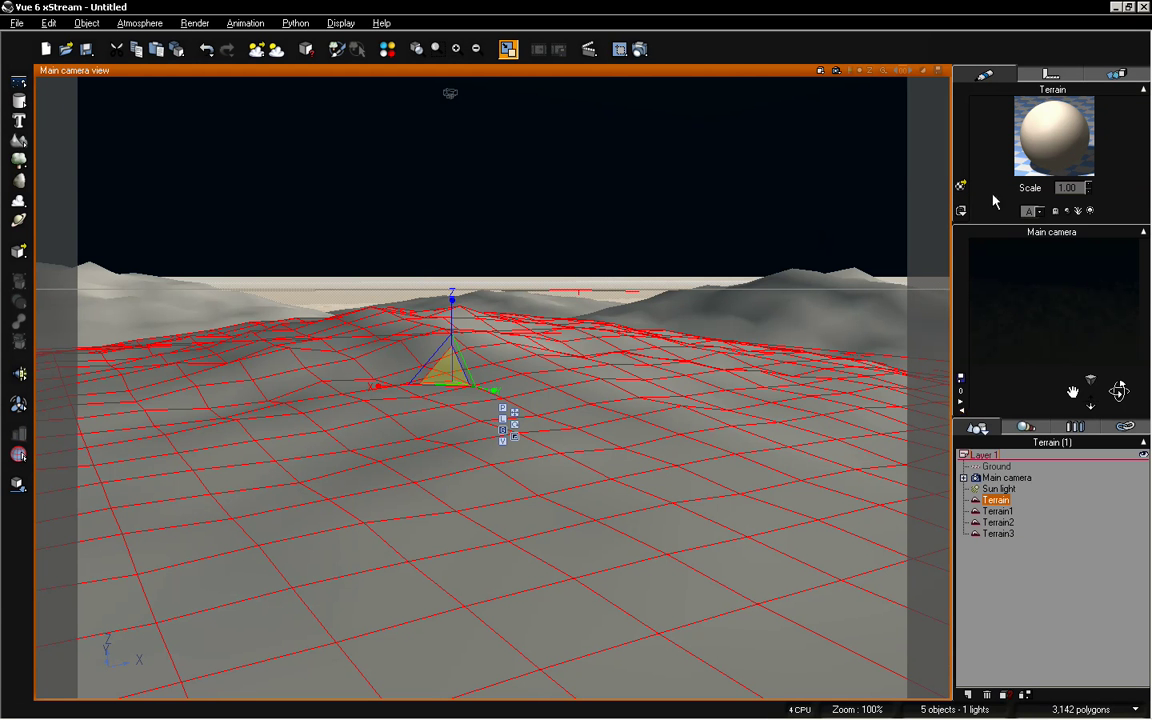
pyautogui.click(960, 186)
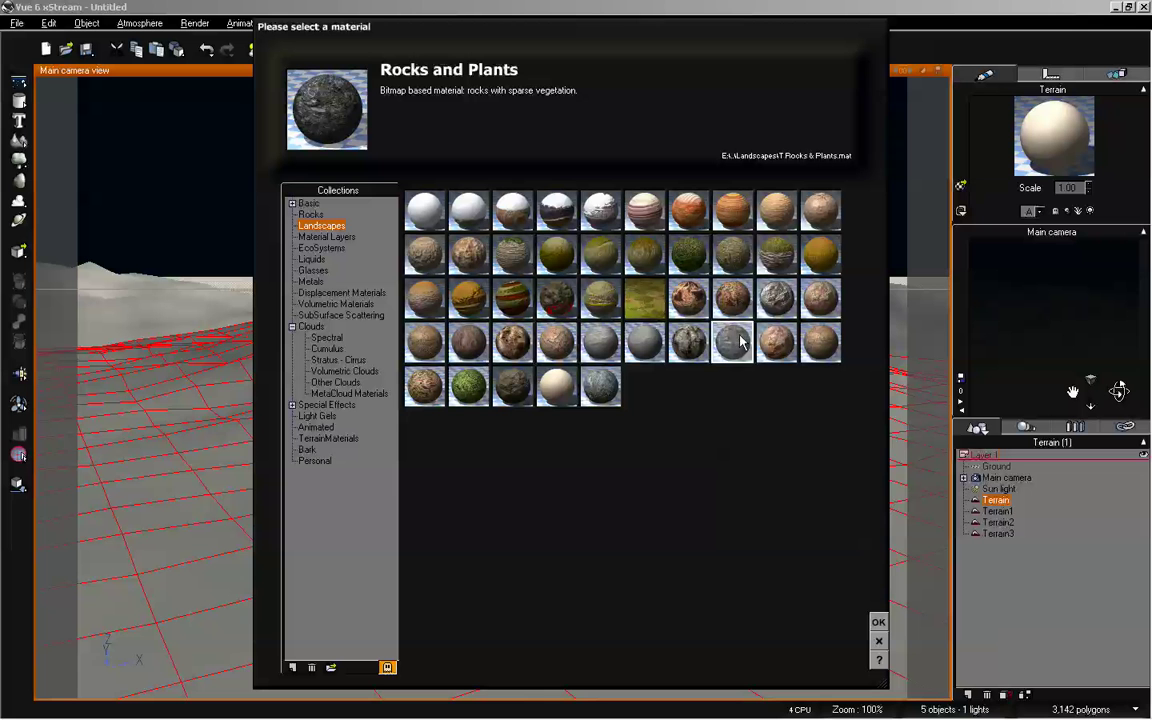
pyautogui.click(310, 214)
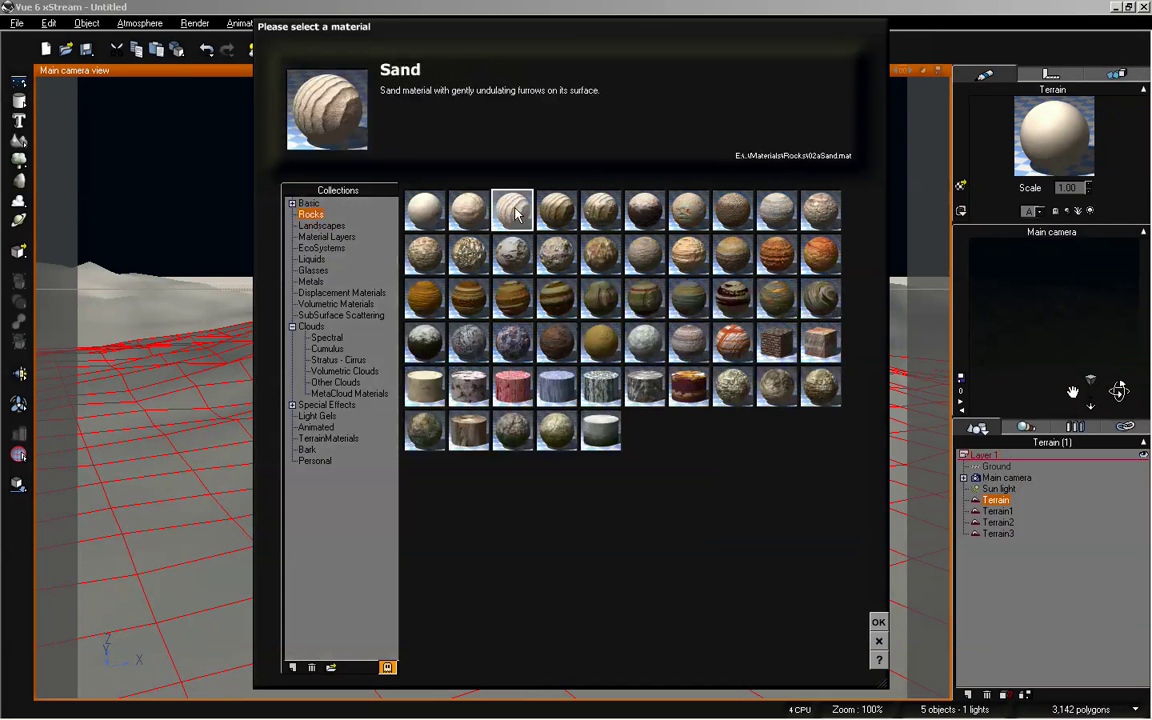
pyautogui.click(878, 622)
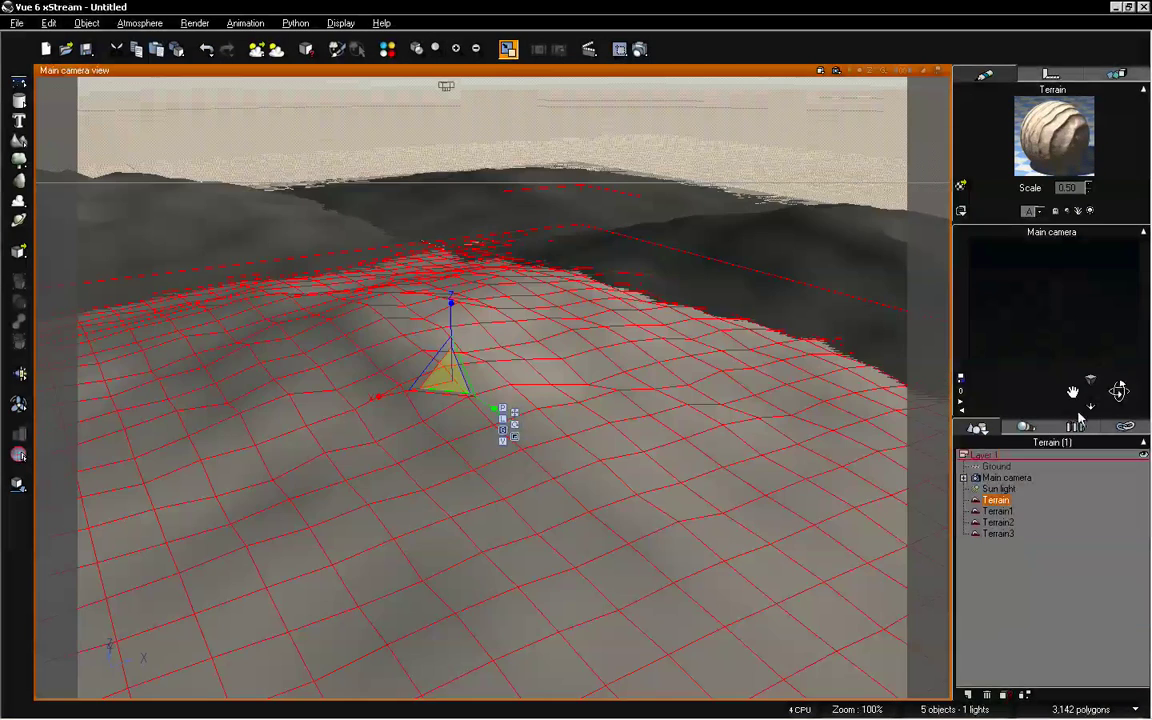
pyautogui.moveTo(1080, 418); pyautogui.dragTo(1092, 405)
pyautogui.click(1071, 186)
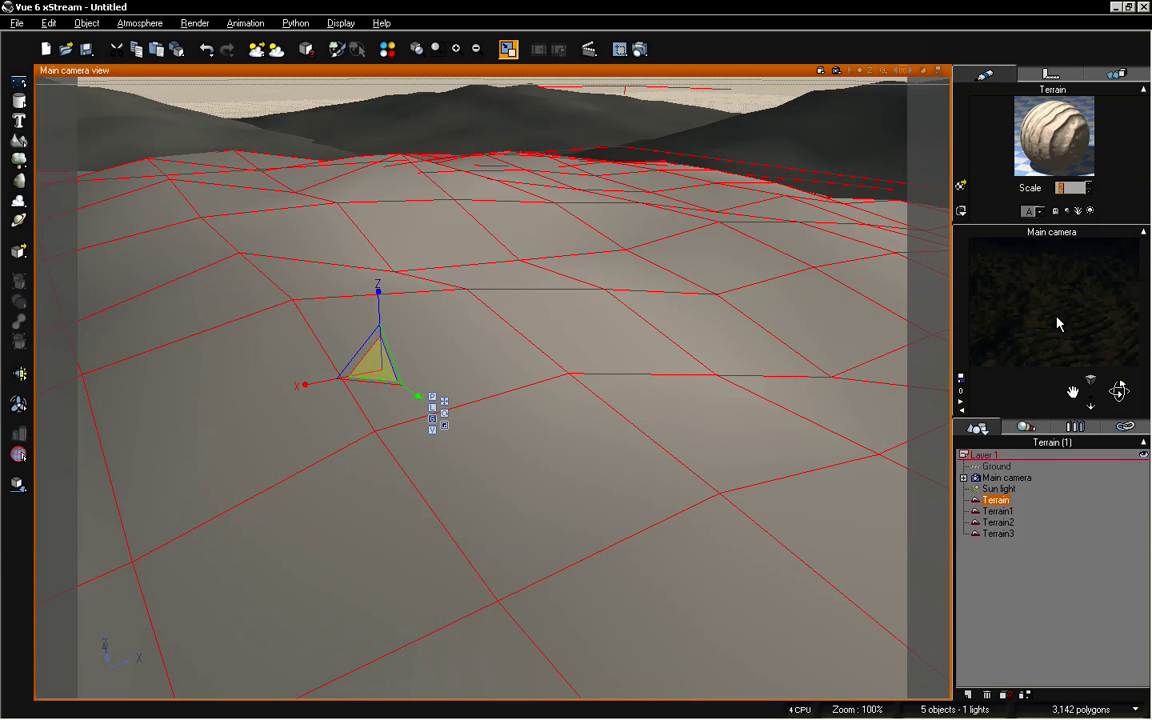
# - Reduce the Sand material's bump depth to 0.1 and accept the material edit
pyautogui.doubleClick(1054, 135)
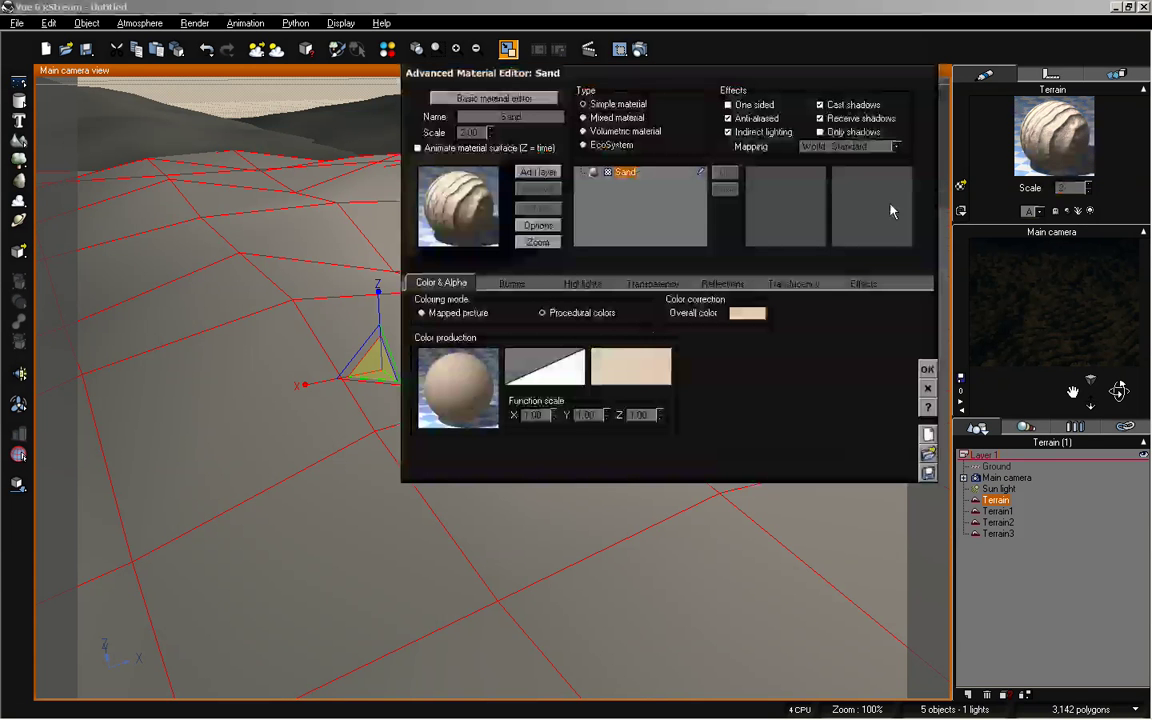
pyautogui.click(512, 284)
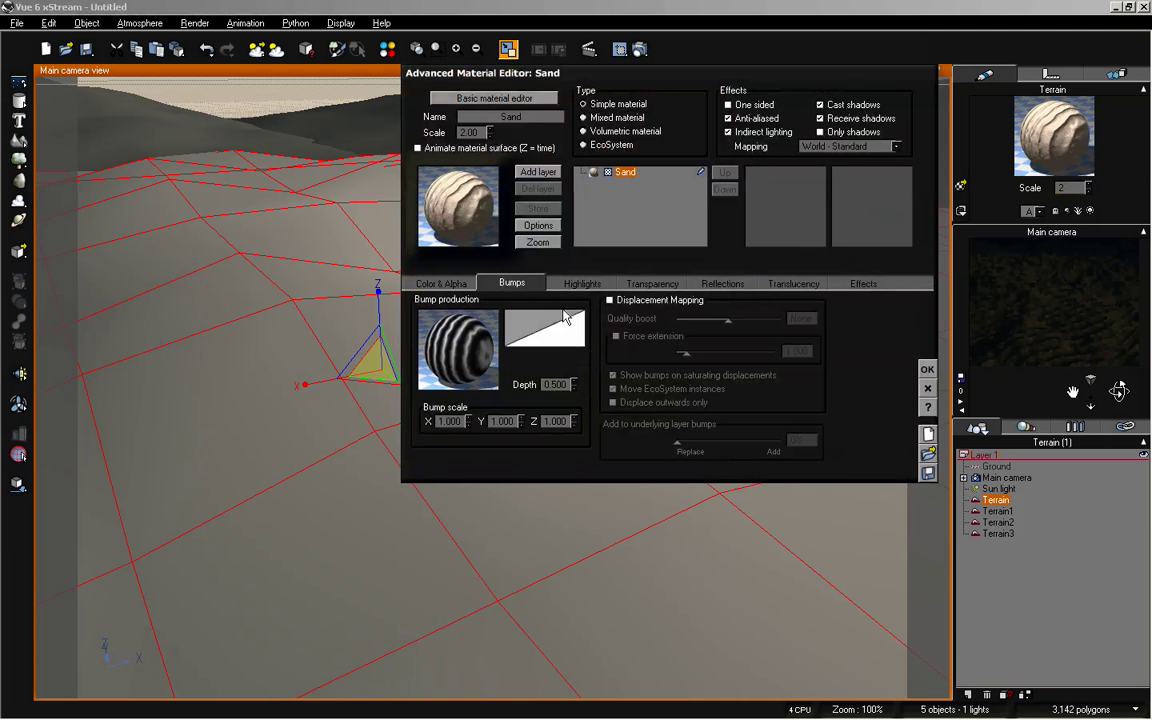
pyautogui.click(556, 385)
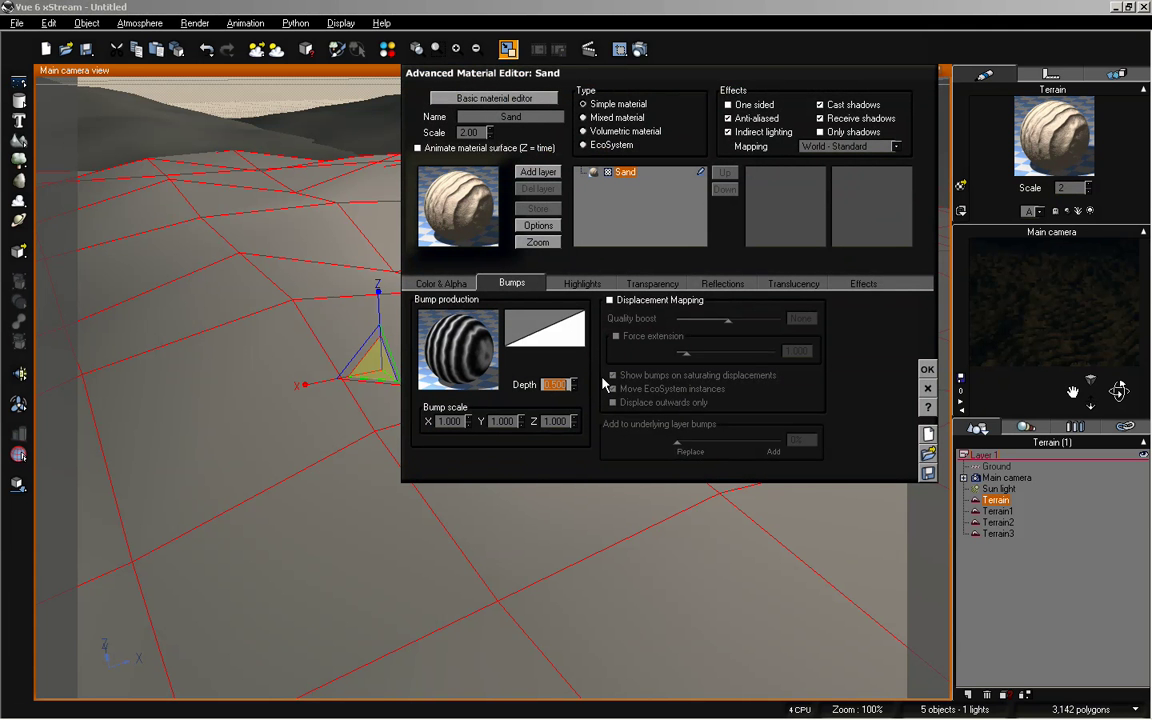
pyautogui.write('.1')
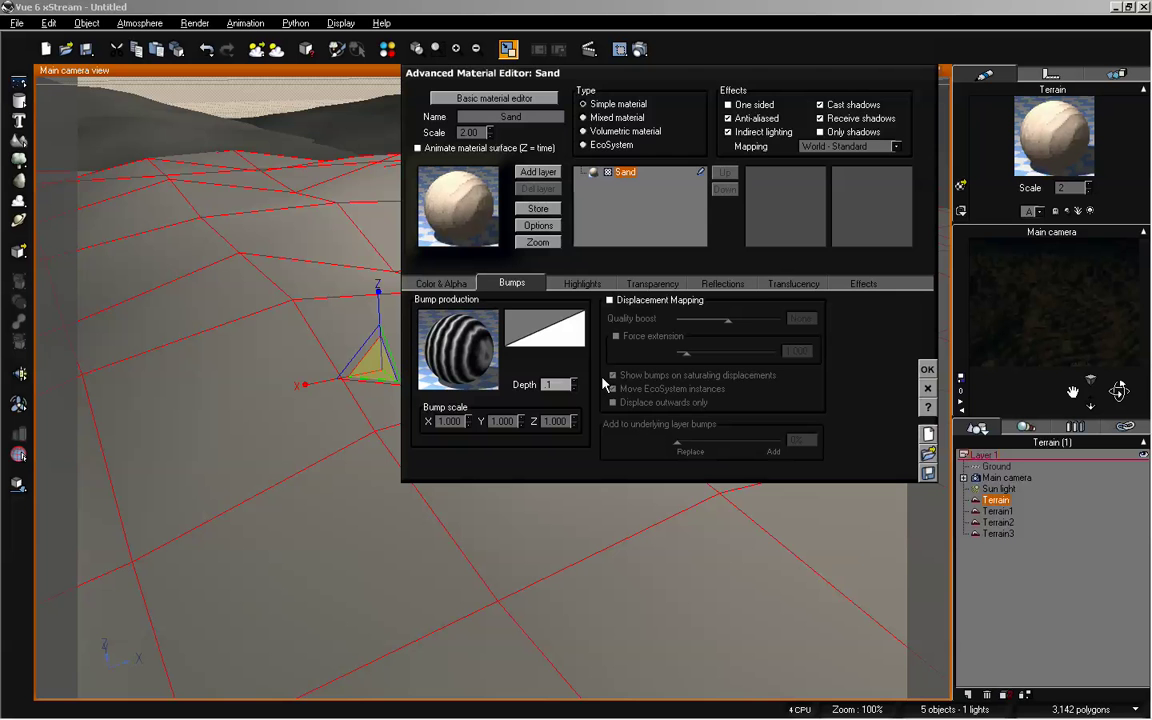
pyautogui.click(927, 369)
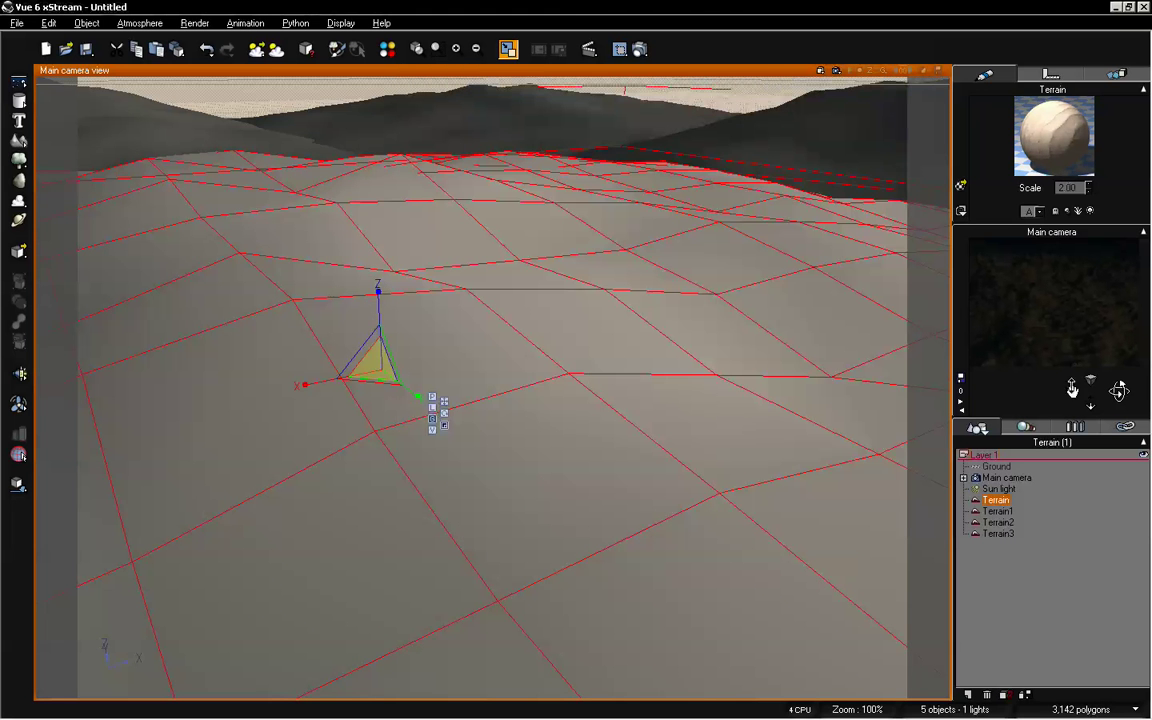
# - Replace the Sand material's color map with White from the Solid Colors collection and accept the material
pyautogui.moveTo(1119, 391); pyautogui.dragTo(1126, 402)
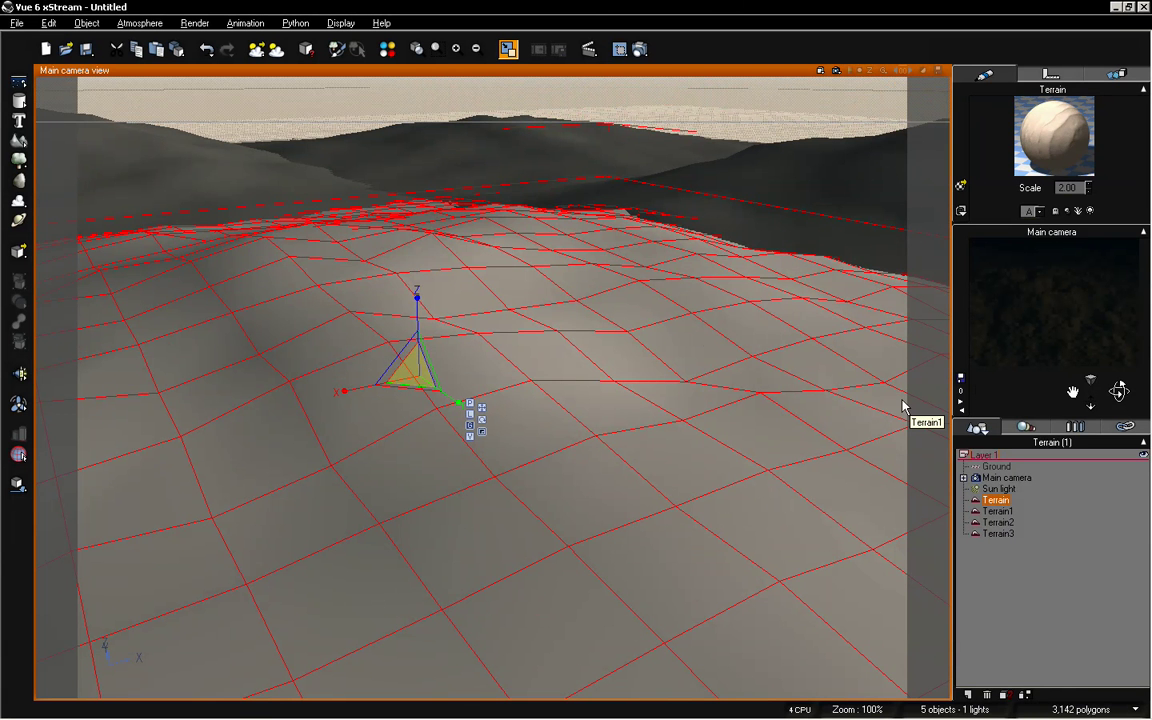
pyautogui.moveTo(1119, 391); pyautogui.dragTo(1122, 396)
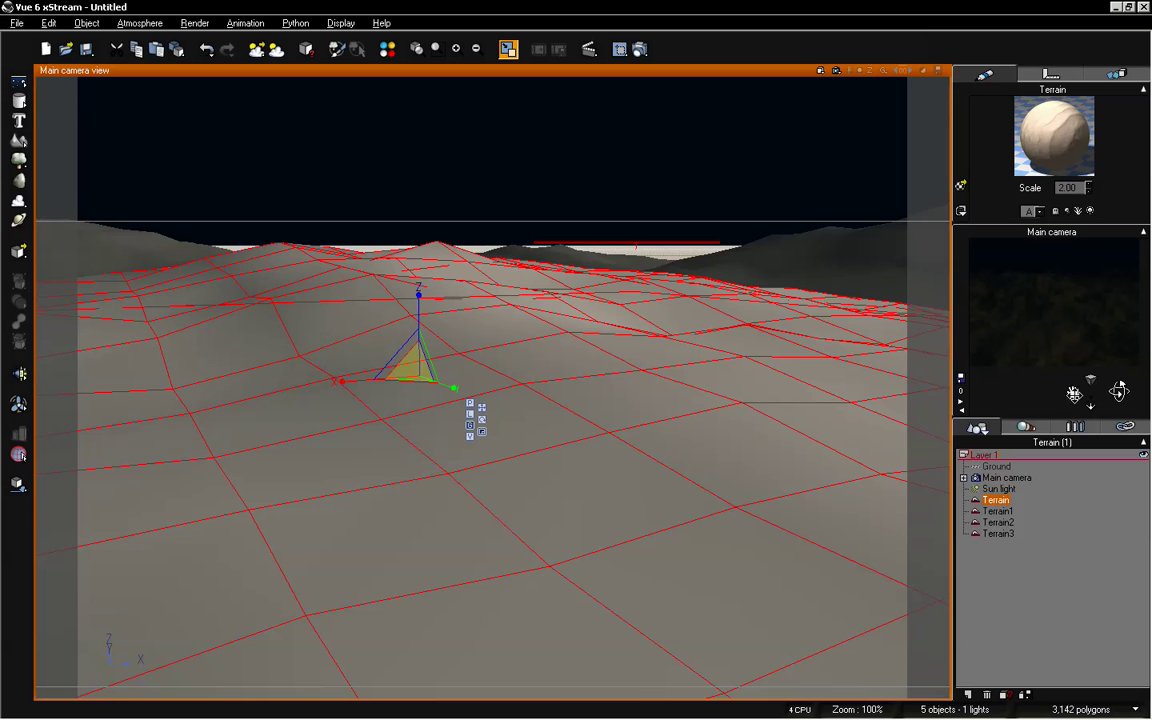
pyautogui.moveTo(1119, 391); pyautogui.dragTo(1119, 391)
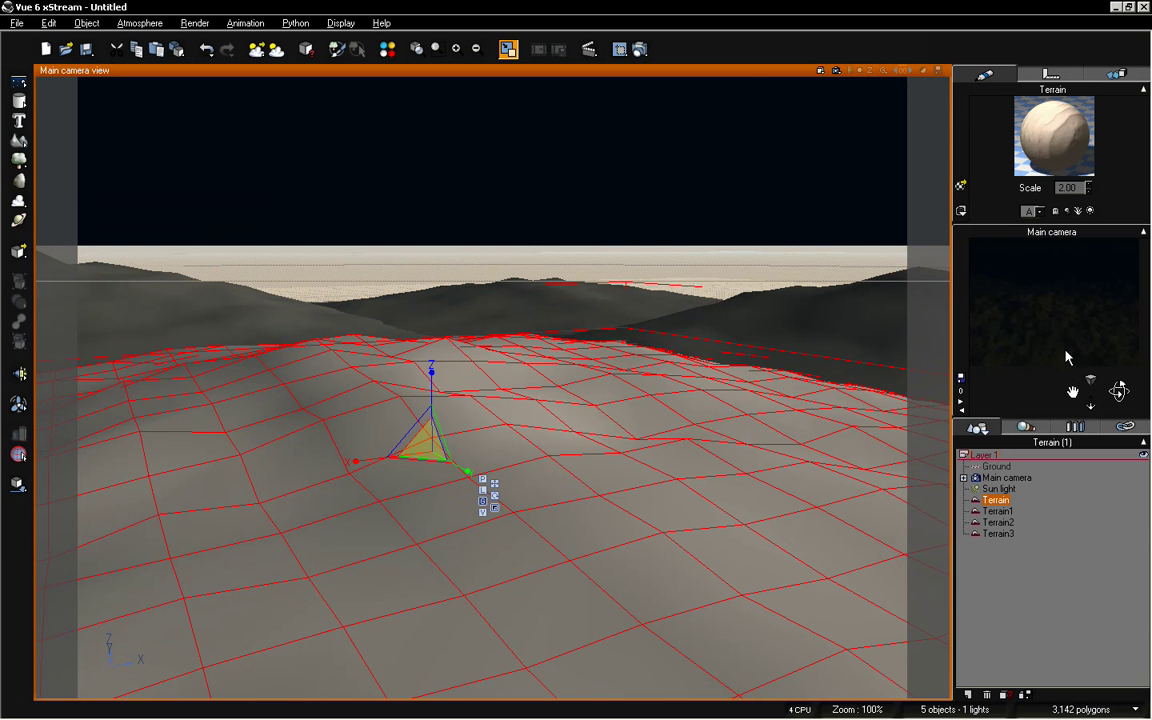
pyautogui.doubleClick(1053, 147)
pyautogui.moveTo(825, 73); pyautogui.dragTo(801, 86)
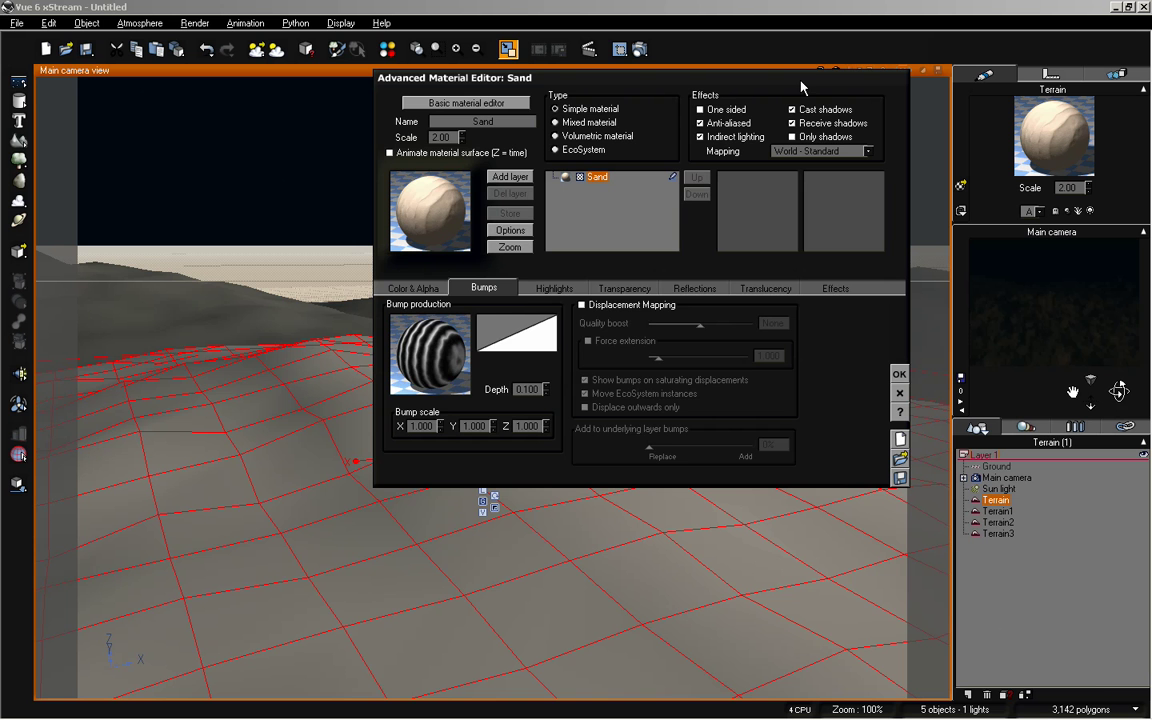
pyautogui.click(413, 288)
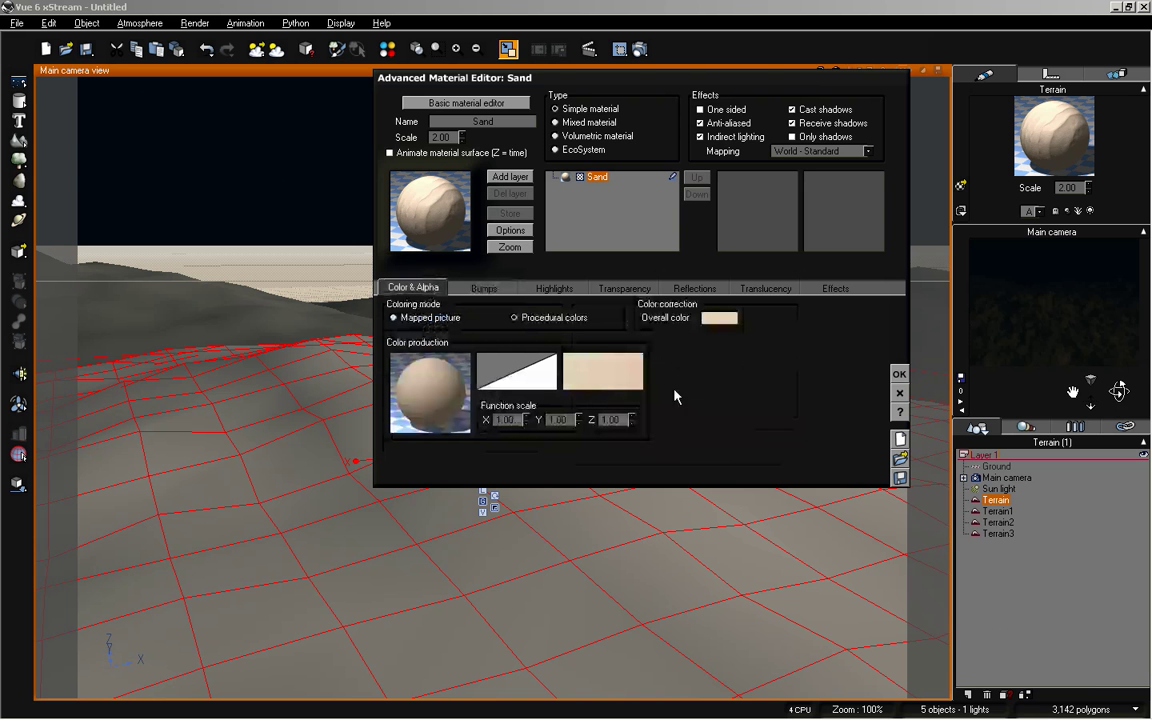
pyautogui.rightClick(595, 368)
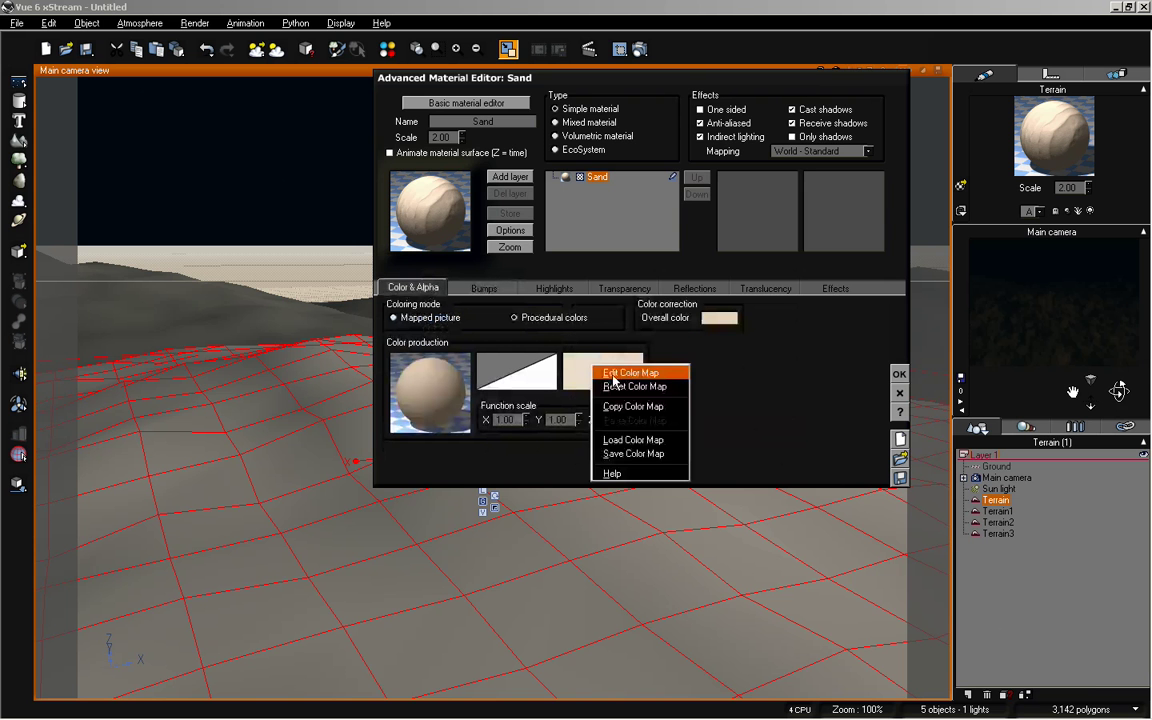
pyautogui.click(622, 441)
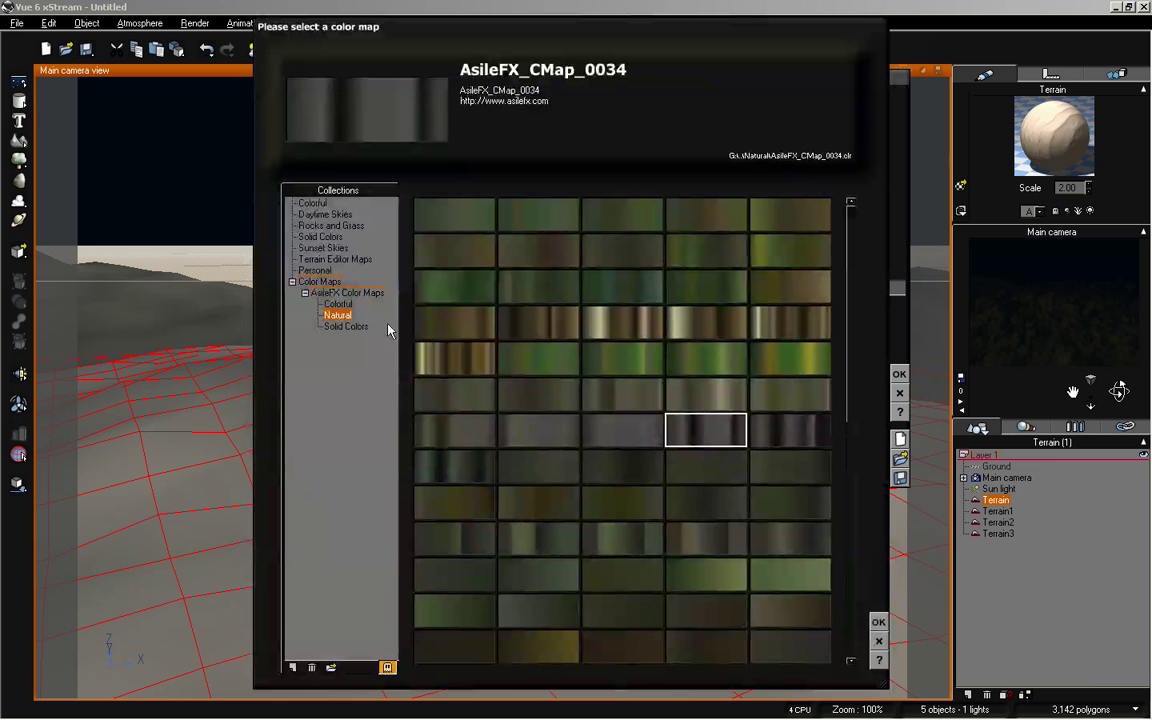
pyautogui.click(312, 203)
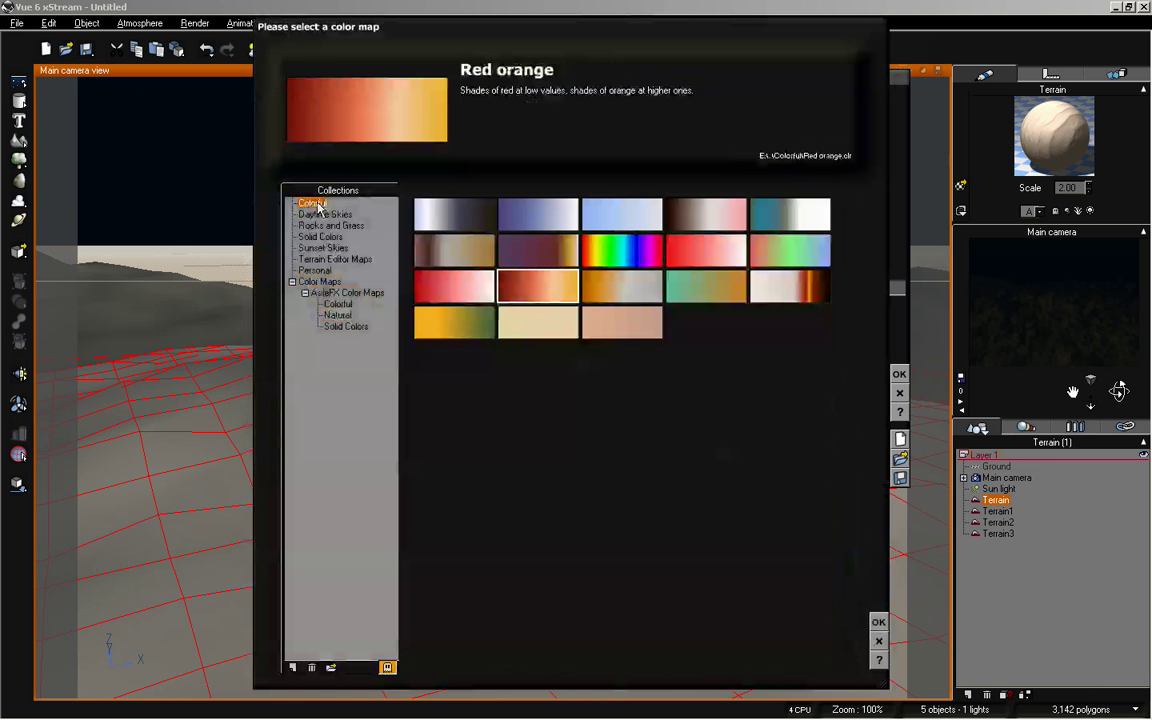
pyautogui.click(328, 237)
pyautogui.click(612, 220)
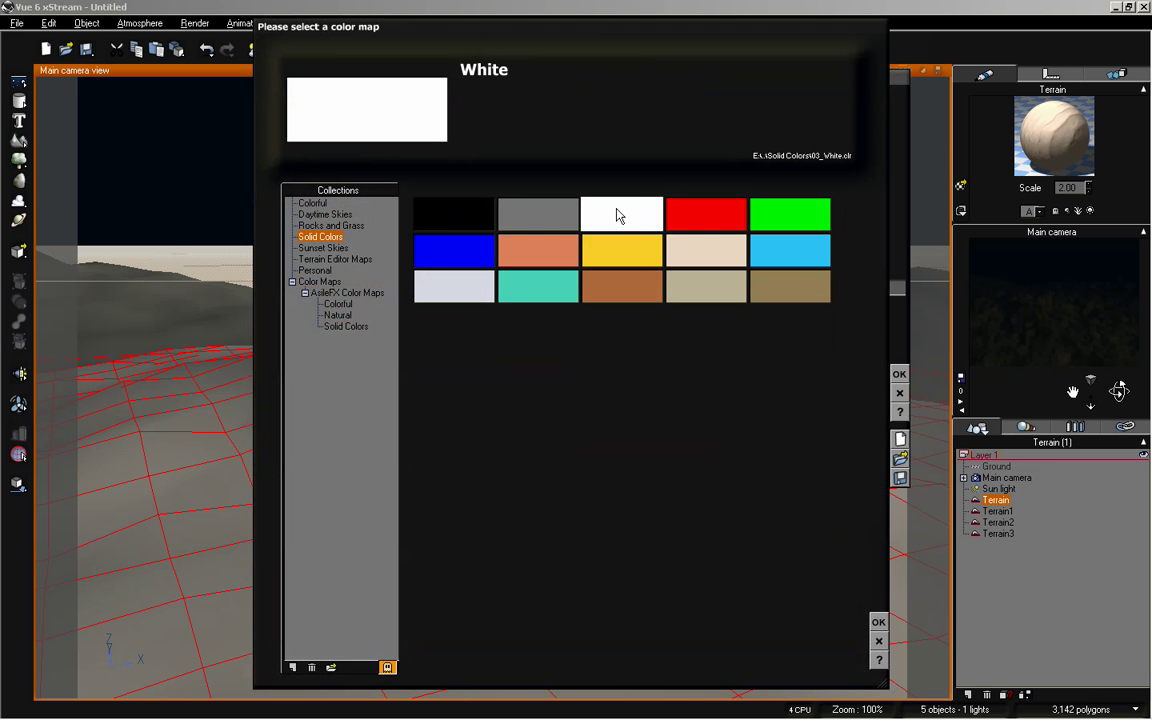
pyautogui.click(878, 621)
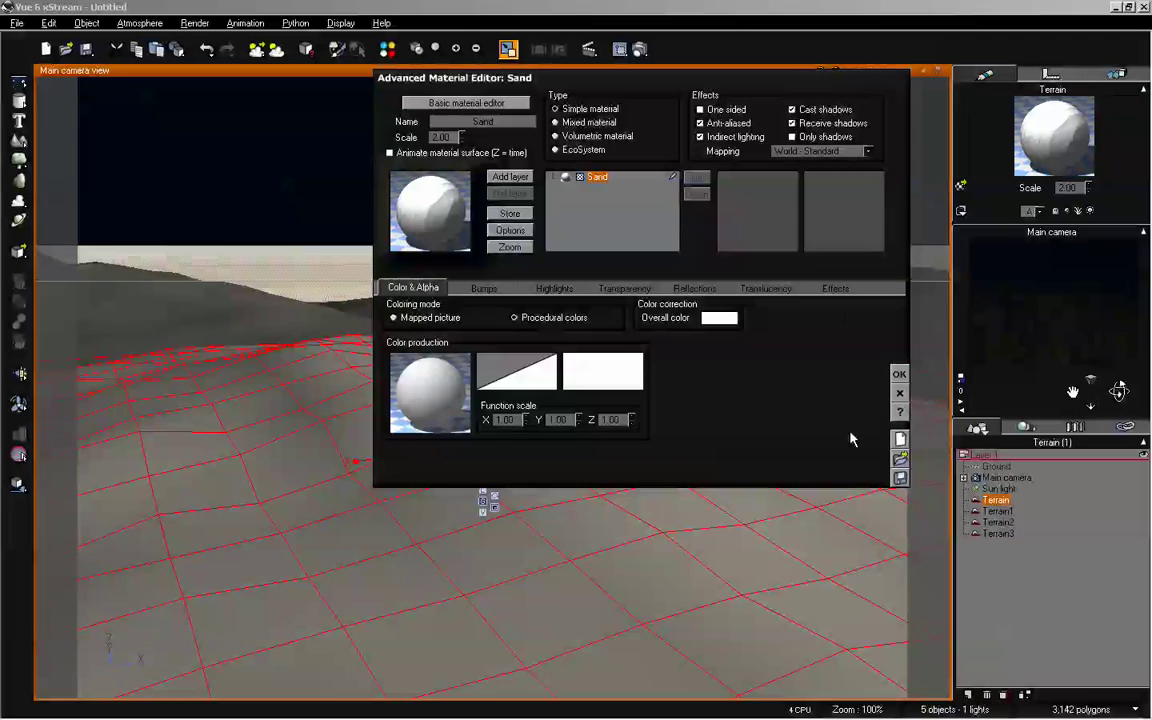
pyautogui.click(897, 375)
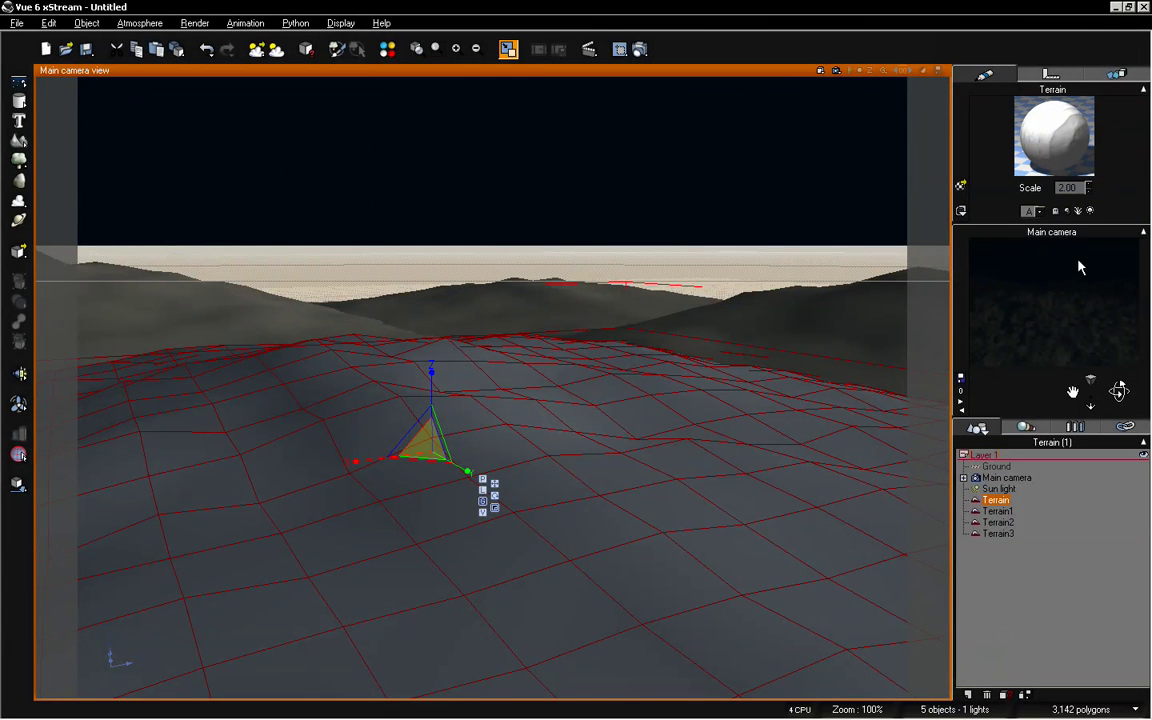
# - Apply the white Sand material from the scene's material summary to the three duplicated terrains, and clear the selection
pyautogui.moveTo(1073, 392)
pyautogui.mouseDown()
pyautogui.moveTo(1073, 352)
pyautogui.moveTo(1071, 389)
pyautogui.mouseUp()
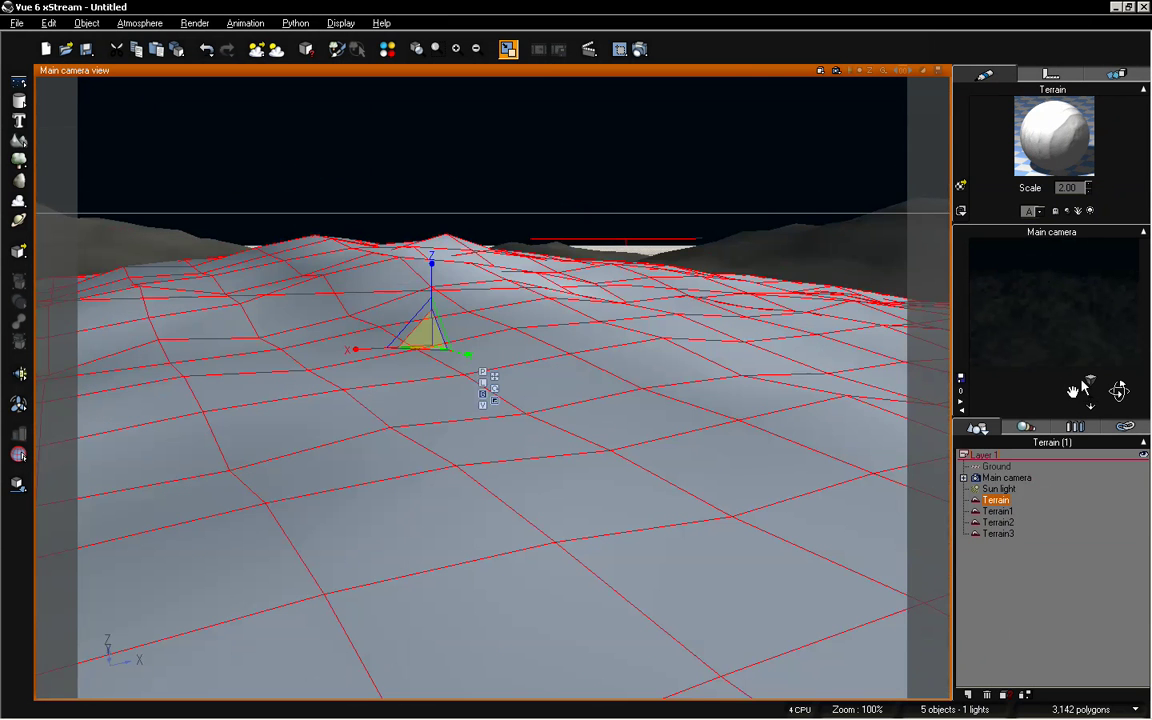
pyautogui.moveTo(1117, 390); pyautogui.dragTo(1073, 394)
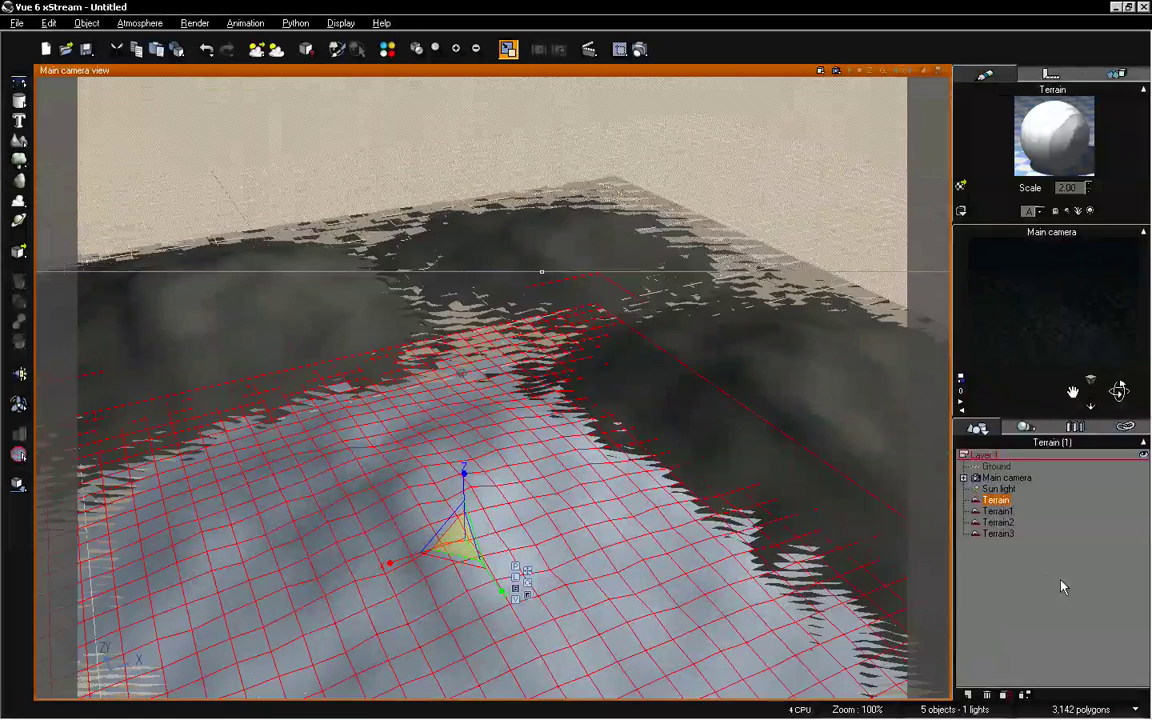
pyautogui.click(1050, 584)
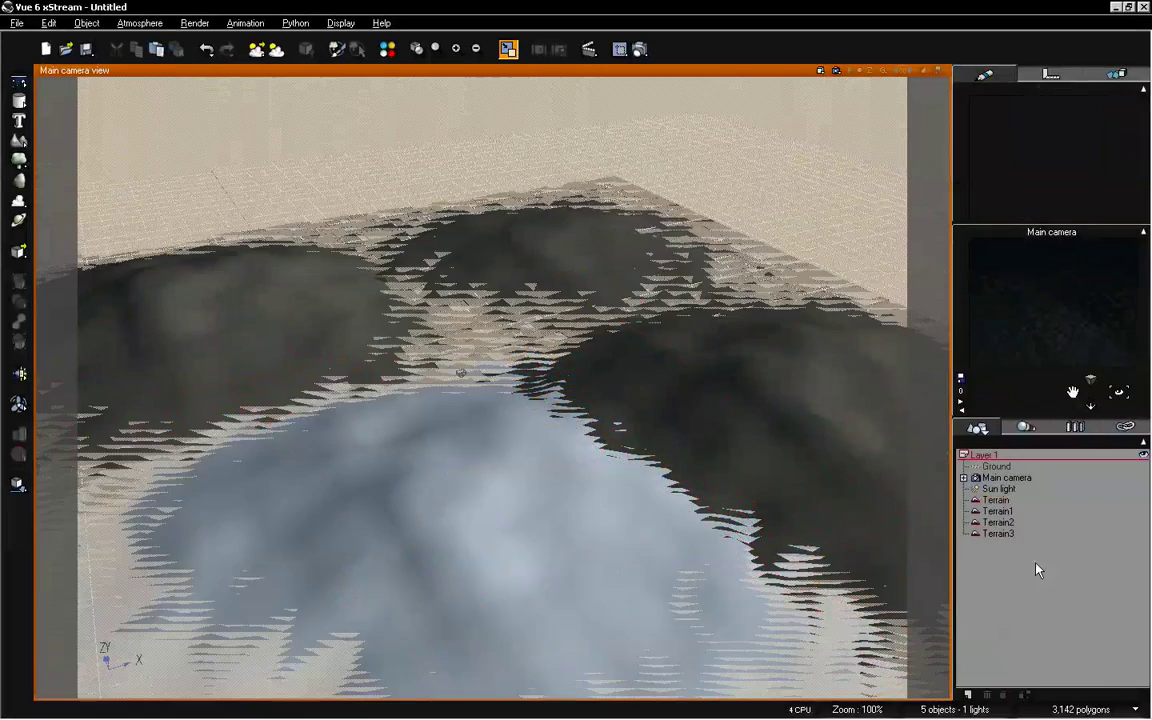
pyautogui.click(388, 51)
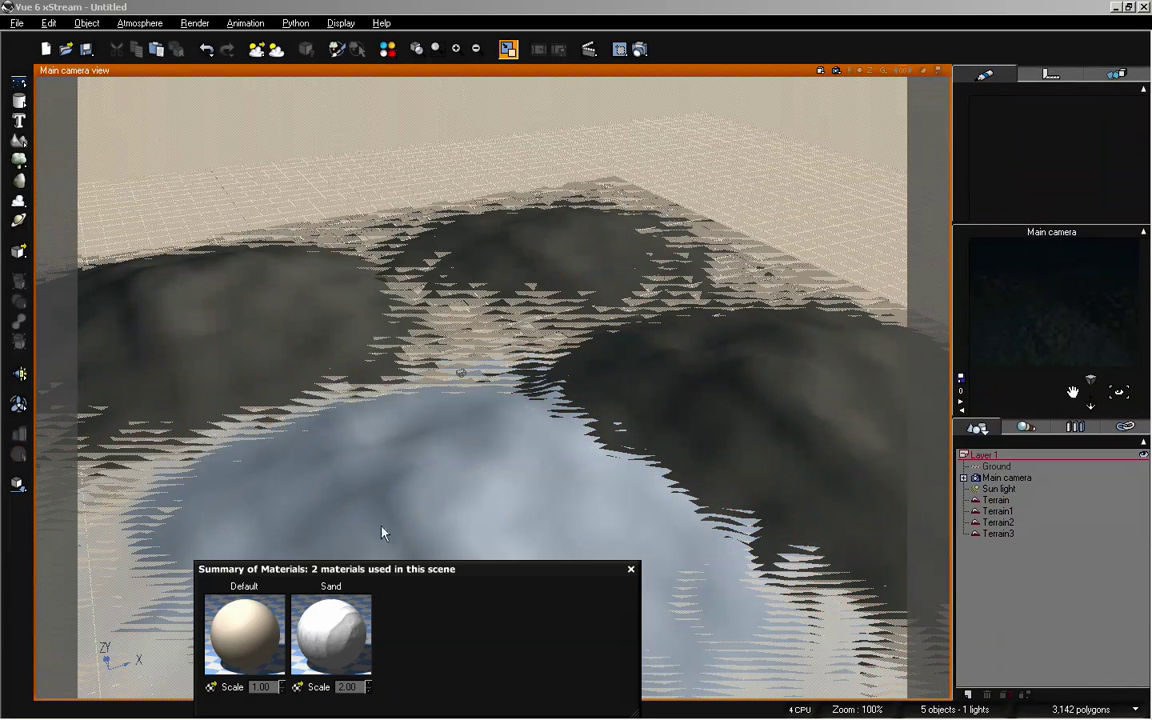
pyautogui.moveTo(398, 584); pyautogui.dragTo(320, 93)
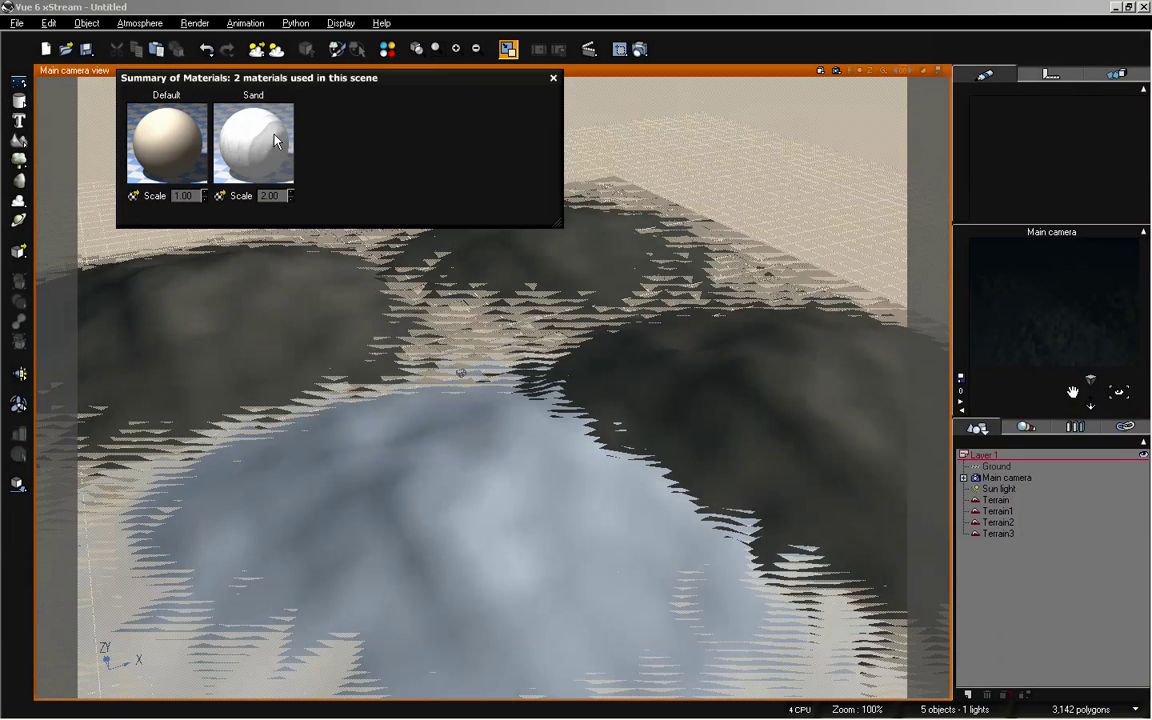
pyautogui.click(272, 165)
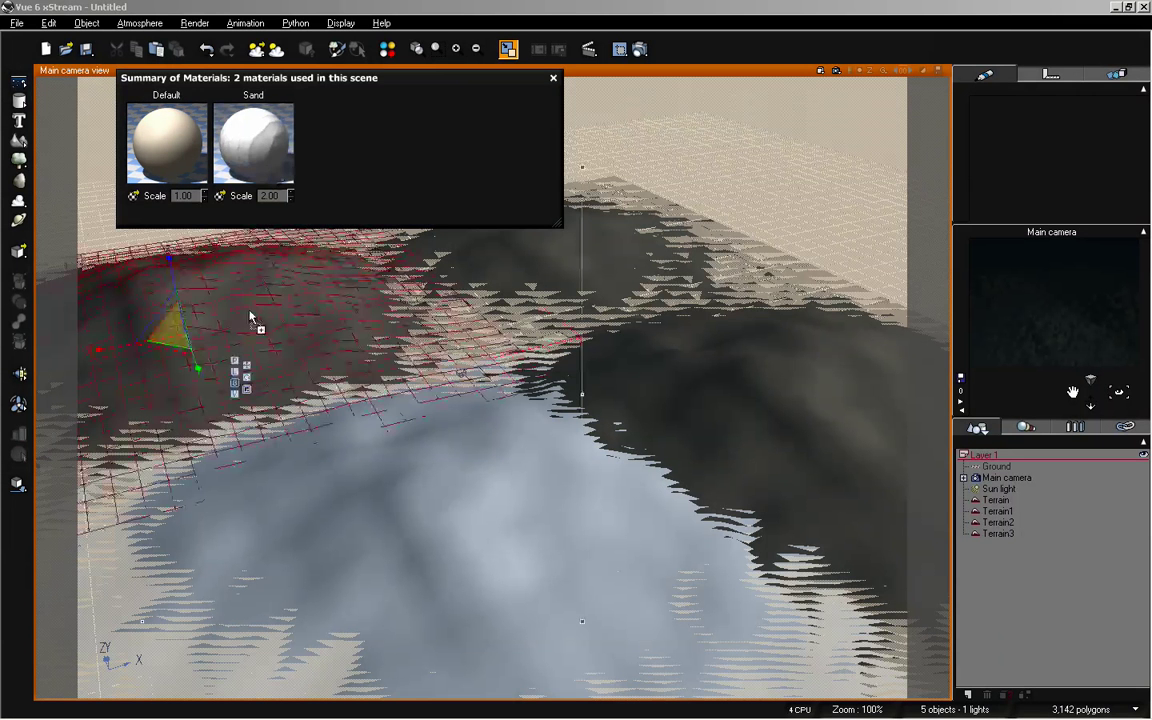
pyautogui.click(267, 128)
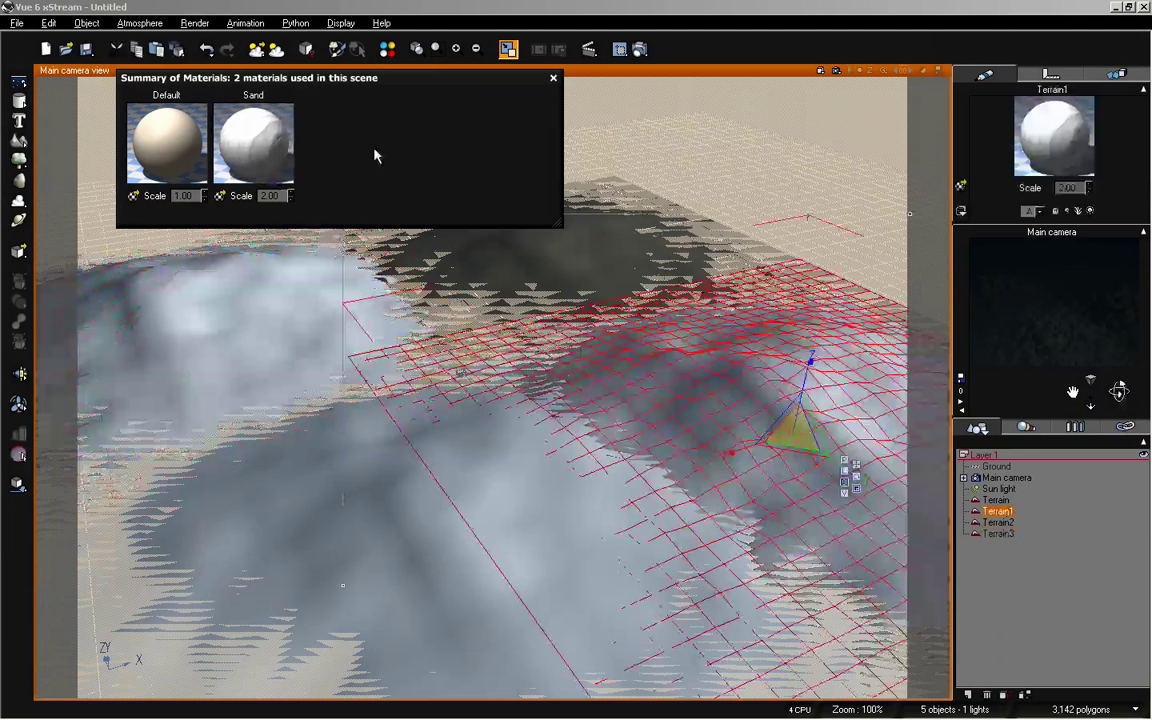
pyautogui.click(267, 128)
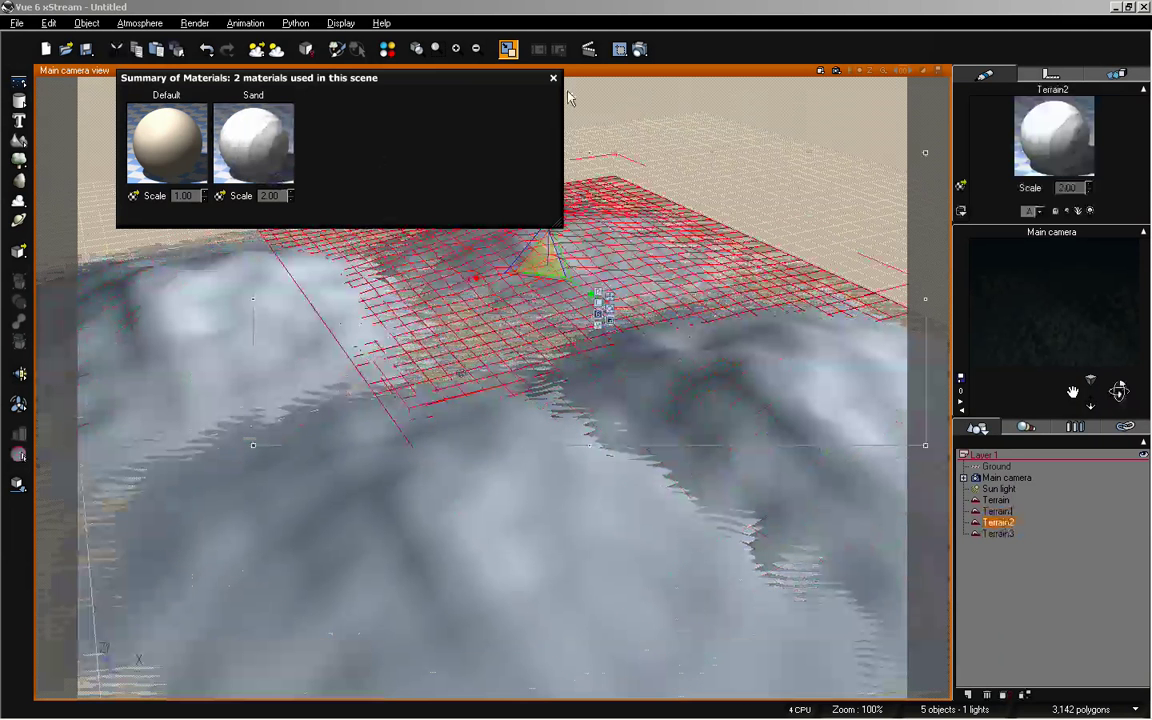
pyautogui.click(555, 79)
pyautogui.click(1046, 603)
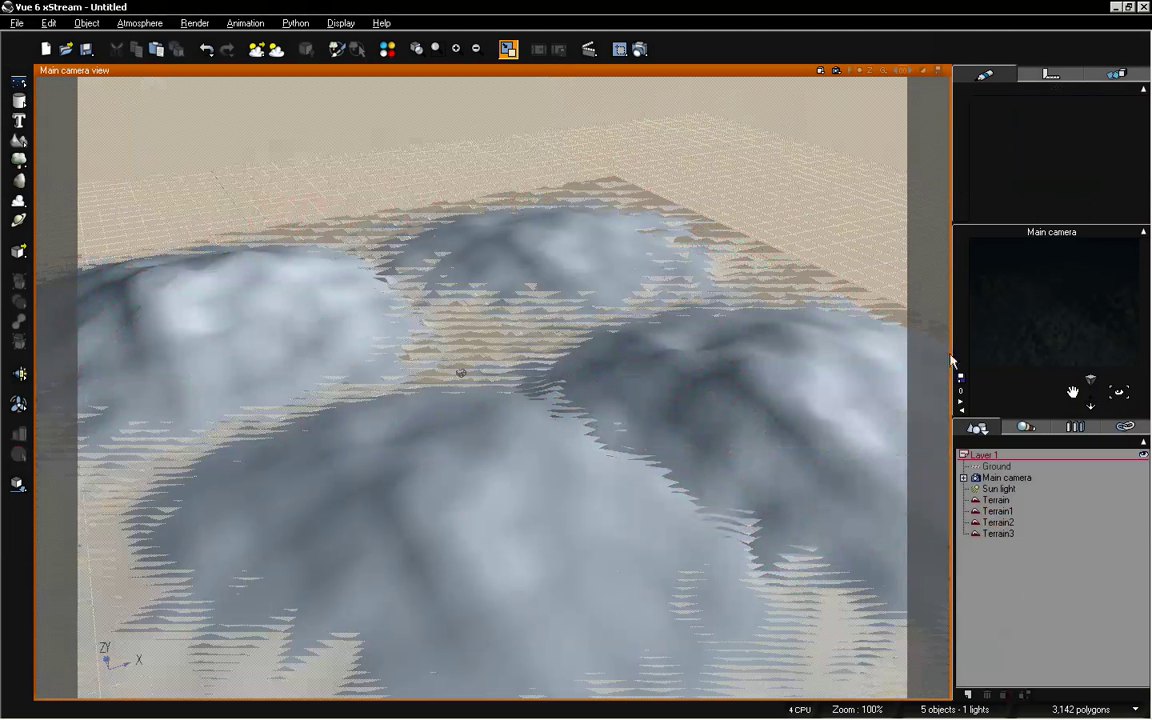
# - Lower the main camera to view the hills against the horizon, and set the render options to Final quality, rendered to screen
pyautogui.moveTo(1080, 382)
pyautogui.mouseDown()
pyautogui.moveTo(1016, 373)
pyautogui.moveTo(1099, 402)
pyautogui.moveTo(1072, 386)
pyautogui.mouseUp()
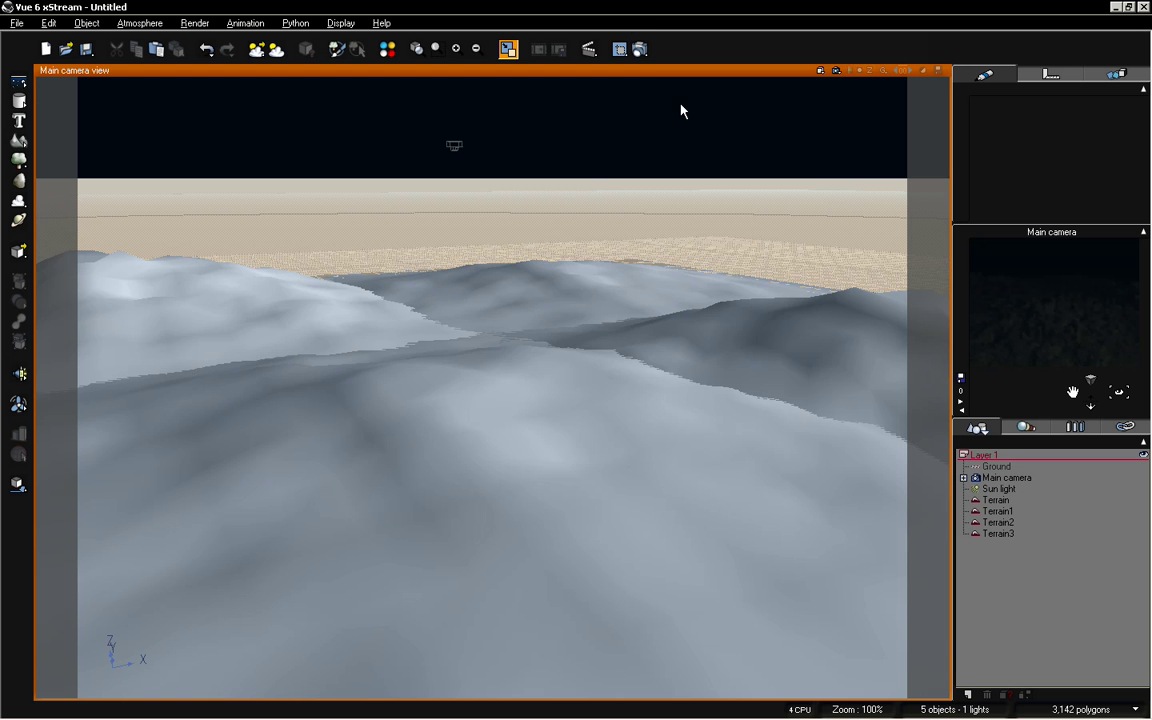
pyautogui.click(640, 50)
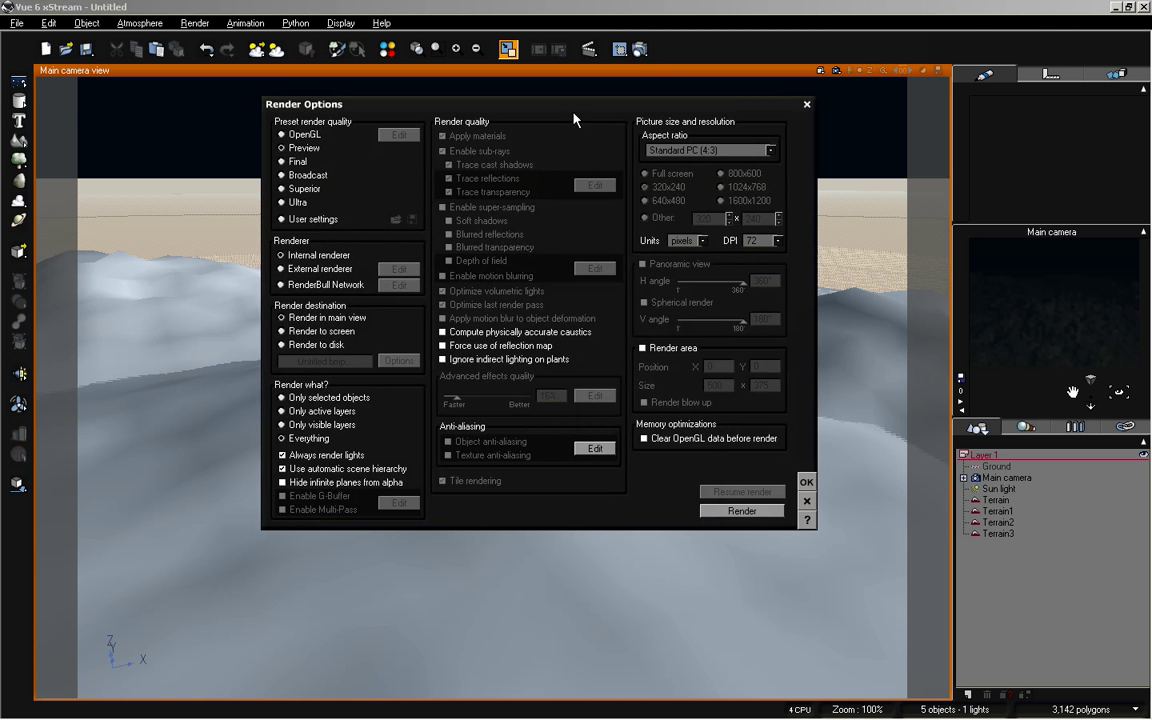
pyautogui.click(280, 160)
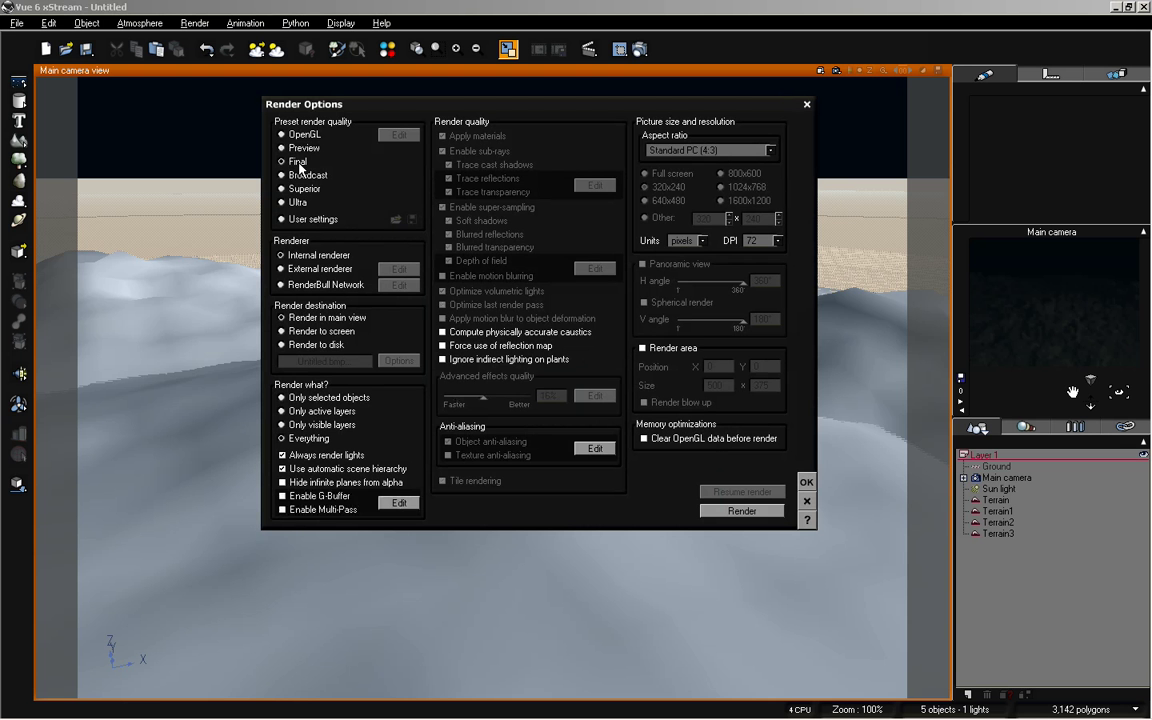
pyautogui.click(330, 331)
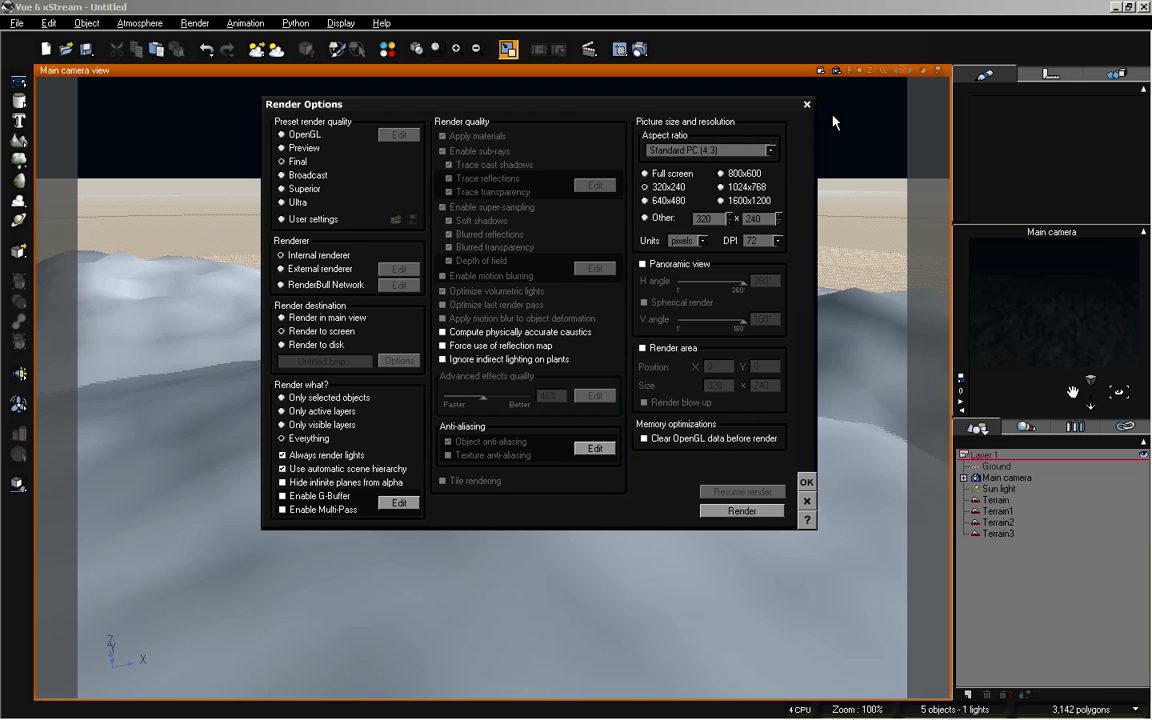
# - Set the render picture to the Television 16/9 aspect ratio at 800x450 and accept the render options
pyautogui.click(710, 151)
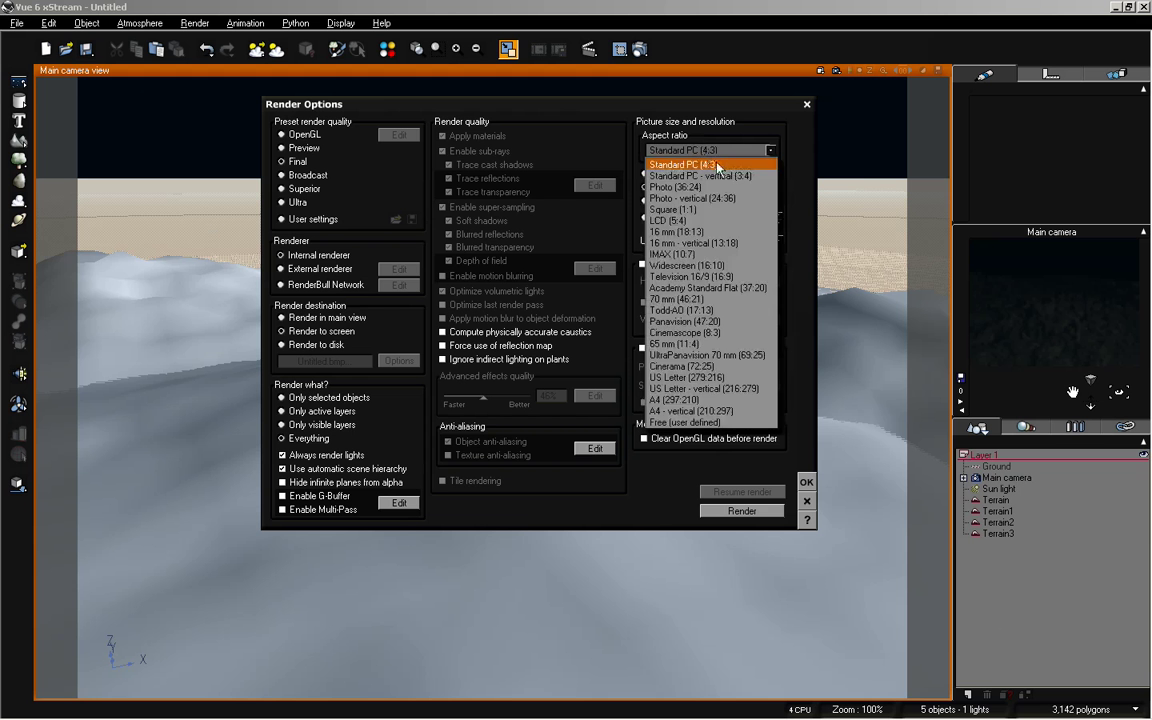
pyautogui.click(740, 276)
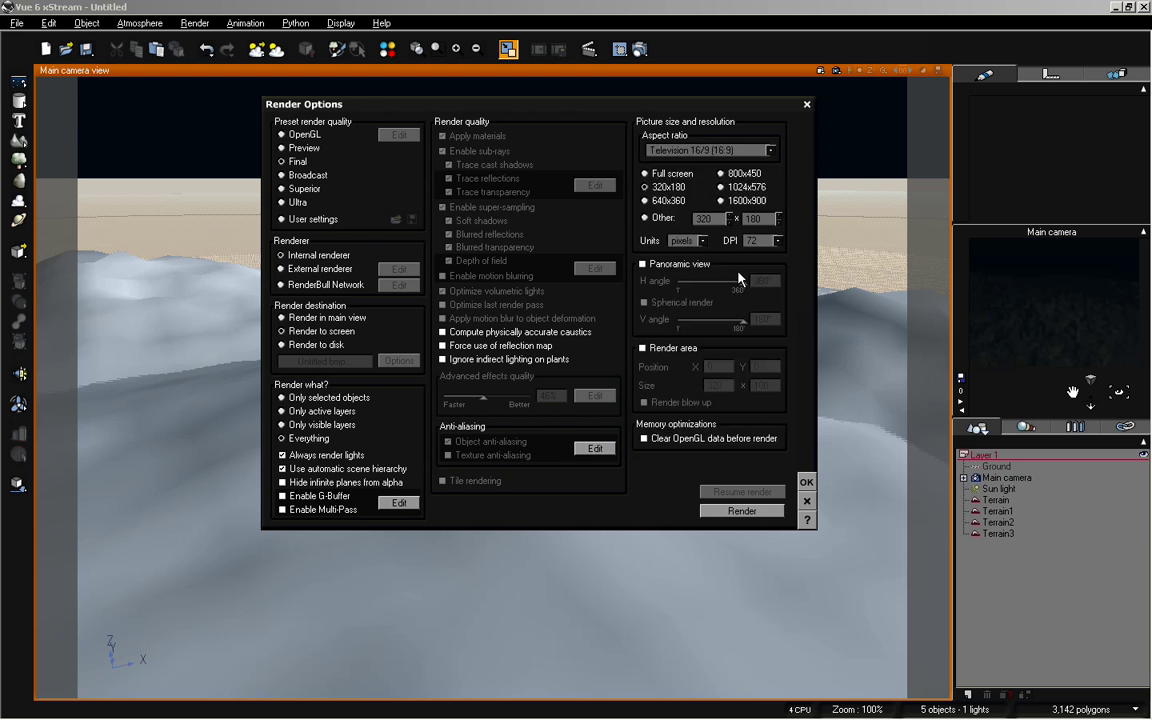
pyautogui.click(722, 173)
pyautogui.click(806, 482)
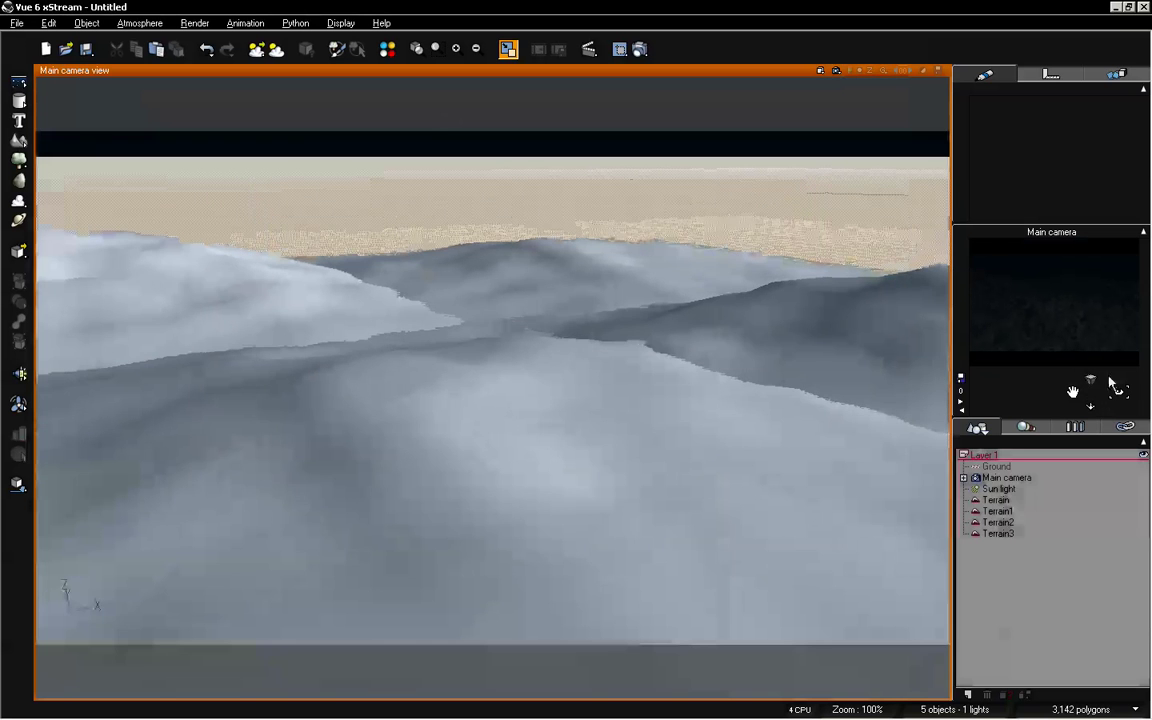
# - Tilt the main camera up to include more sky, then render the scene to screen and close the render display
pyautogui.moveTo(1110, 385); pyautogui.dragTo(1072, 392)
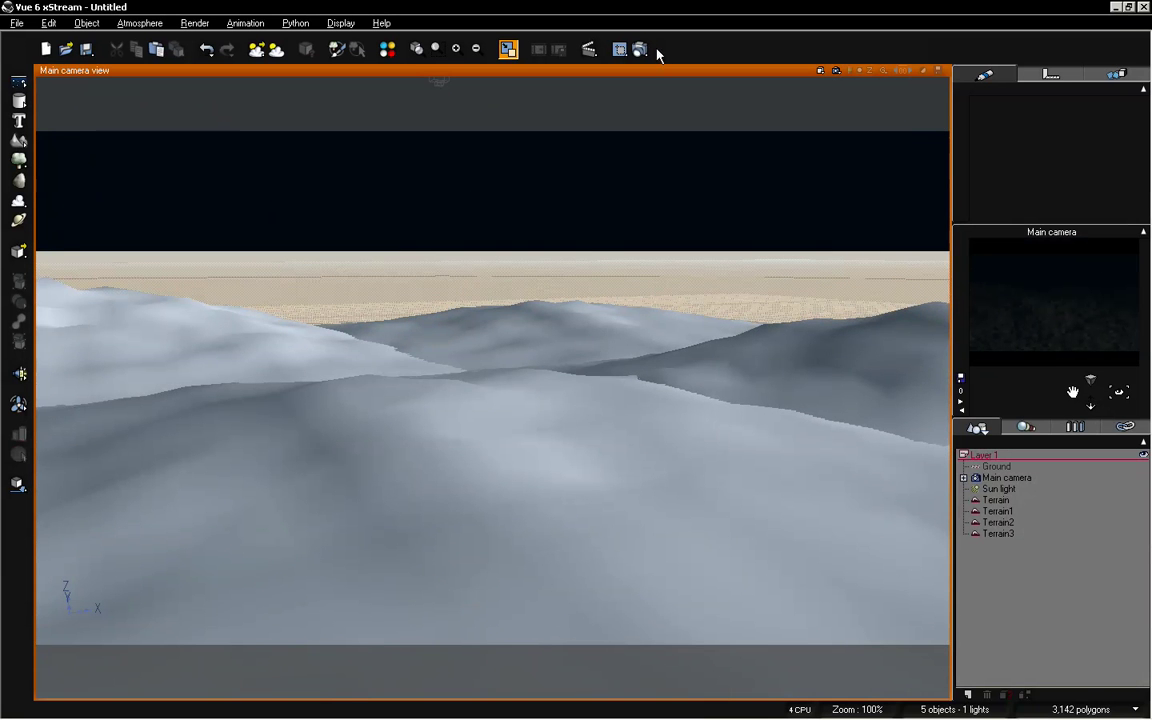
pyautogui.click(588, 48)
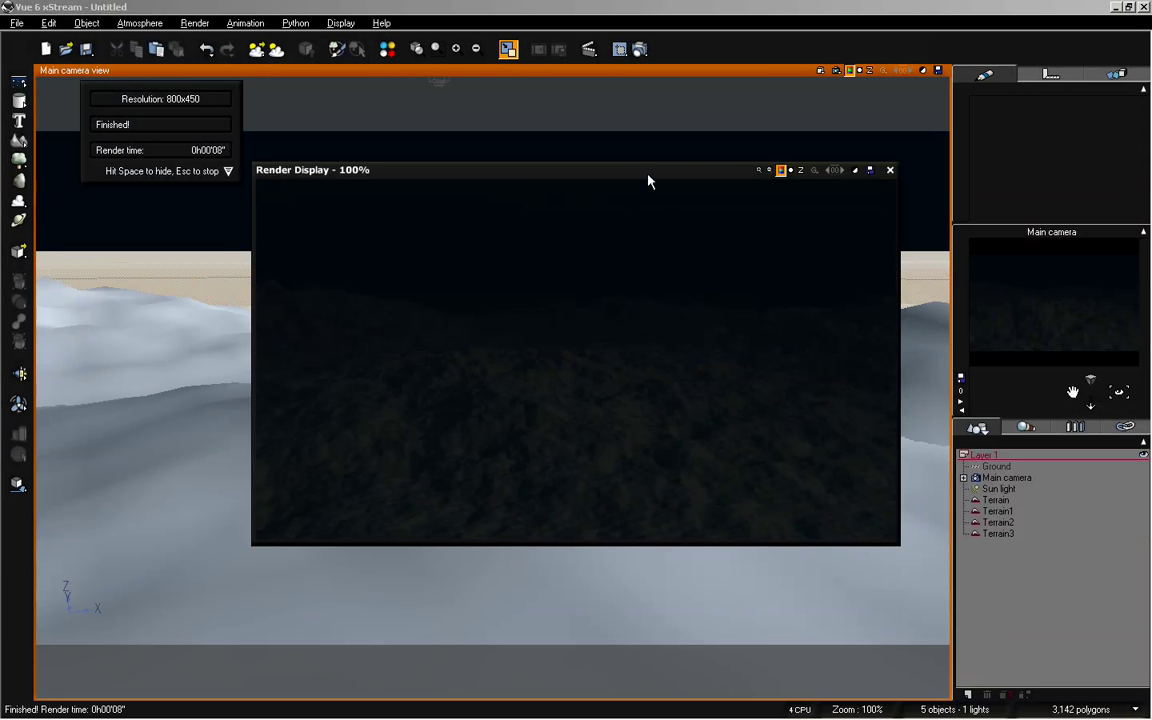
pyautogui.moveTo(650, 176); pyautogui.dragTo(638, 176)
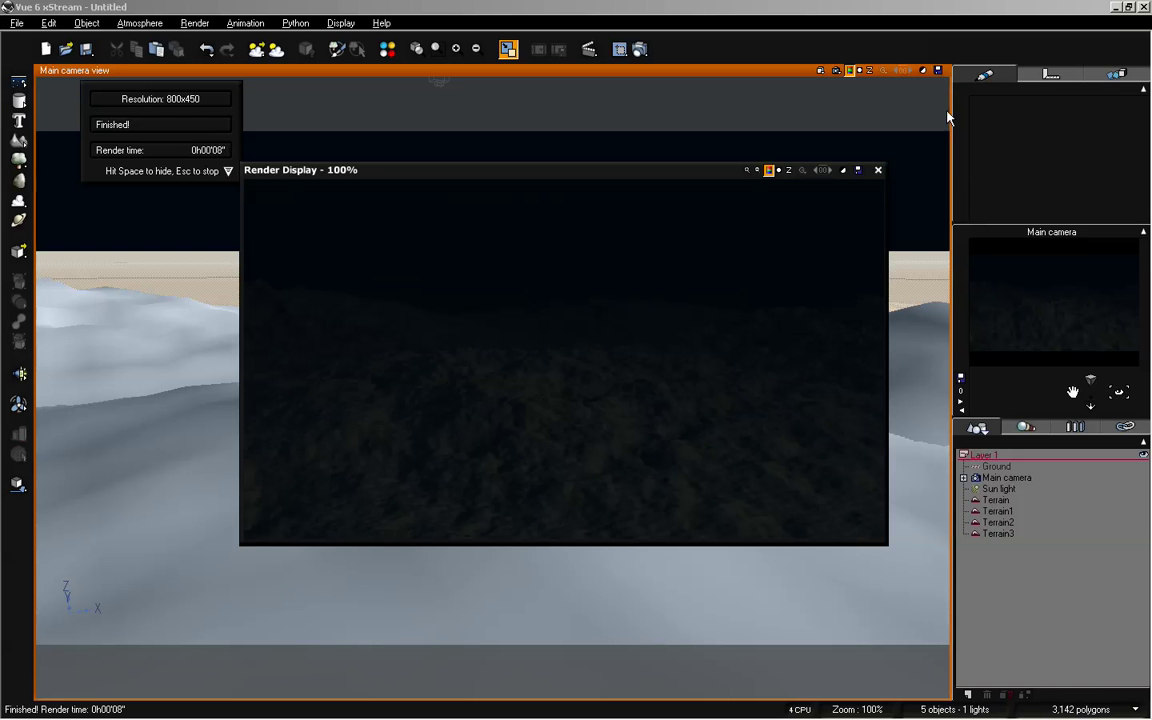
pyautogui.click(878, 170)
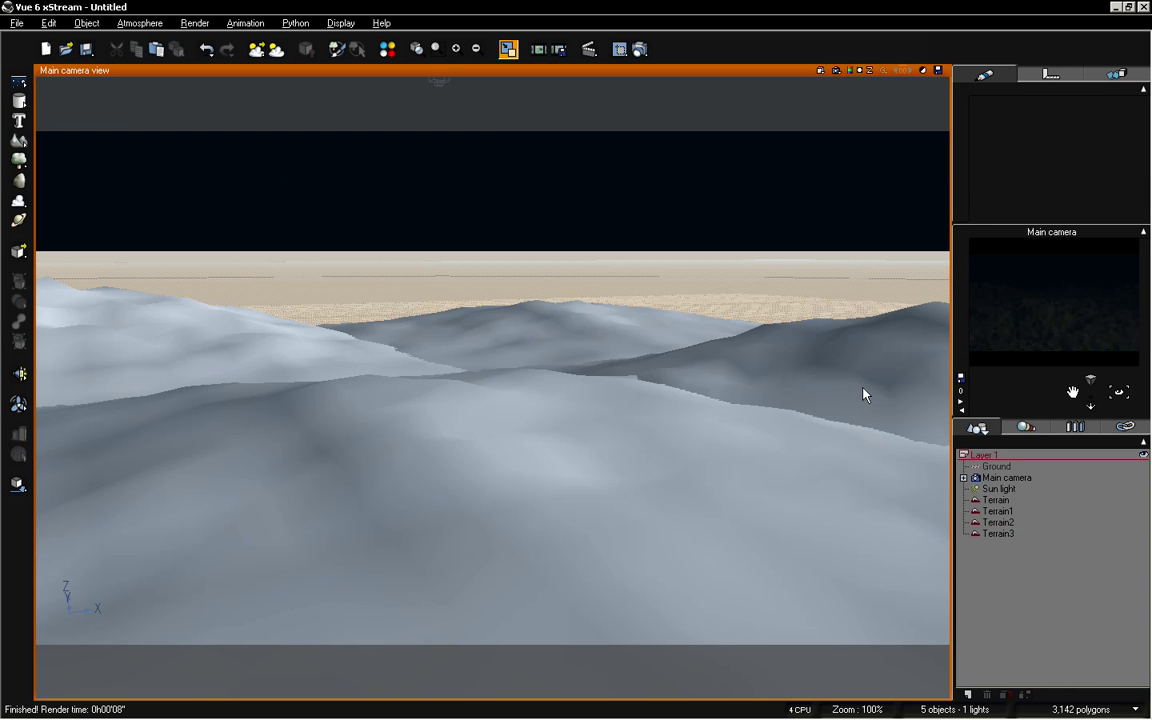
# - Set the sun light's color to the pale cyan favorite (Red 226, Green 251, Blue 254) and clear the selection
pyautogui.moveTo(1072, 392); pyautogui.dragTo(1072, 390)
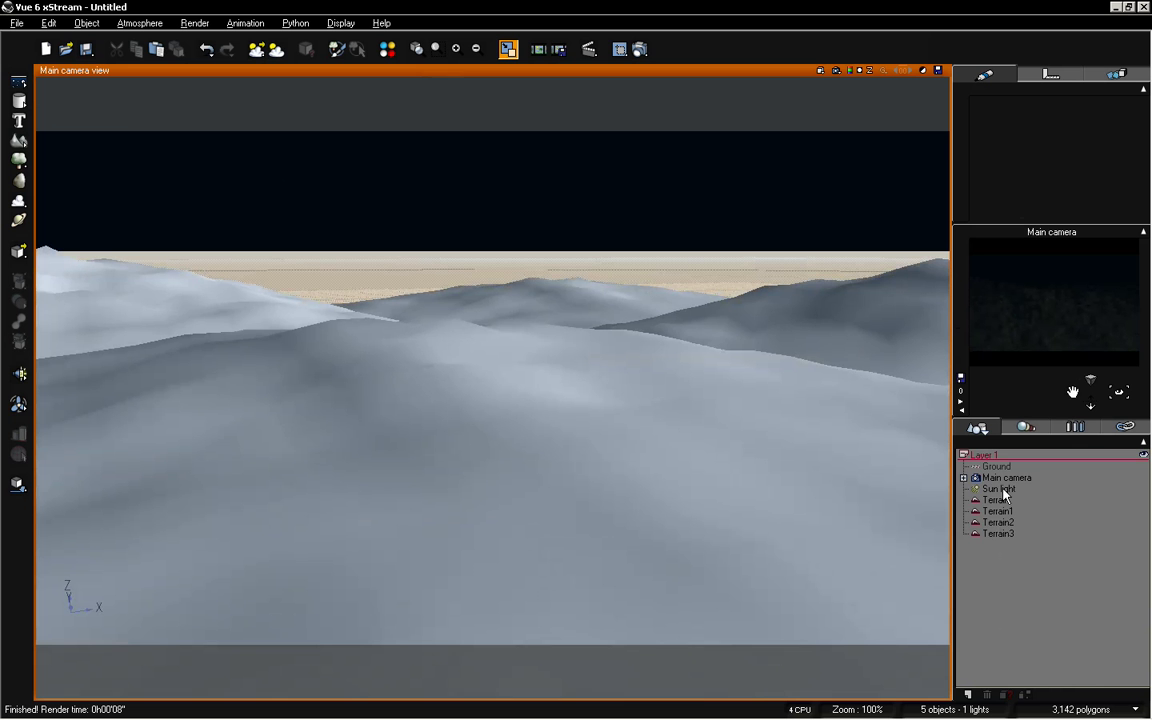
pyautogui.click(1002, 489)
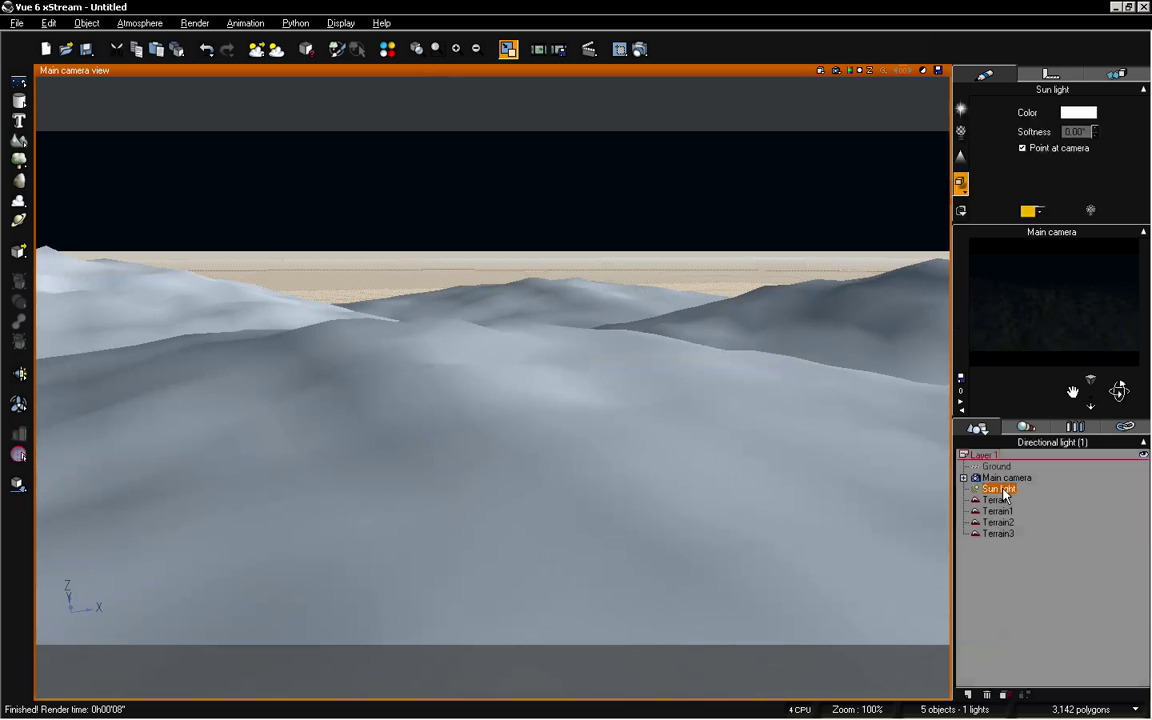
pyautogui.rightClick(1096, 116)
pyautogui.click(1075, 121)
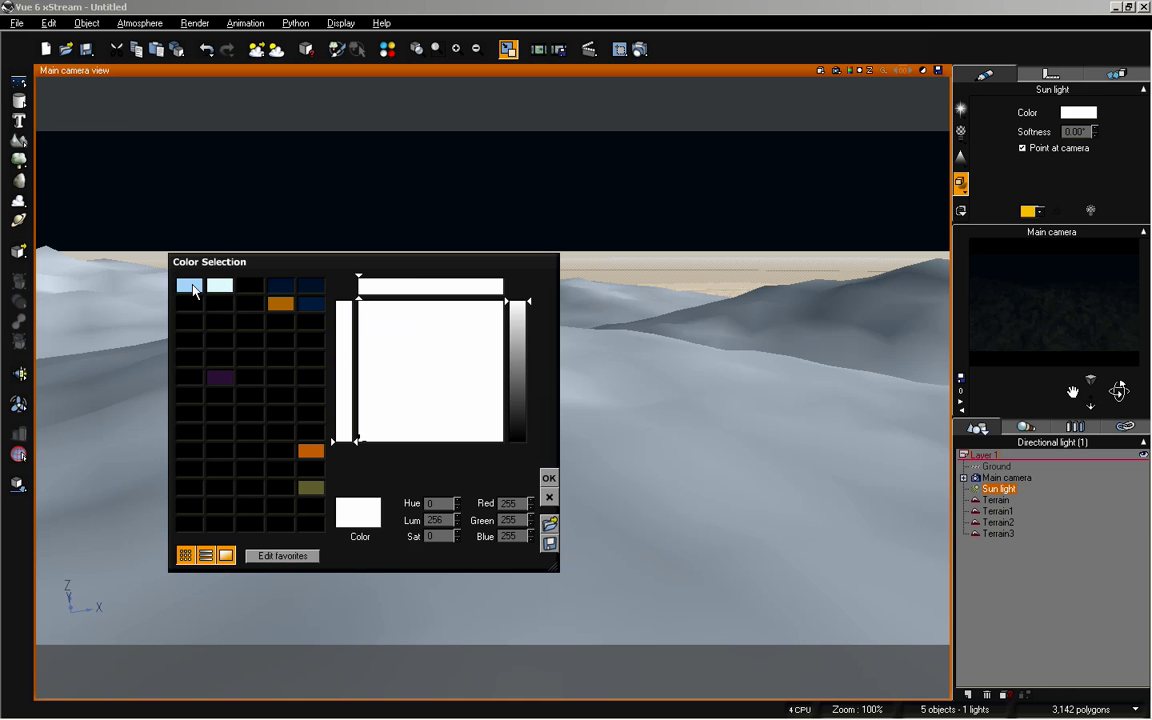
pyautogui.click(200, 288)
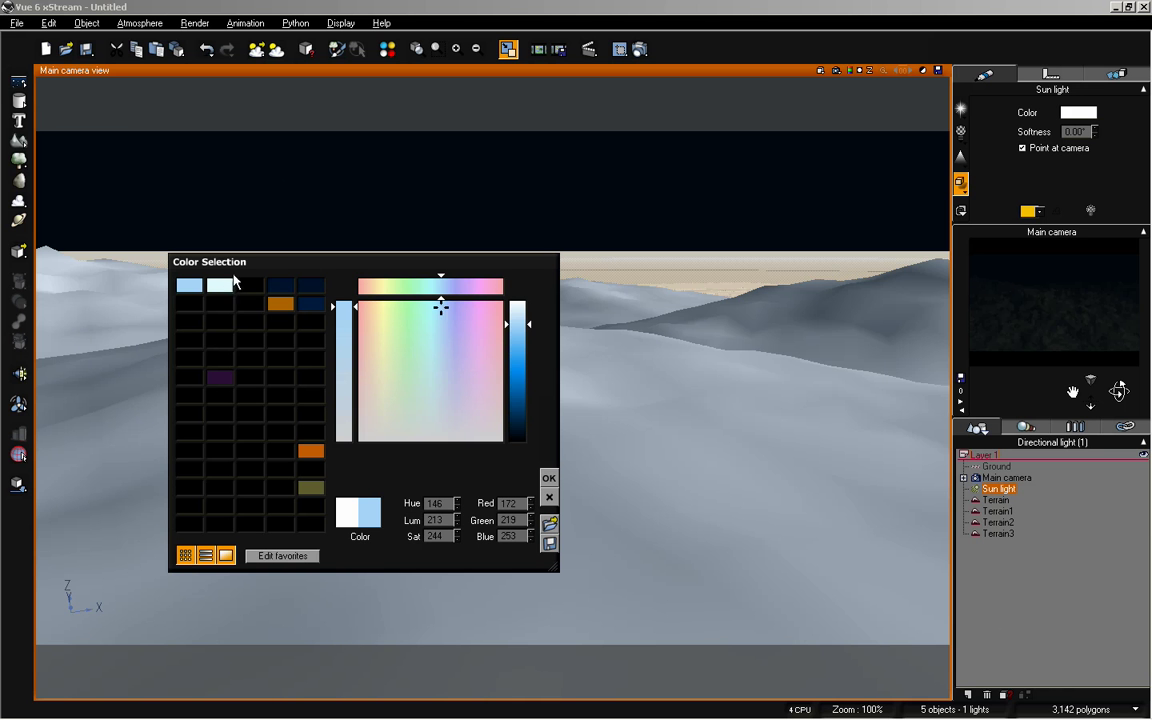
pyautogui.moveTo(307, 266); pyautogui.dragTo(296, 249)
pyautogui.click(218, 268)
pyautogui.click(198, 273)
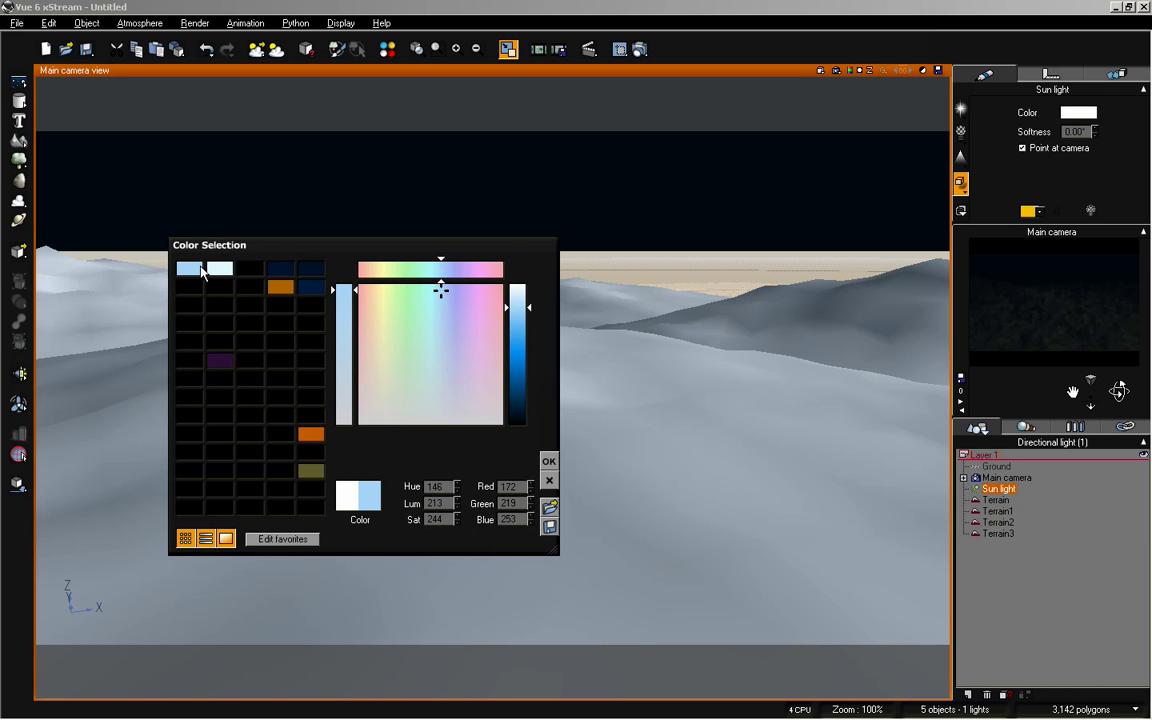
pyautogui.click(220, 268)
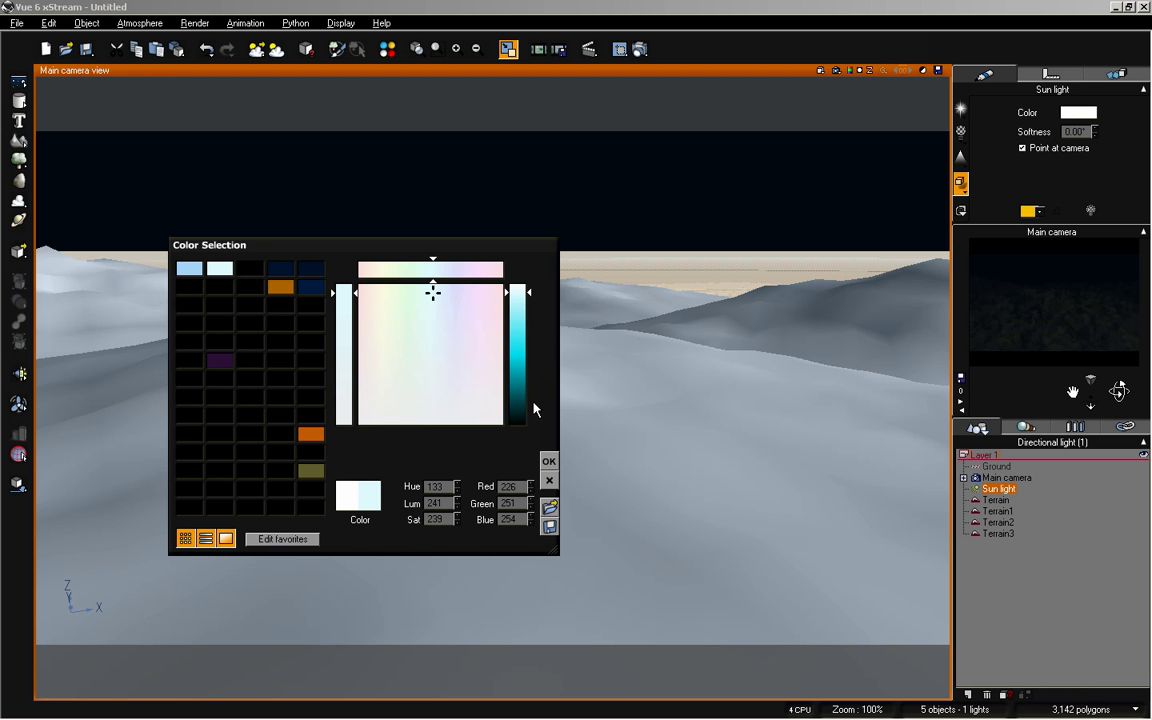
pyautogui.click(549, 461)
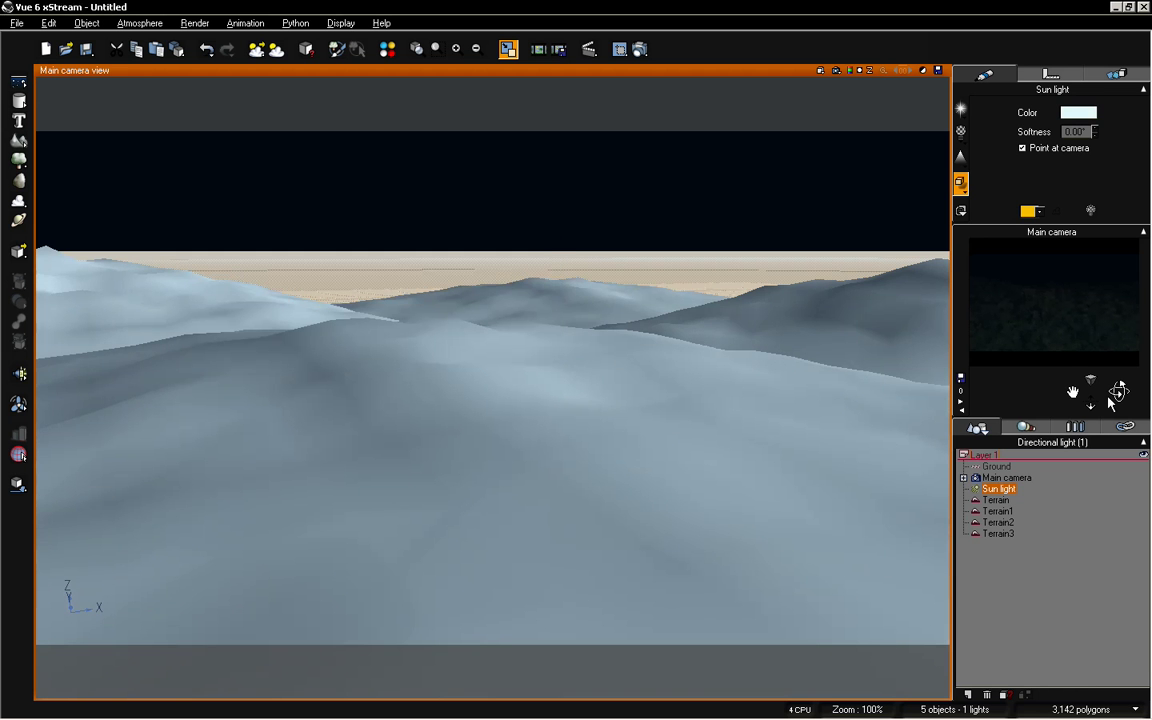
pyautogui.click(1100, 576)
# - Reduce the atmosphere's global light intensity toward dark and accept the atmosphere edit
pyautogui.moveTo(1118, 392); pyautogui.dragTo(1073, 388)
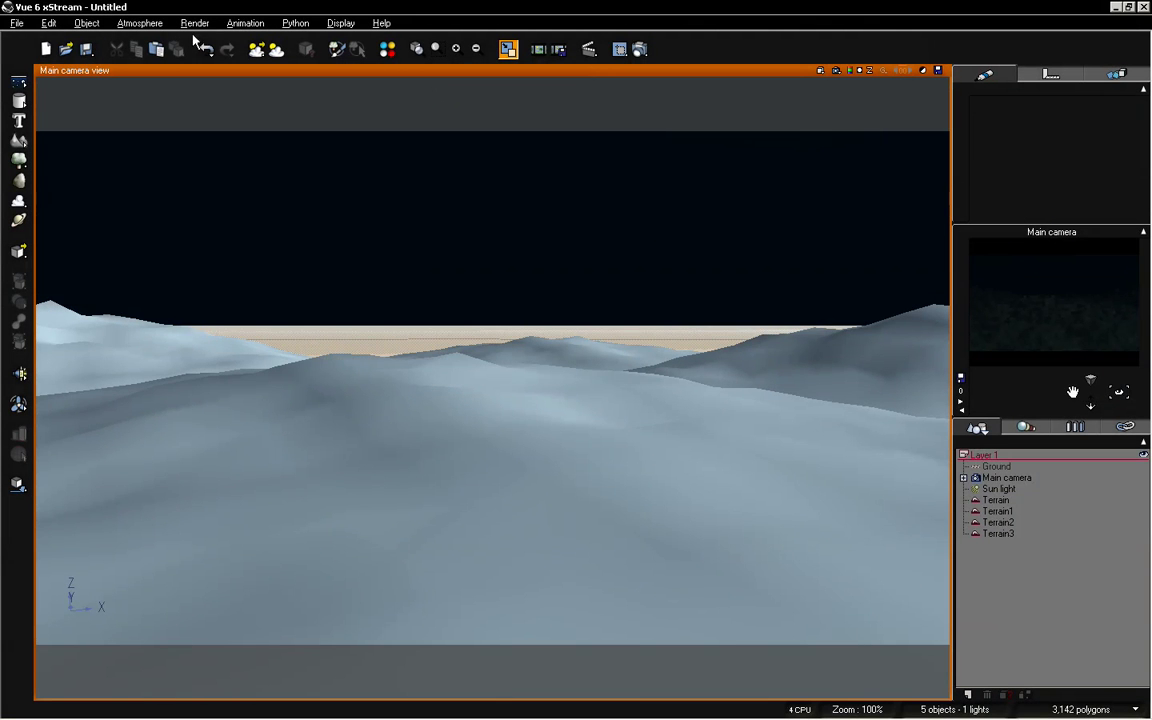
pyautogui.click(140, 23)
pyautogui.click(158, 92)
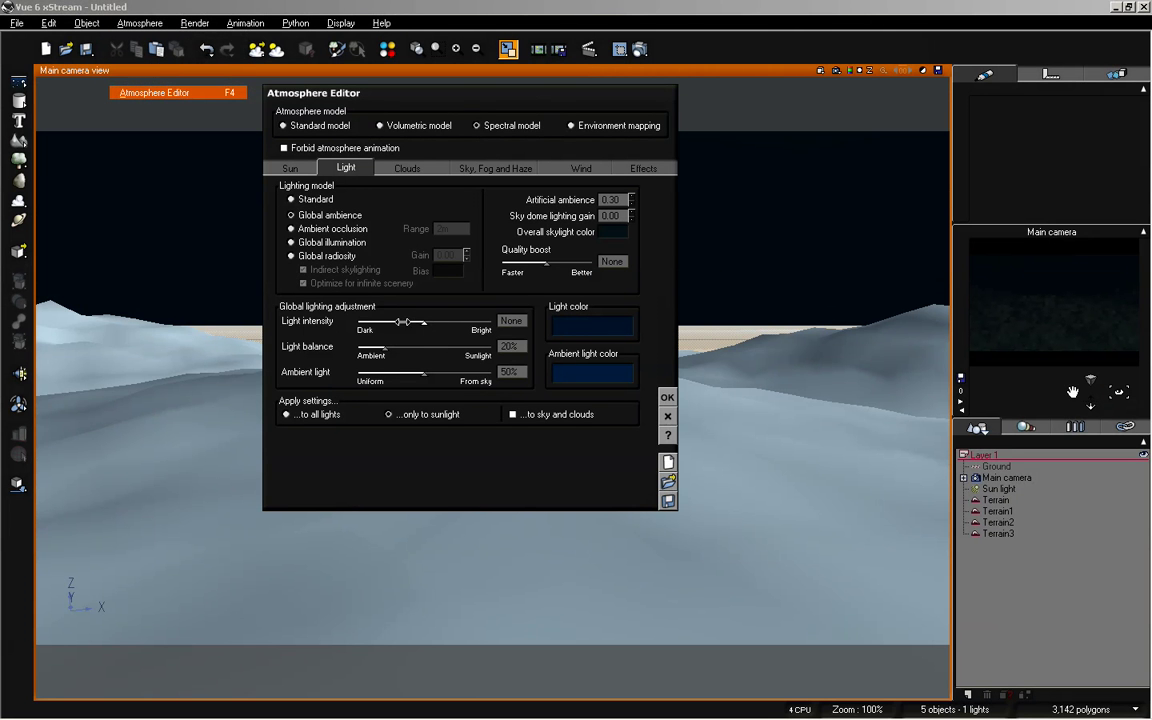
pyautogui.moveTo(427, 322); pyautogui.dragTo(409, 321)
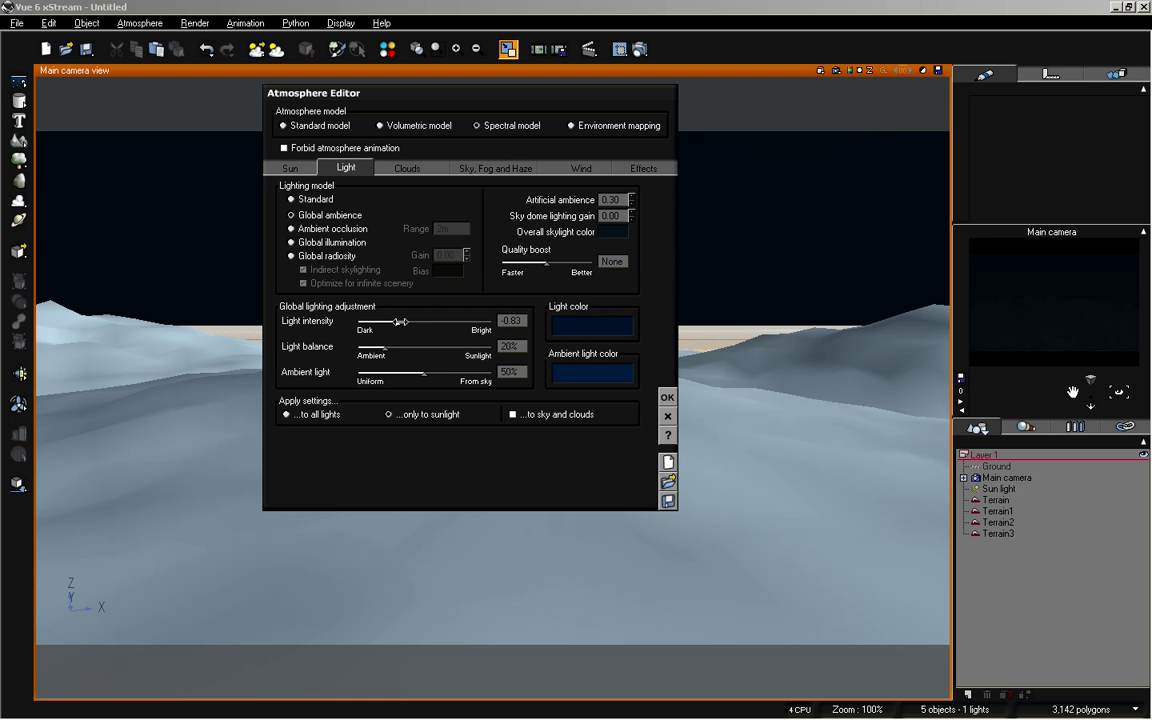
pyautogui.moveTo(401, 321)
pyautogui.mouseDown()
pyautogui.moveTo(373, 322)
pyautogui.moveTo(389, 322)
pyautogui.mouseUp()
pyautogui.click(668, 397)
# - Render the darkened scene to screen to check the lighting, and close the render display
pyautogui.click(641, 49)
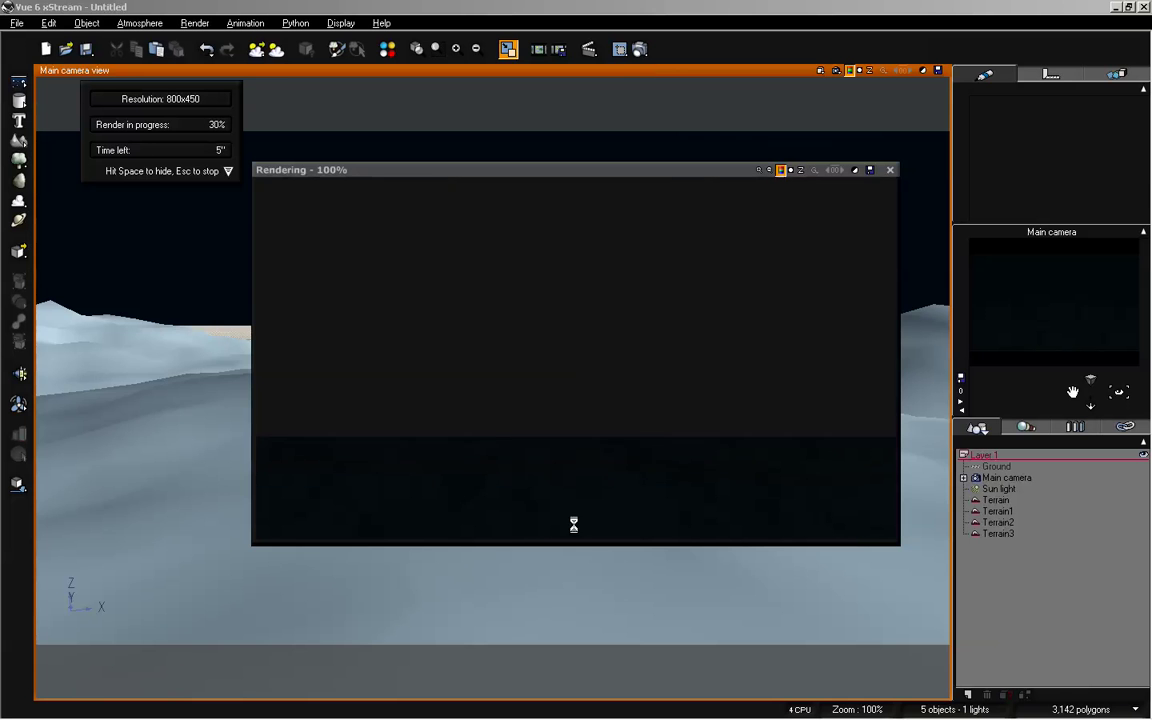
pyautogui.click(514, 561)
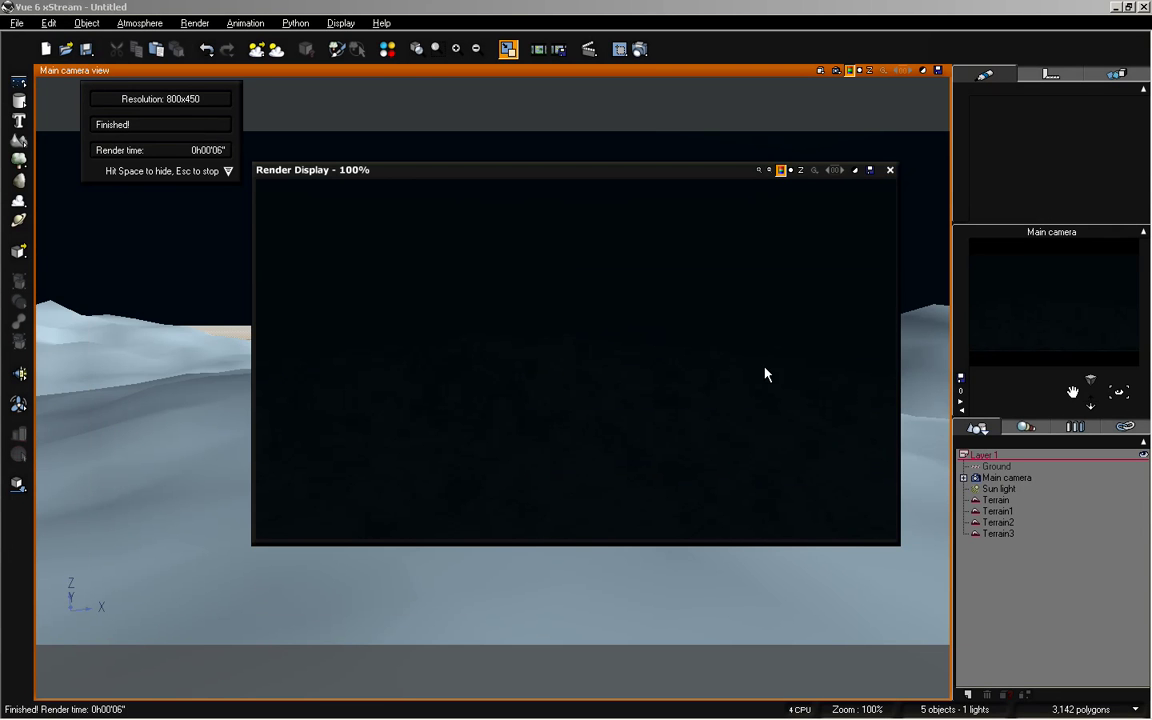
pyautogui.click(891, 172)
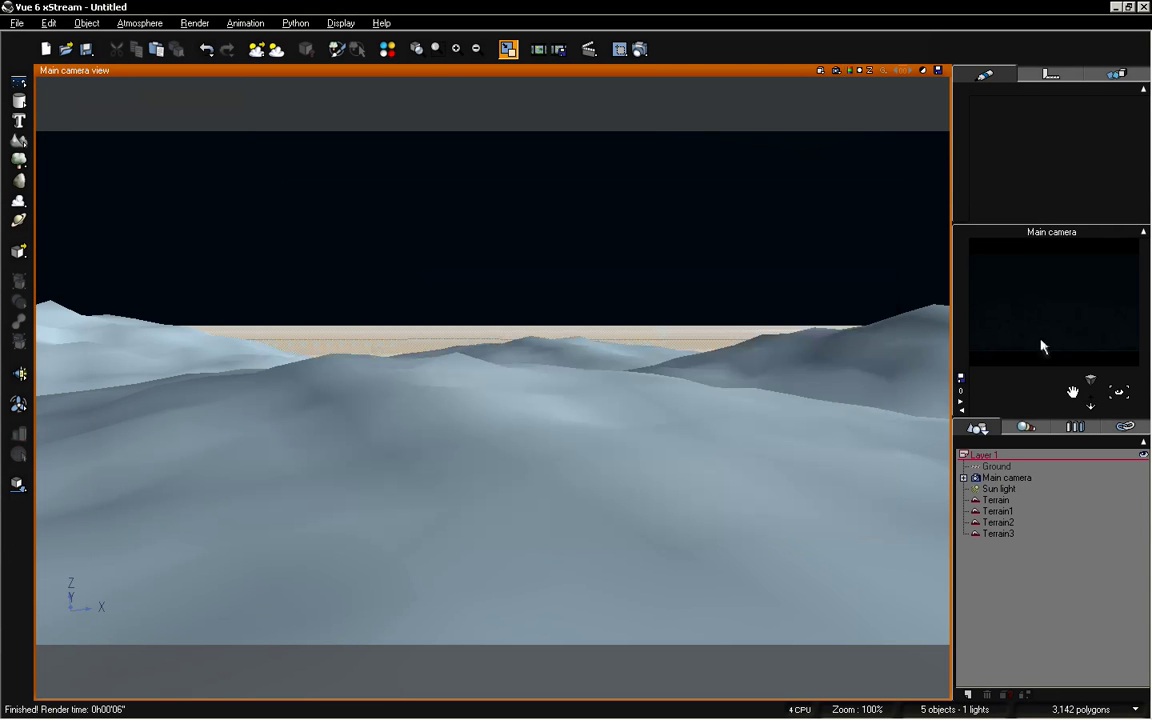
# - Reframe the main camera lower and tilt it up so the hills hide the flat ground at the horizon
pyautogui.moveTo(1073, 392); pyautogui.dragTo(1073, 400)
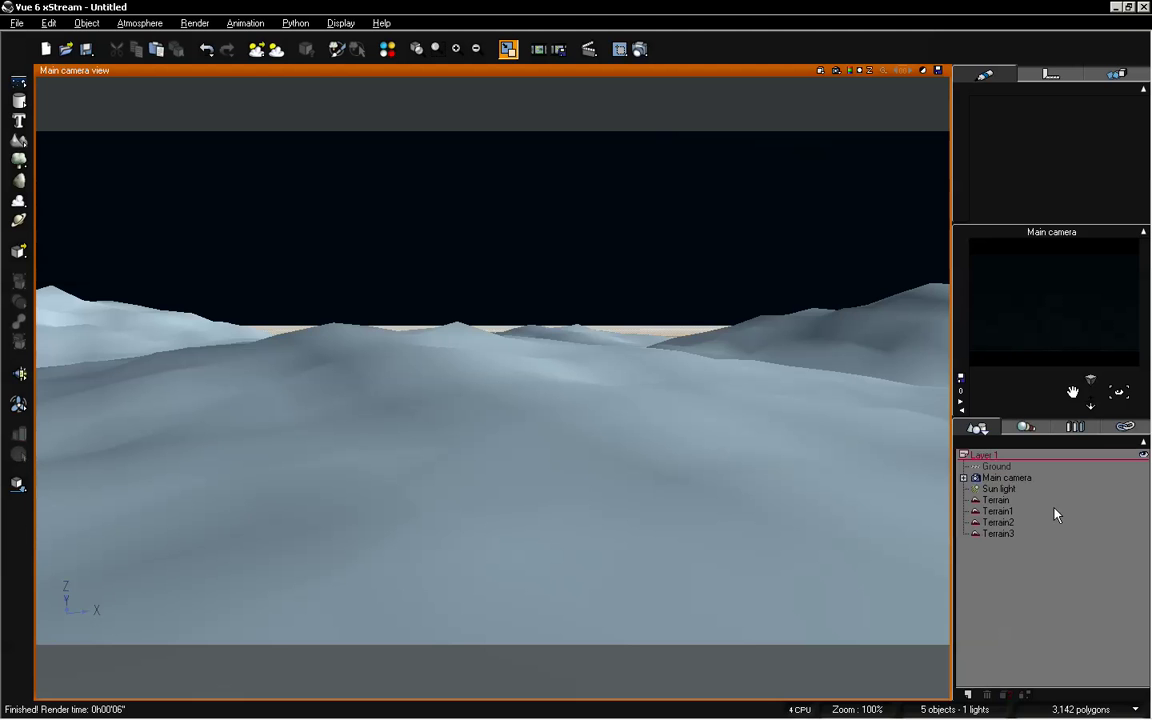
pyautogui.moveTo(1091, 402); pyautogui.dragTo(1091, 412)
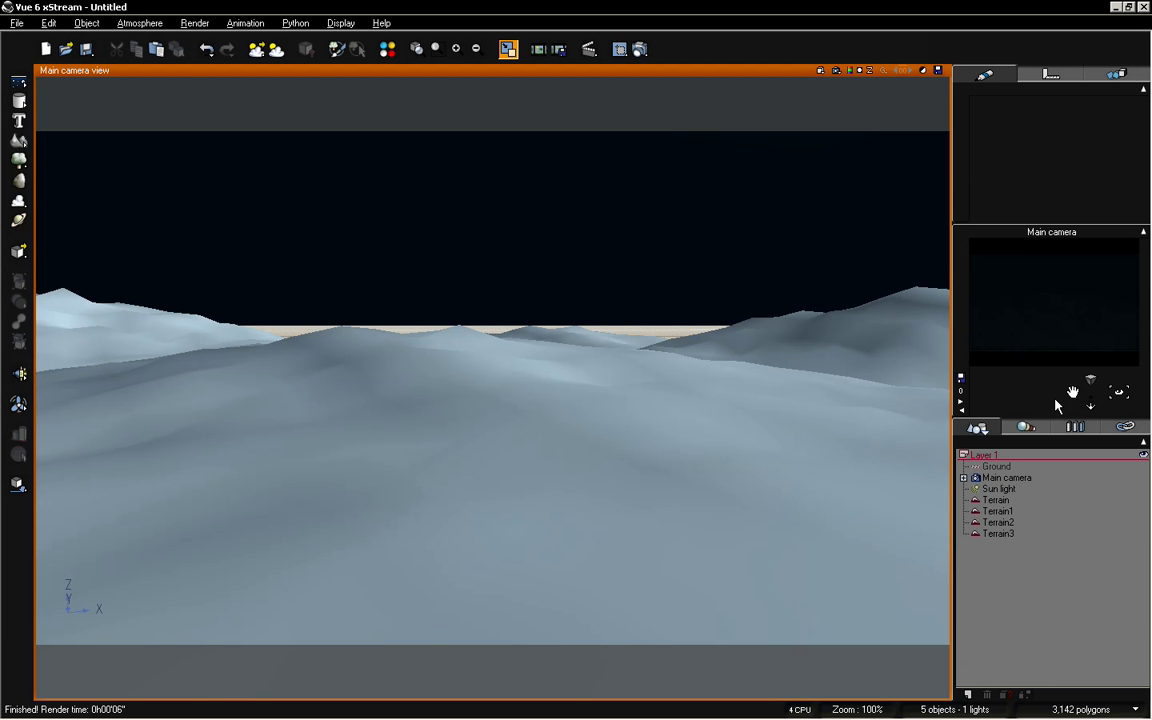
pyautogui.moveTo(1088, 393); pyautogui.dragTo(1074, 394)
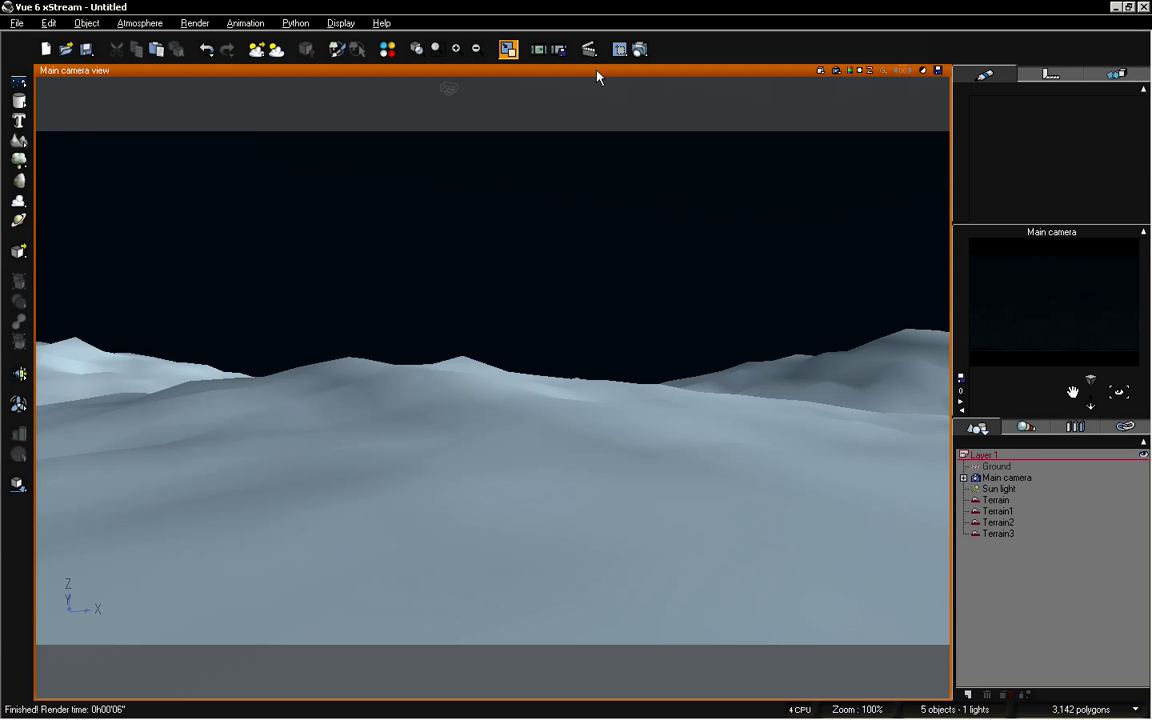
# - Switch to the four-view layout and examine the main camera's position at the terrain's edge in the top view
pyautogui.press('F7')
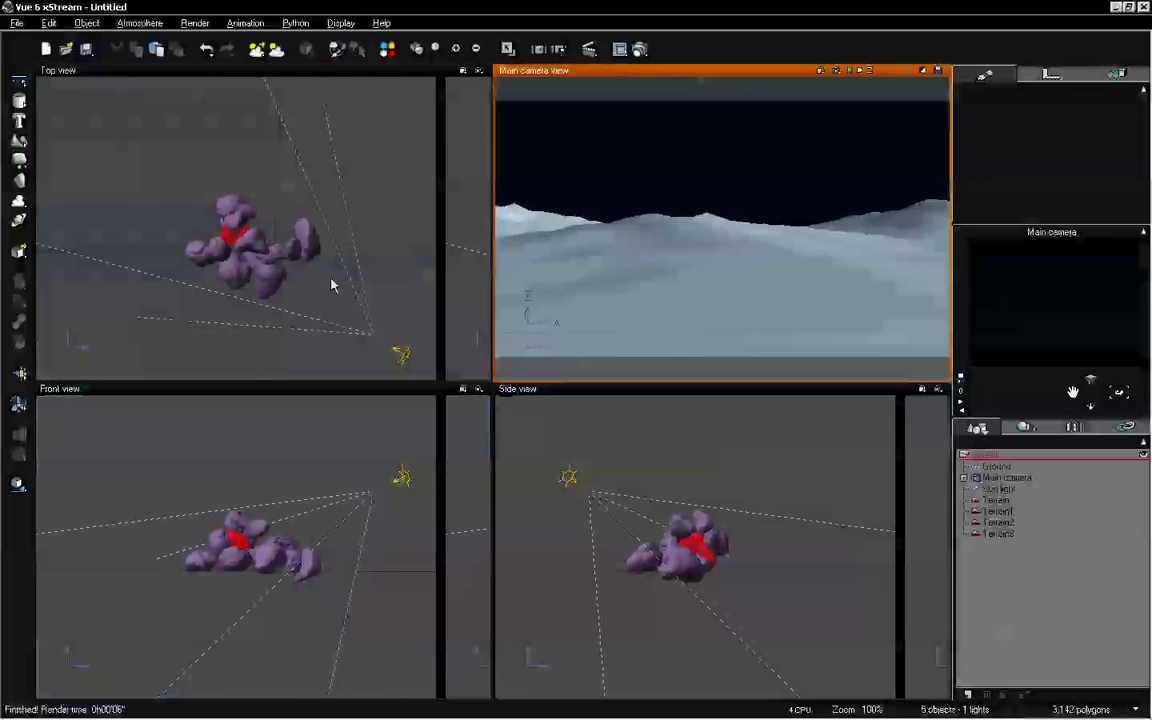
pyautogui.click(365, 290)
pyautogui.scroll(-5, 370, 270)
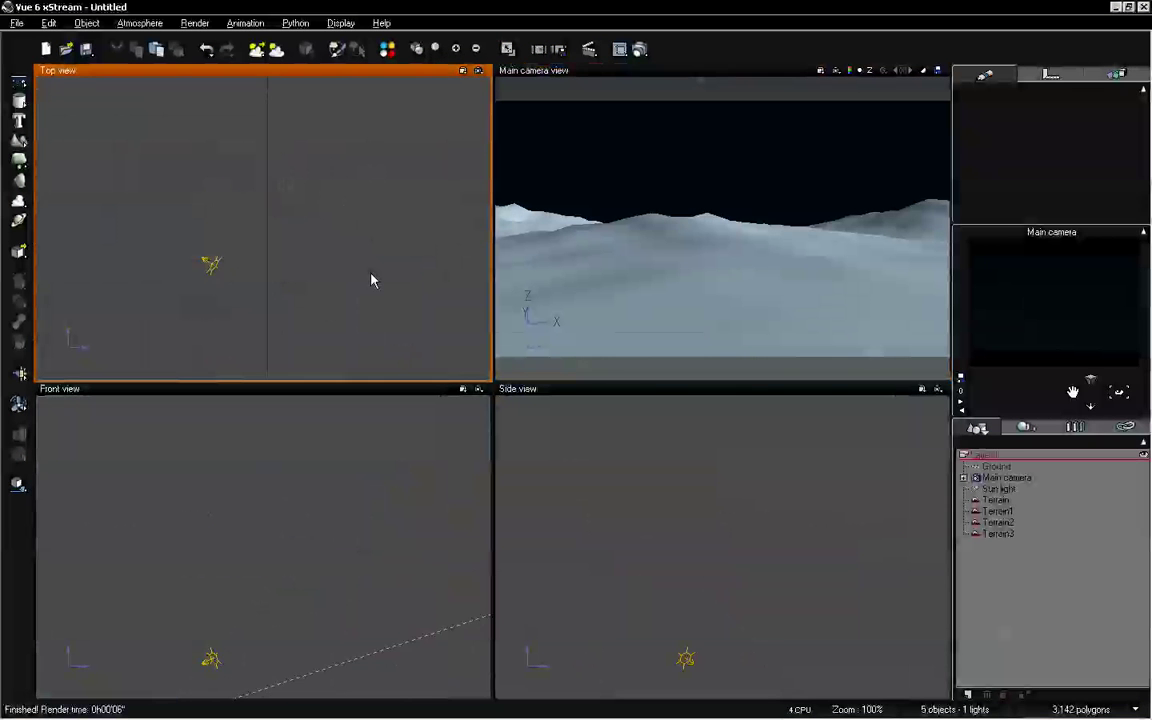
pyautogui.moveTo(354, 223); pyautogui.dragTo(341, 374, button='right')
pyautogui.moveTo(379, 177); pyautogui.dragTo(393, 88, button='right')
pyautogui.moveTo(220, 219); pyautogui.dragTo(293, 190, button='right')
pyautogui.scroll(5, 314, 213)
pyautogui.moveTo(372, 240); pyautogui.dragTo(379, 130, button='right')
pyautogui.moveTo(289, 492); pyautogui.dragTo(355, 355, button='right')
pyautogui.moveTo(350, 510); pyautogui.dragTo(310, 304, button='right')
pyautogui.click(290, 244)
pyautogui.click(285, 237)
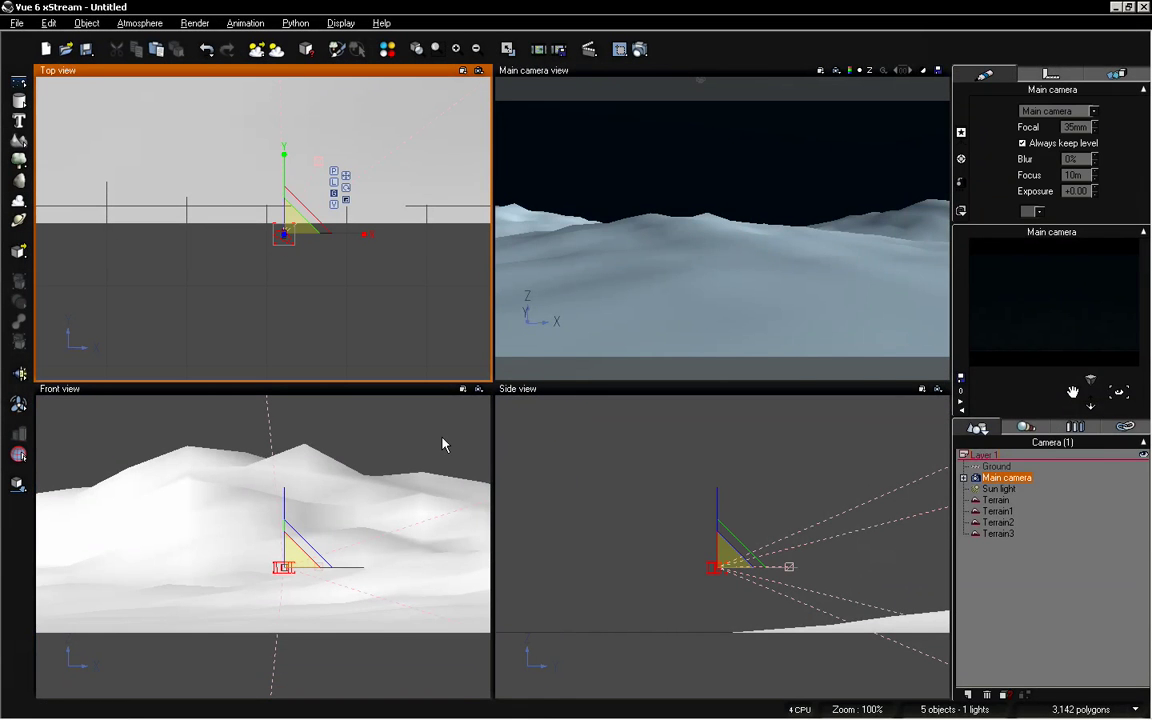
pyautogui.click(345, 176)
pyautogui.click(355, 293)
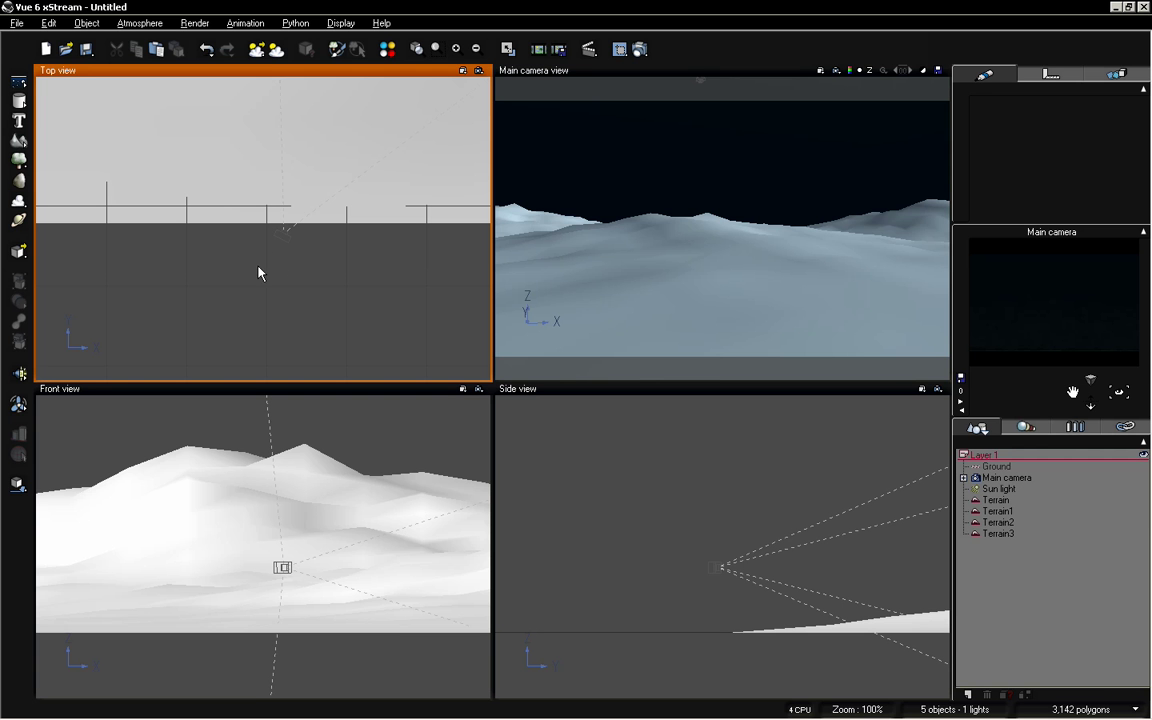
# - Add a quadratic light near the main camera and move it back behind the camera, away from the terrain, in the top view
pyautogui.click(18, 373)
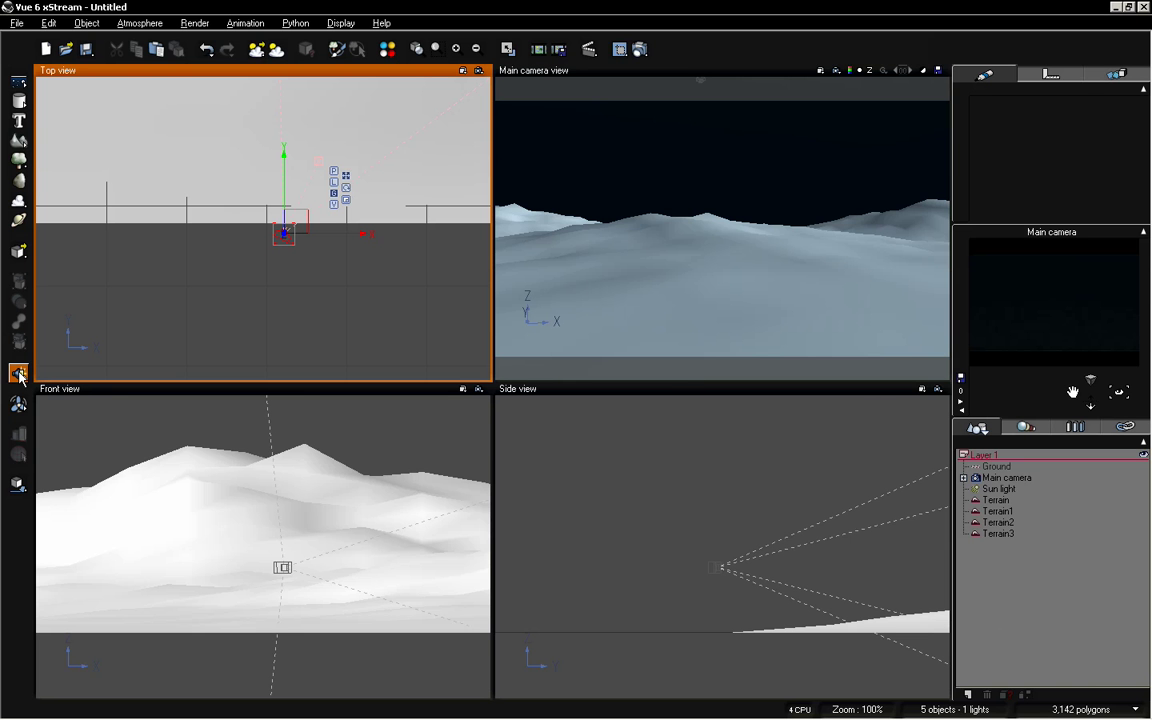
pyautogui.moveTo(20, 375)
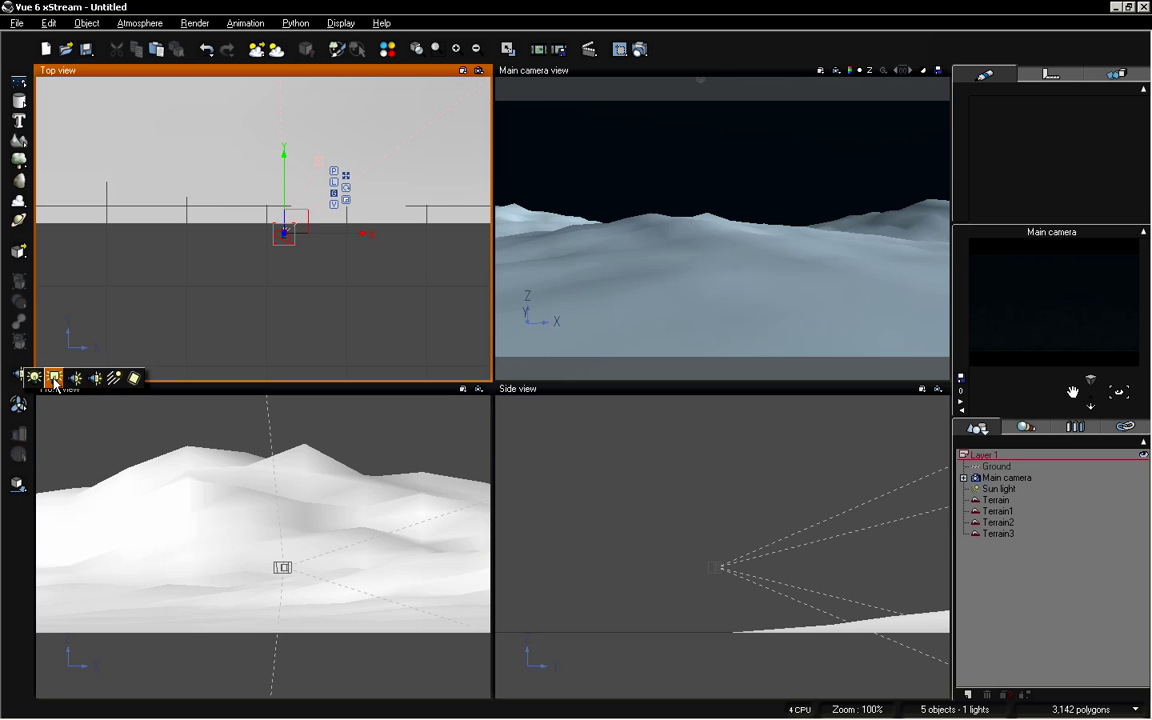
pyautogui.click(55, 380)
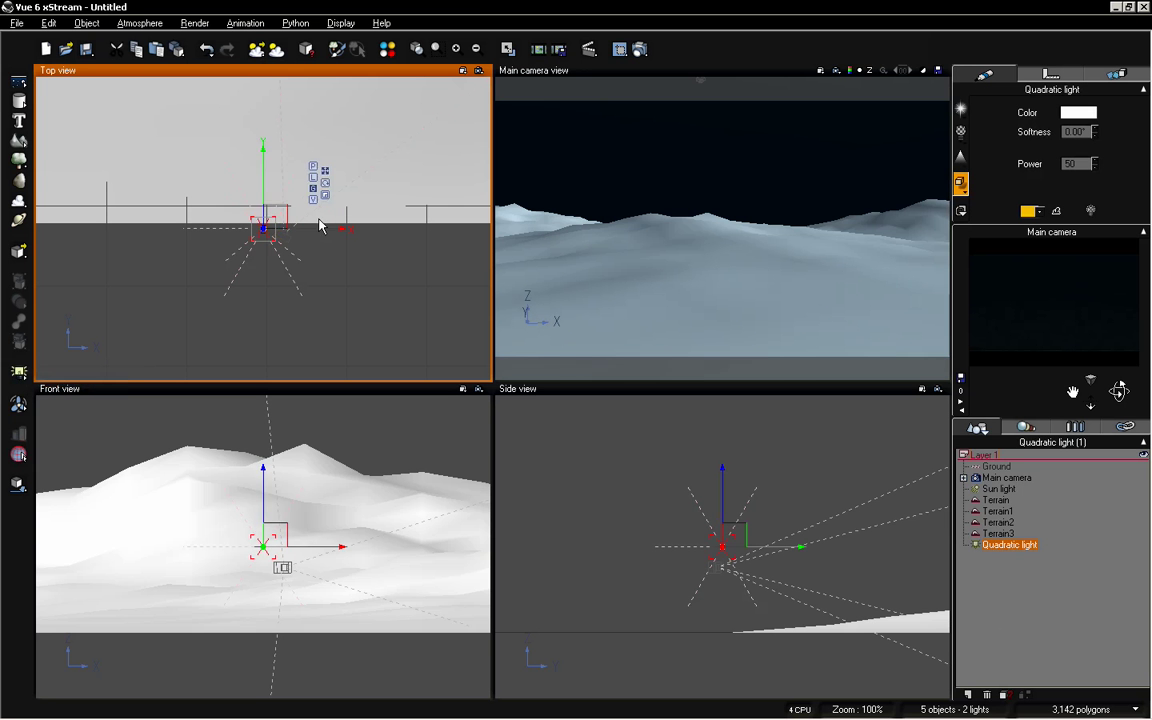
pyautogui.moveTo(280, 222); pyautogui.dragTo(284, 252)
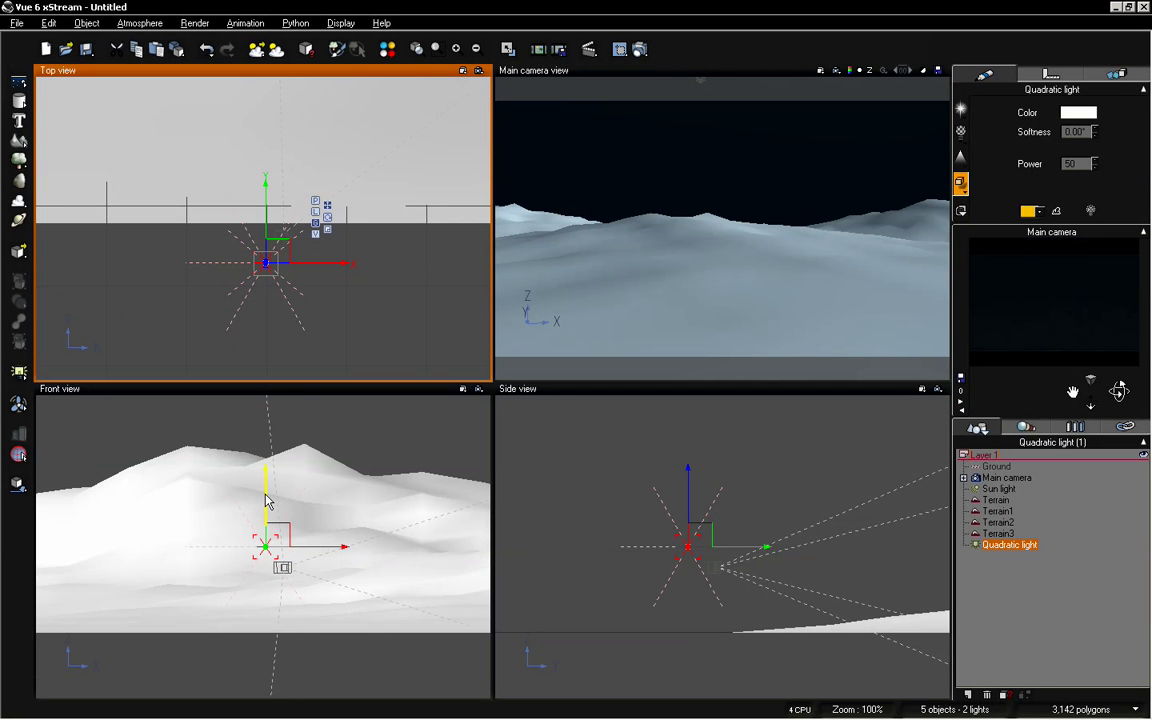
# - Lower the quadratic light to about the main camera's height and set its color to pale blue (172, 219, 253)
pyautogui.moveTo(267, 500); pyautogui.dragTo(268, 520)
pyautogui.moveTo(281, 246)
pyautogui.mouseDown()
pyautogui.moveTo(274, 265)
pyautogui.moveTo(281, 252)
pyautogui.mouseUp()
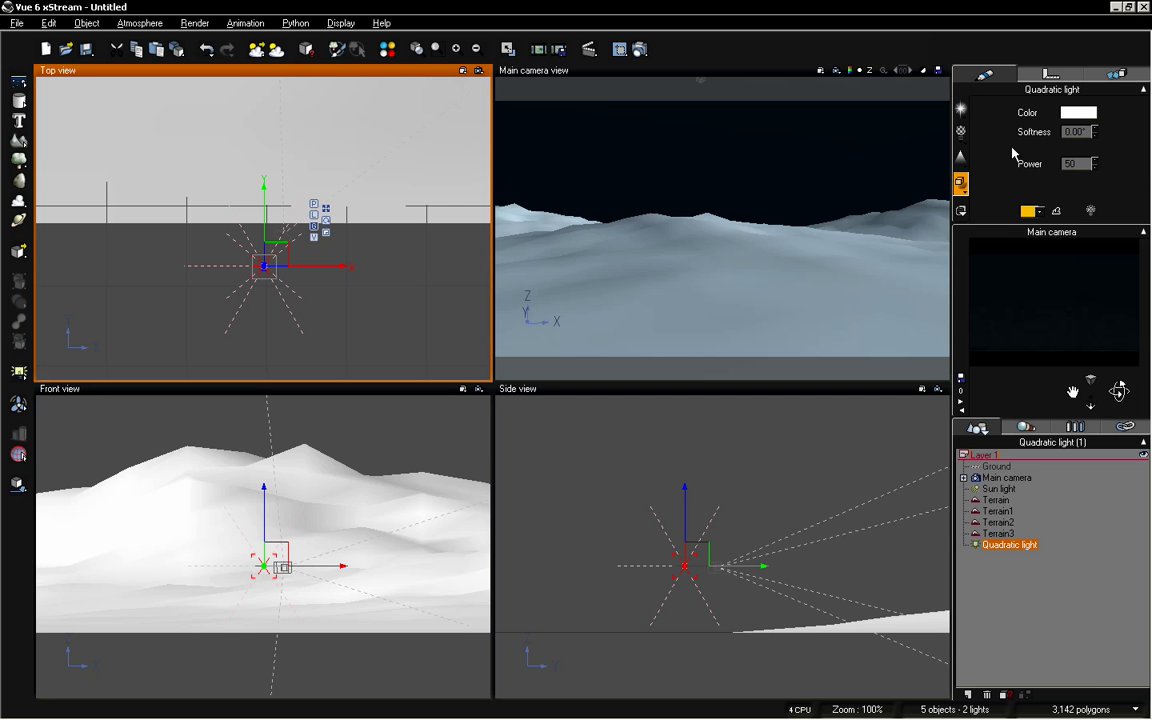
pyautogui.rightClick(1080, 115)
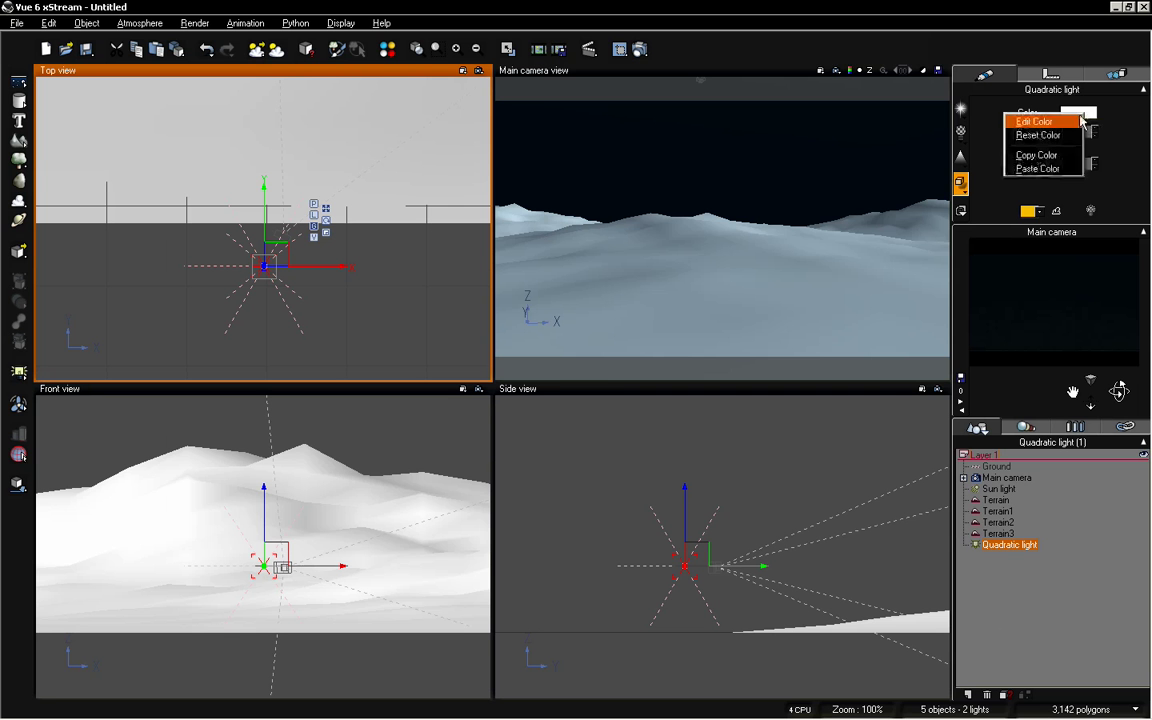
pyautogui.click(1035, 113)
pyautogui.click(220, 269)
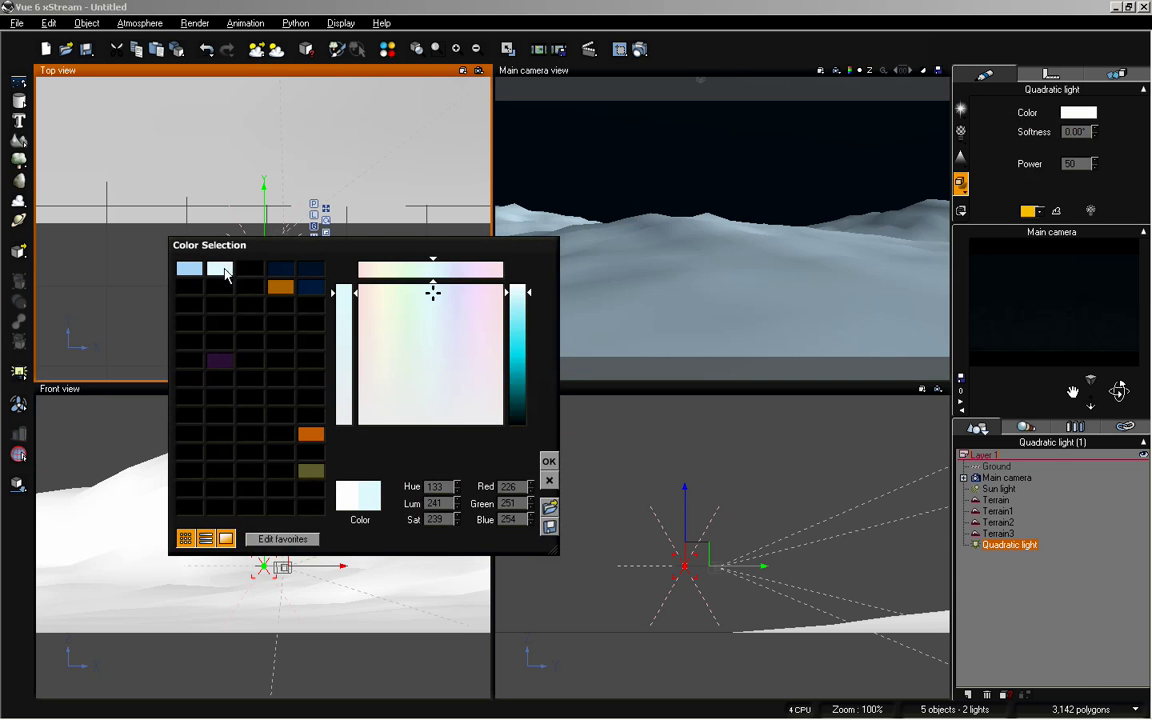
pyautogui.click(188, 269)
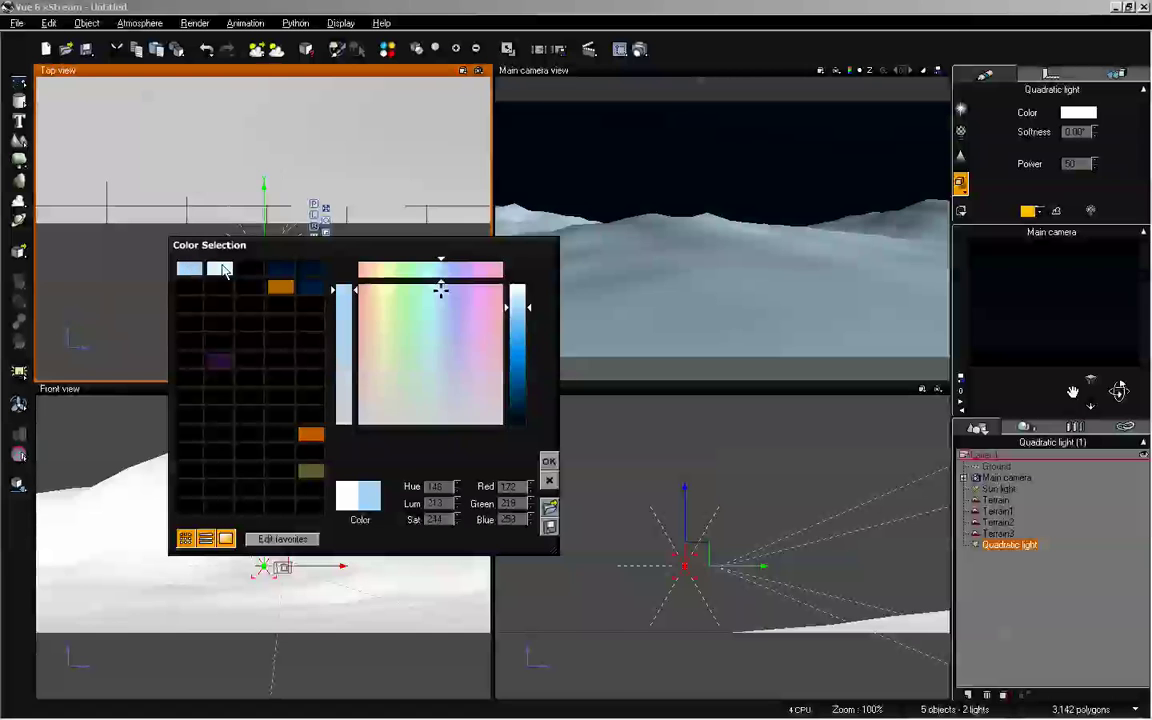
pyautogui.click(190, 270)
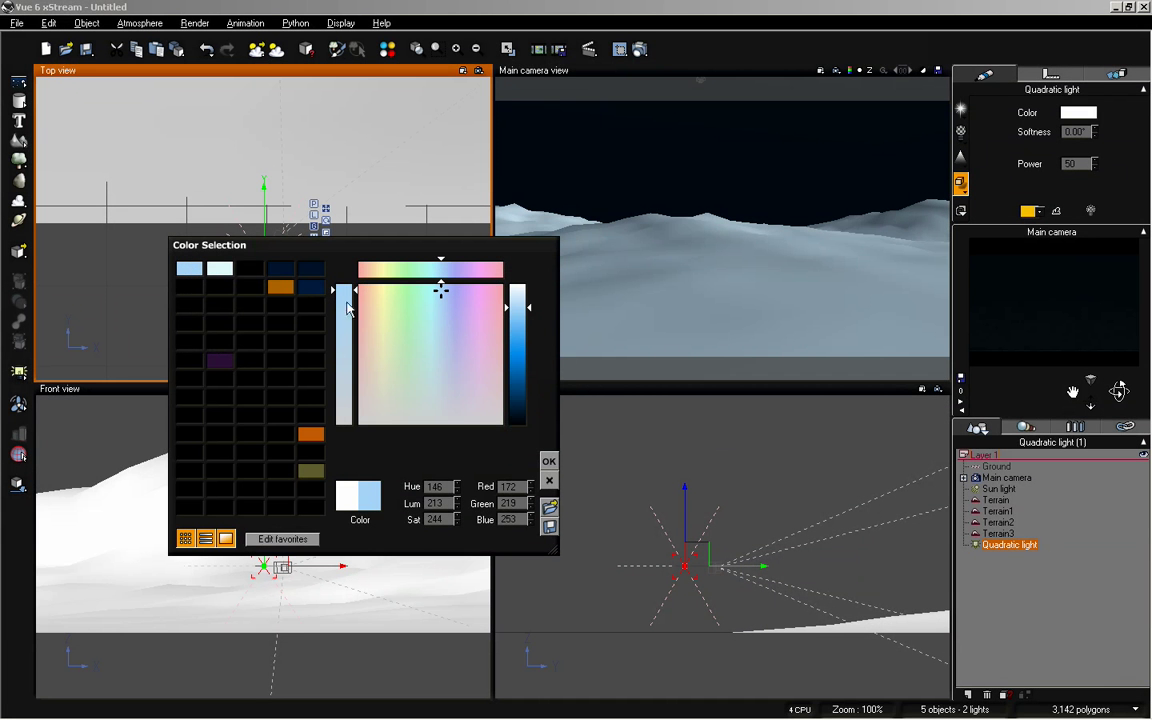
pyautogui.click(552, 463)
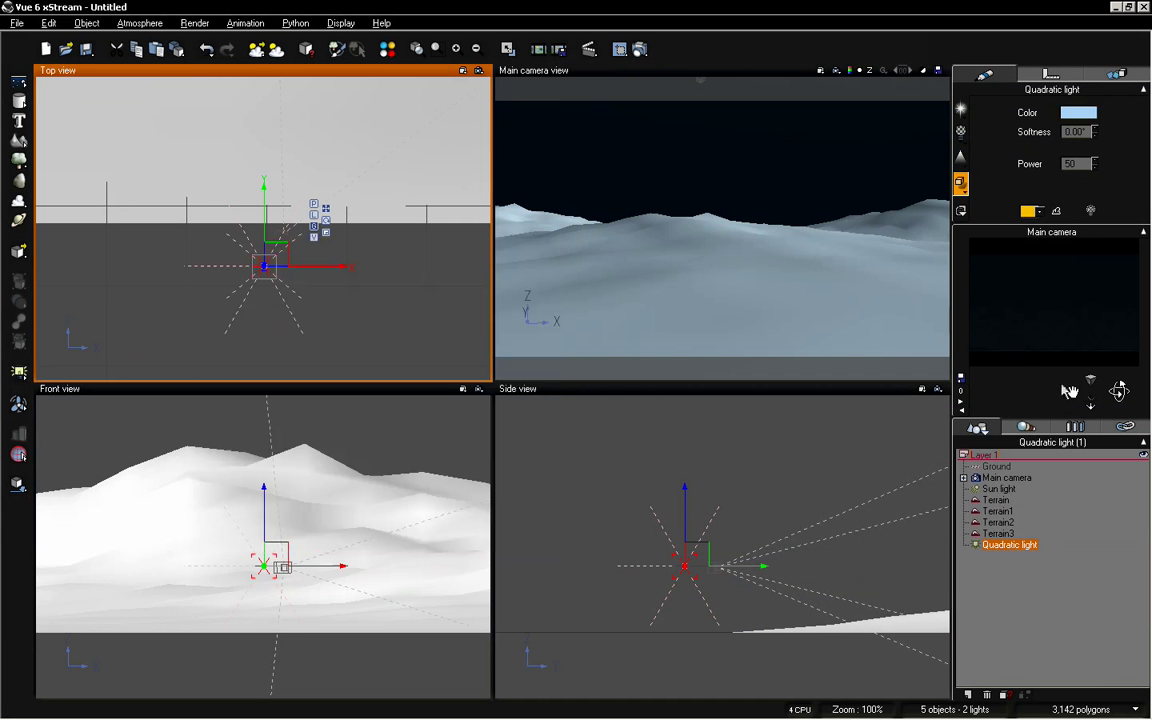
pyautogui.click(1068, 617)
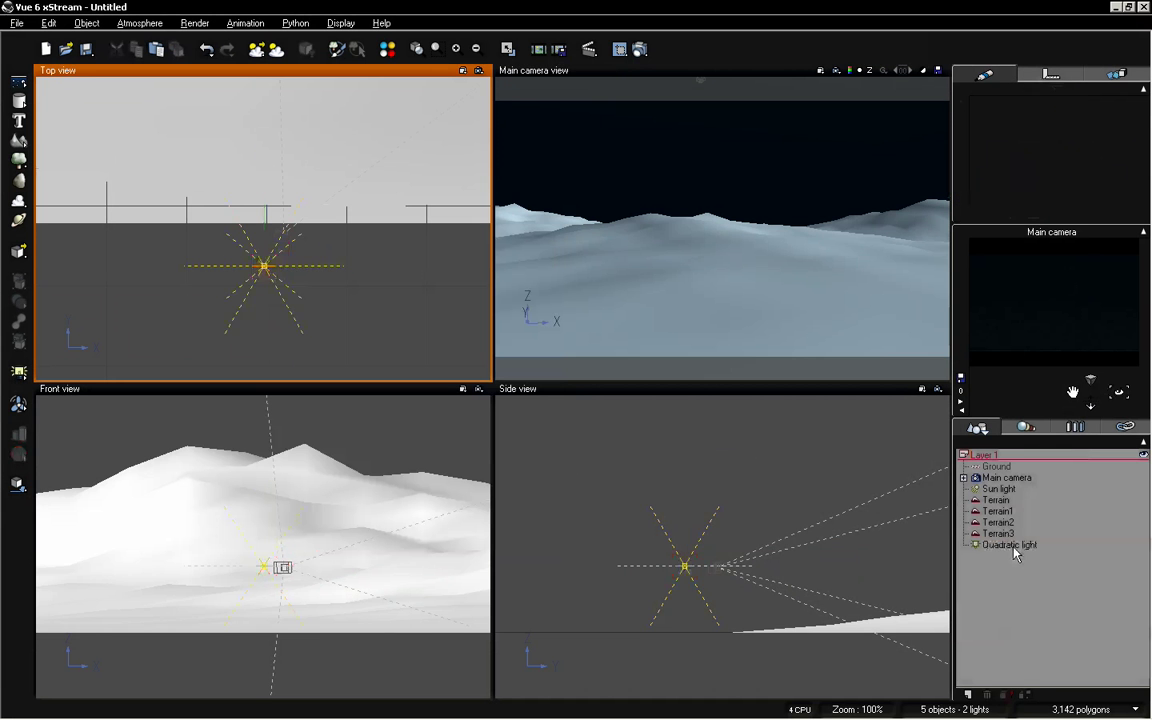
# - Set the quadratic light's power to 145
pyautogui.click(1012, 545)
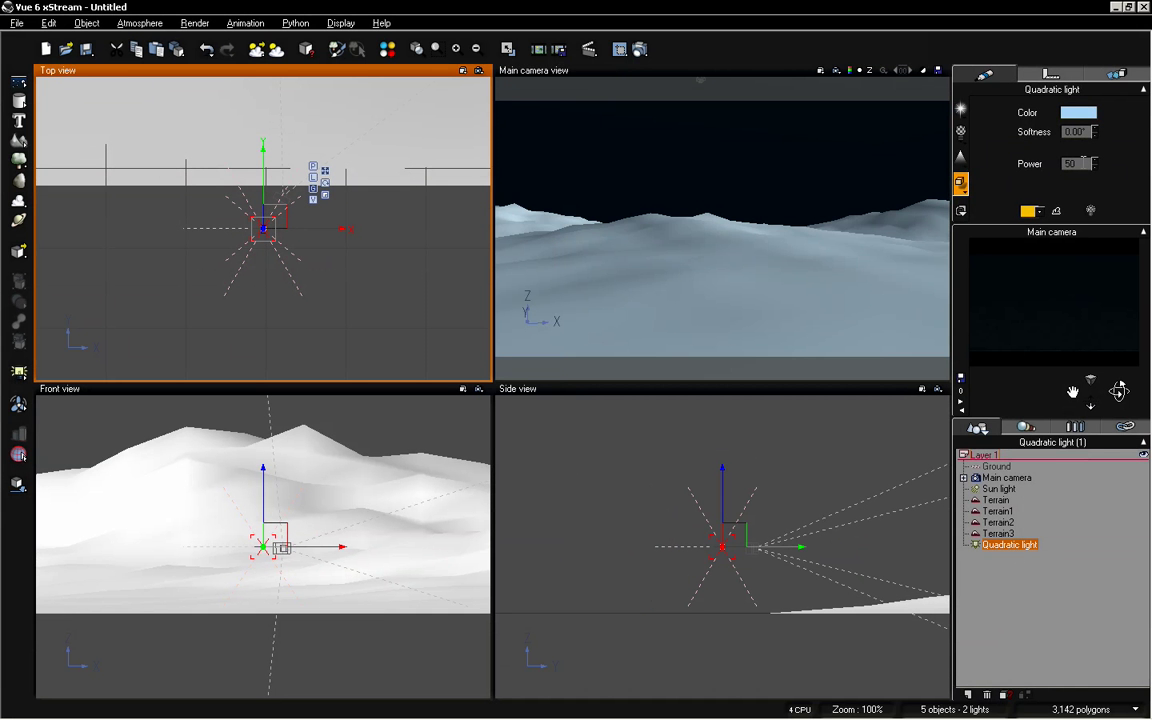
pyautogui.moveTo(1097, 168); pyautogui.dragTo(1097, 167)
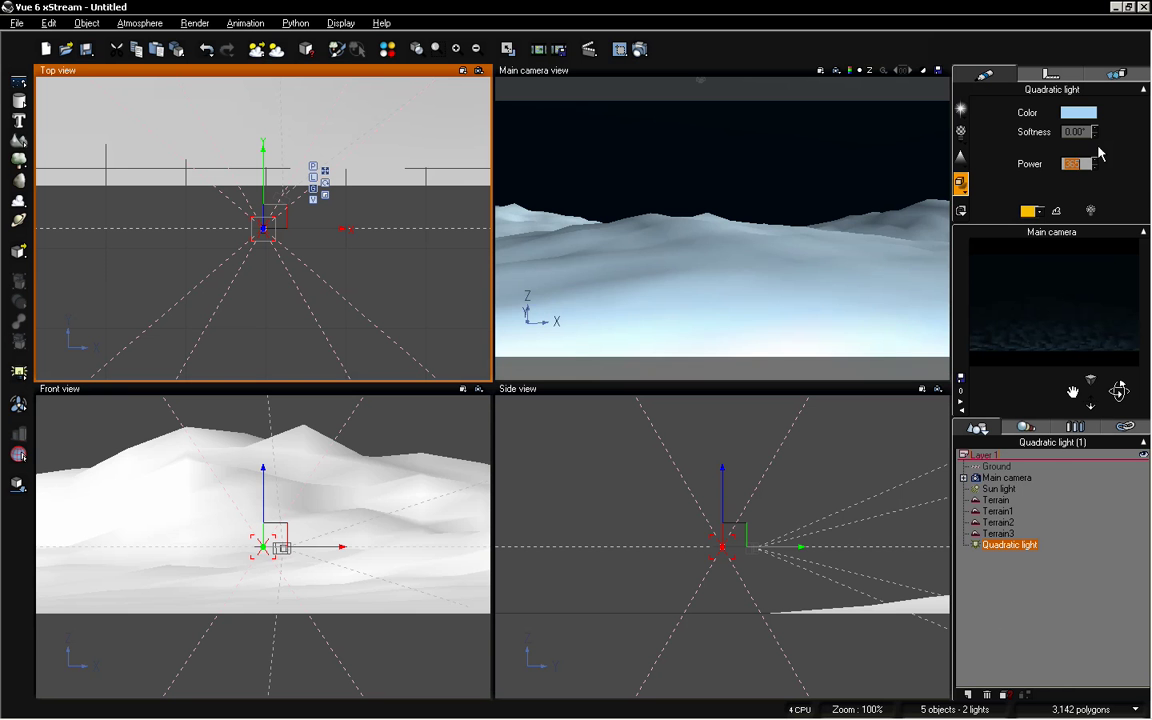
pyautogui.moveTo(1096, 167); pyautogui.dragTo(1096, 167)
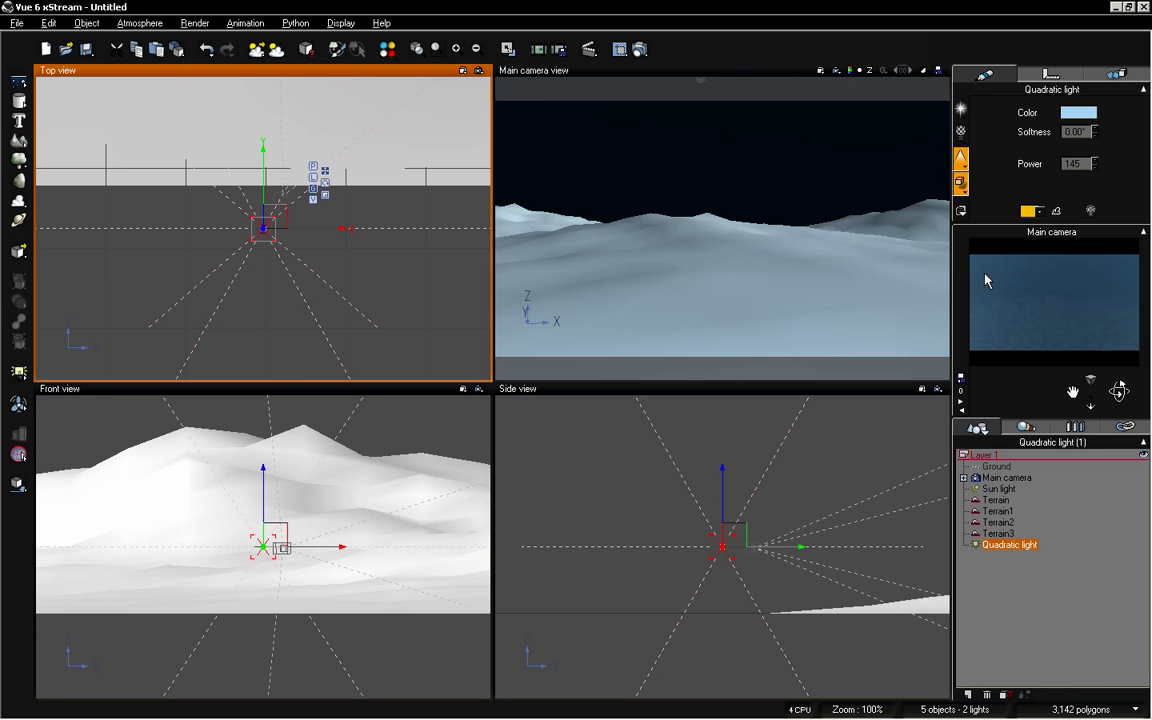
# - Use volumetric lighting for the quadratic light and slightly lower its volumetric intensity
pyautogui.click(961, 158)
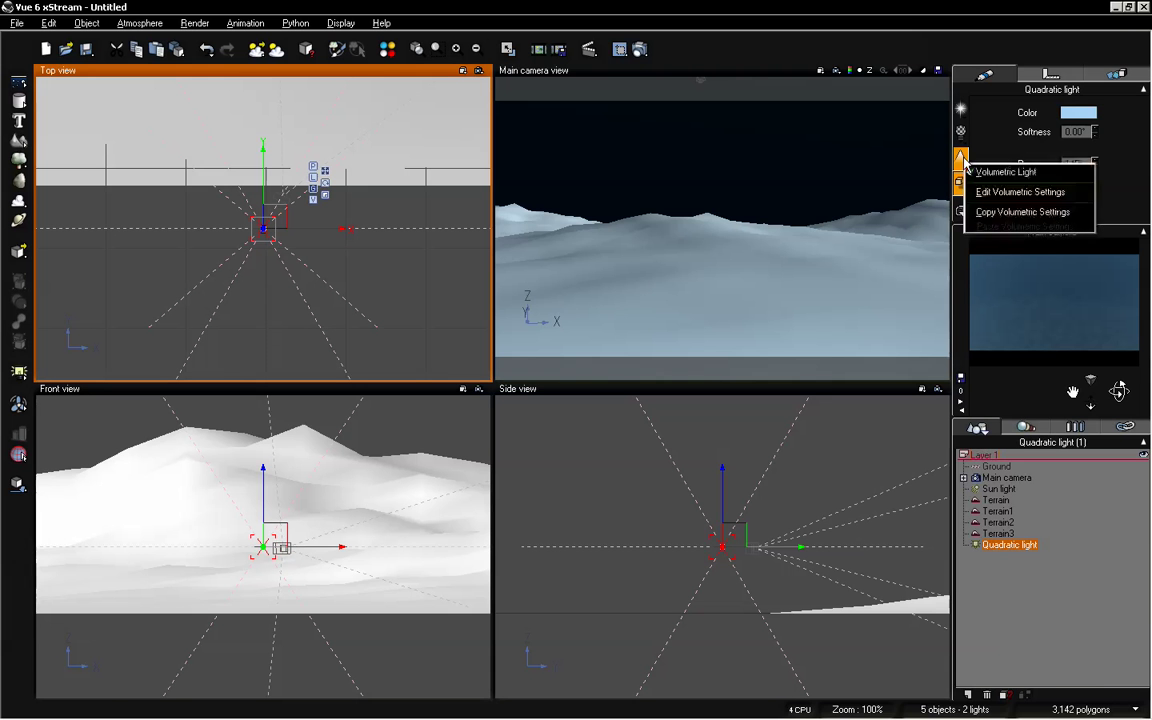
pyautogui.click(1008, 192)
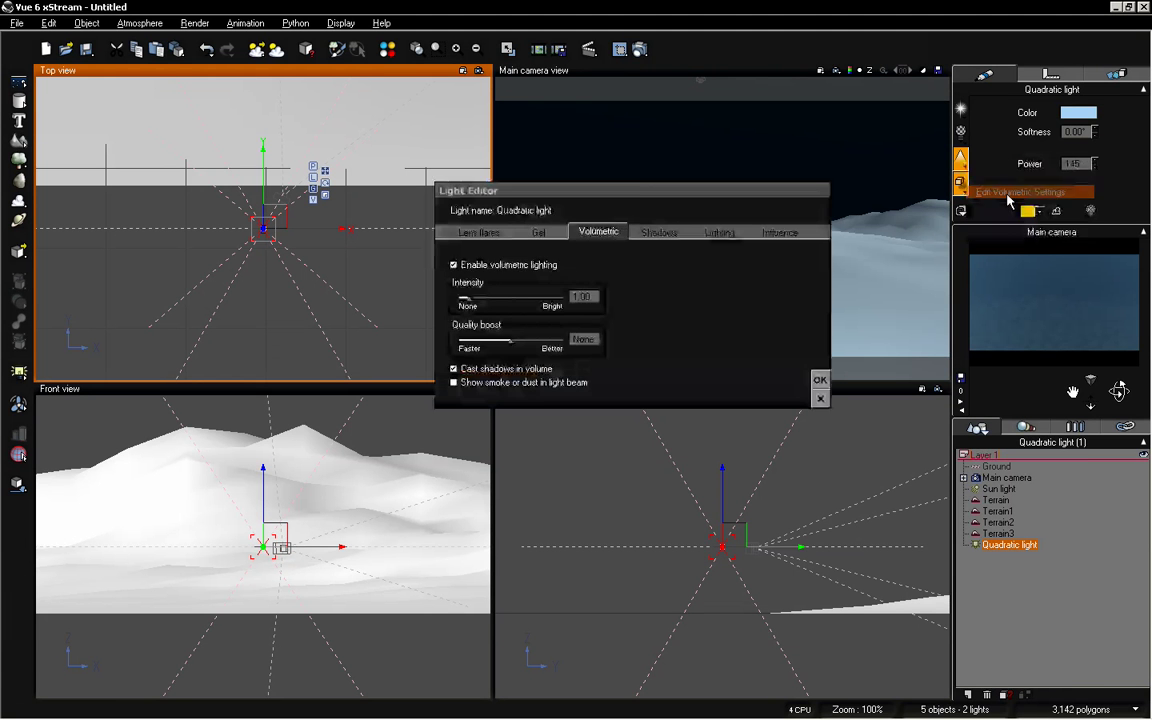
pyautogui.moveTo(638, 190); pyautogui.dragTo(592, 182)
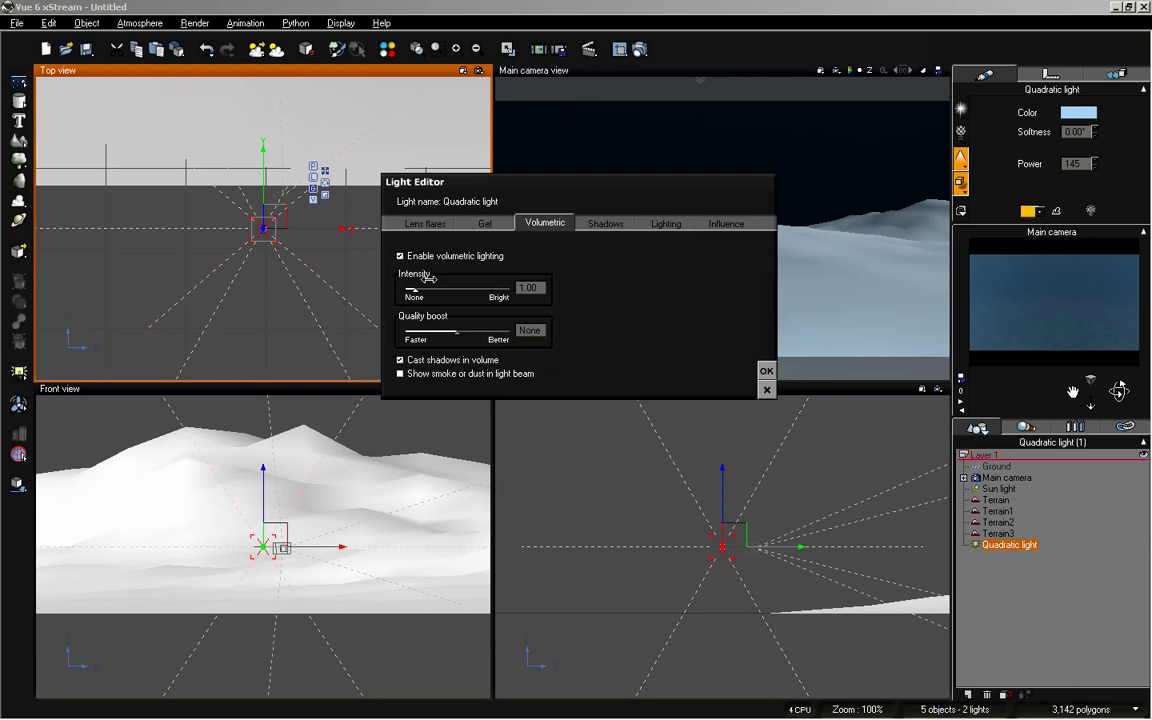
pyautogui.moveTo(416, 287); pyautogui.dragTo(413, 285)
pyautogui.click(765, 371)
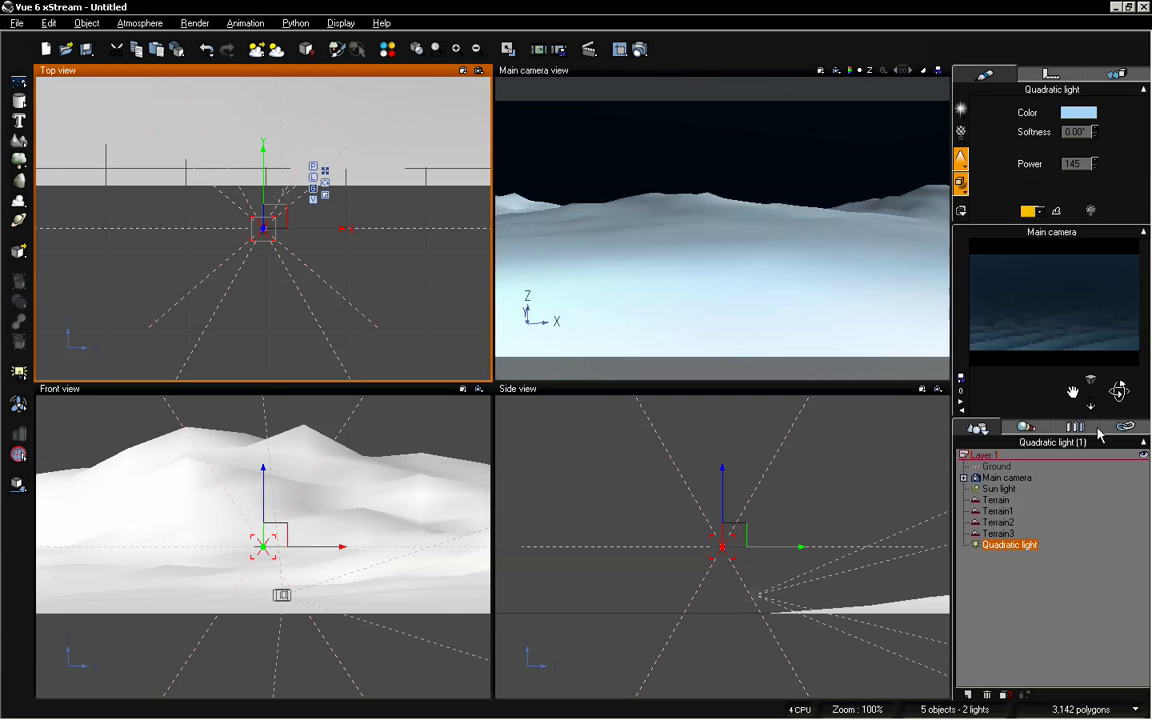
# - Reposition the main camera and lower it in the side view to the height of the quadratic light
pyautogui.moveTo(1072, 390)
pyautogui.mouseDown()
pyautogui.moveTo(1119, 400)
pyautogui.moveTo(1119, 380)
pyautogui.moveTo(1075, 389)
pyautogui.mouseUp()
pyautogui.click(762, 431)
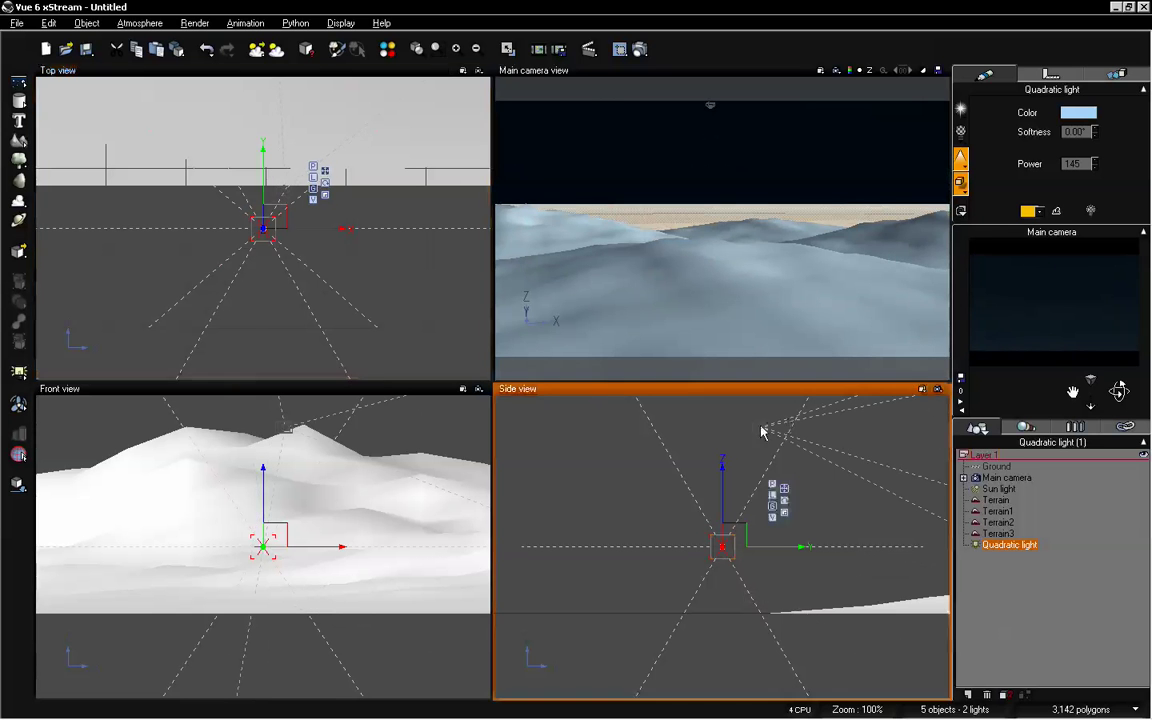
pyautogui.click(762, 429)
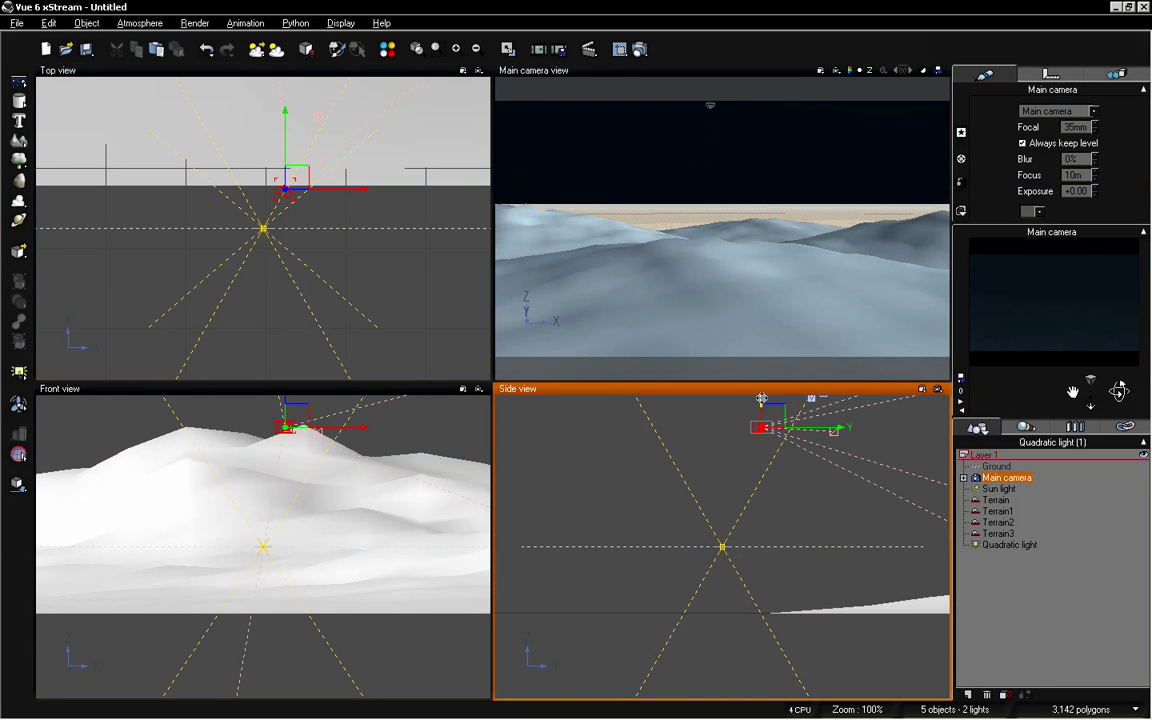
pyautogui.moveTo(762, 403); pyautogui.dragTo(763, 522)
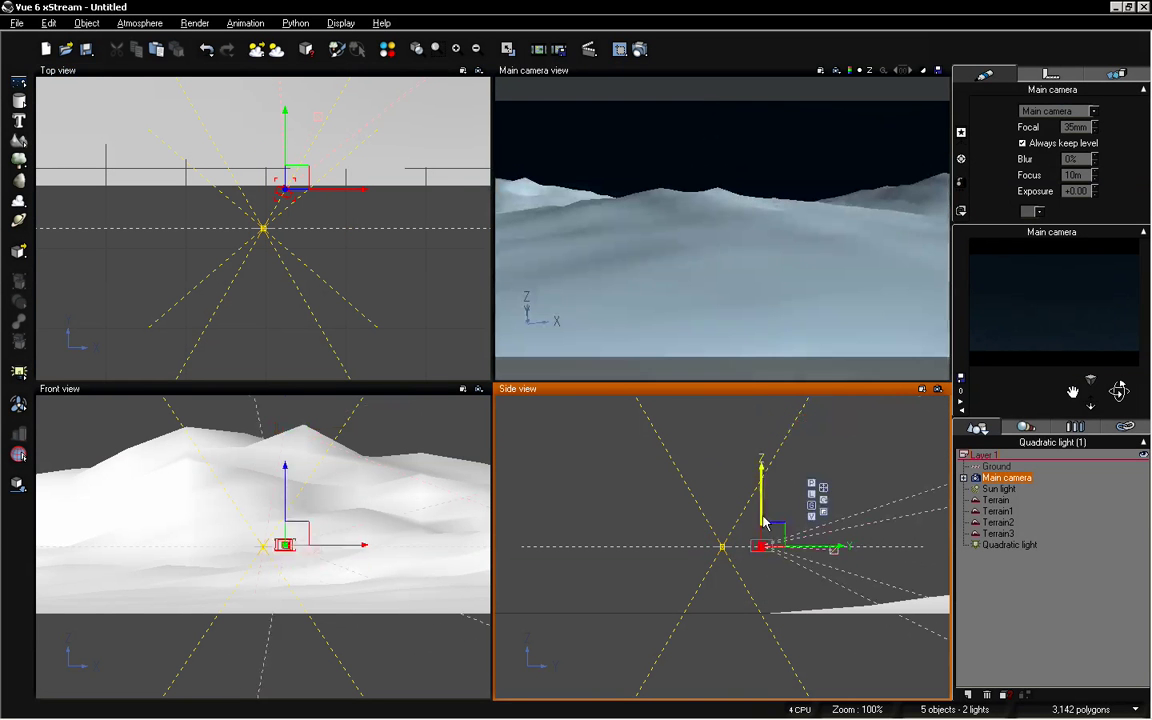
# - Link the quadratic light to the main camera so that it follows the camera's movement
pyautogui.click(1010, 545)
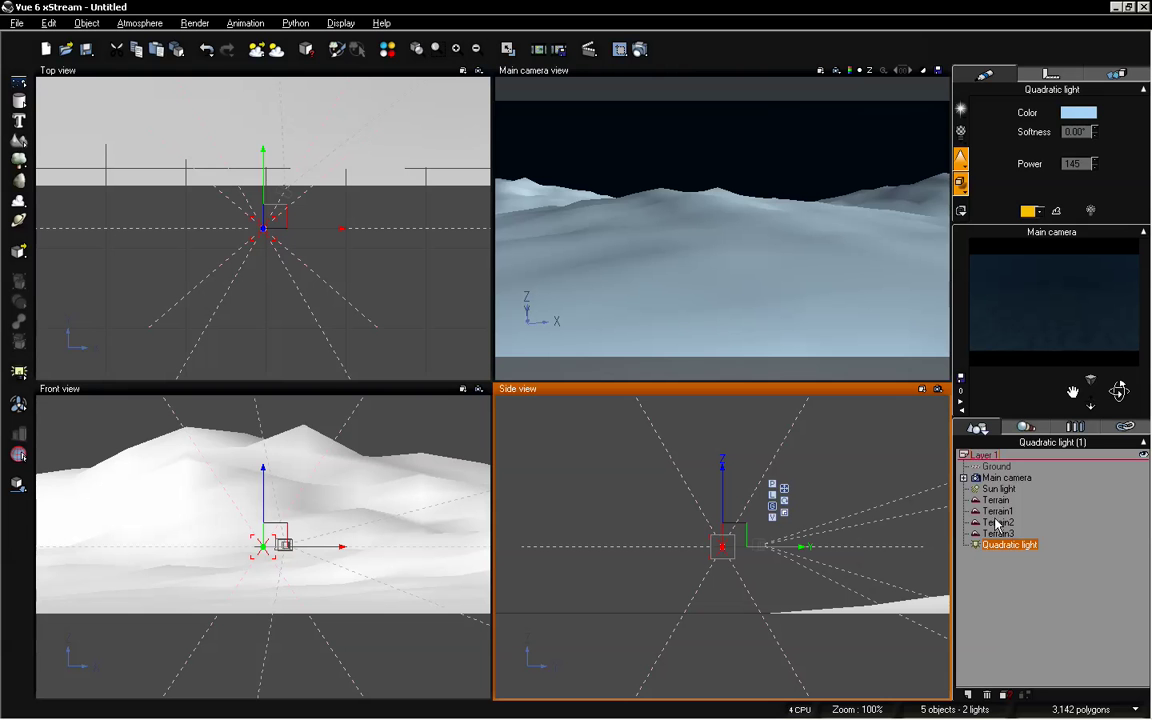
pyautogui.click(1118, 76)
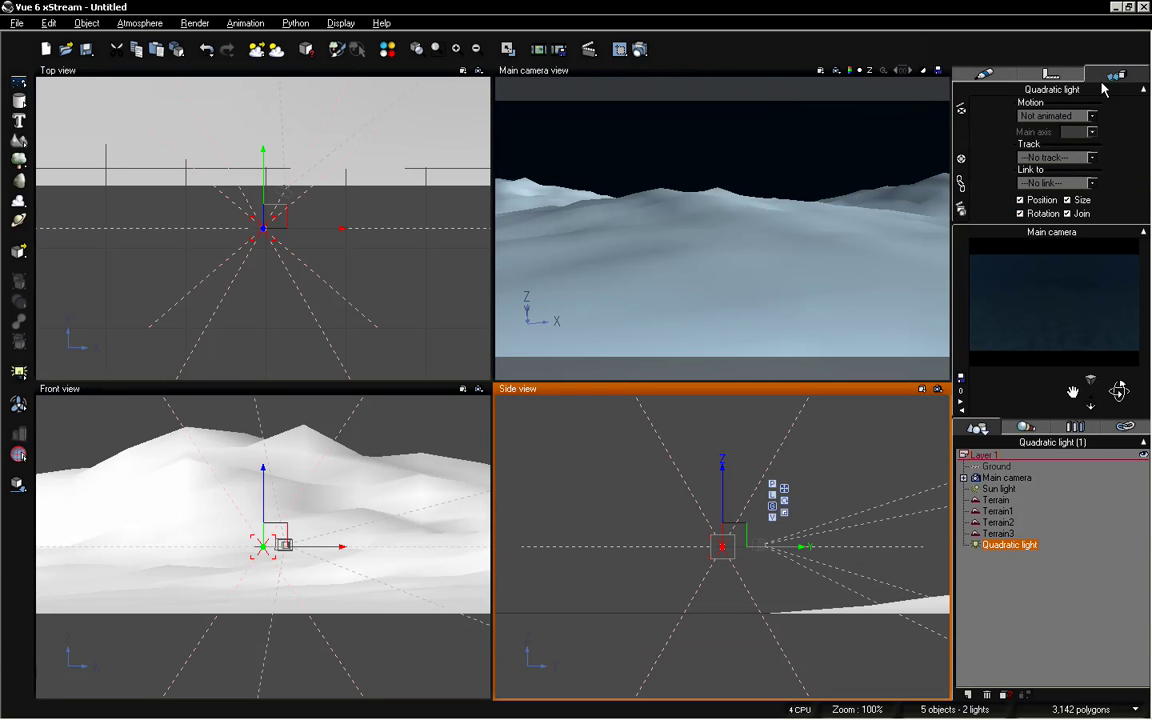
pyautogui.click(1092, 183)
pyautogui.click(1088, 231)
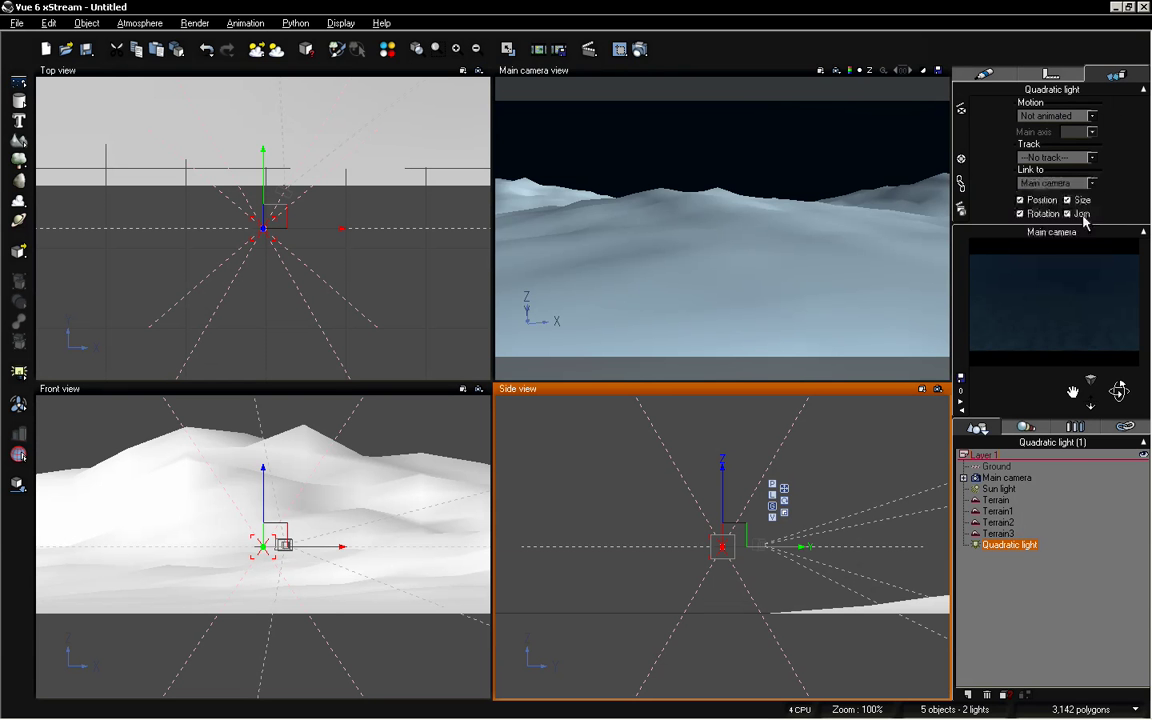
pyautogui.click(1070, 590)
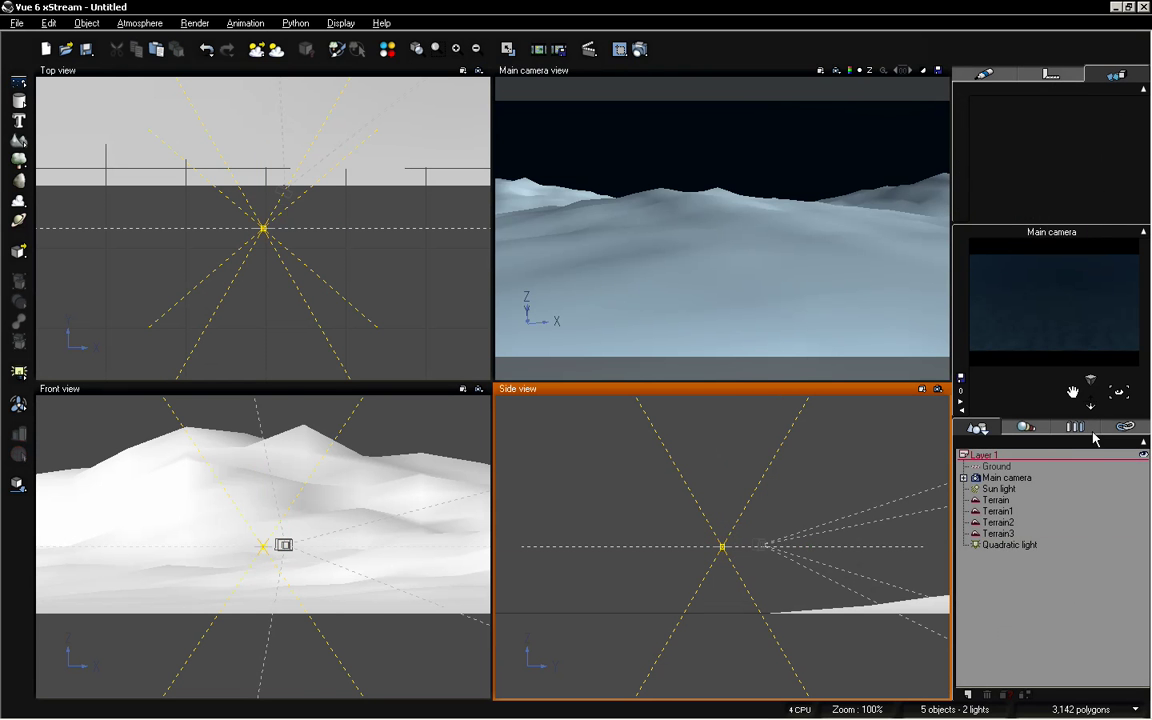
# - Move the main camera forward over the terrain and turn it so that the hills fill the frame below a strip of sky
pyautogui.moveTo(1090, 404)
pyautogui.mouseDown()
pyautogui.moveTo(1090, 391)
pyautogui.moveTo(1121, 394)
pyautogui.moveTo(1076, 391)
pyautogui.mouseUp()
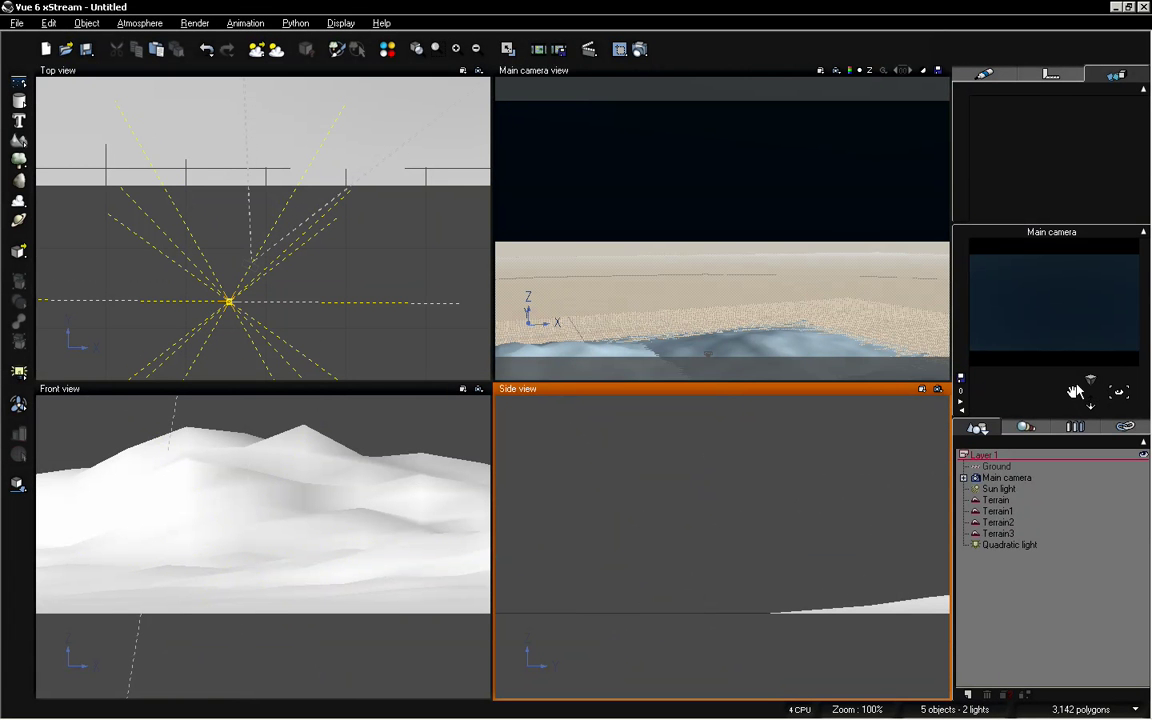
pyautogui.moveTo(1073, 390); pyautogui.dragTo(1122, 387)
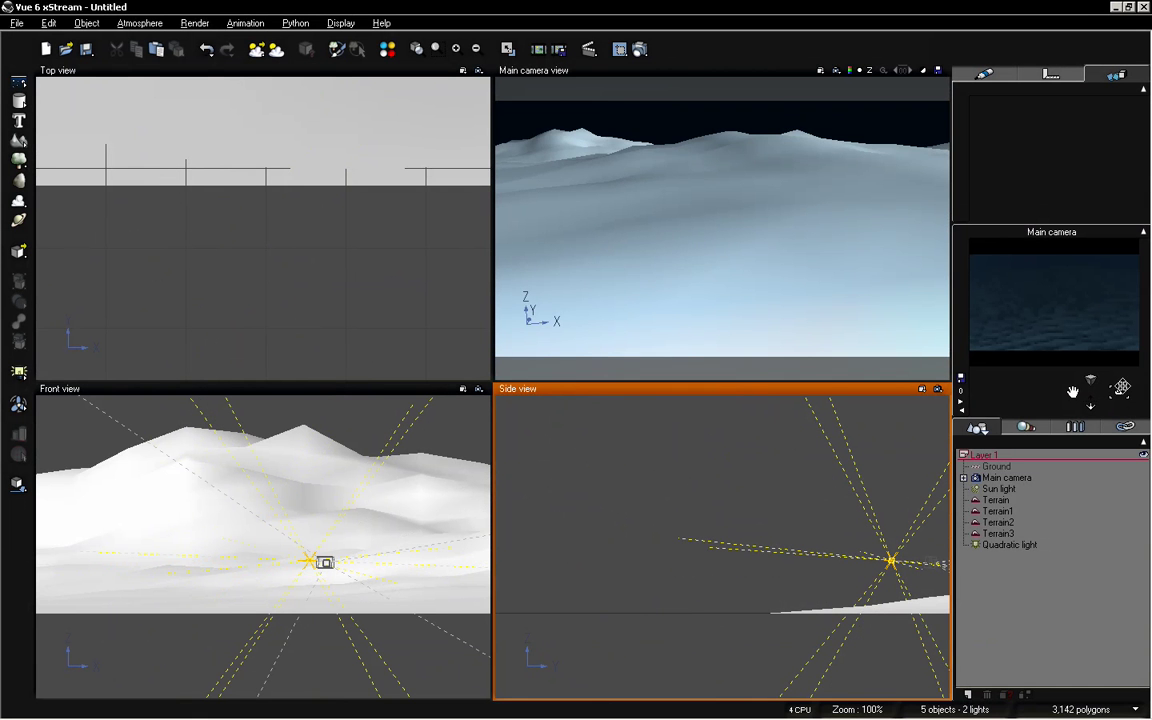
pyautogui.moveTo(1121, 387); pyautogui.dragTo(1121, 392)
# - Reduce the quadratic light's power to 125
pyautogui.click(996, 546)
pyautogui.click(985, 76)
pyautogui.click(985, 76)
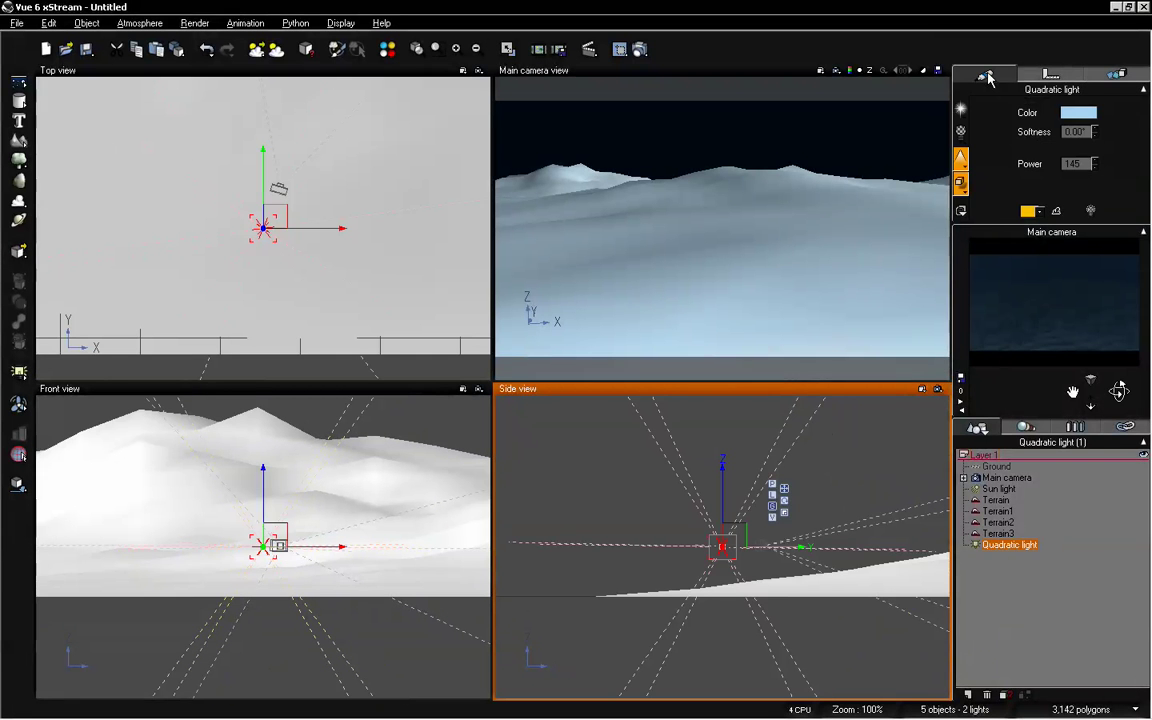
pyautogui.moveTo(1098, 164); pyautogui.dragTo(1098, 168)
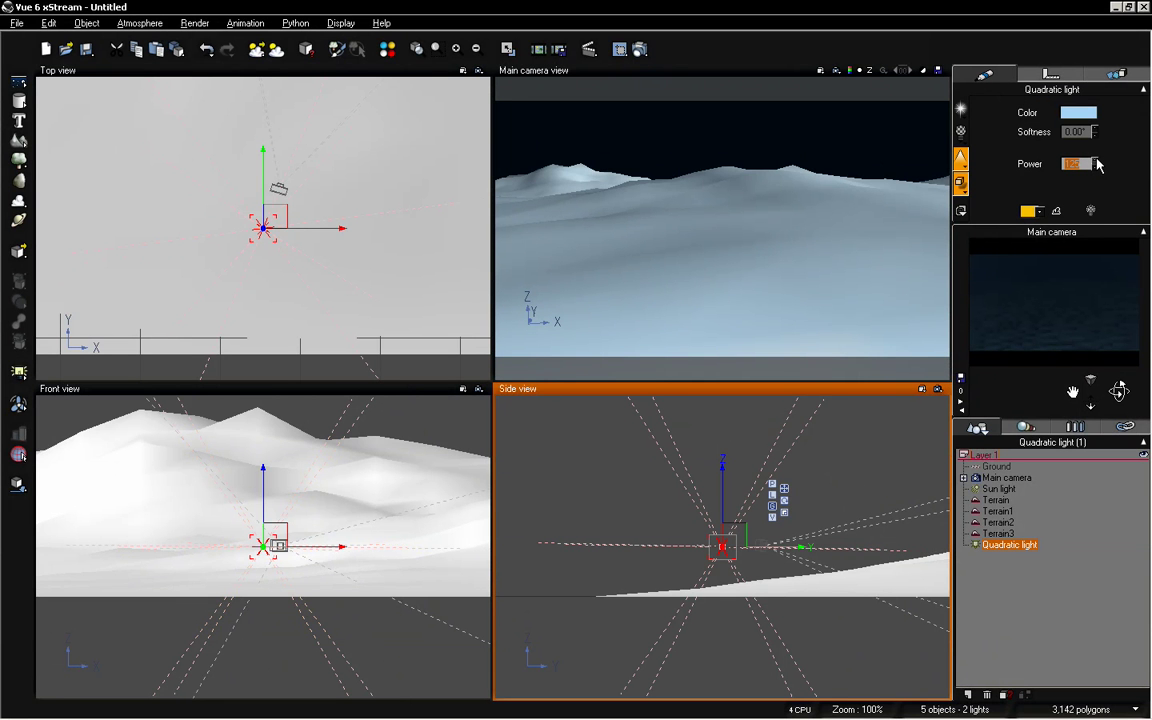
# - Set the atmosphere's aerial perspective to 1 in the sky, fog and haze settings
pyautogui.click(139, 22)
pyautogui.click(148, 95)
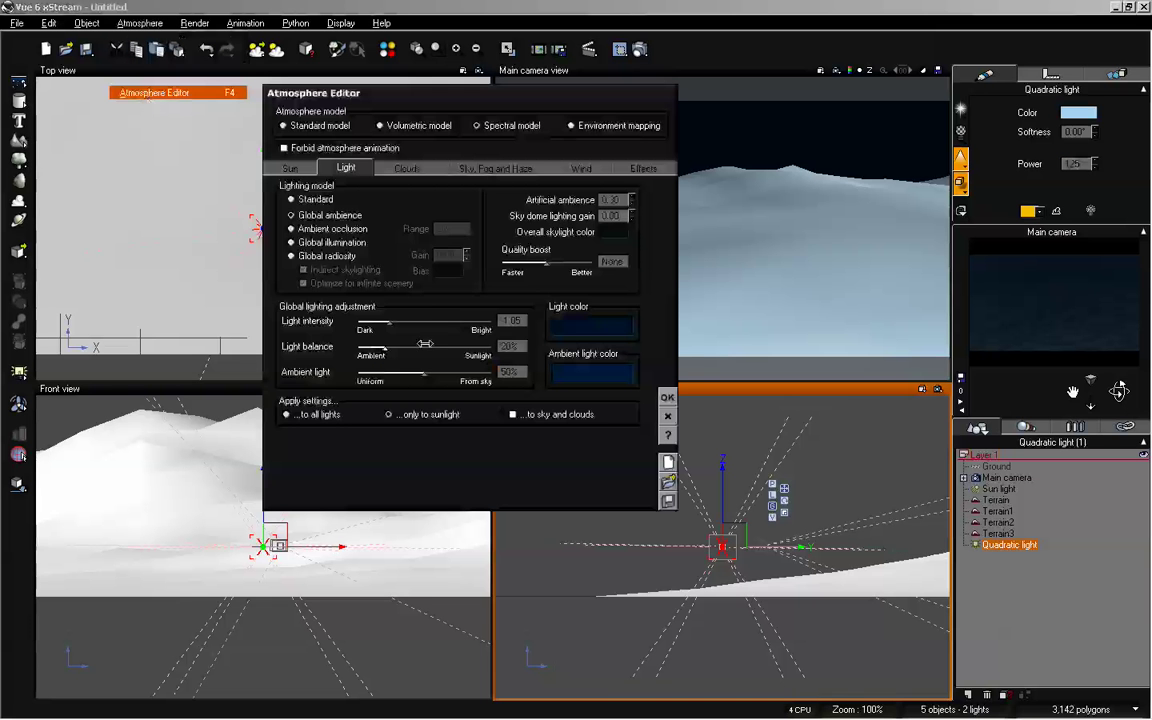
pyautogui.click(405, 168)
pyautogui.click(446, 170)
pyautogui.moveTo(438, 425); pyautogui.dragTo(391, 425)
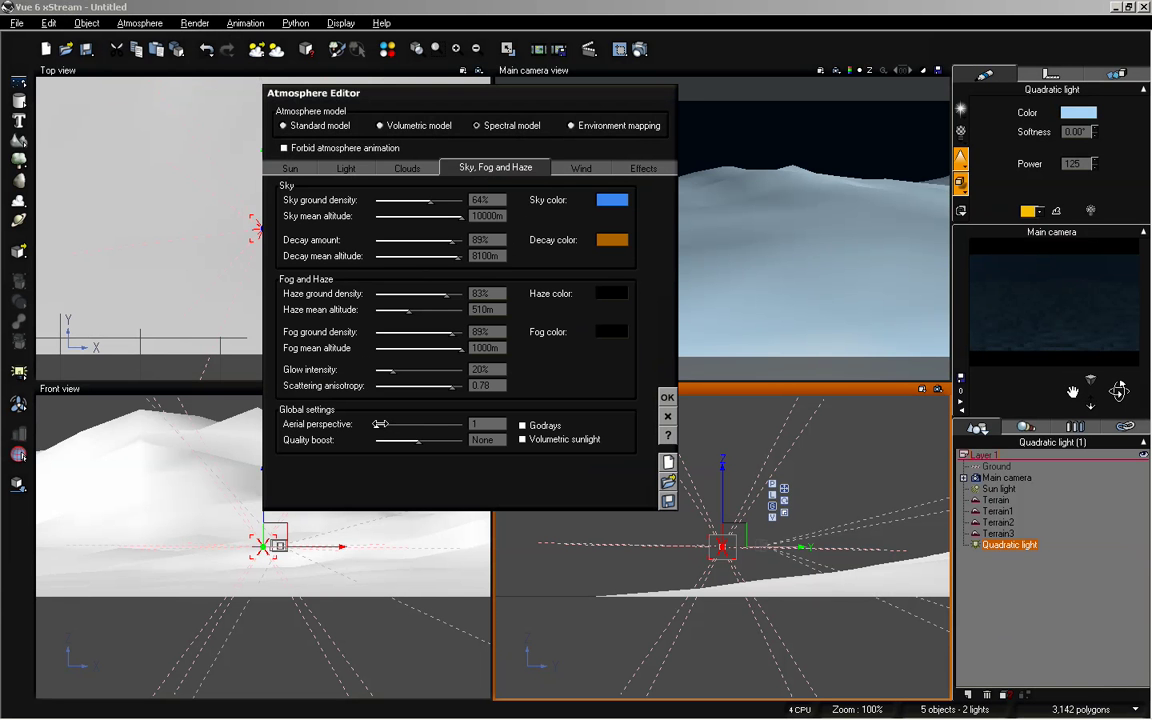
pyautogui.click(667, 397)
# - Shift the main camera back toward the terrain's edge and slightly upward, and clear the selection
pyautogui.moveTo(1072, 388)
pyautogui.mouseDown()
pyautogui.moveTo(1083, 392)
pyautogui.moveTo(1072, 391)
pyautogui.mouseUp()
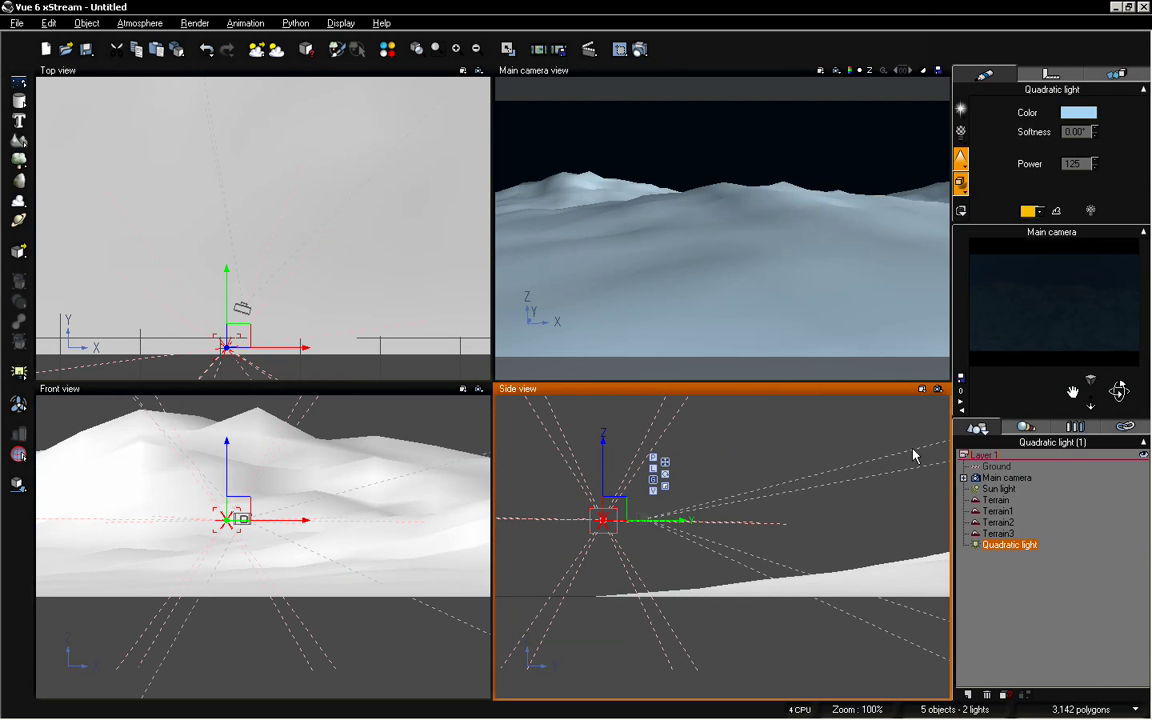
pyautogui.click(1056, 584)
# - Add a quadratic spot light, raise it to the main camera's height and place it close beside the camera
pyautogui.click(321, 260)
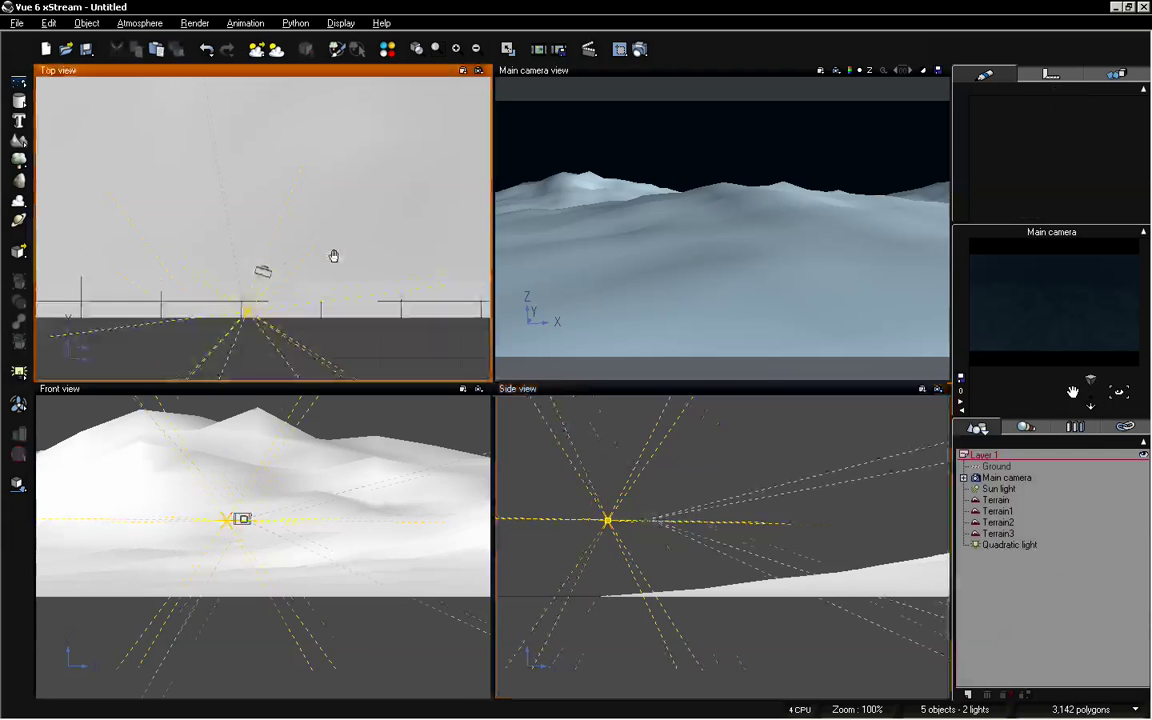
pyautogui.scroll(5, 321, 260)
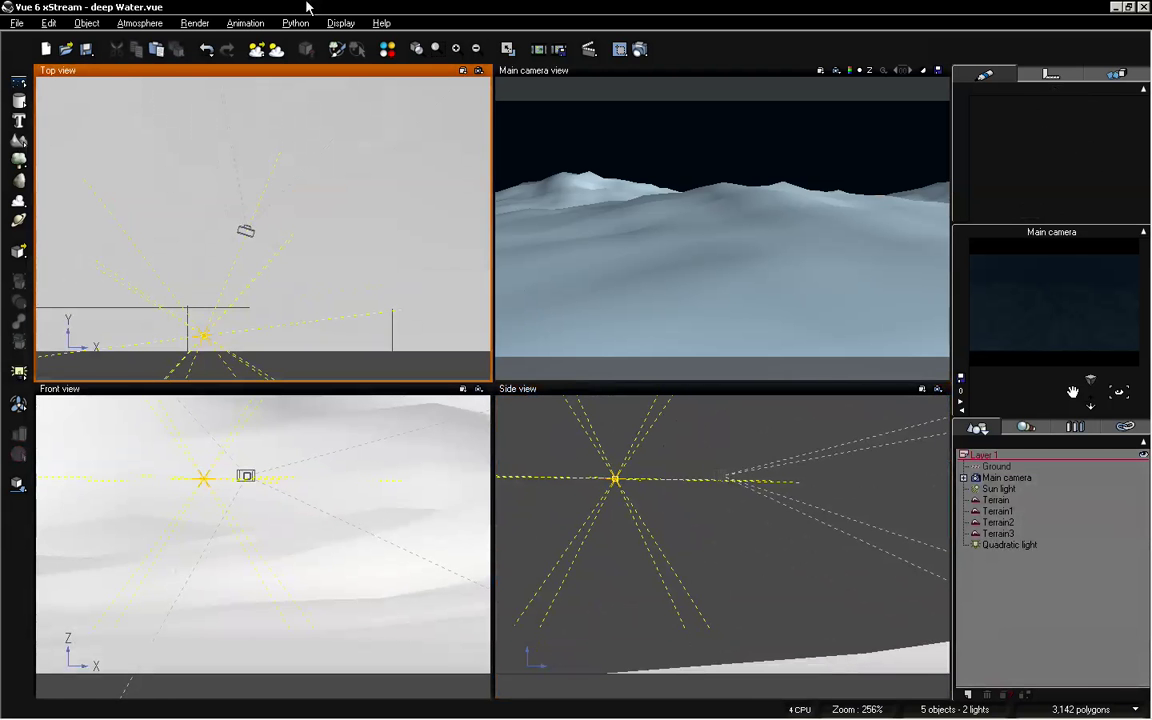
pyautogui.moveTo(288, 285); pyautogui.dragTo(291, 234, button='right')
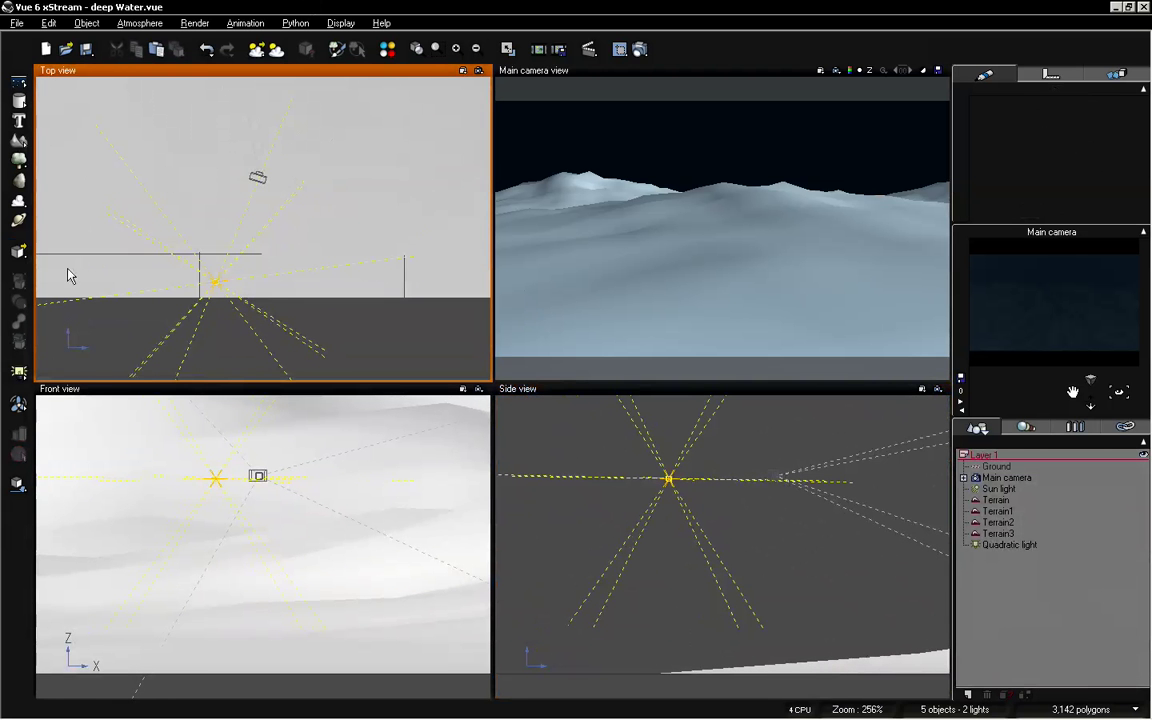
pyautogui.moveTo(19, 372); pyautogui.dragTo(96, 381)
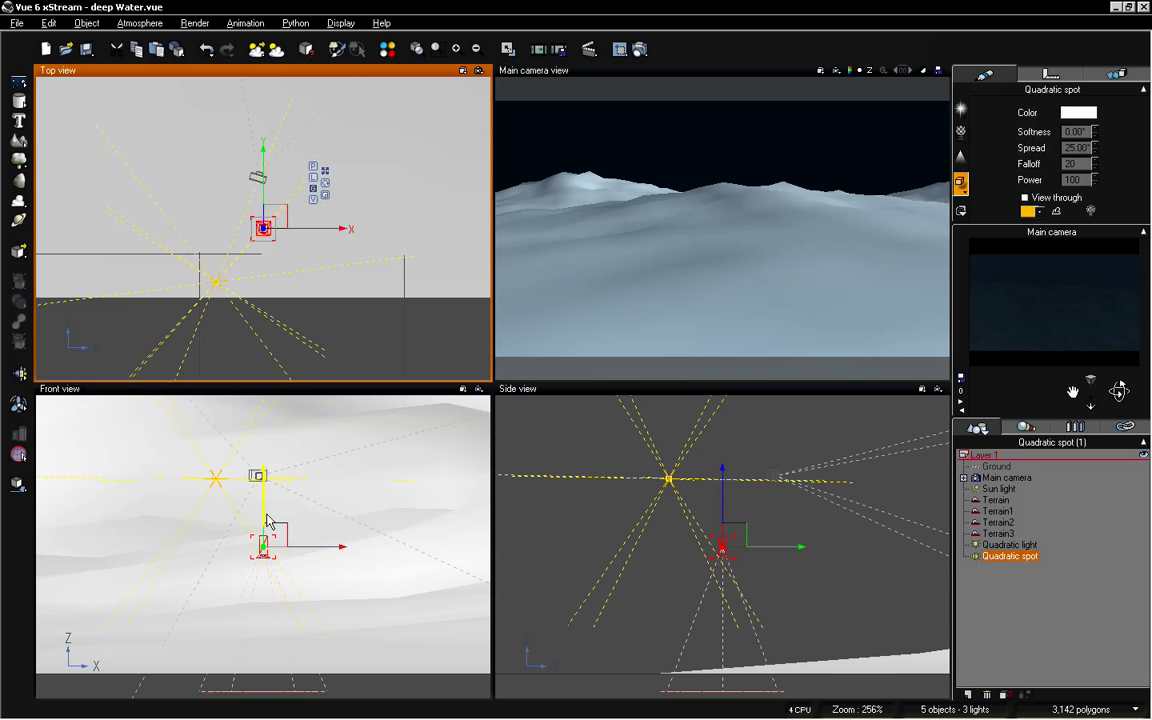
pyautogui.moveTo(267, 518); pyautogui.dragTo(276, 445)
pyautogui.moveTo(258, 194); pyautogui.dragTo(351, 194)
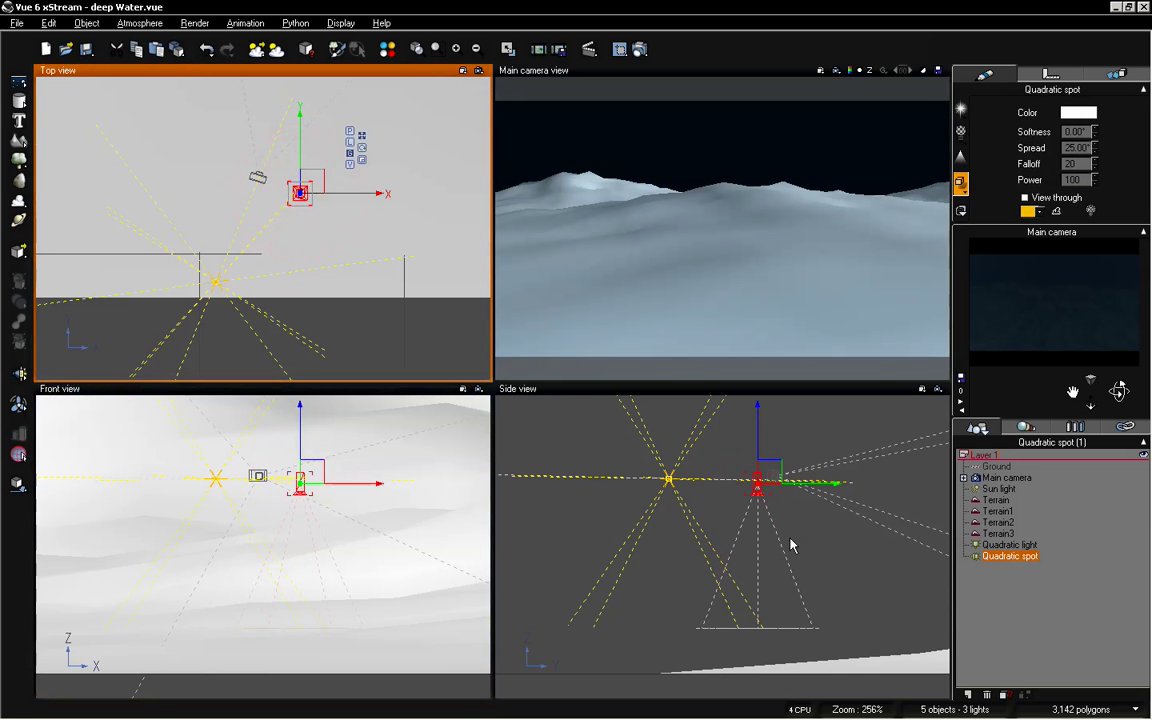
# - Rotate the quadratic spot from pointing straight down to aim forward over the terrain, parallel to the main camera's viewing direction
pyautogui.click(781, 479)
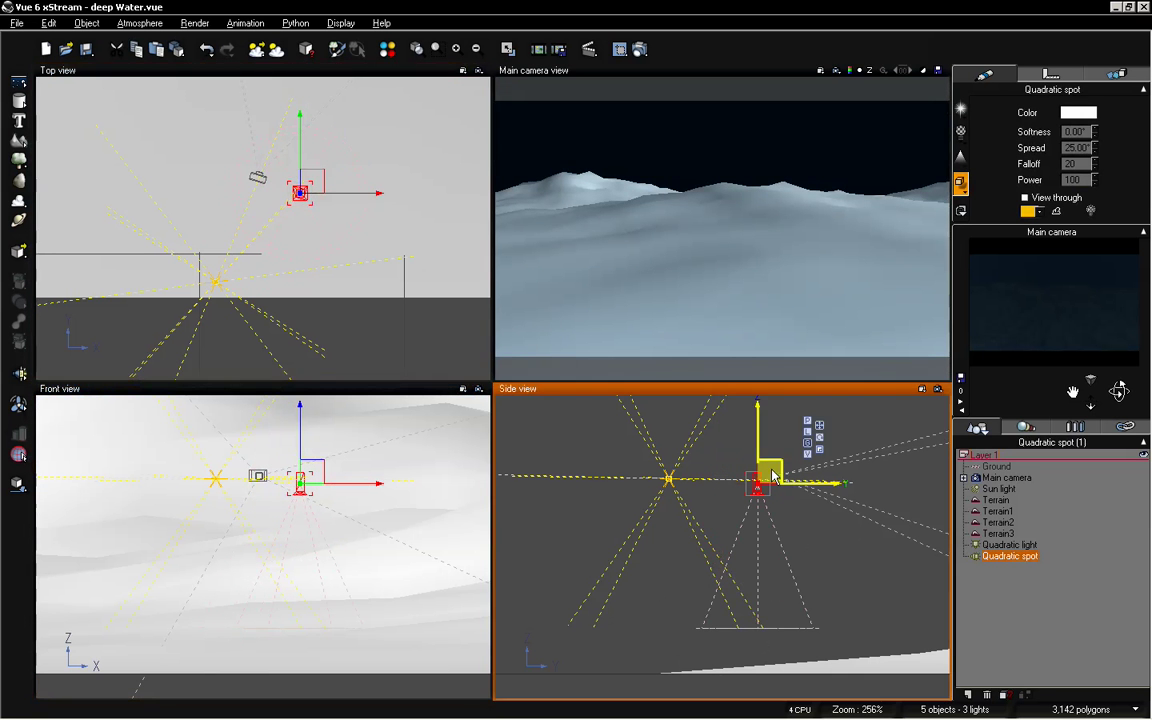
pyautogui.click(820, 438)
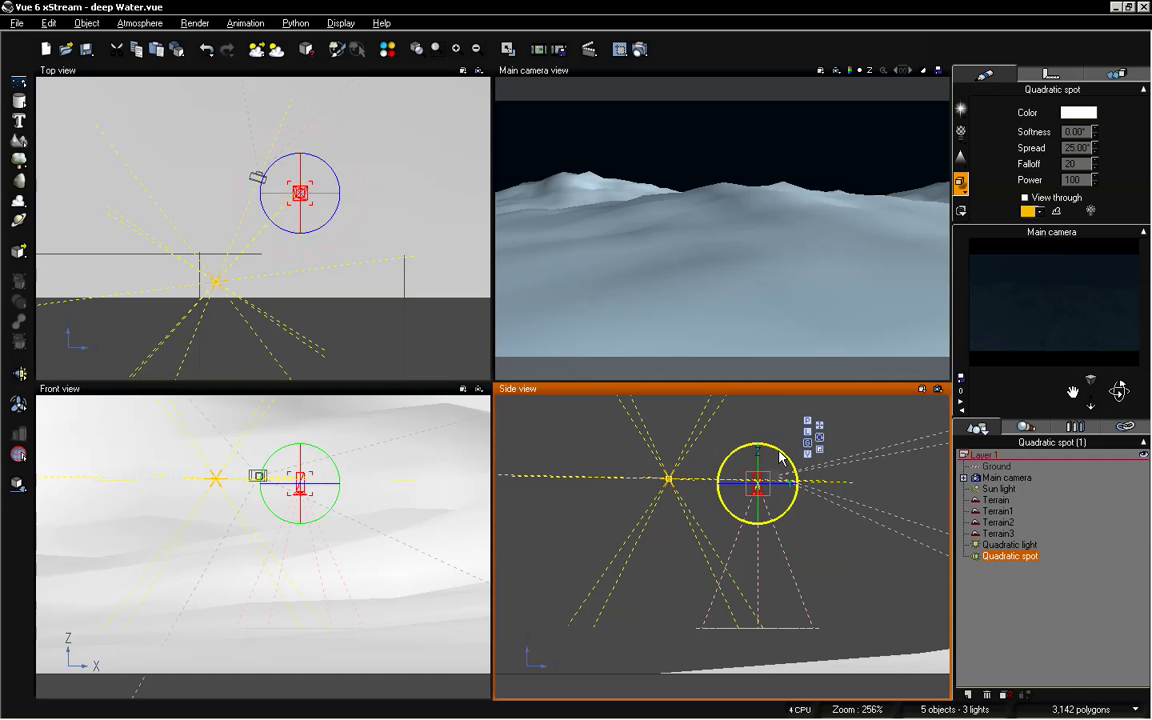
pyautogui.moveTo(785, 457); pyautogui.dragTo(718, 457)
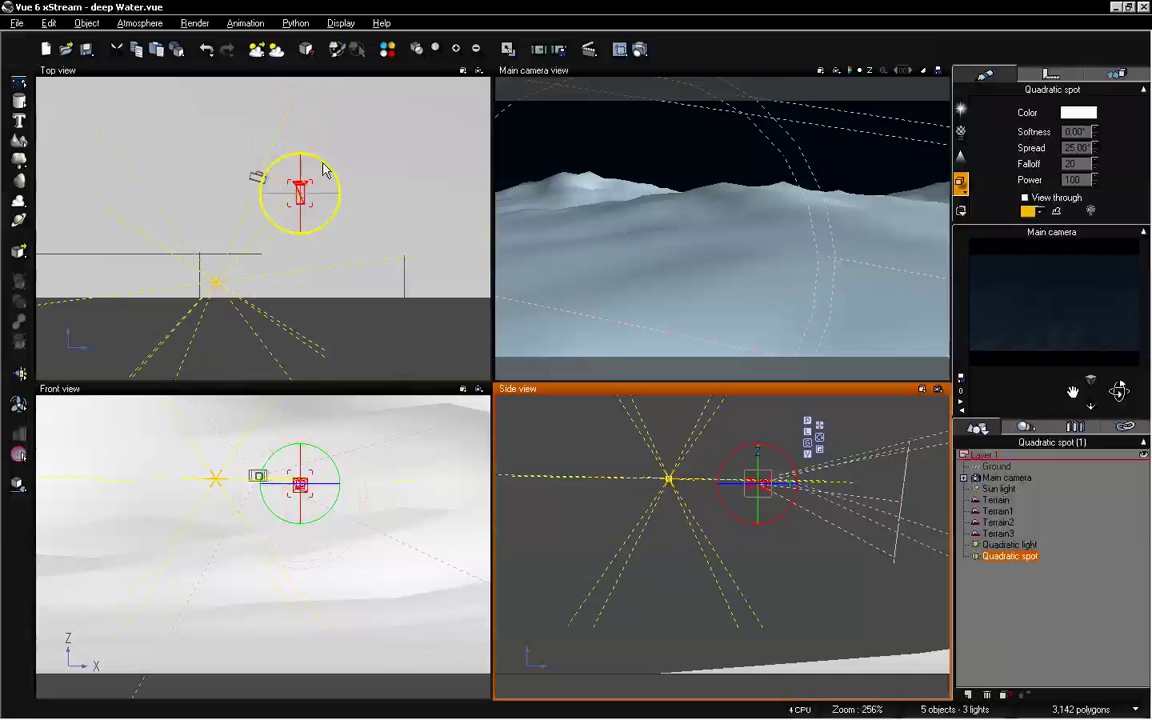
pyautogui.moveTo(323, 168)
pyautogui.mouseDown()
pyautogui.moveTo(338, 187)
pyautogui.moveTo(336, 172)
pyautogui.mouseUp()
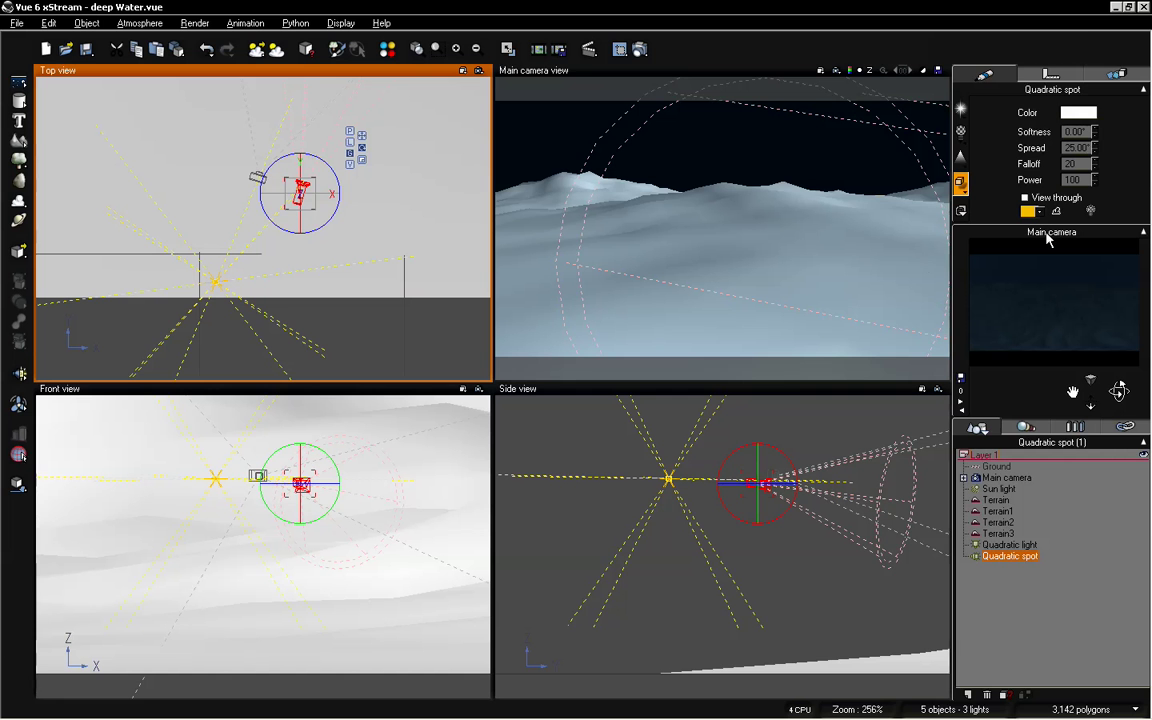
# - Link the quadratic spot to the main camera, clear the selection and tilt the camera down toward the sand
pyautogui.click(1116, 74)
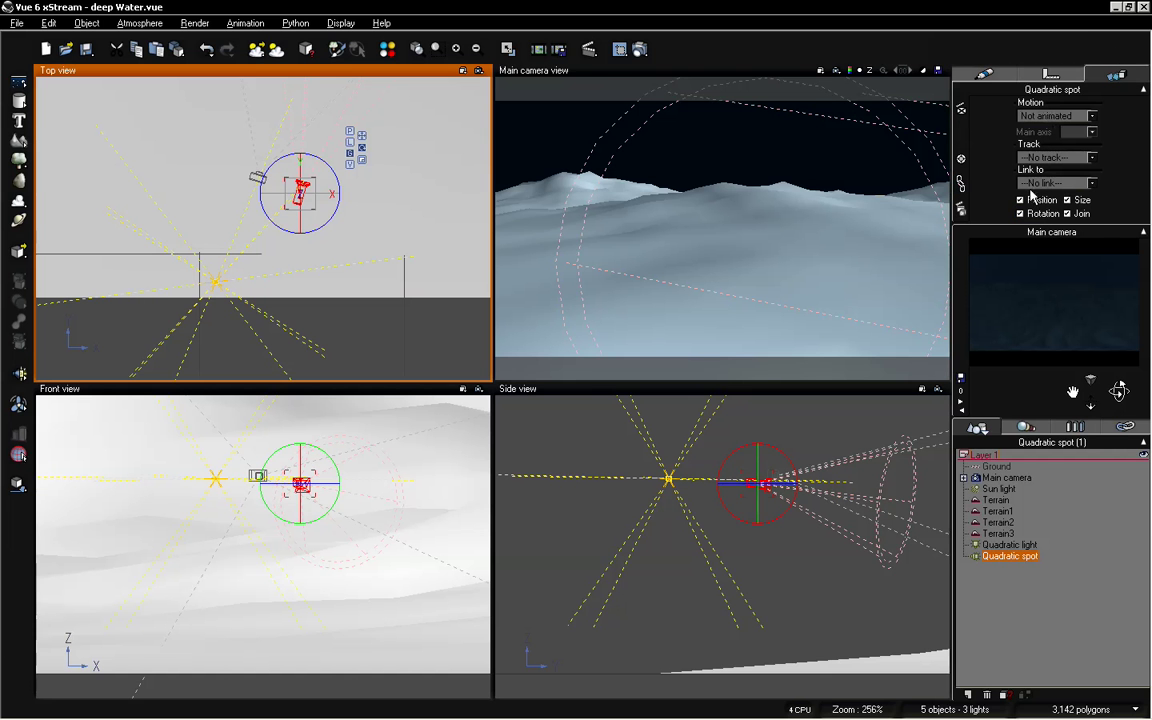
pyautogui.click(1088, 180)
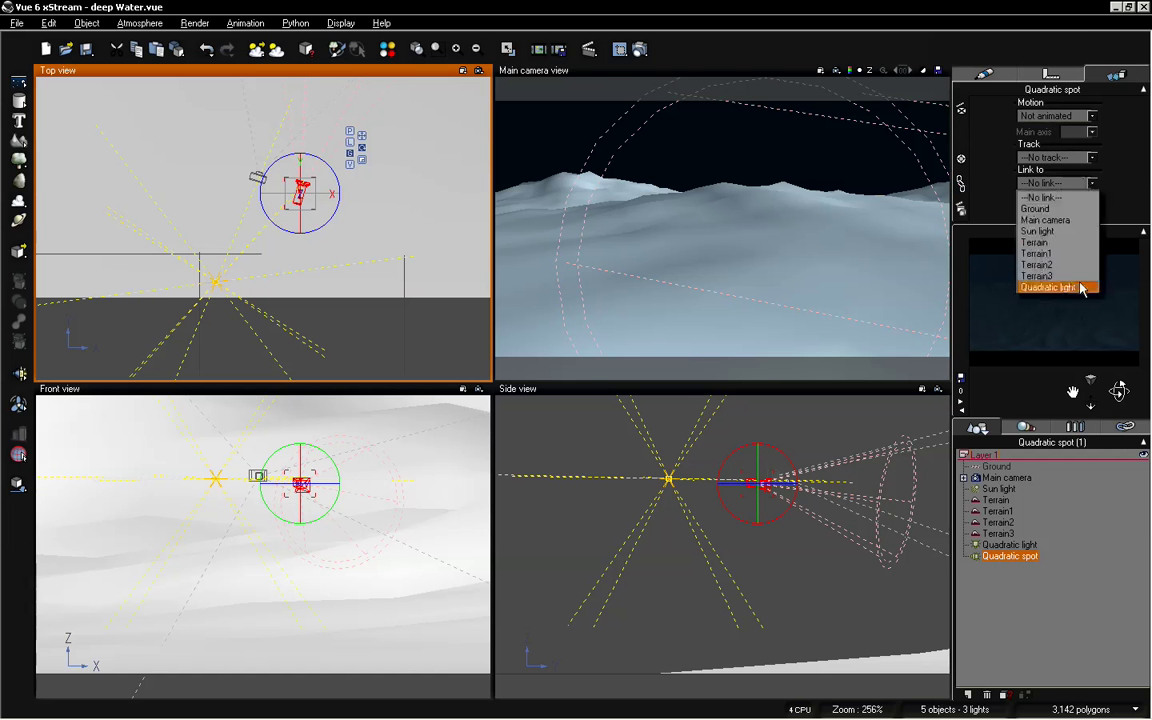
pyautogui.click(1066, 221)
pyautogui.click(1069, 603)
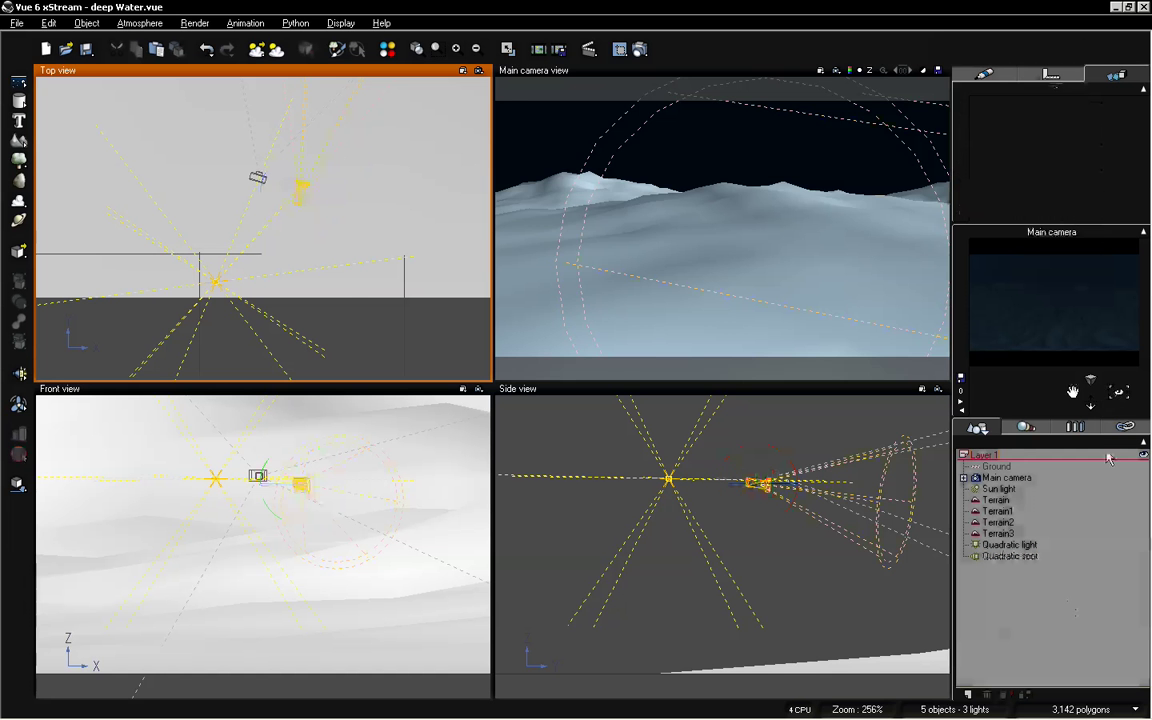
pyautogui.moveTo(1117, 389)
pyautogui.mouseDown()
pyautogui.moveTo(1117, 425)
pyautogui.moveTo(1118, 394)
pyautogui.mouseUp()
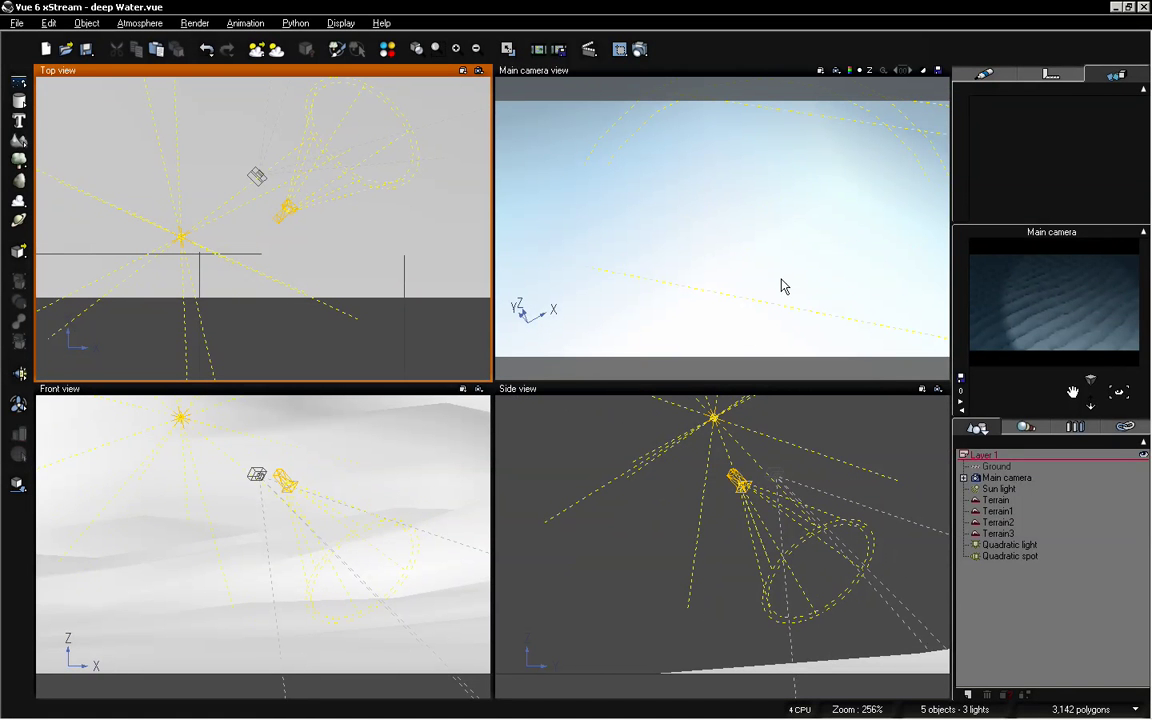
# - Set the quadratic spot's falloff to 70
pyautogui.click(1020, 557)
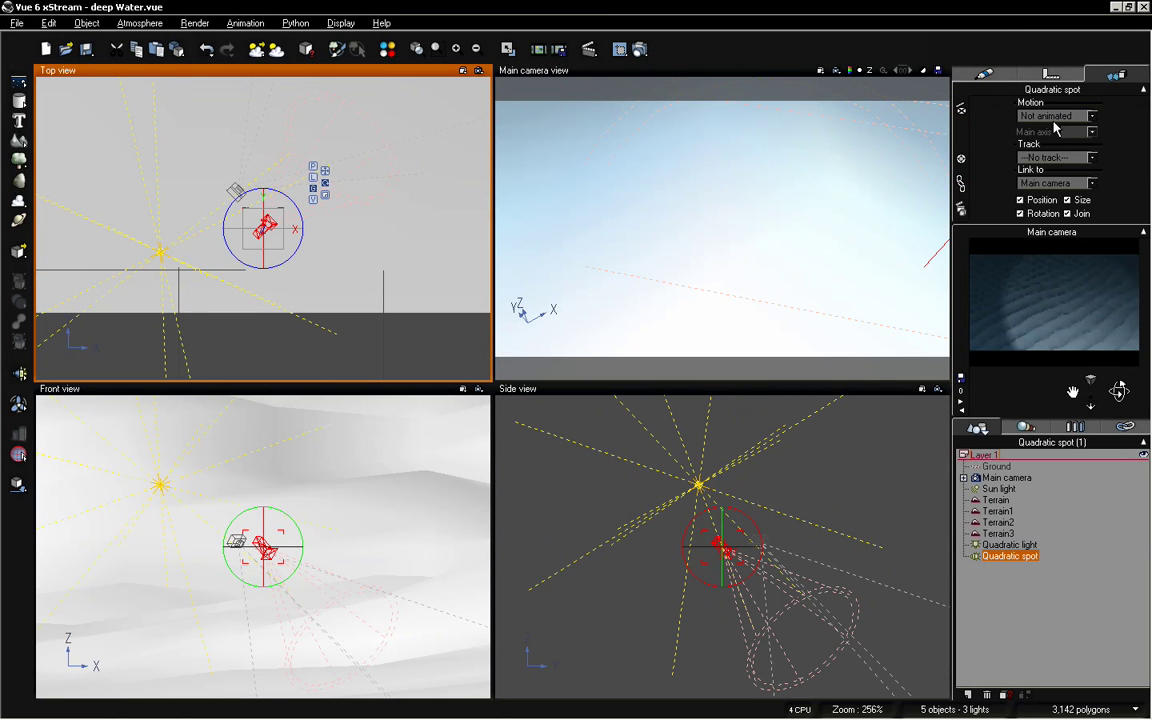
pyautogui.click(985, 75)
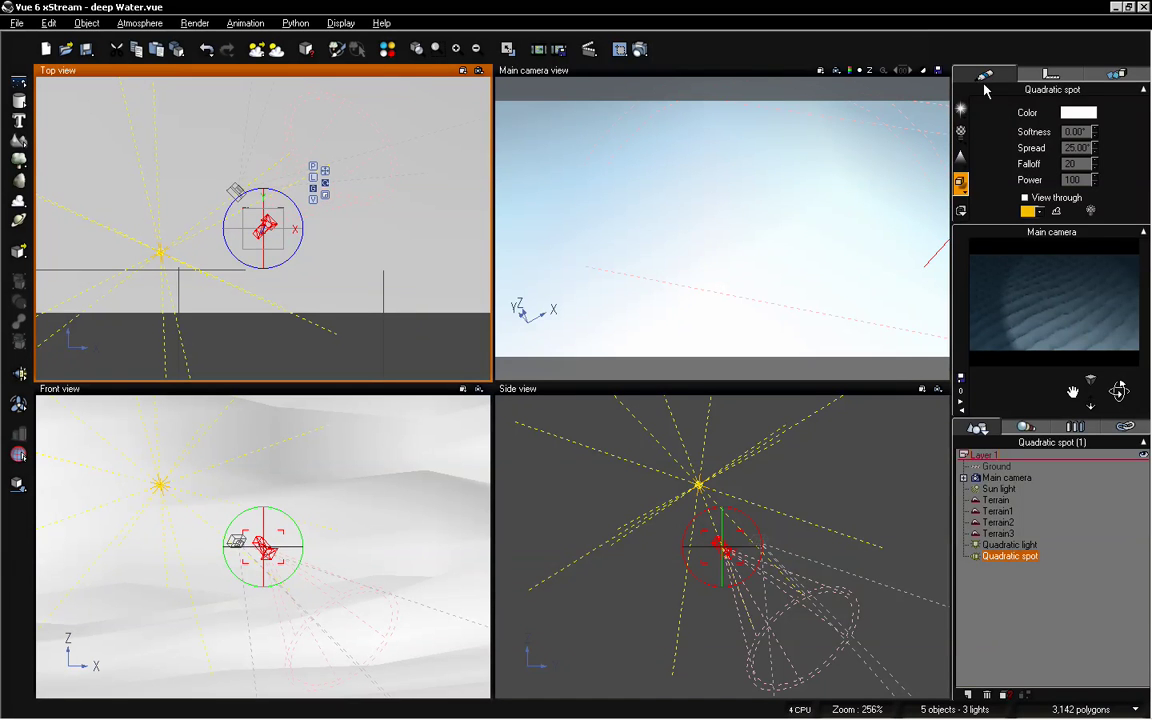
pyautogui.doubleClick(1075, 164)
pyautogui.moveTo(1095, 155); pyautogui.dragTo(1097, 170)
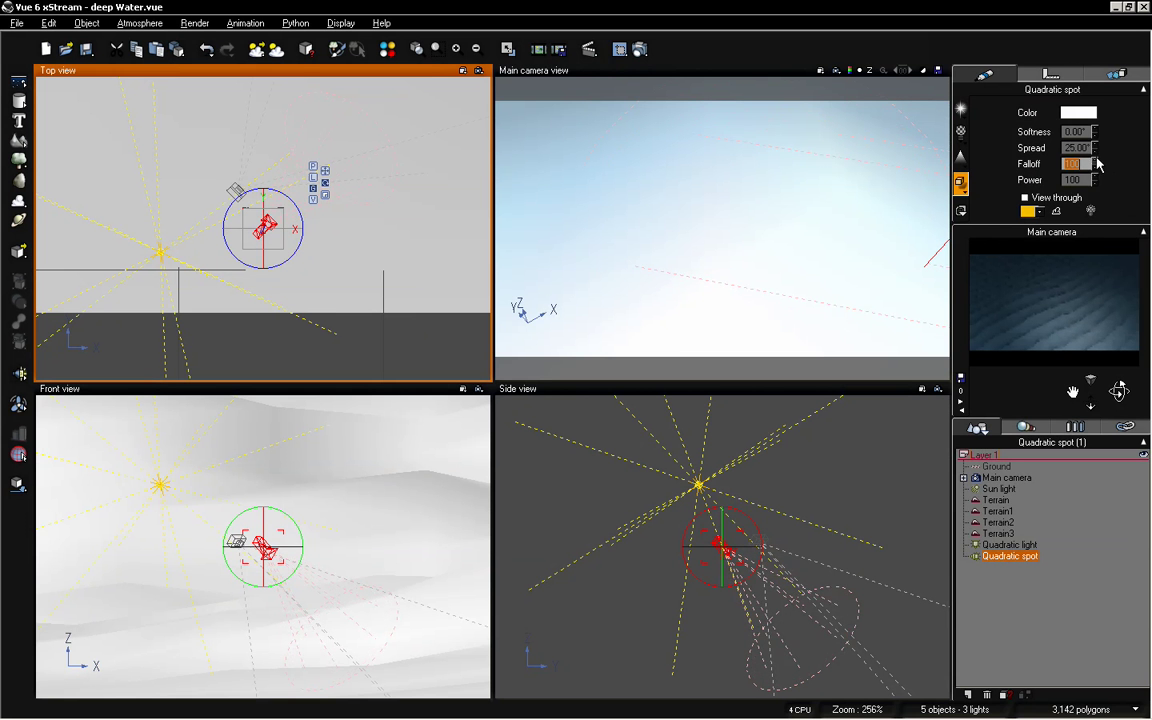
pyautogui.moveTo(1095, 168); pyautogui.dragTo(1095, 170)
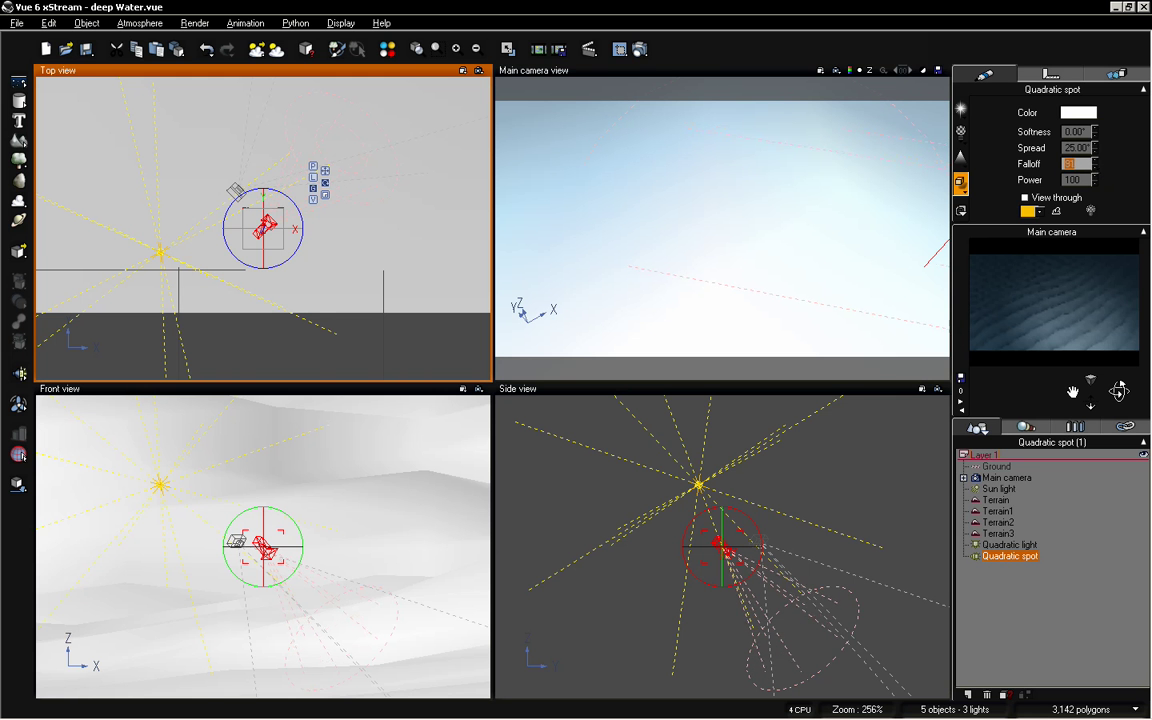
pyautogui.moveTo(1095, 170); pyautogui.dragTo(1097, 168)
# - Enable volumetric lighting on the quadratic spot and set its volumetric intensity to 0.62
pyautogui.click(966, 167)
pyautogui.click(988, 176)
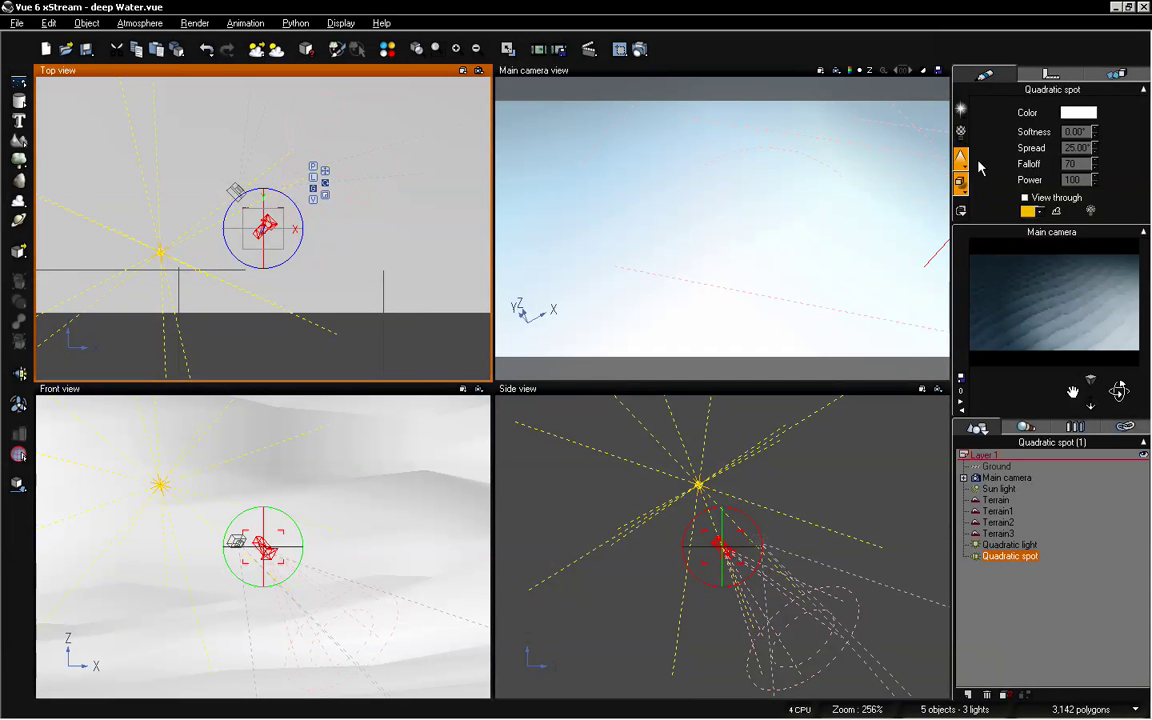
pyautogui.click(962, 162)
pyautogui.click(995, 195)
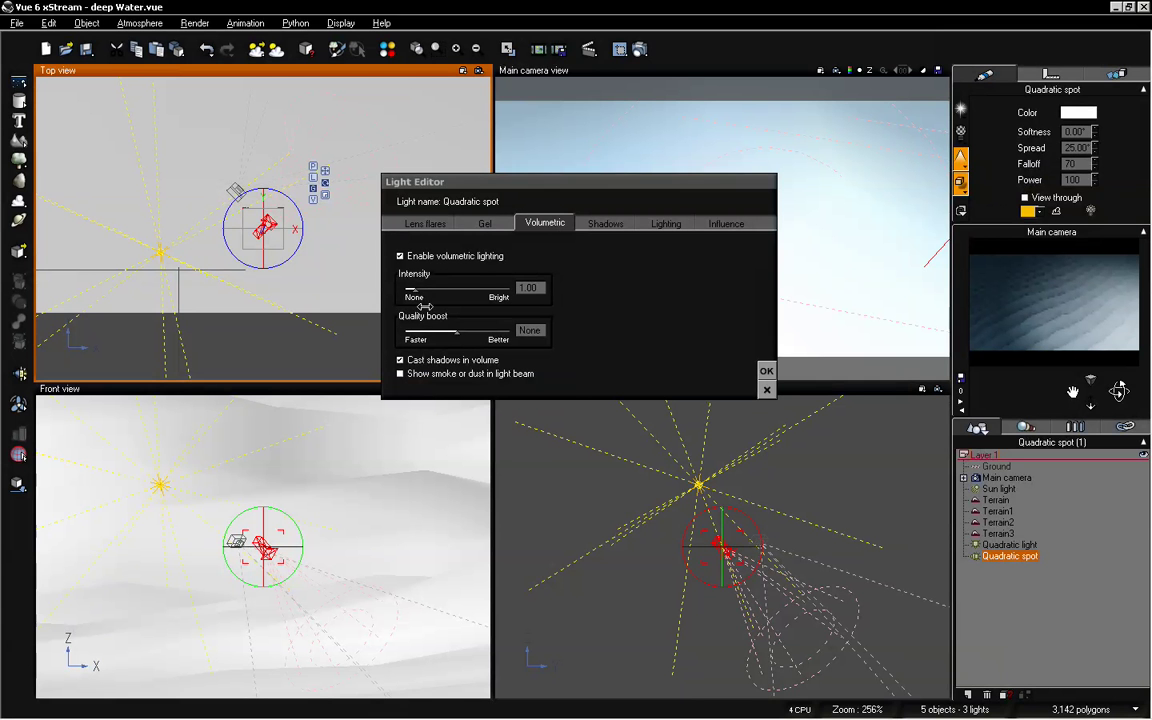
pyautogui.moveTo(420, 289); pyautogui.dragTo(412, 290)
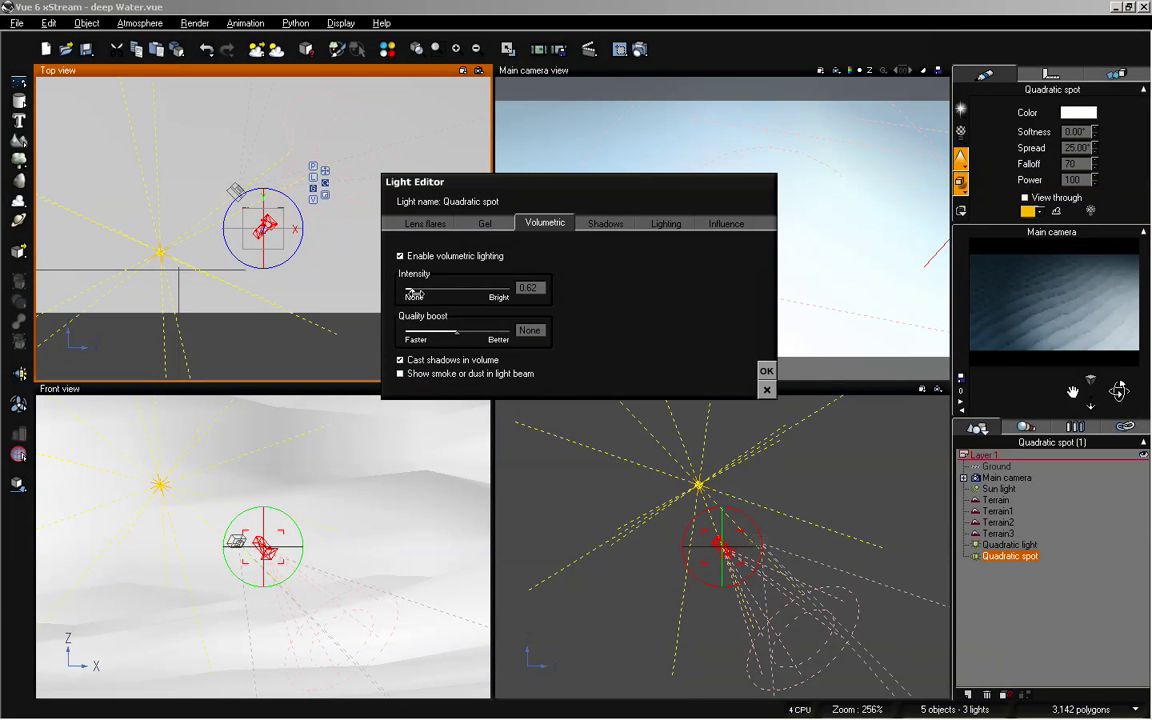
pyautogui.click(766, 370)
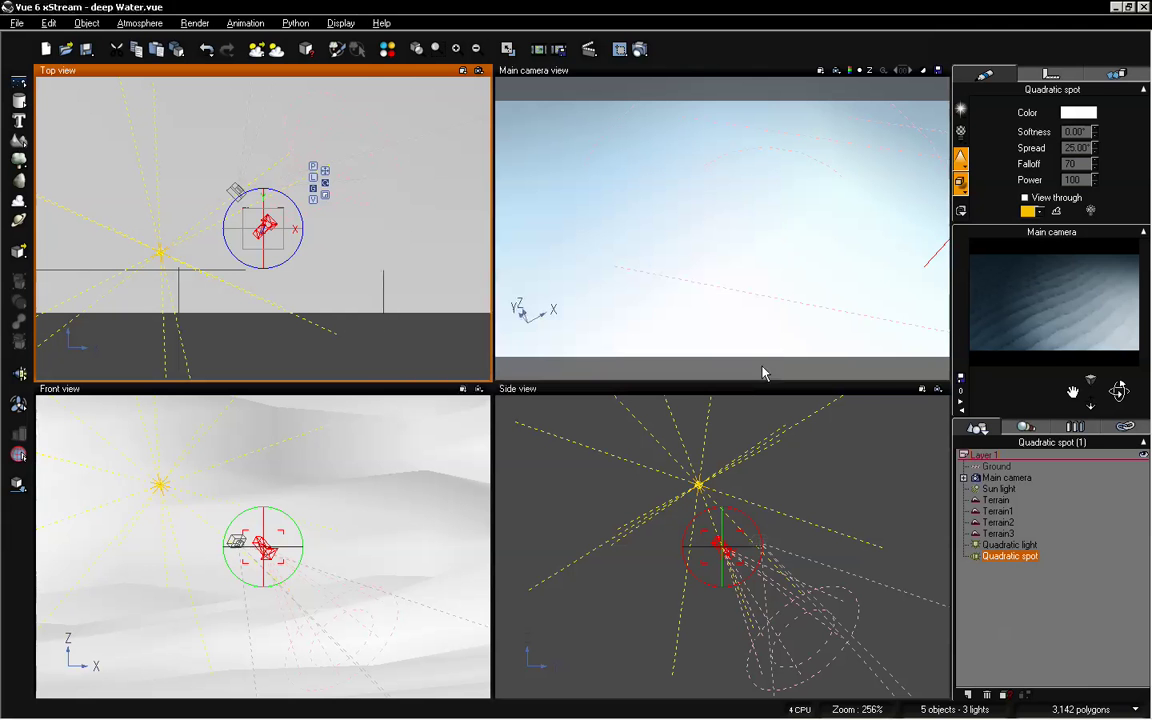
# - Set the quadratic spot's power to 90 and its color to the saved pale blue favorite
pyautogui.click(1076, 179)
pyautogui.write('80')
pyautogui.press('Return')
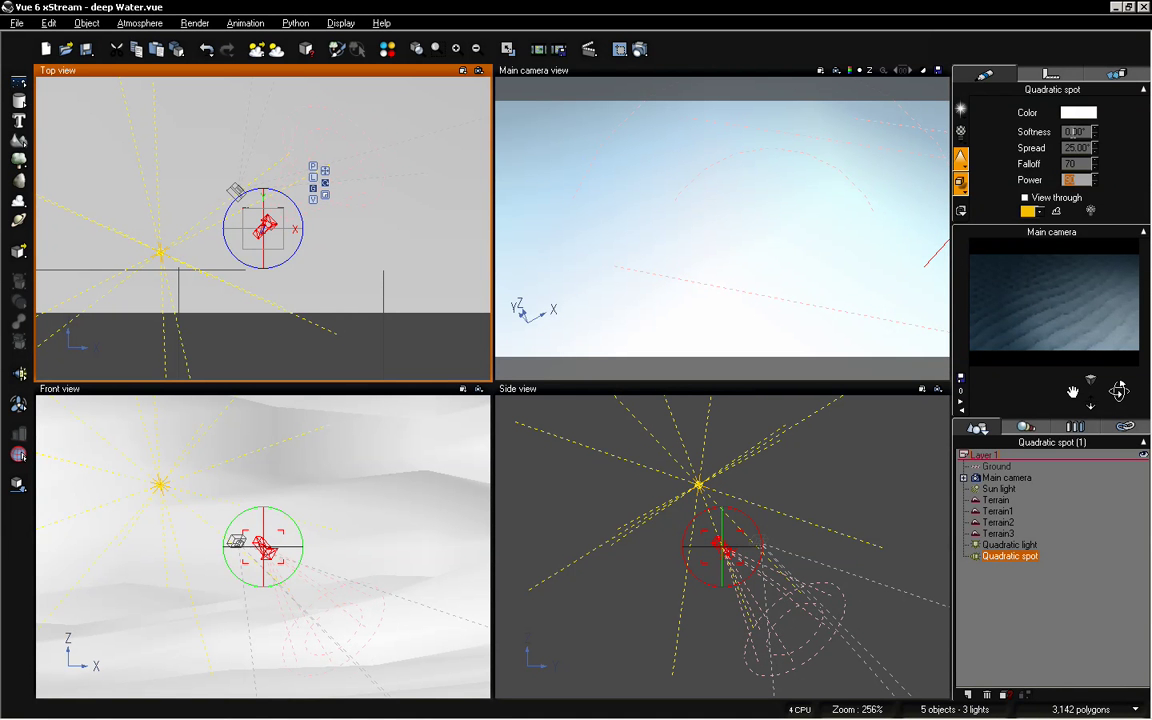
pyautogui.rightClick(1075, 114)
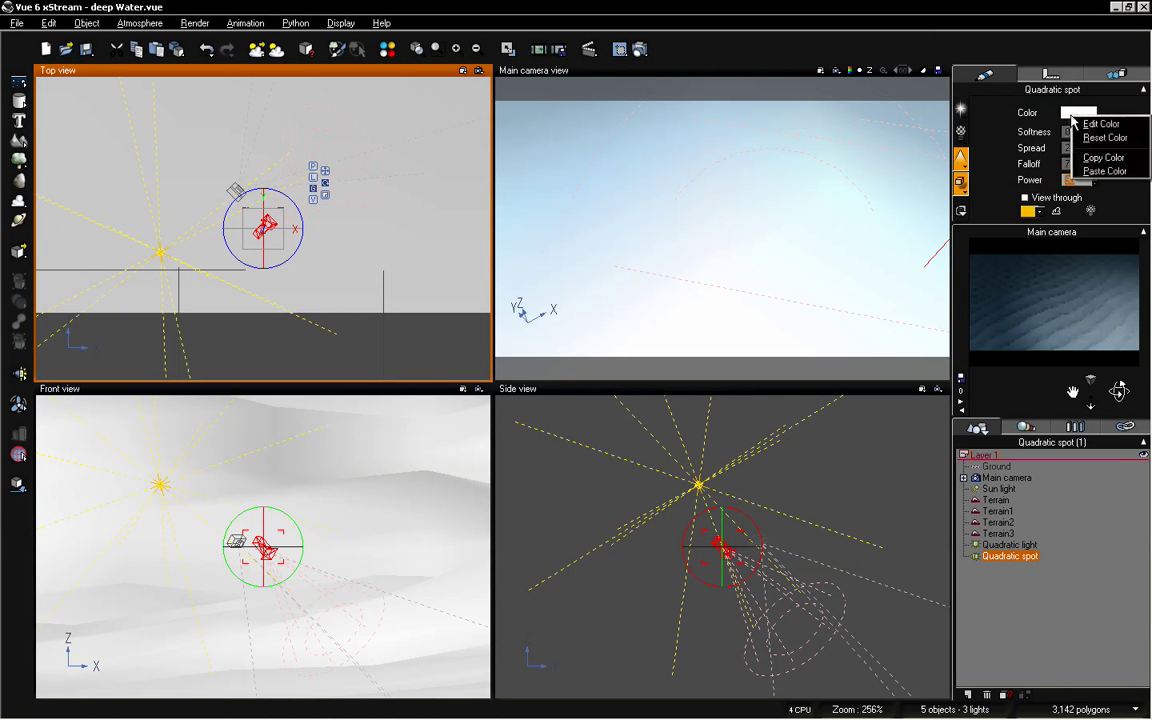
pyautogui.click(1100, 124)
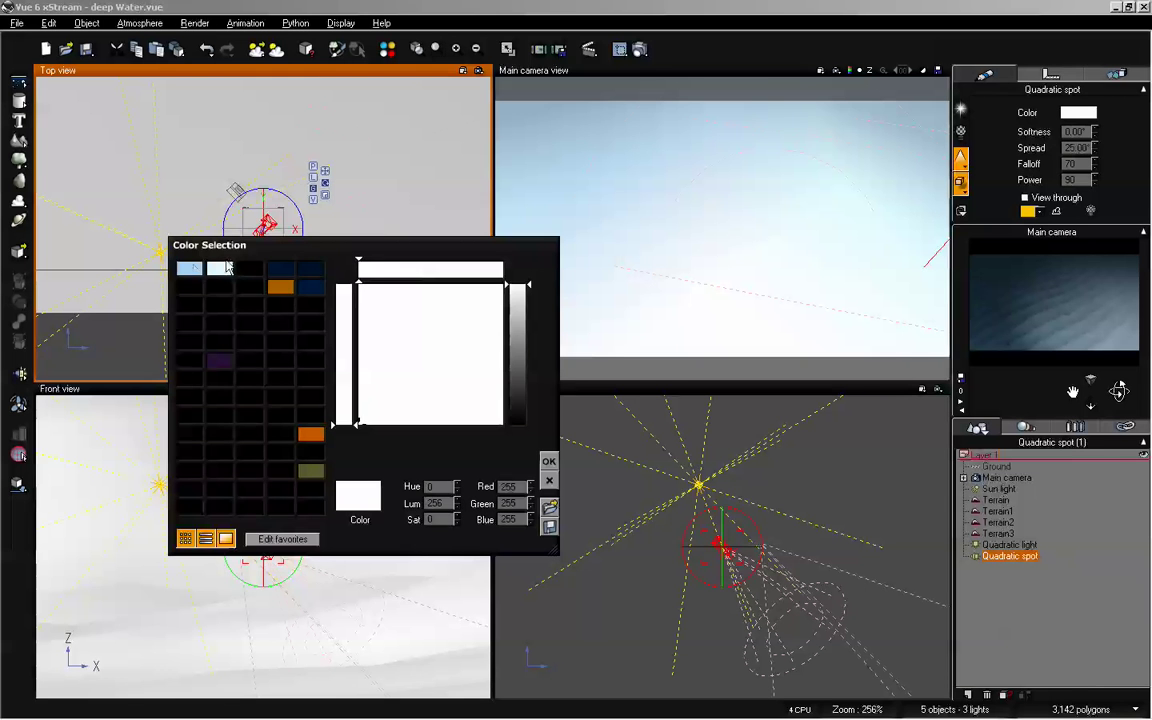
pyautogui.click(189, 268)
pyautogui.click(548, 461)
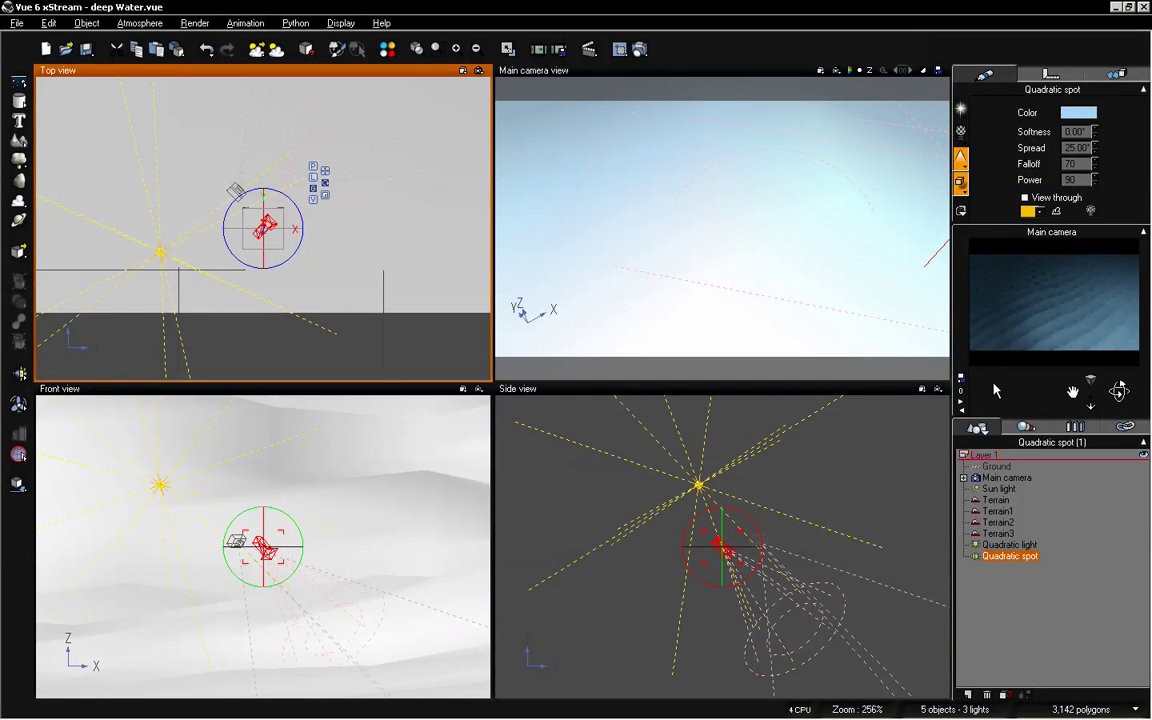
# - Tilt the main camera back up toward the hills and narrow the quadratic spot's spread to 12.50°
pyautogui.moveTo(1089, 403); pyautogui.dragTo(1119, 391)
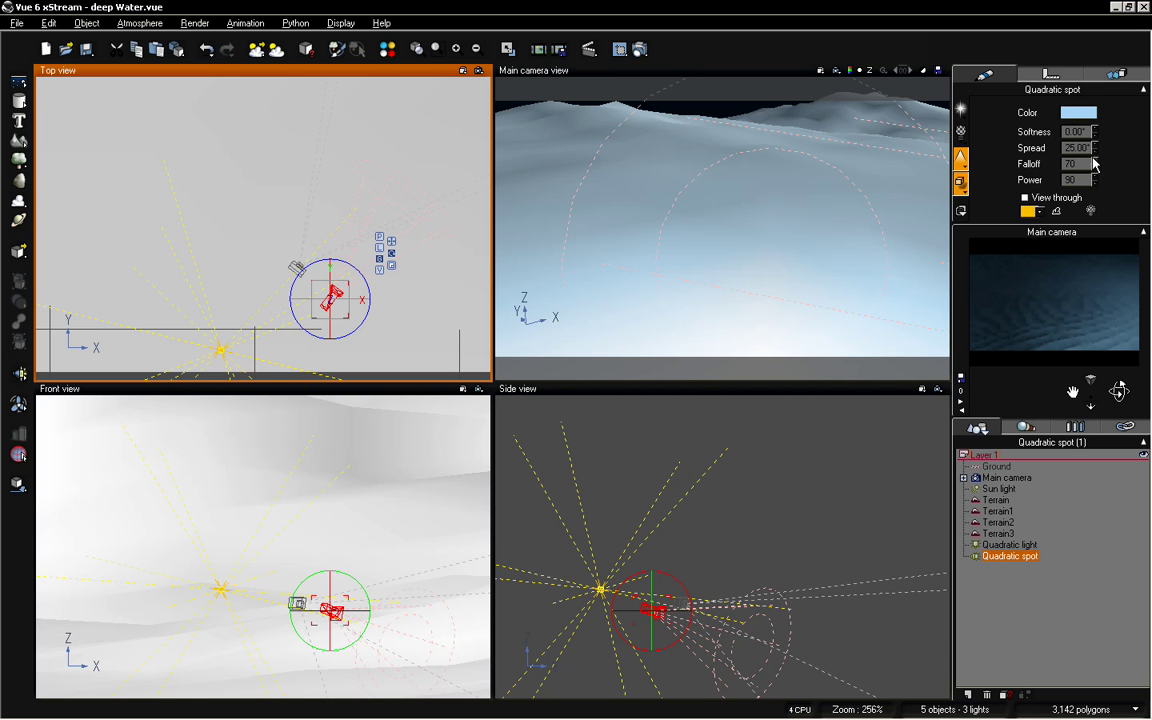
pyautogui.moveTo(1095, 148); pyautogui.dragTo(1095, 170)
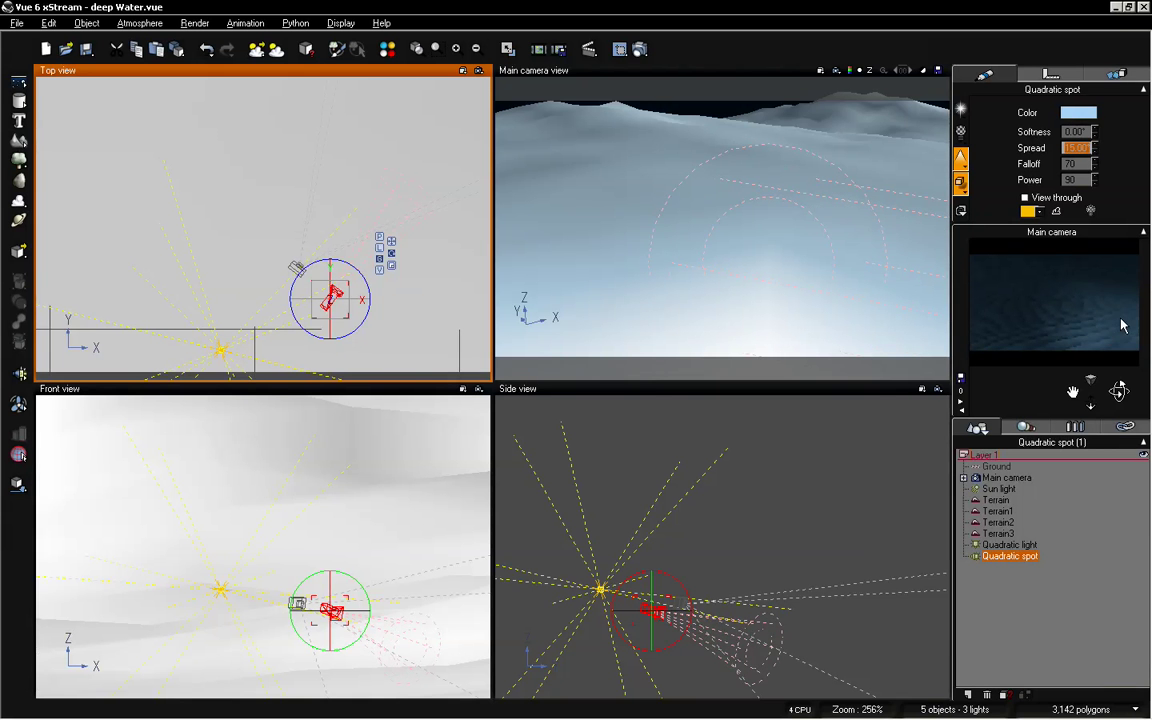
pyautogui.moveTo(1095, 150); pyautogui.dragTo(1095, 160)
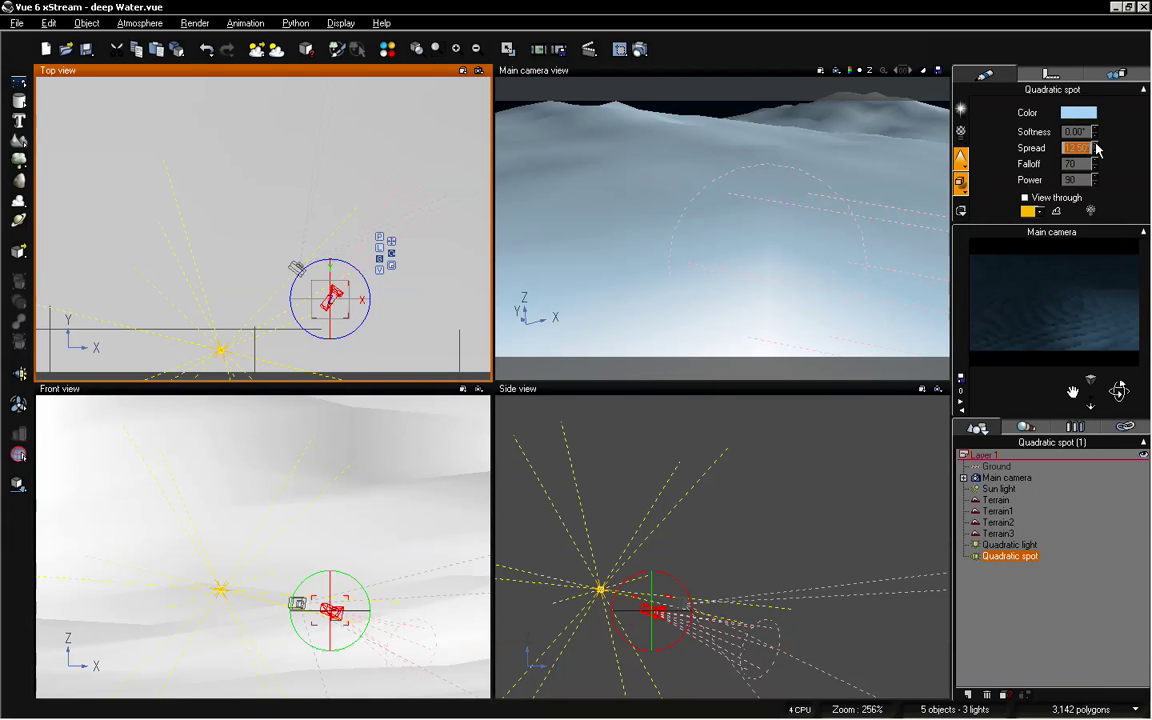
# - Raise the quadratic spot slightly to bring it closer to the main camera's height
pyautogui.click(685, 578)
pyautogui.click(699, 567)
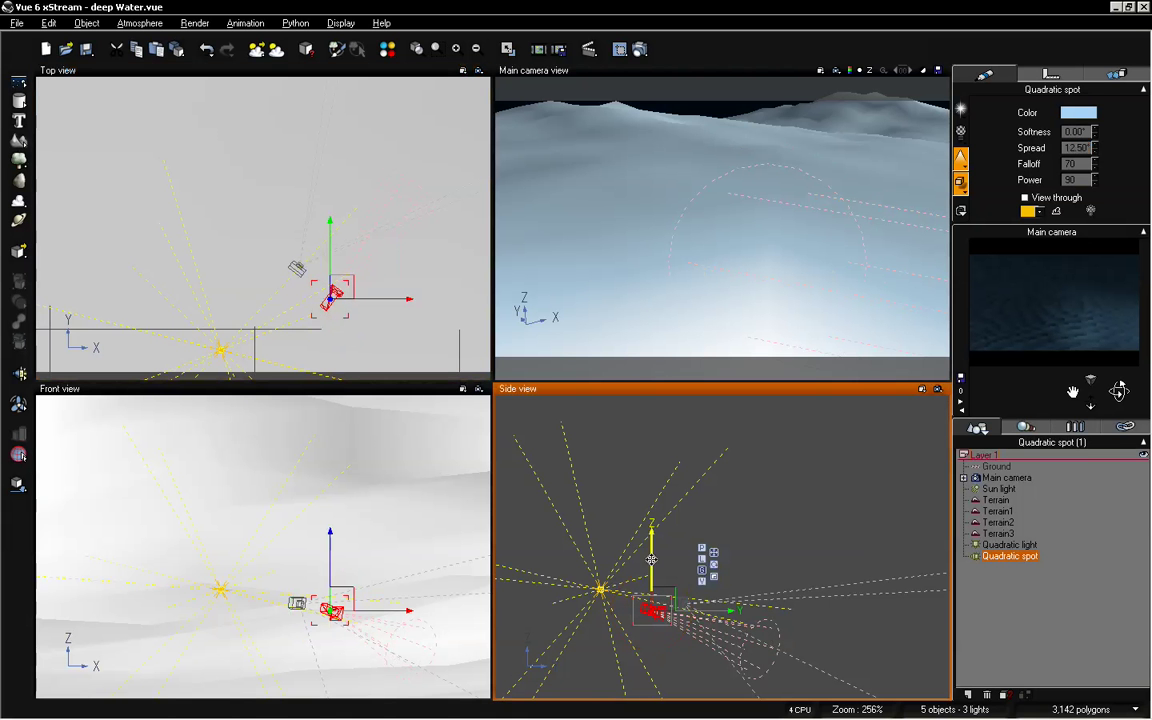
pyautogui.moveTo(652, 560); pyautogui.dragTo(651, 553)
pyautogui.moveTo(652, 563)
pyautogui.mouseDown()
pyautogui.moveTo(655, 596)
pyautogui.moveTo(650, 588)
pyautogui.mouseUp()
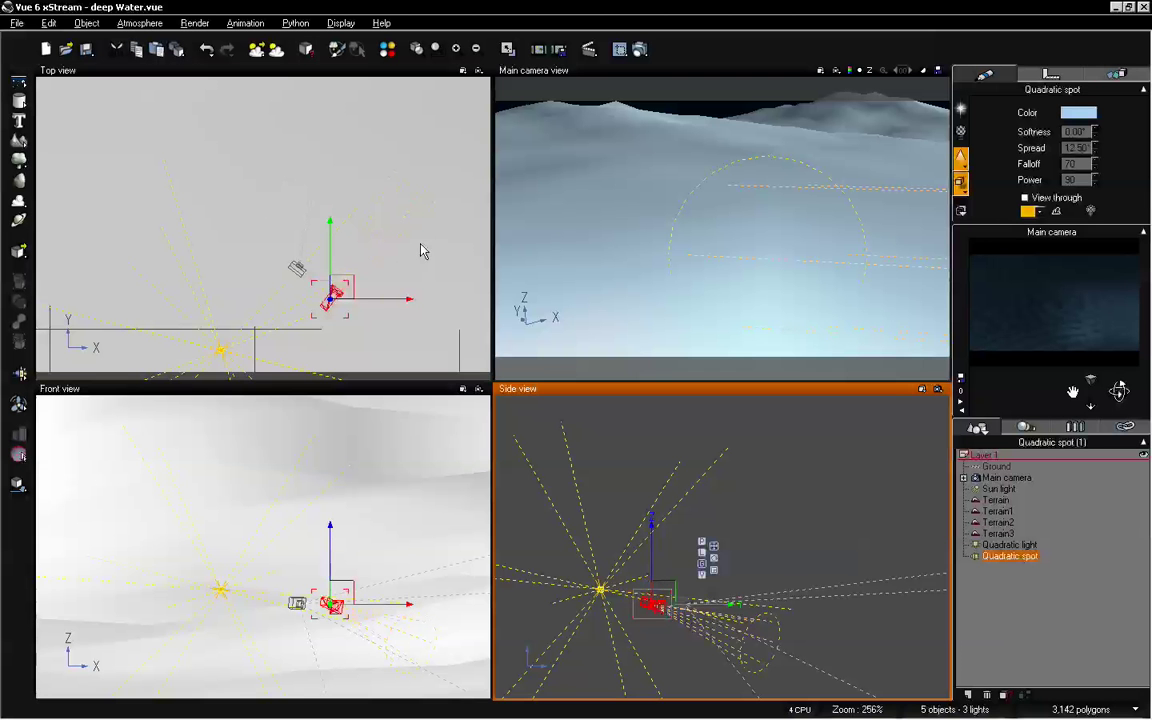
# - Duplicate the quadratic spot and place the copy on the opposite side of the main camera
pyautogui.click(270, 257)
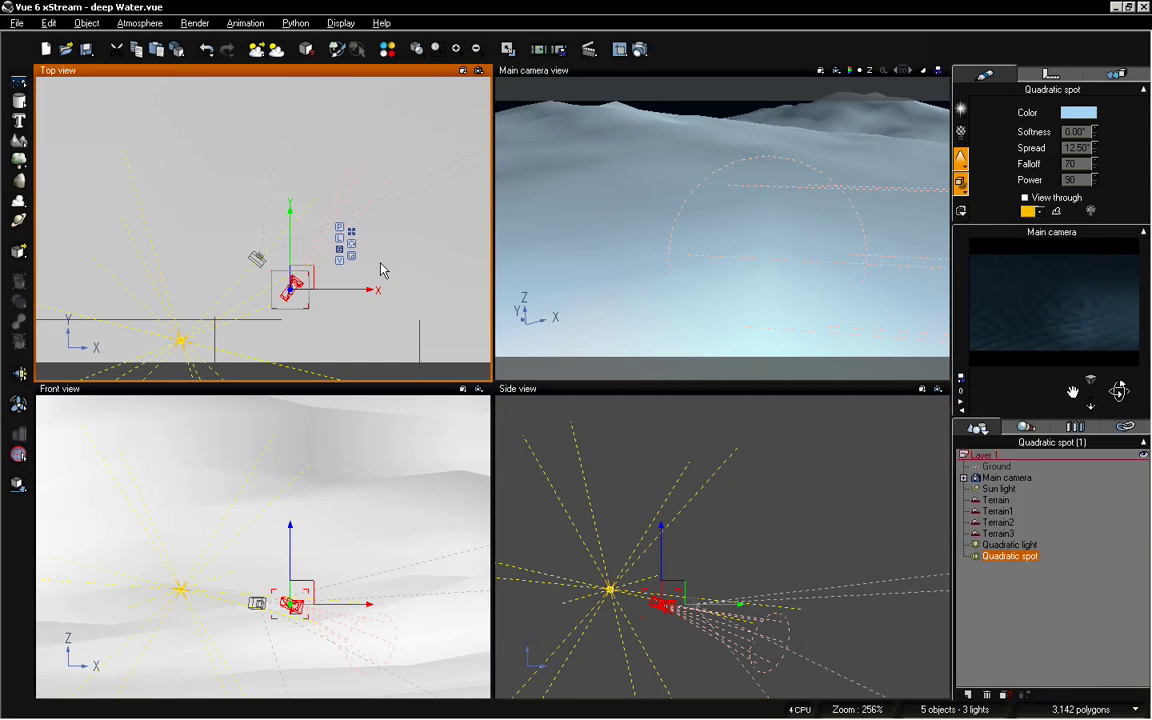
pyautogui.hotkey('ctrl', 'd')
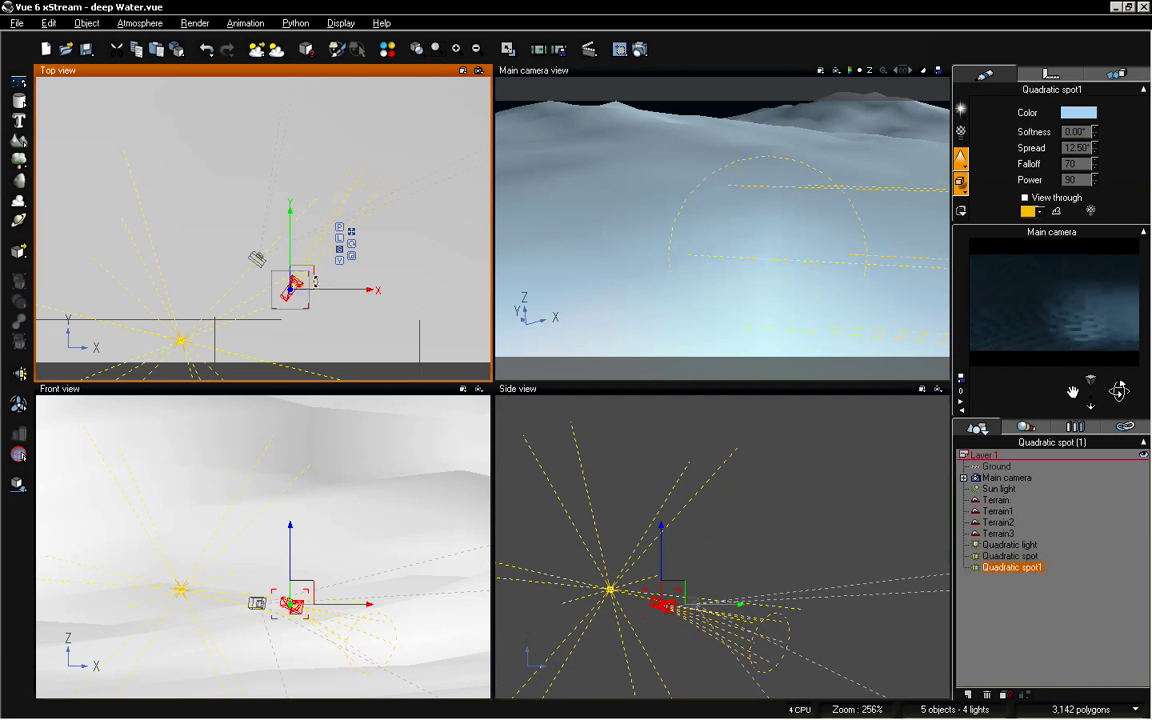
pyautogui.moveTo(299, 272); pyautogui.dragTo(252, 234)
pyautogui.click(272, 184)
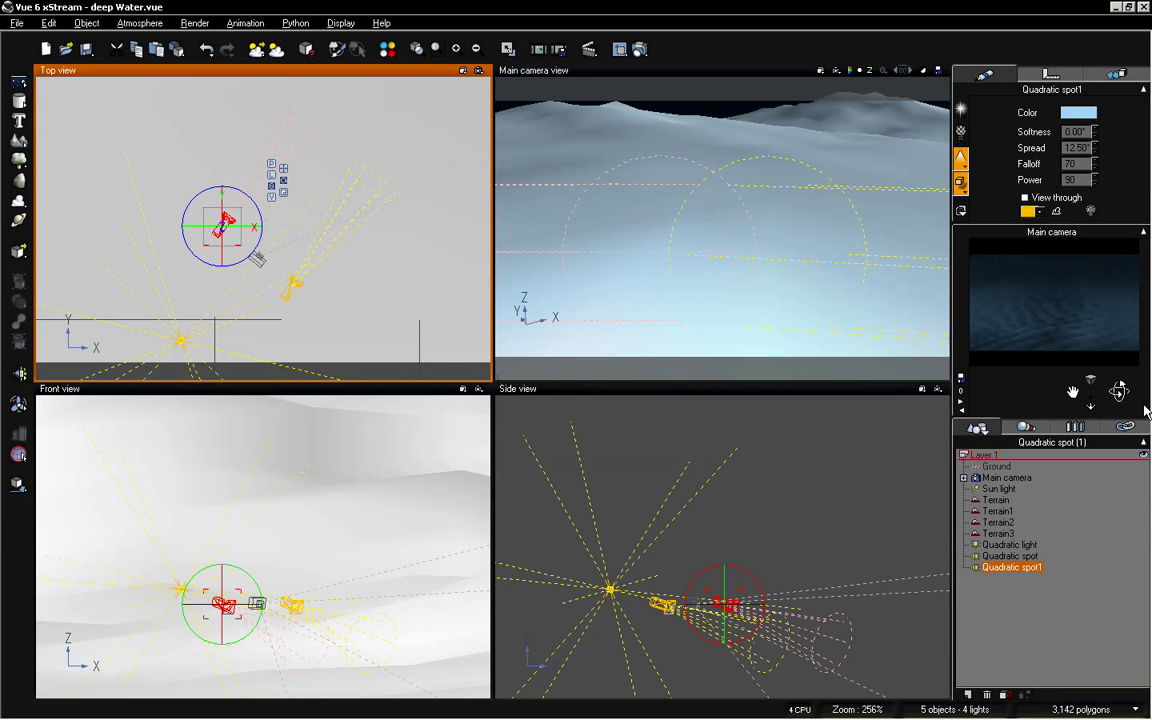
# - Link the duplicated spot to the main camera, clear the selection and reframe the camera with the hills below a dark sky
pyautogui.click(1116, 73)
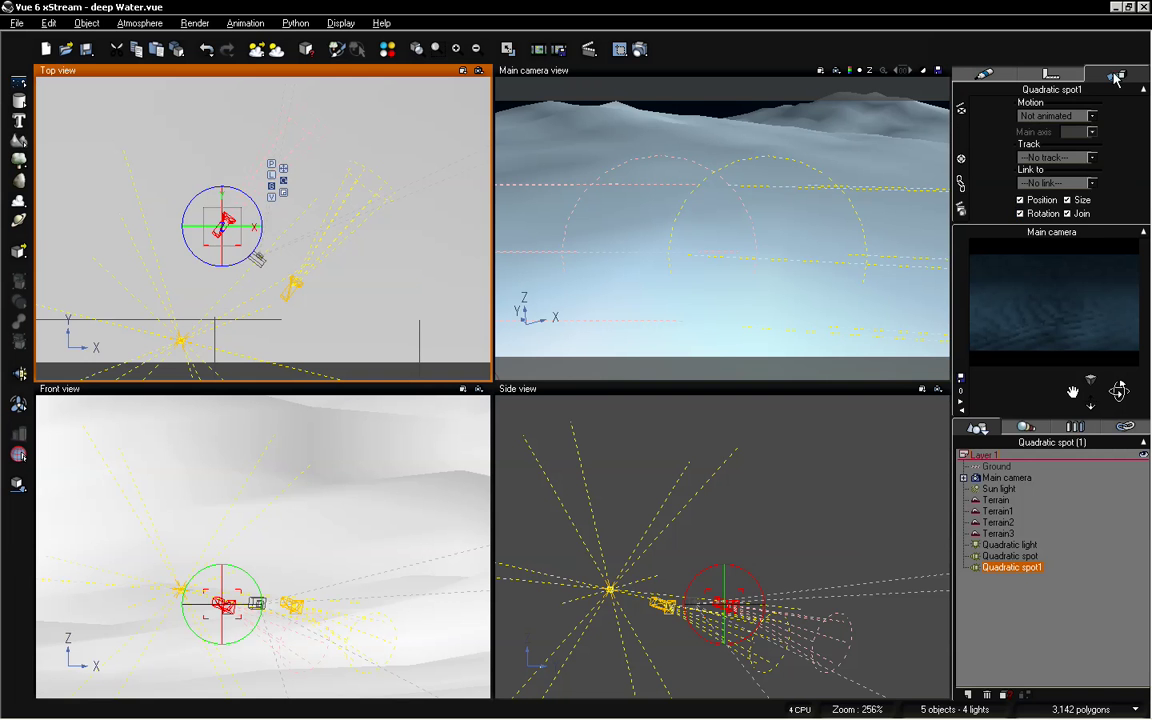
pyautogui.click(1064, 188)
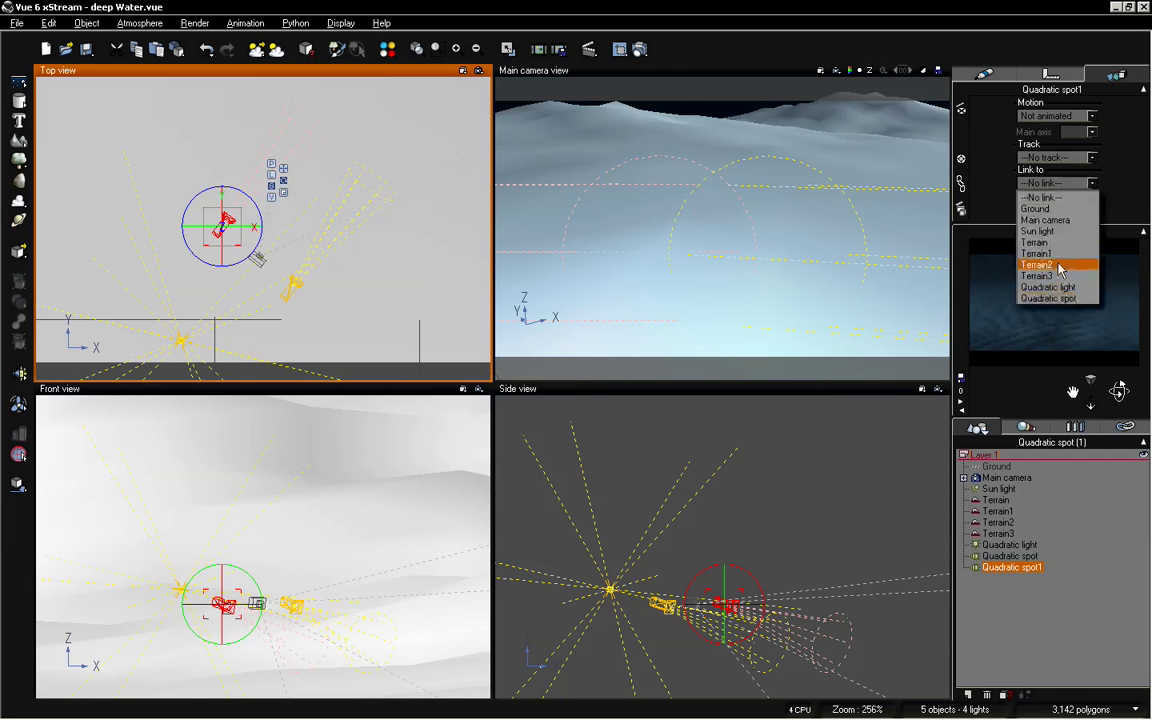
pyautogui.click(1058, 221)
pyautogui.click(940, 560)
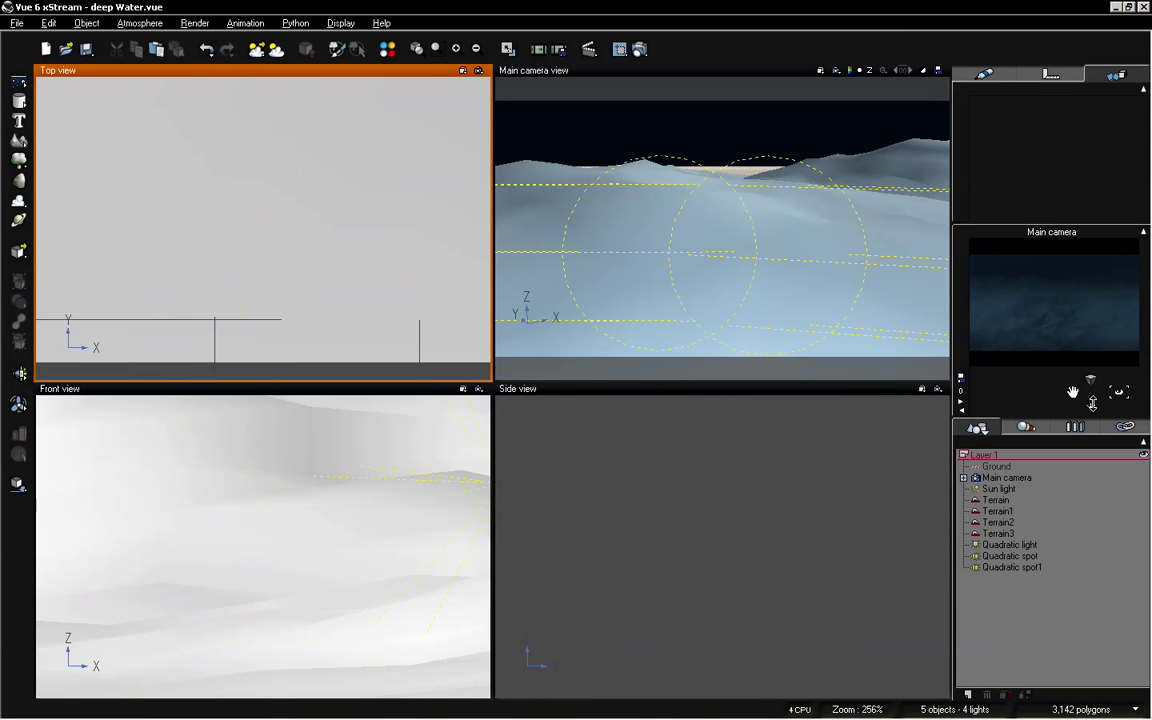
pyautogui.moveTo(1092, 403); pyautogui.dragTo(1071, 388)
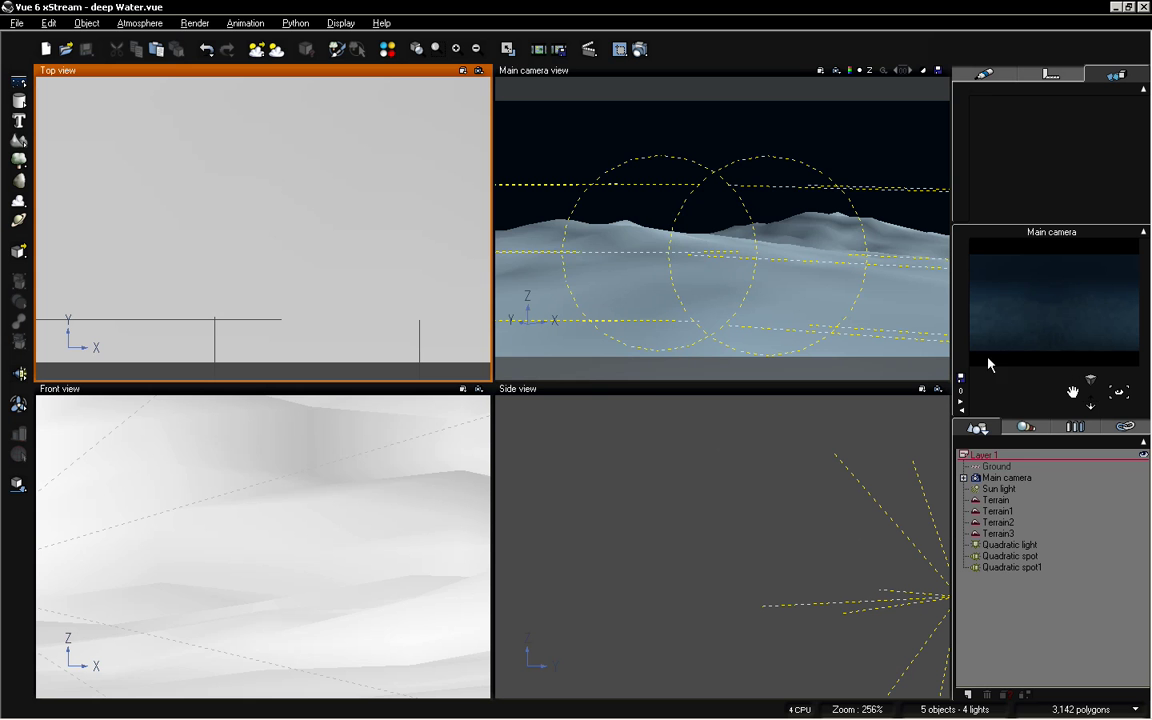
# - Lower the atmosphere's global light intensity to -2.00
pyautogui.click(140, 23)
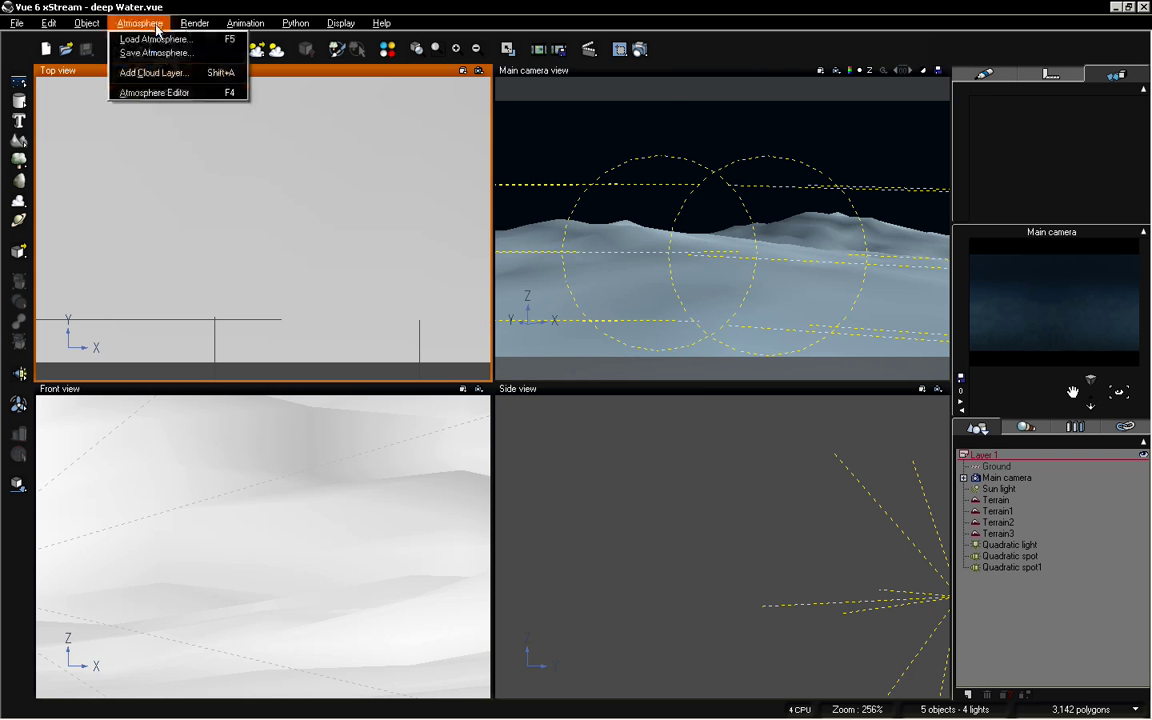
pyautogui.click(160, 92)
pyautogui.click(340, 166)
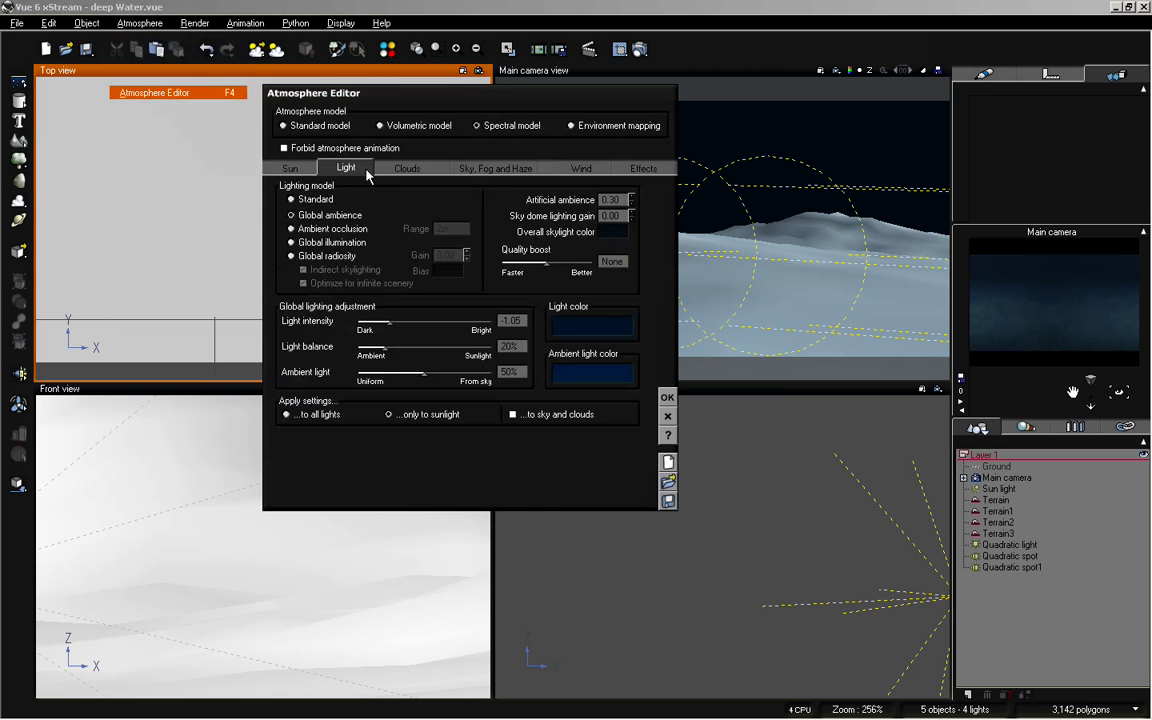
pyautogui.moveTo(397, 320); pyautogui.dragTo(362, 318)
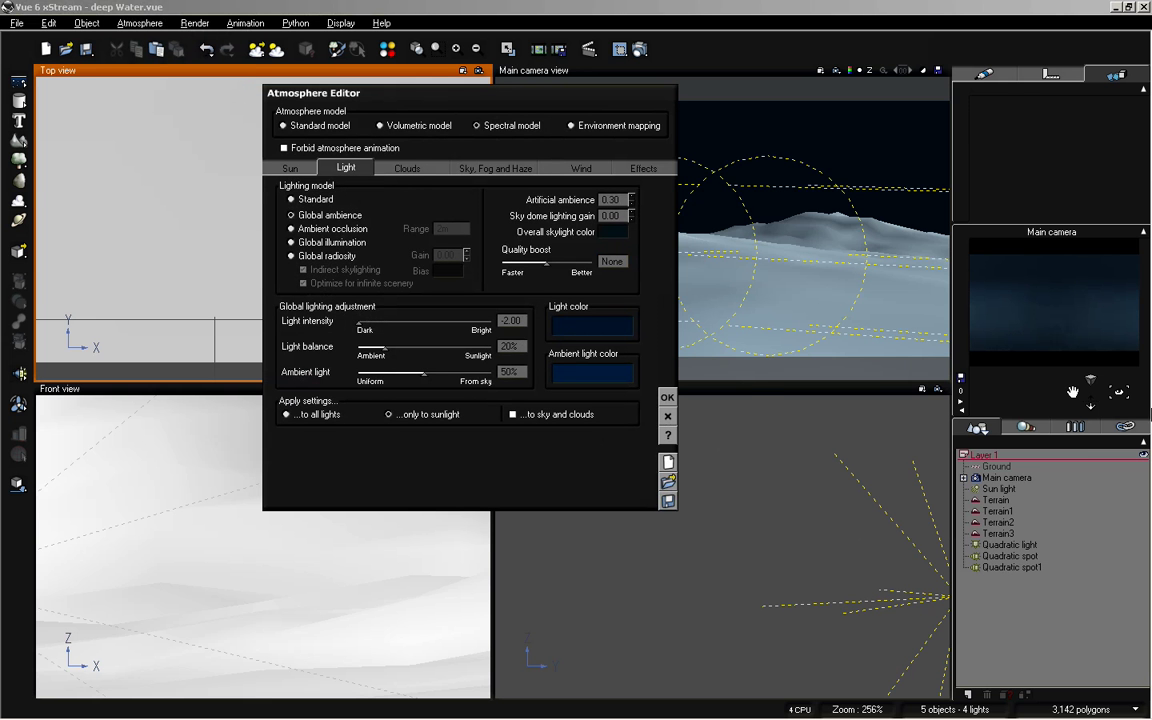
# - Reframe the main camera over the sandy hills and accept the atmosphere settings
pyautogui.moveTo(1073, 390); pyautogui.dragTo(1111, 393)
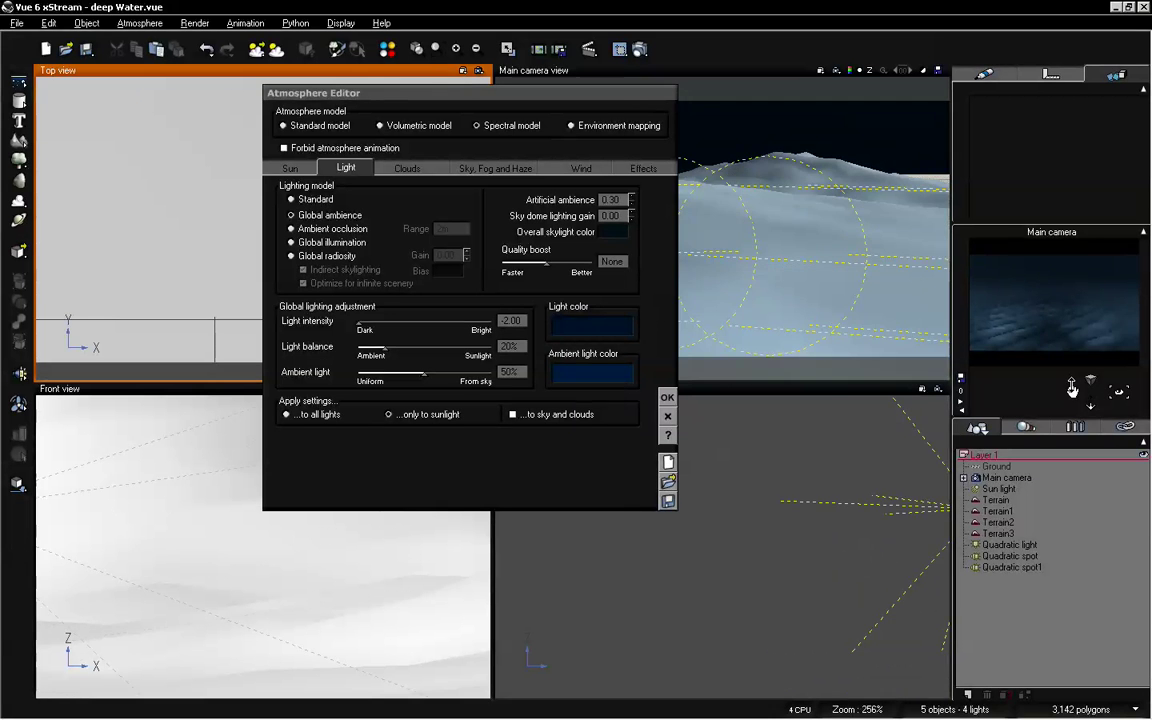
pyautogui.moveTo(1118, 391); pyautogui.dragTo(1090, 407)
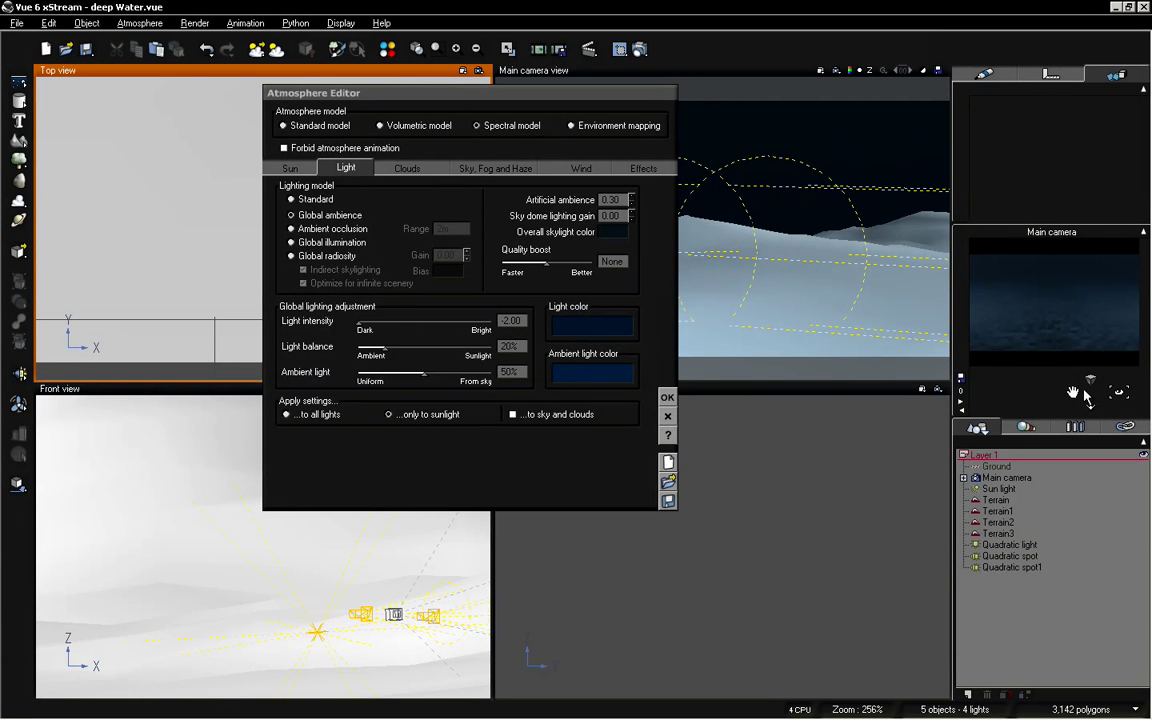
pyautogui.moveTo(1090, 400); pyautogui.dragTo(1093, 402)
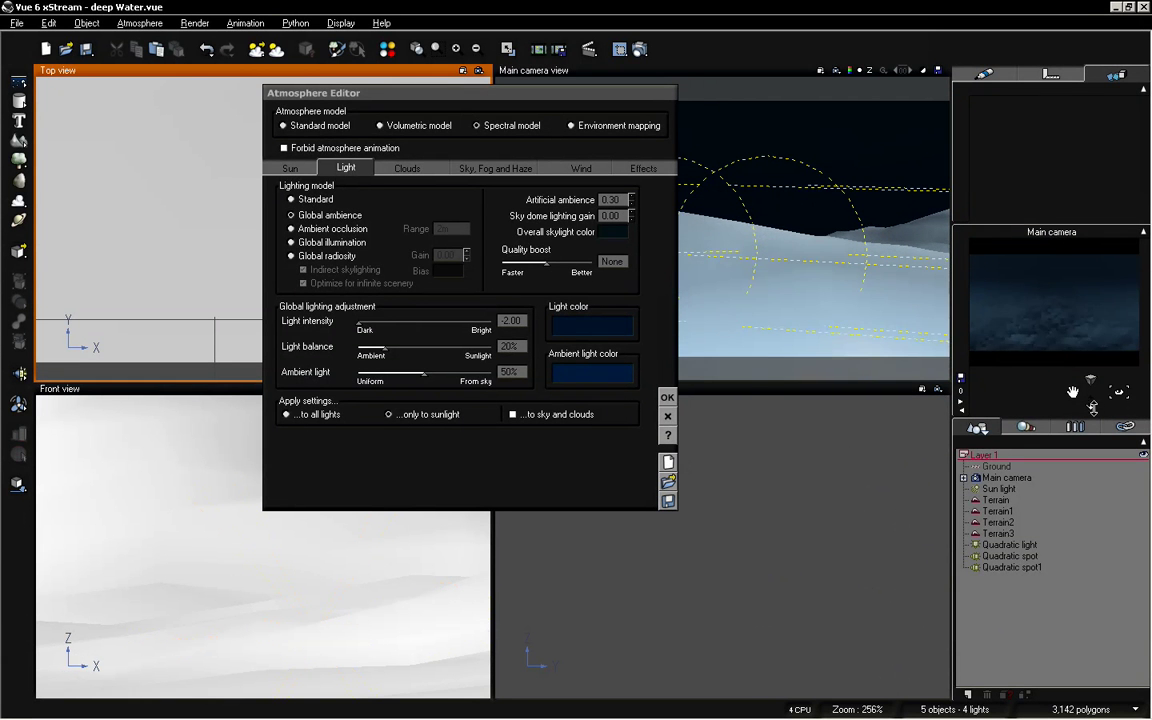
pyautogui.click(667, 397)
# - Render the main camera view to check the darker lighting, accept the post-render options and close the render
pyautogui.click(588, 49)
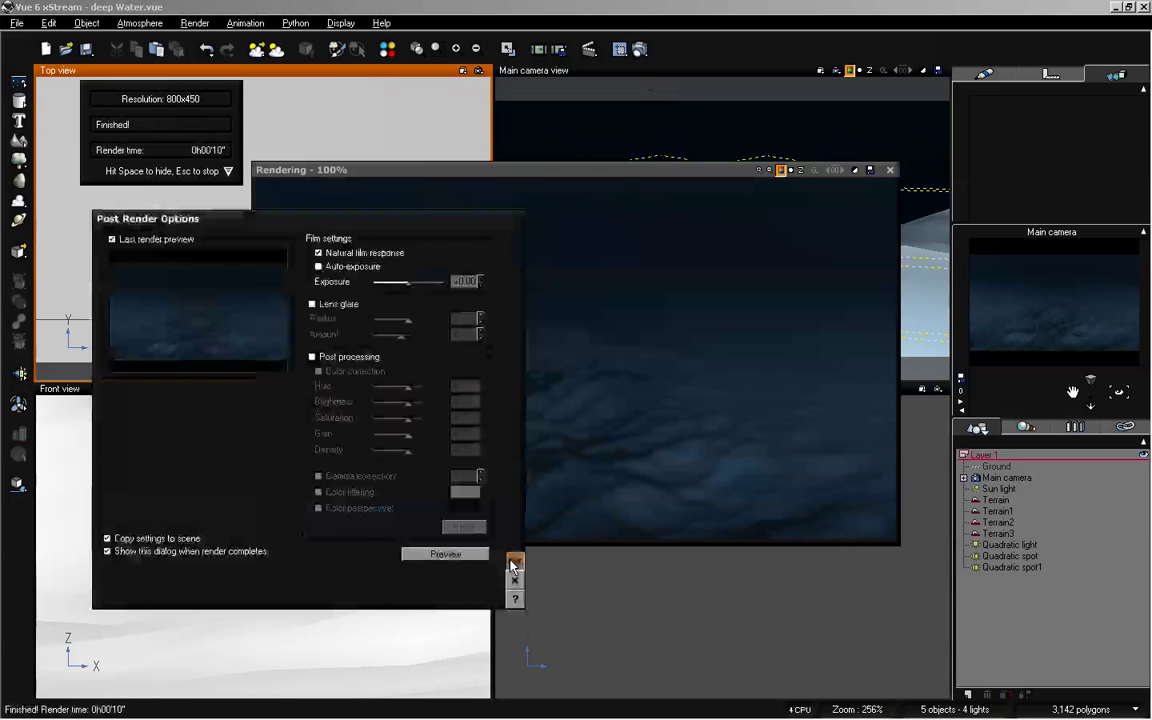
pyautogui.moveTo(640, 176); pyautogui.dragTo(631, 167)
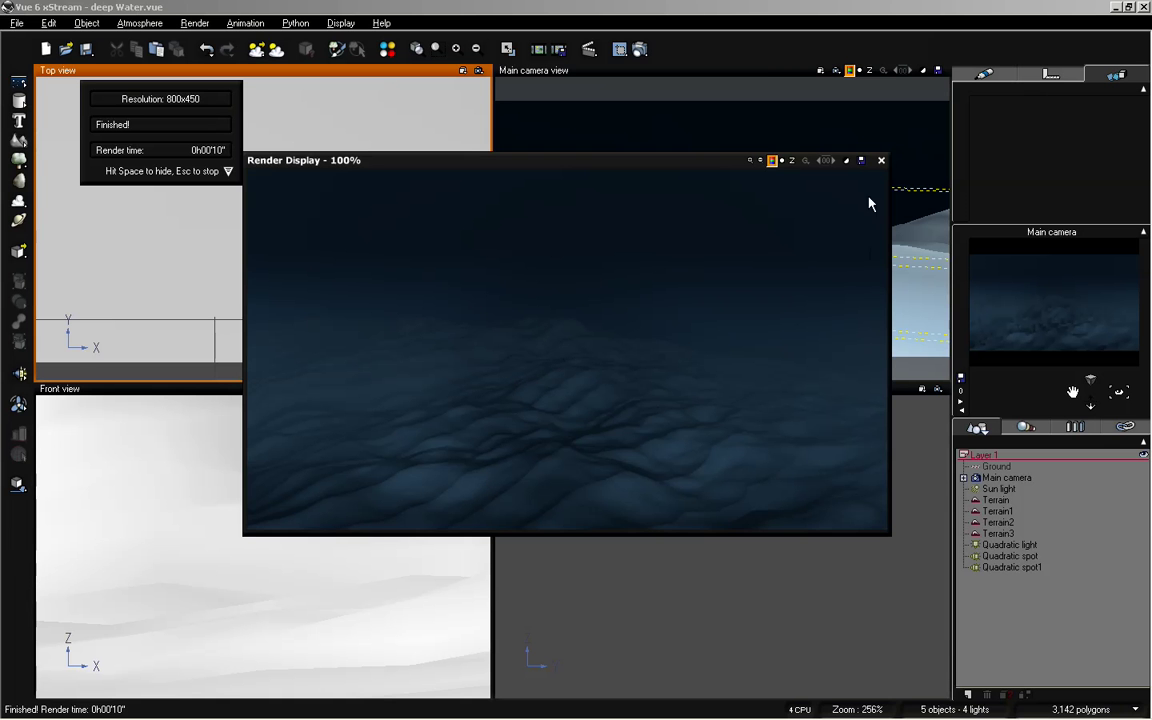
pyautogui.click(881, 160)
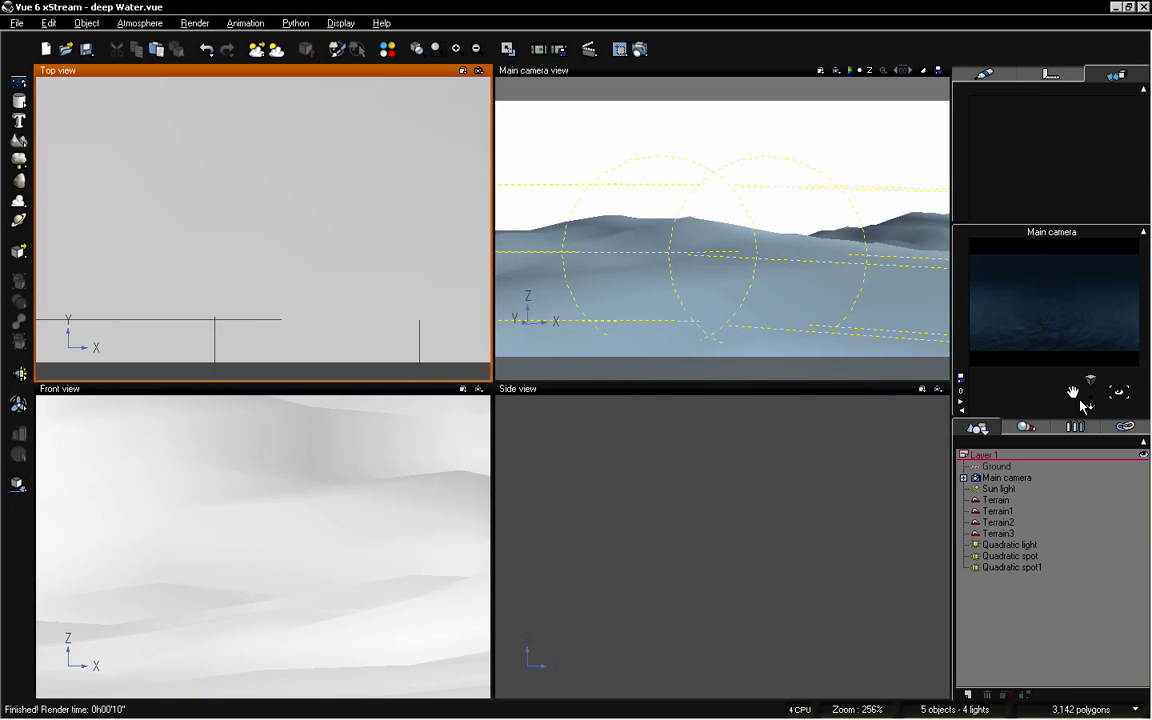
# - Set the volumetric intensity of the Quadratic spot to 1, checking the effect from slightly adjusted camera positions
pyautogui.click(1012, 556)
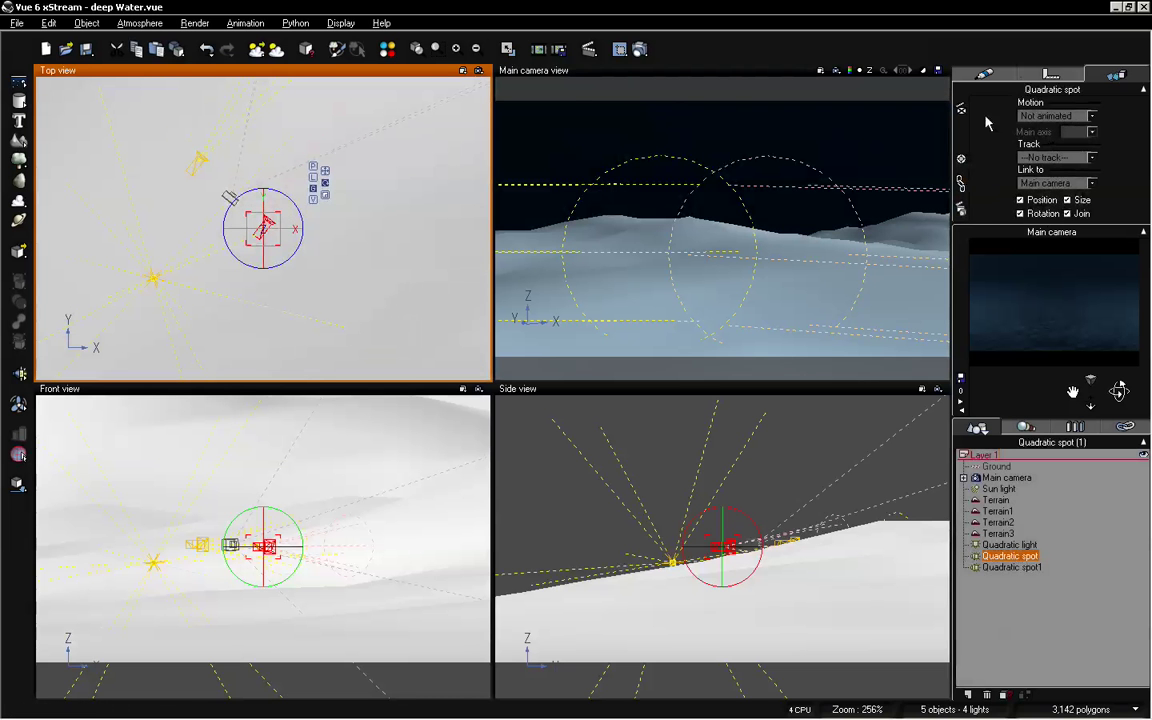
pyautogui.click(985, 74)
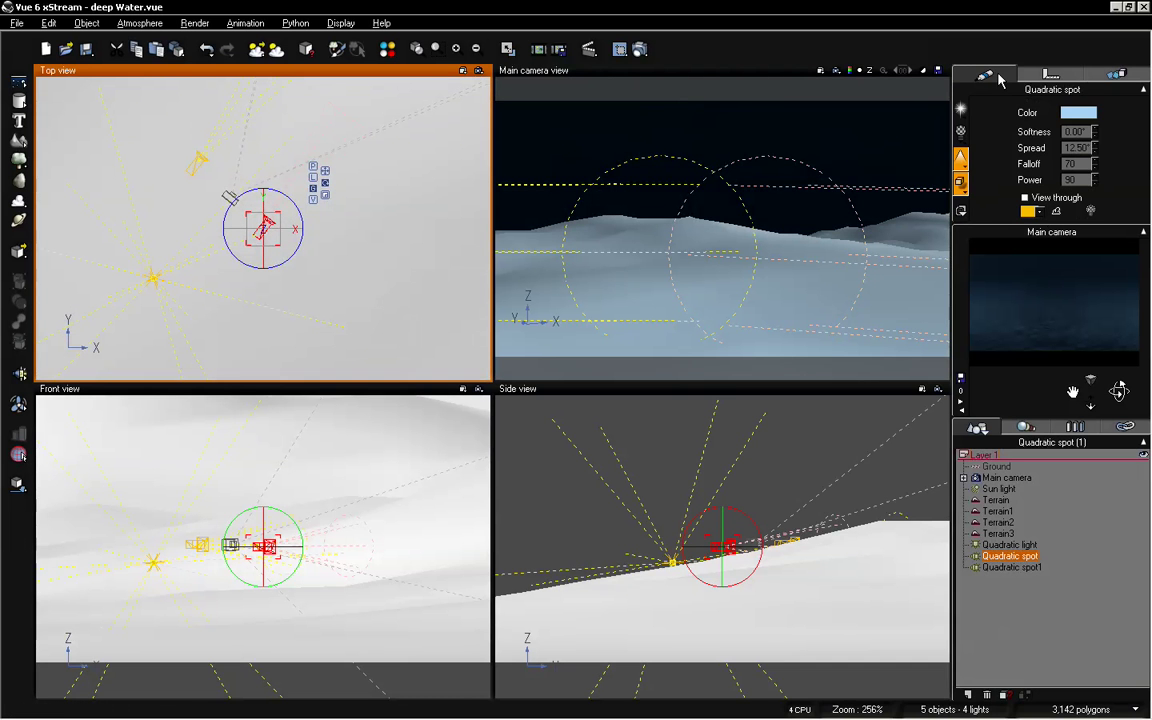
pyautogui.click(962, 160)
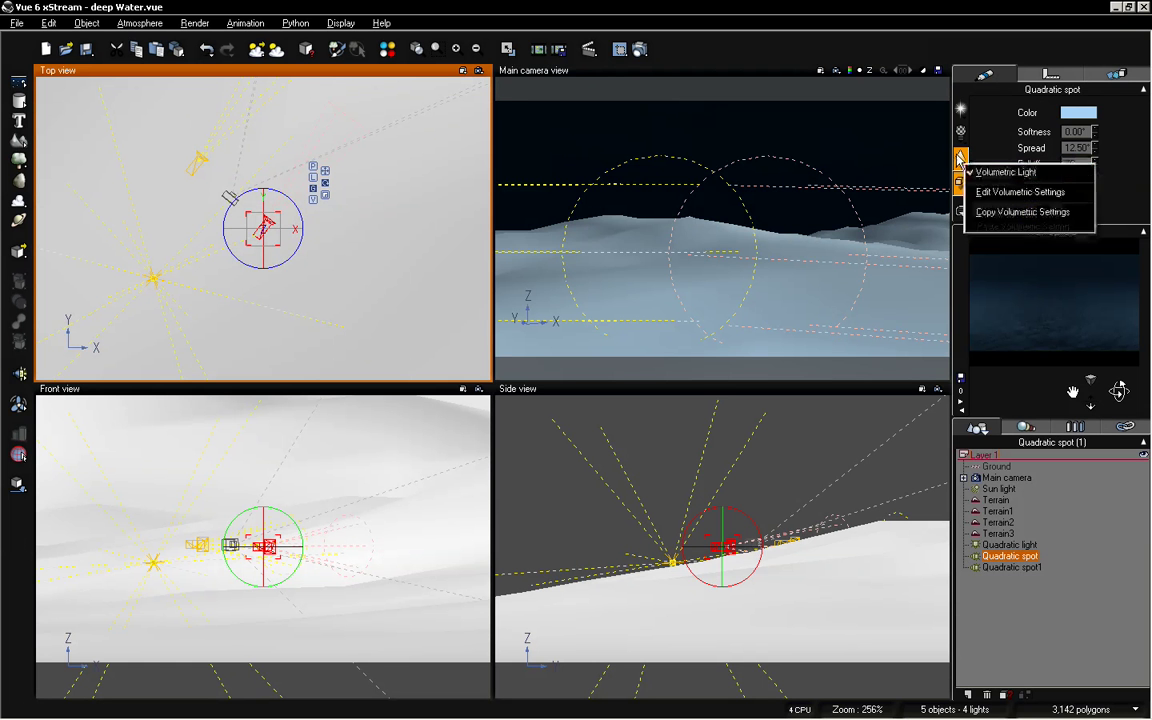
pyautogui.click(1012, 190)
pyautogui.moveTo(642, 184); pyautogui.dragTo(592, 150)
pyautogui.moveTo(363, 259); pyautogui.dragTo(372, 258)
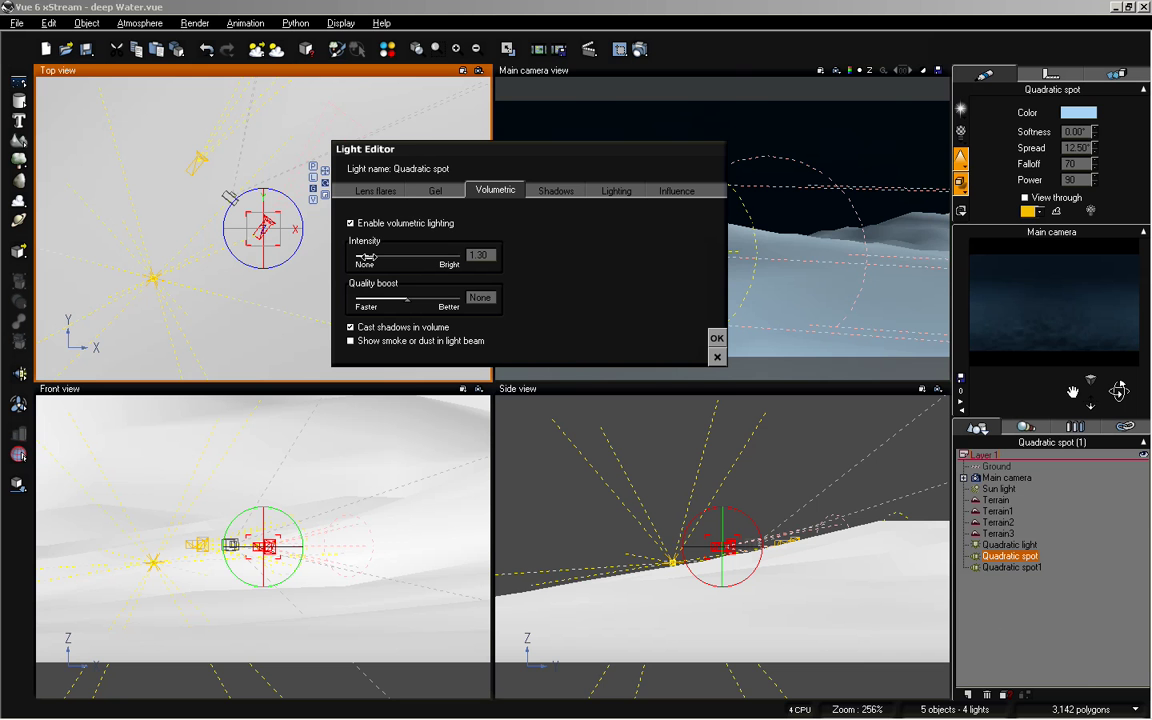
pyautogui.moveTo(1093, 397); pyautogui.dragTo(1092, 401)
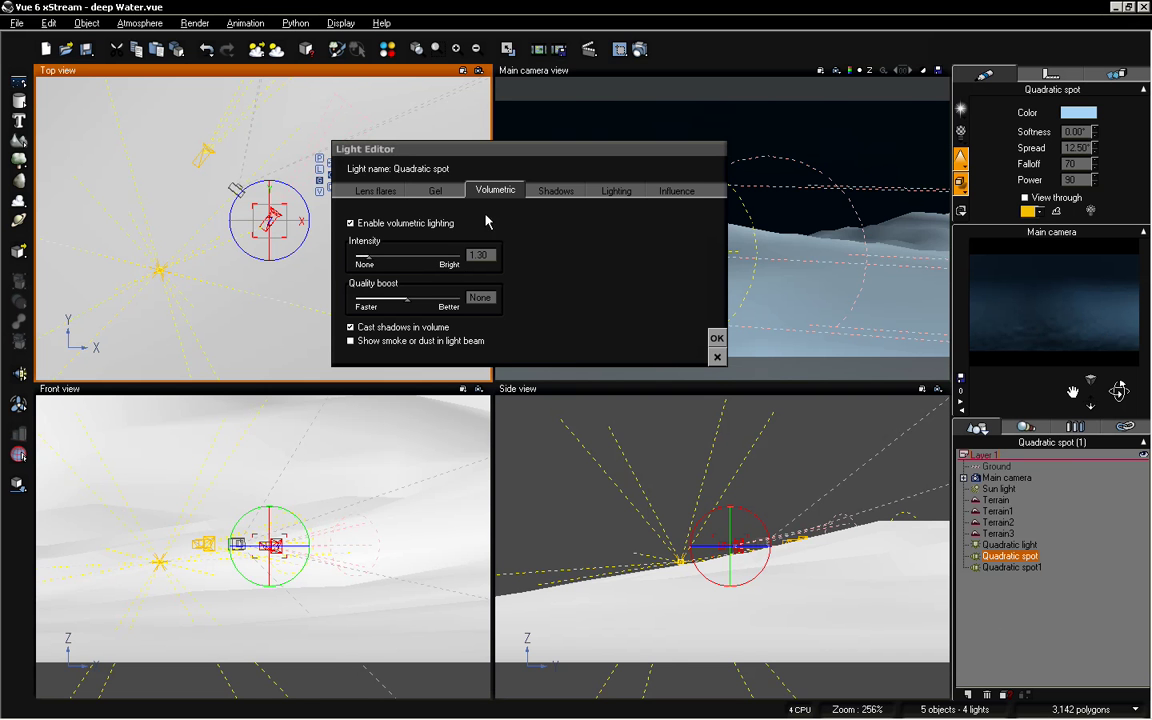
pyautogui.moveTo(372, 257); pyautogui.dragTo(361, 257)
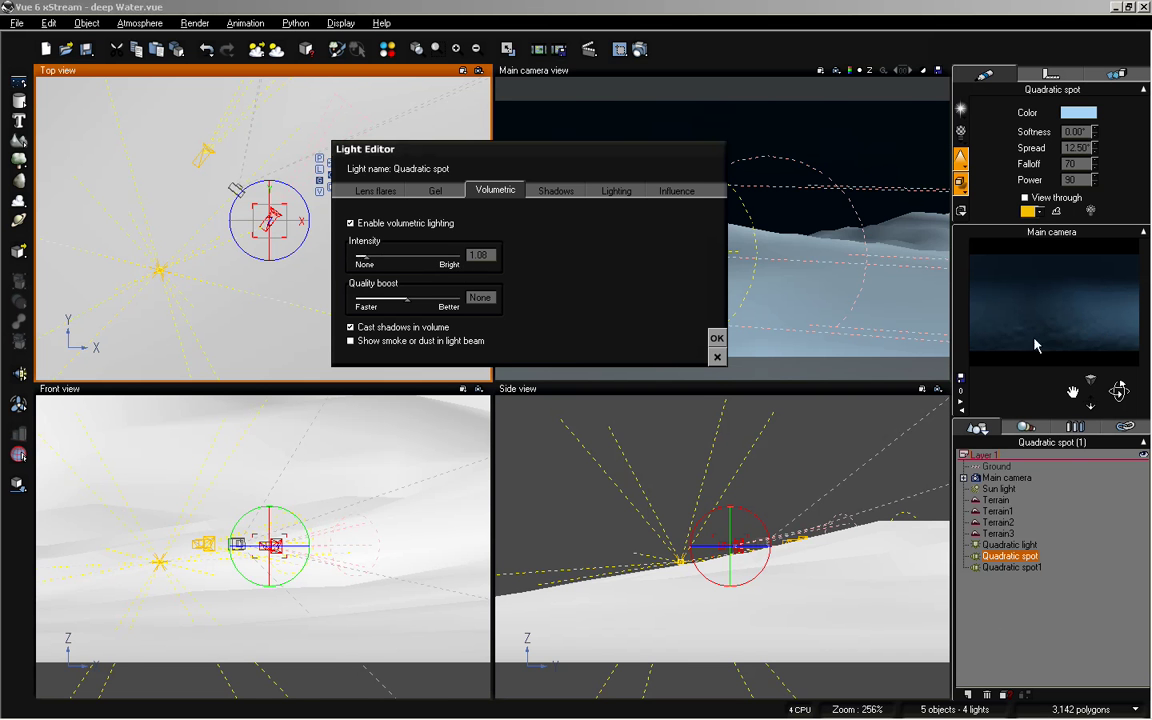
pyautogui.moveTo(1090, 405); pyautogui.dragTo(1092, 403)
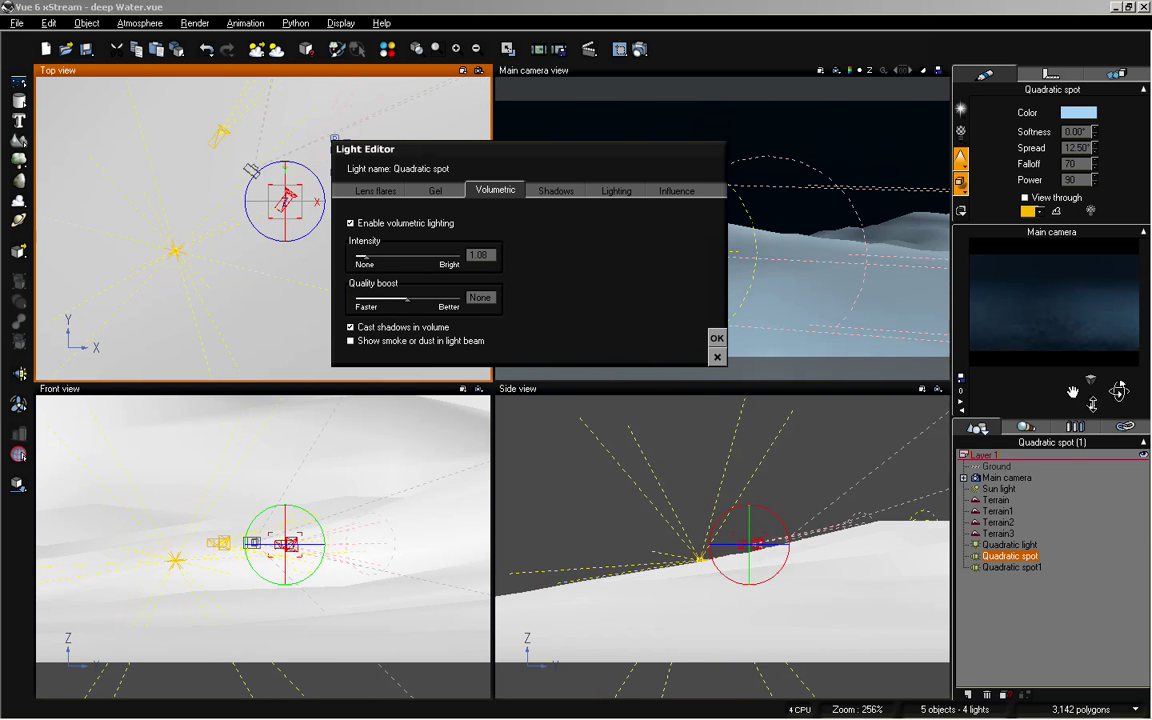
pyautogui.click(482, 254)
pyautogui.press('Return')
pyautogui.moveTo(1090, 398); pyautogui.dragTo(1090, 398)
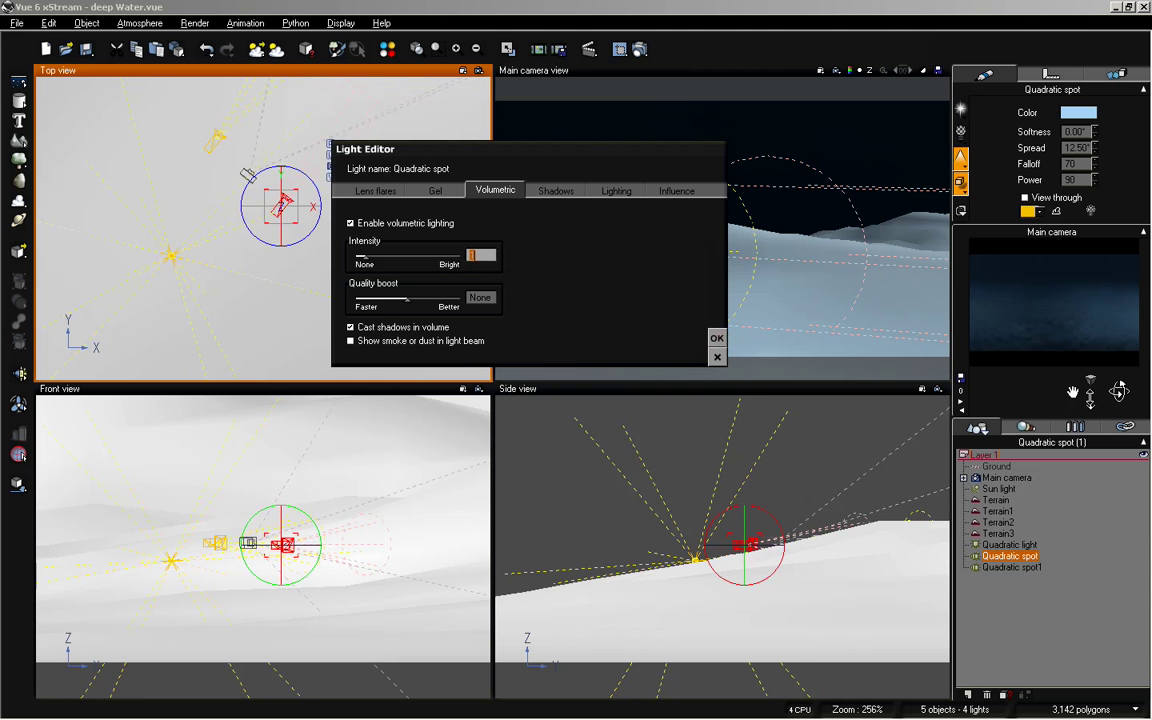
pyautogui.click(718, 339)
# - Set the volumetric intensity of Quadratic spot1 to 1 as well
pyautogui.click(1008, 567)
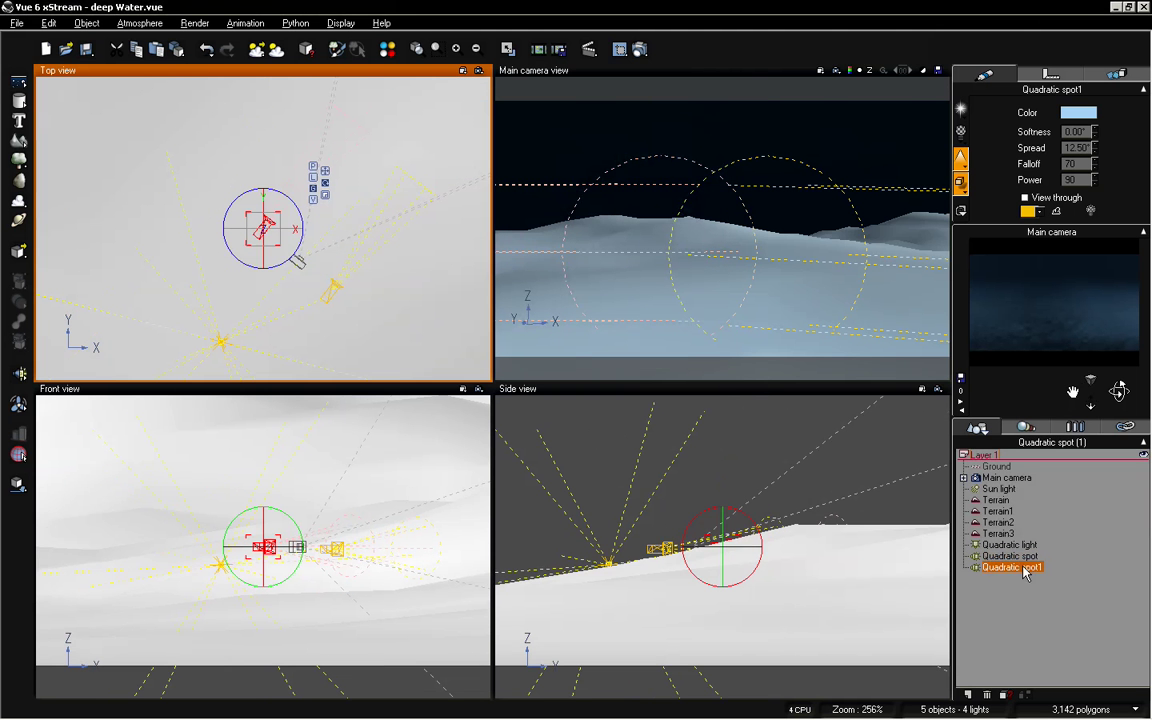
pyautogui.click(963, 160)
pyautogui.click(1010, 190)
pyautogui.write('1')
pyautogui.click(717, 338)
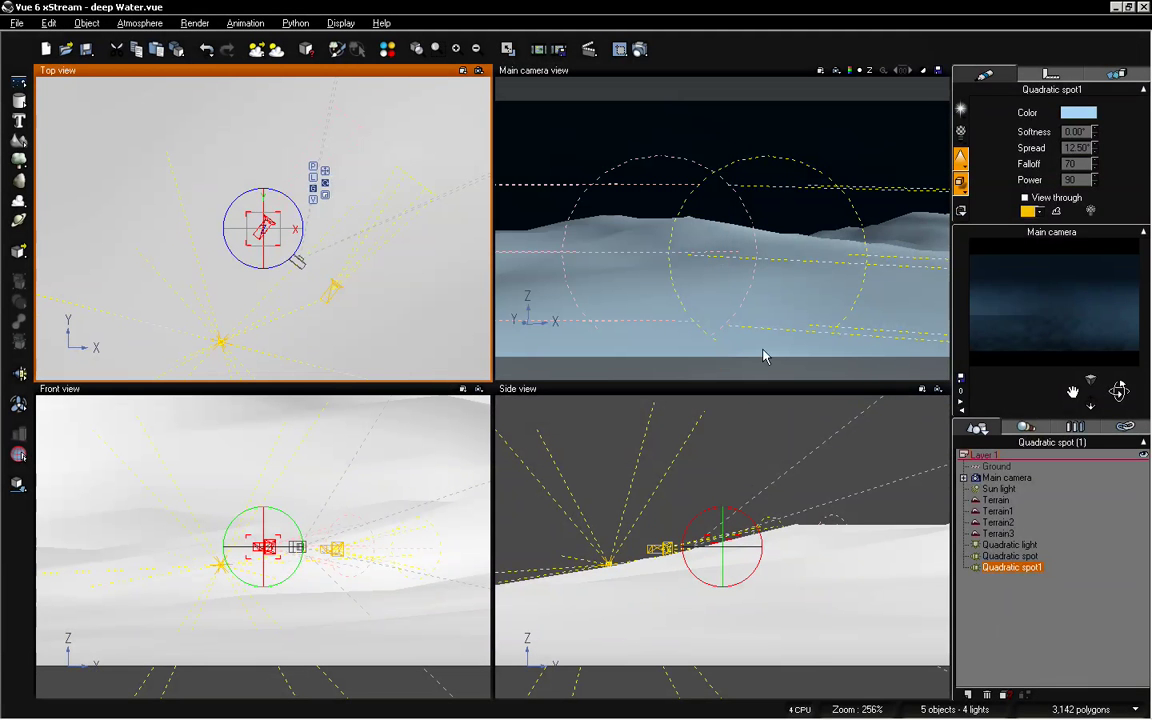
# - Widen the spread of both camera-linked quadratic spots to 17.50°
pyautogui.moveTo(1122, 397)
pyautogui.mouseDown()
pyautogui.moveTo(1122, 422)
pyautogui.moveTo(1121, 388)
pyautogui.moveTo(1120, 402)
pyautogui.mouseUp()
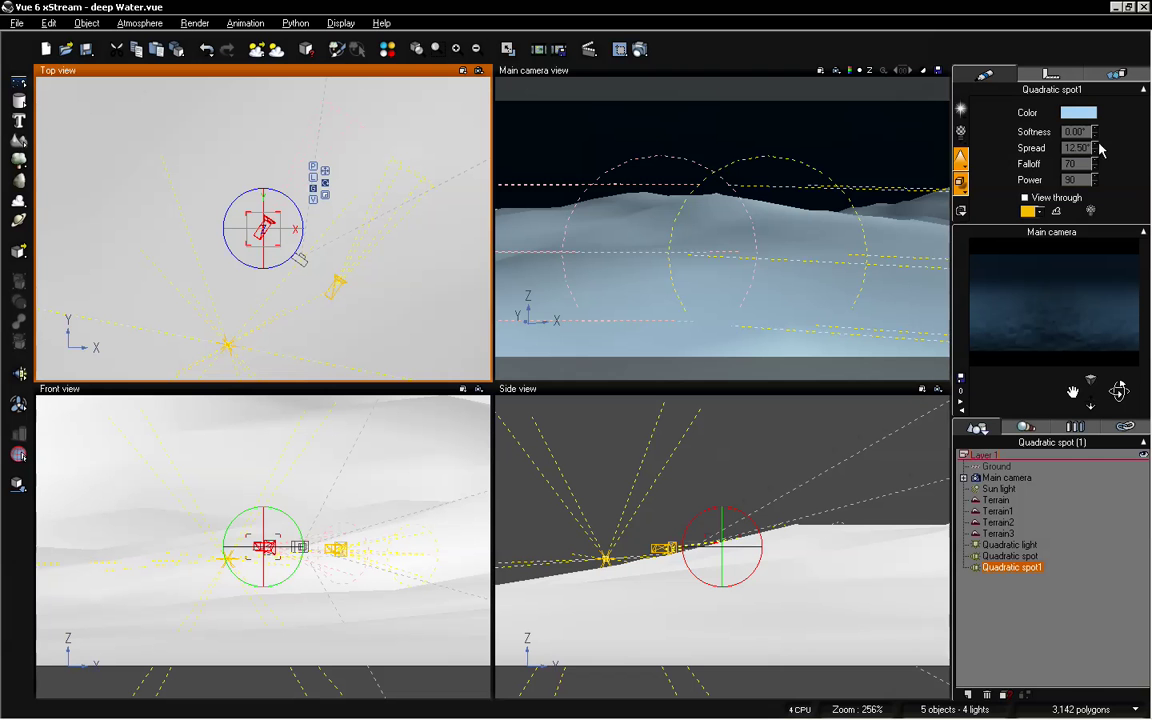
pyautogui.moveTo(1095, 146); pyautogui.dragTo(1095, 122)
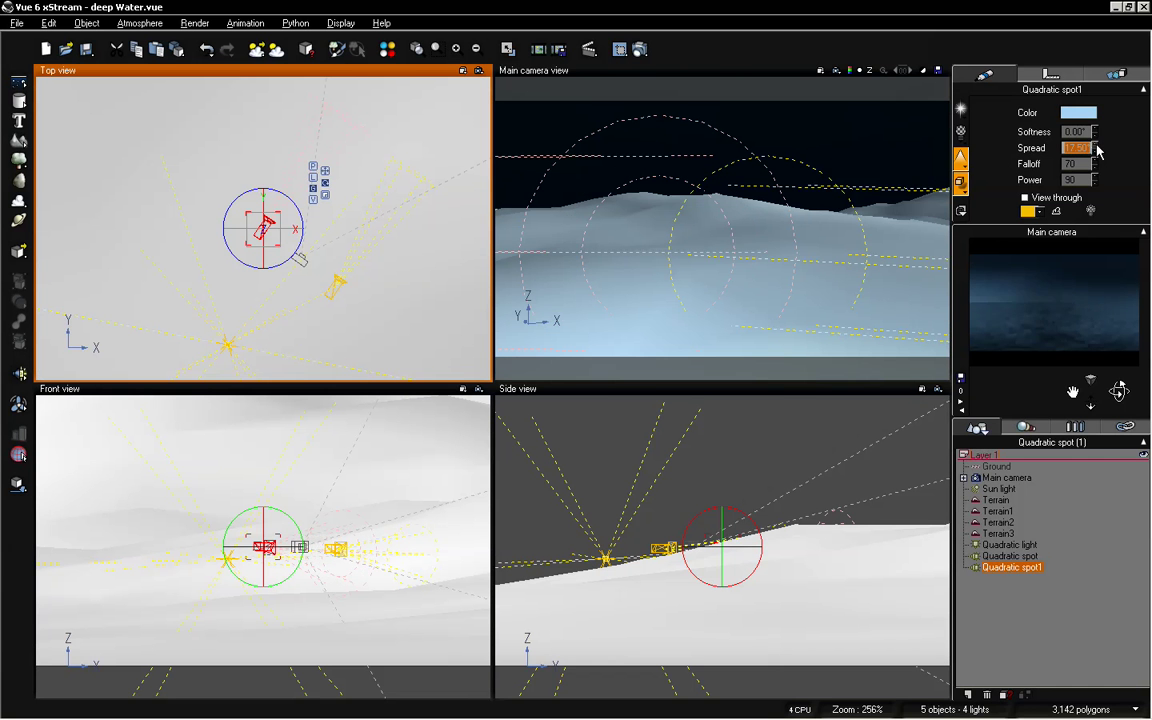
pyautogui.click(1010, 556)
pyautogui.moveTo(1095, 147); pyautogui.dragTo(1095, 135)
# - Turn the main camera to frame the hills beneath the dark sky and clear the selection
pyautogui.moveTo(1117, 393); pyautogui.dragTo(1120, 390)
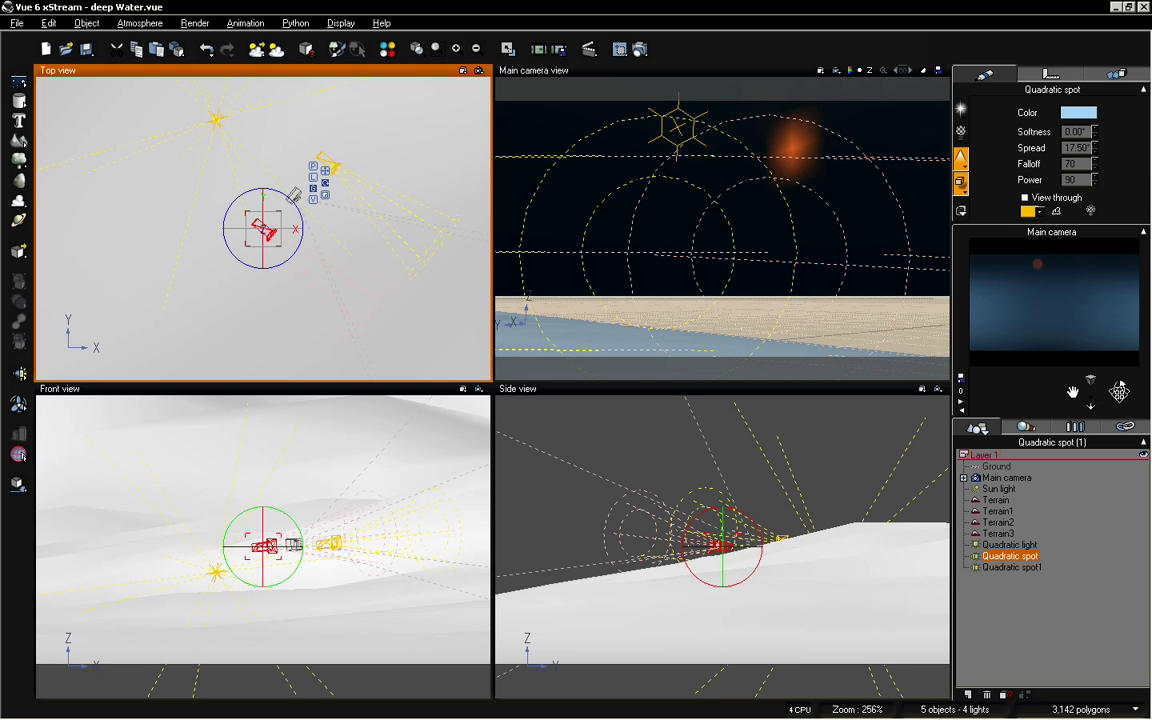
pyautogui.moveTo(1120, 392); pyautogui.dragTo(1120, 392)
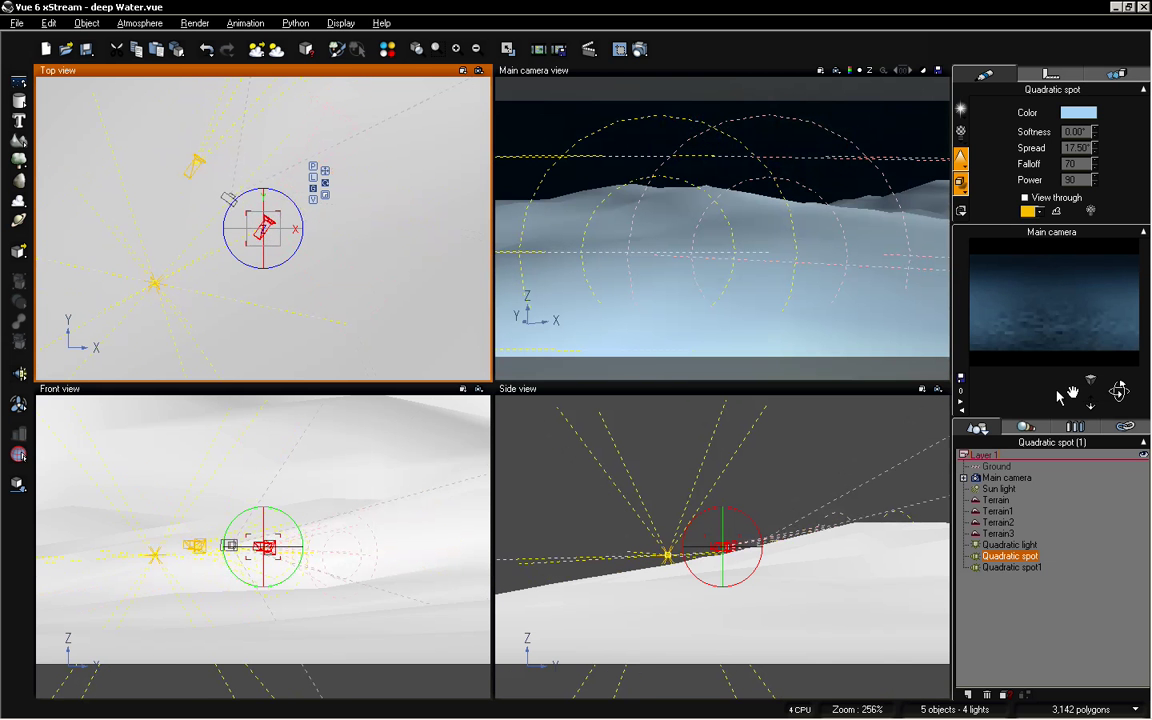
pyautogui.click(1060, 396)
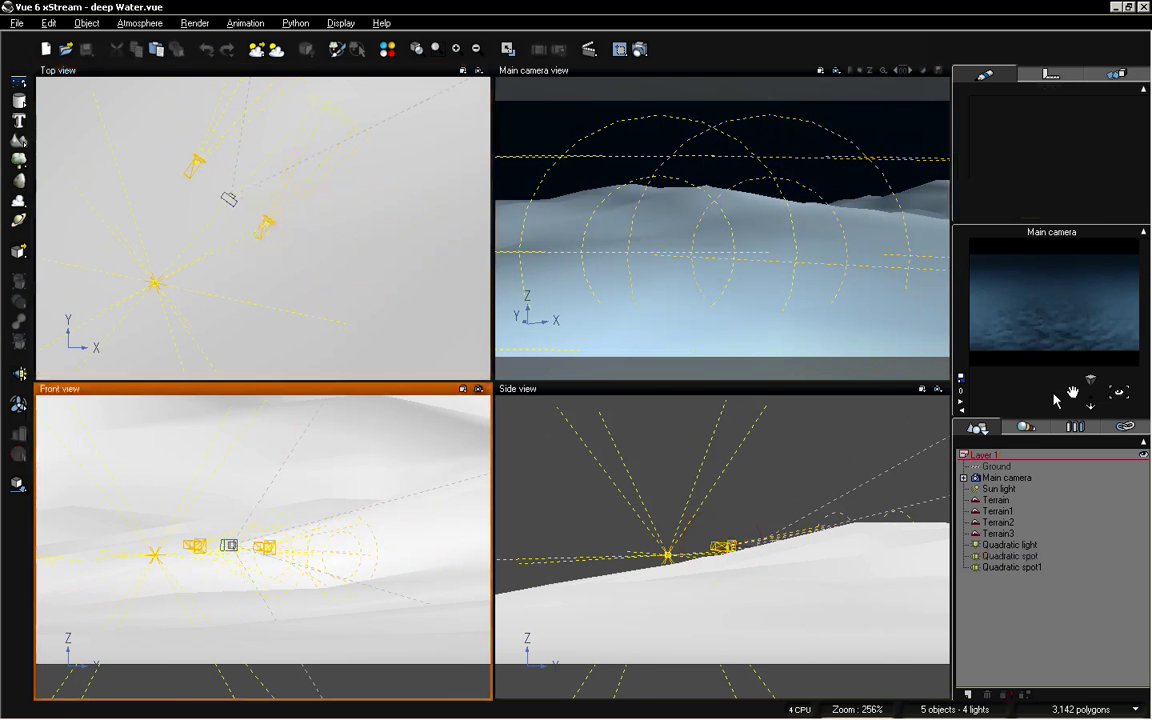
# - Select all four terrains, scale them up together, shift them slightly in the camera view and clear the selection
pyautogui.moveTo(1092, 398); pyautogui.dragTo(1118, 390)
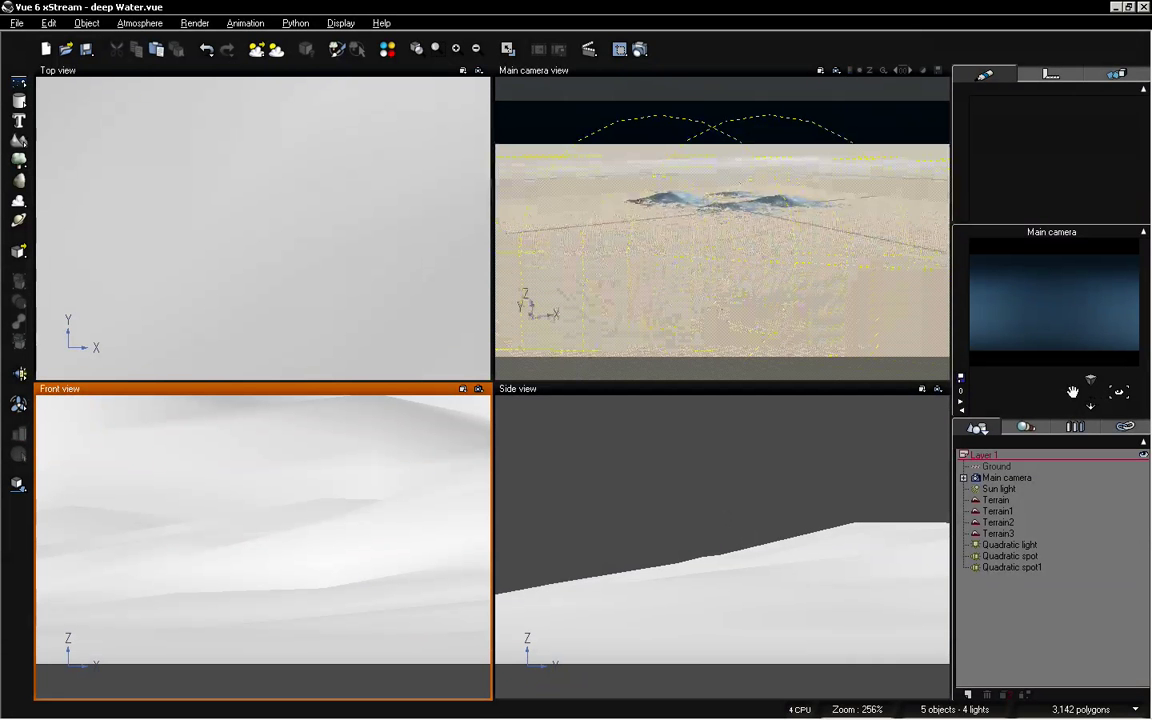
pyautogui.click(997, 501)
pyautogui.keyDown('shift'); pyautogui.click(1000, 534); pyautogui.keyUp('shift')
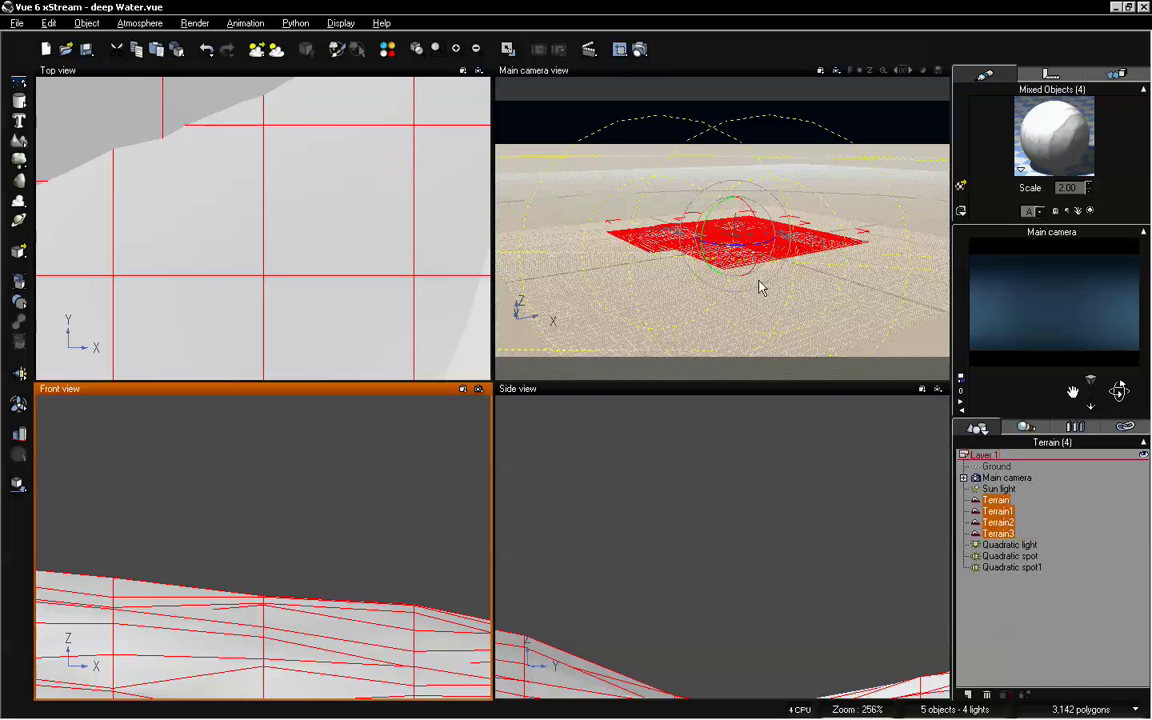
pyautogui.click(800, 245)
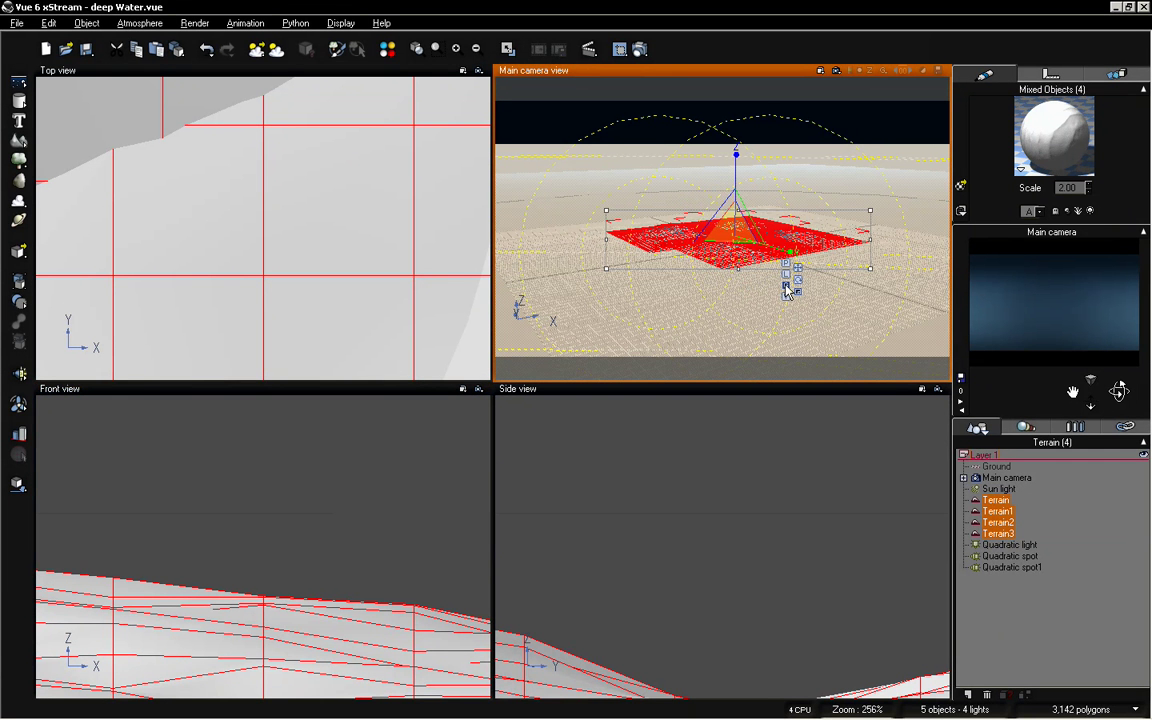
pyautogui.moveTo(752, 257); pyautogui.dragTo(240, 594)
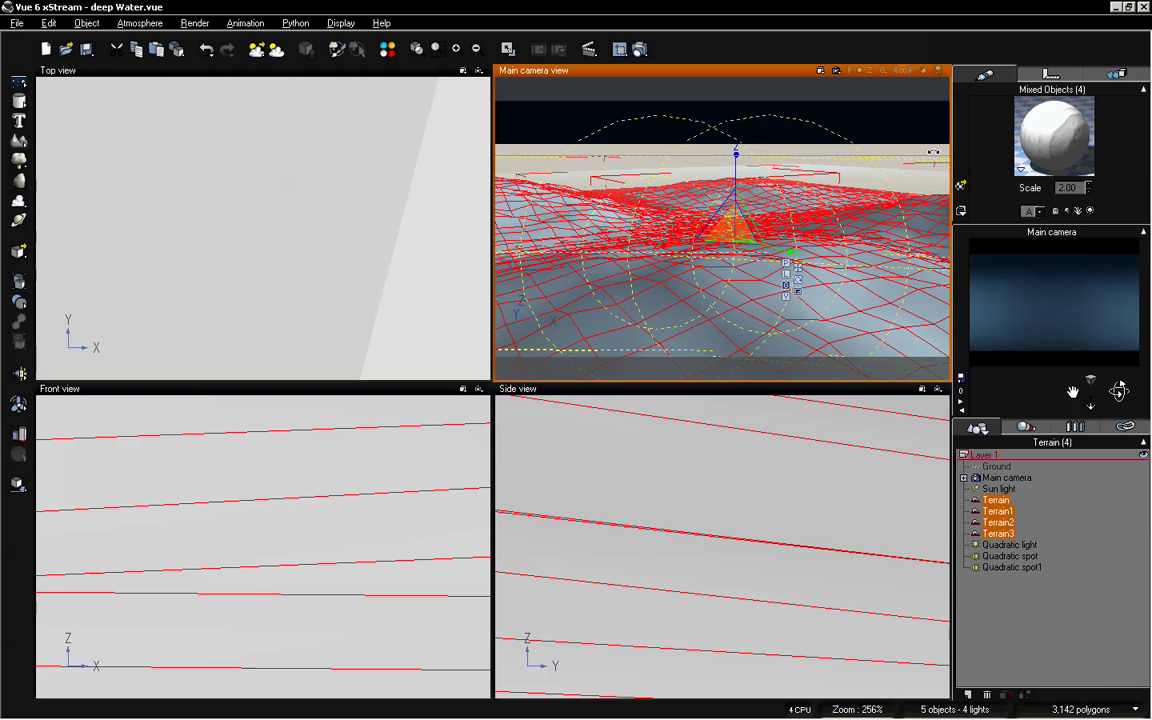
pyautogui.moveTo(737, 165); pyautogui.dragTo(758, 212)
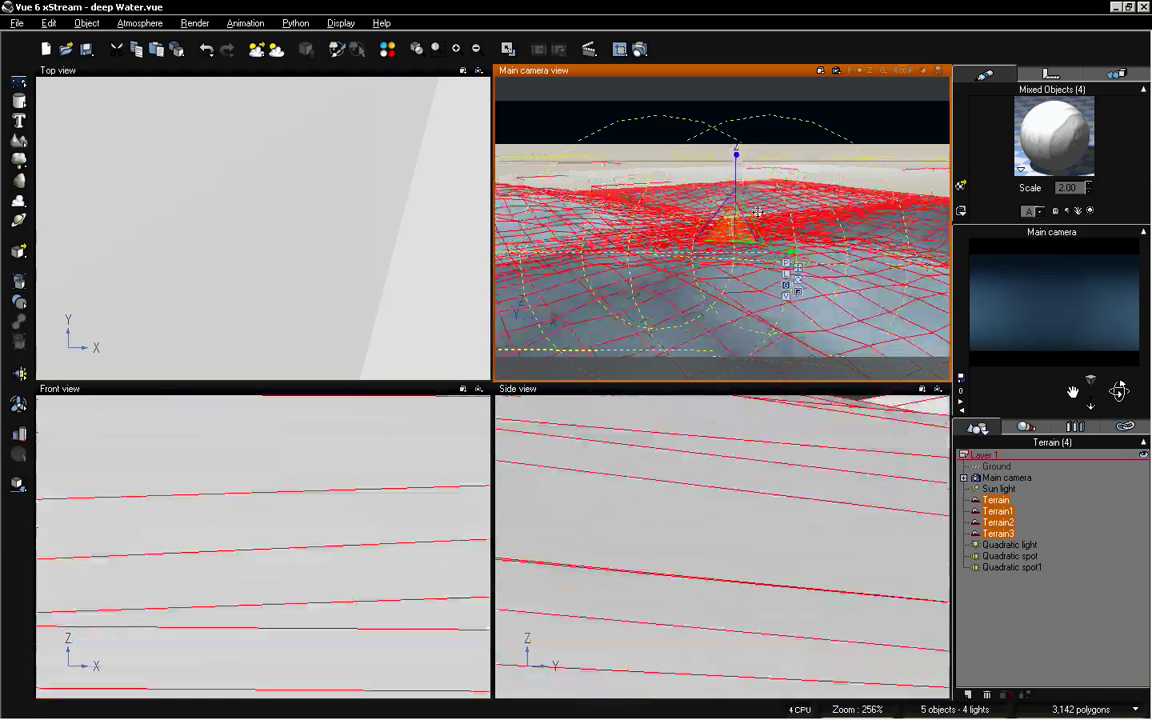
pyautogui.click(1037, 632)
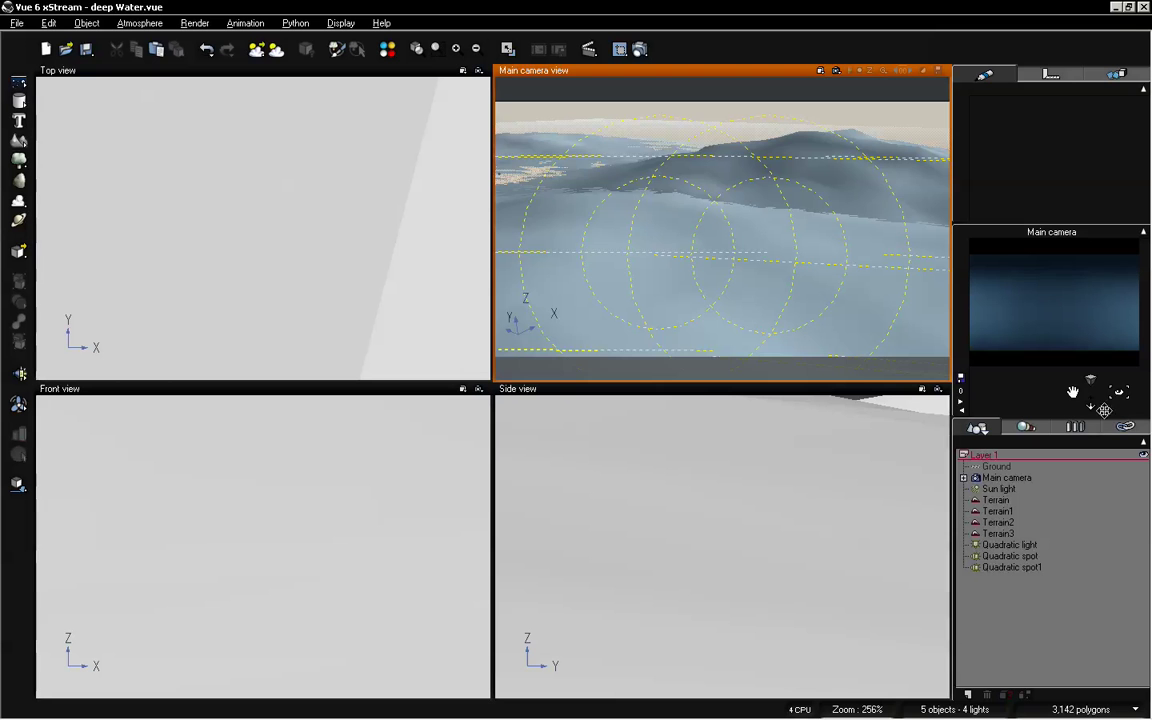
# - Reframe the main camera low over the enlarged terrains with the dark sky above the ridge
pyautogui.moveTo(1092, 400)
pyautogui.mouseDown()
pyautogui.moveTo(1100, 370)
pyautogui.moveTo(1106, 390)
pyautogui.mouseUp()
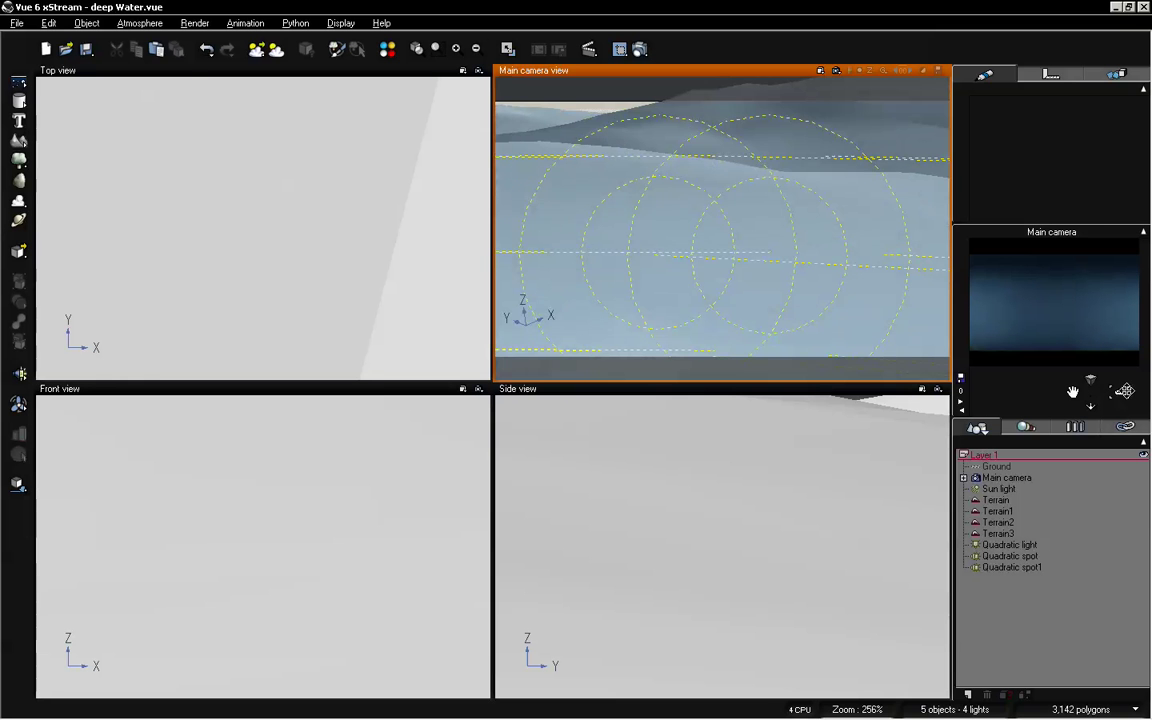
pyautogui.moveTo(1090, 403); pyautogui.dragTo(1093, 420)
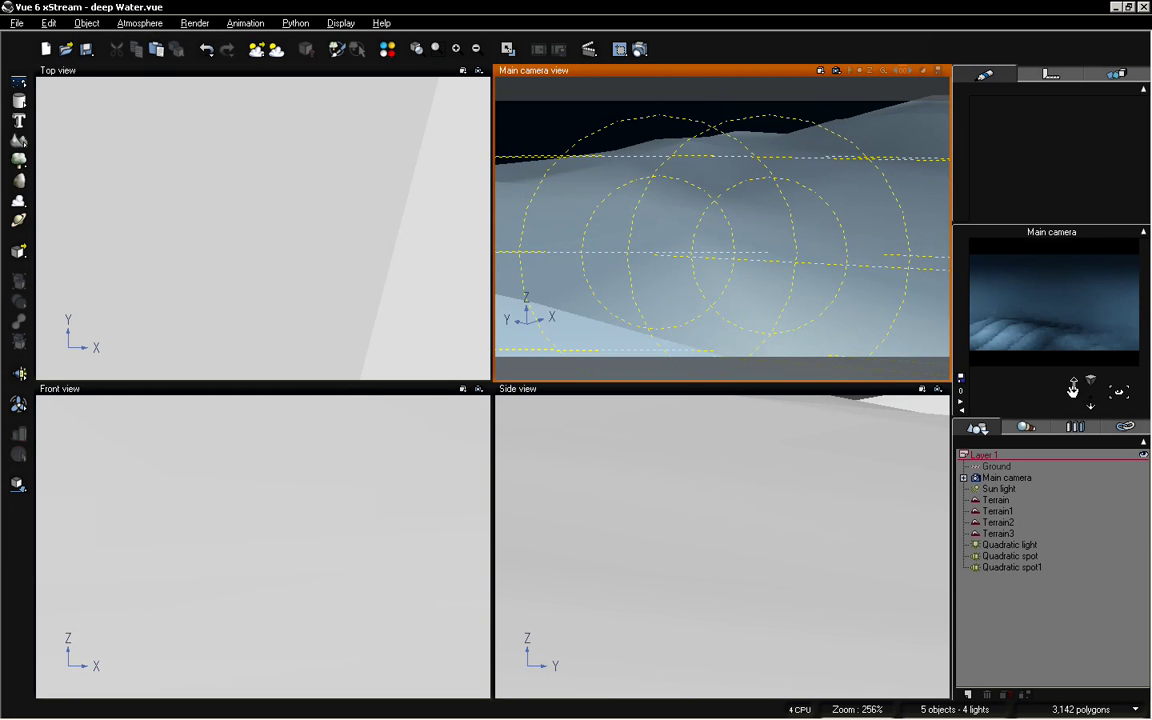
pyautogui.moveTo(1072, 391); pyautogui.dragTo(1094, 405)
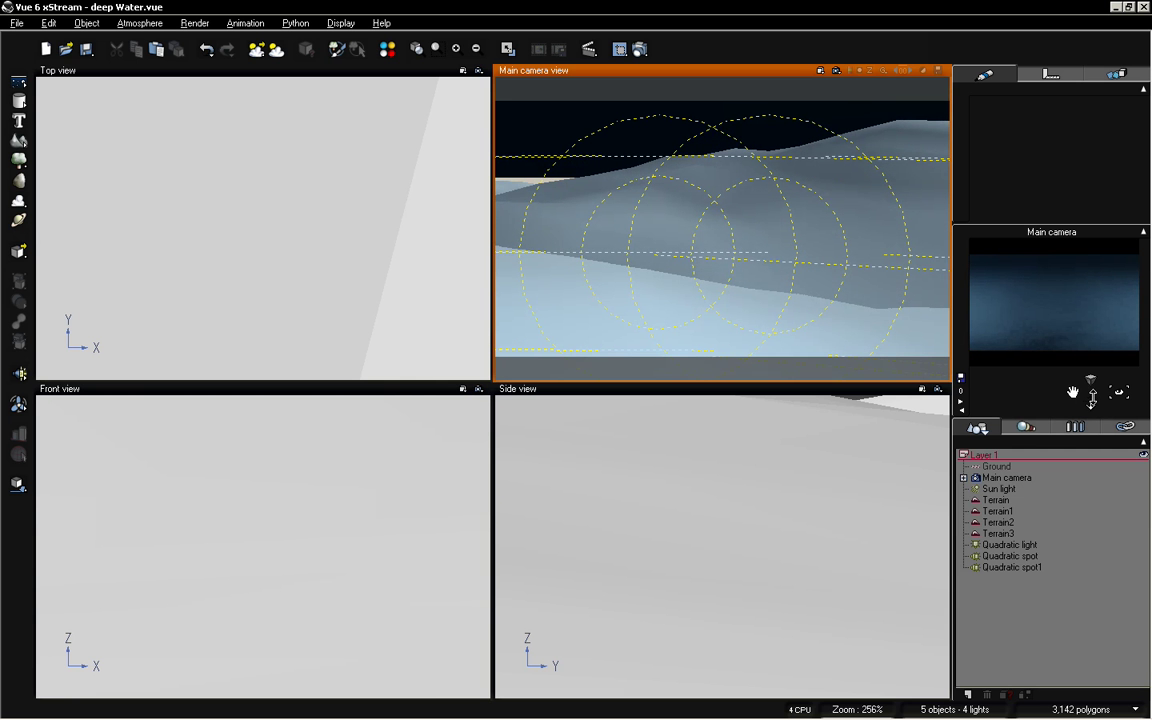
# - Set the Quadratic spot's power to 155 and its volumetric intensity to 0.5
pyautogui.click(1009, 556)
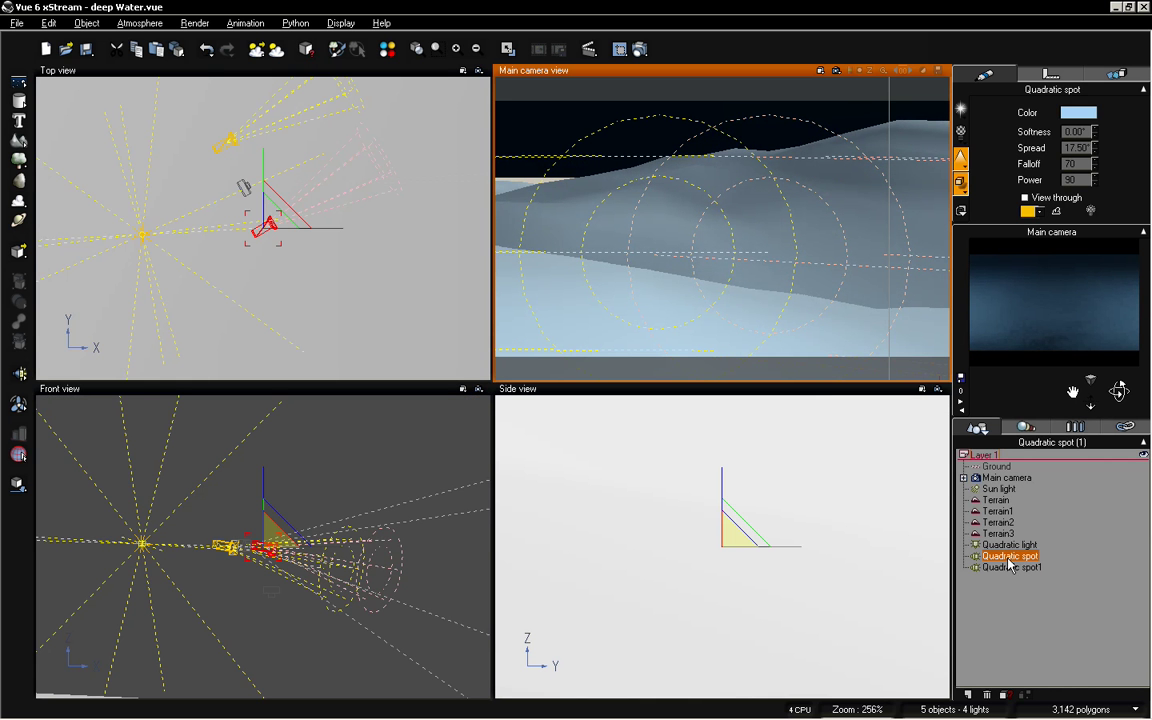
pyautogui.moveTo(1095, 188); pyautogui.dragTo(1096, 181)
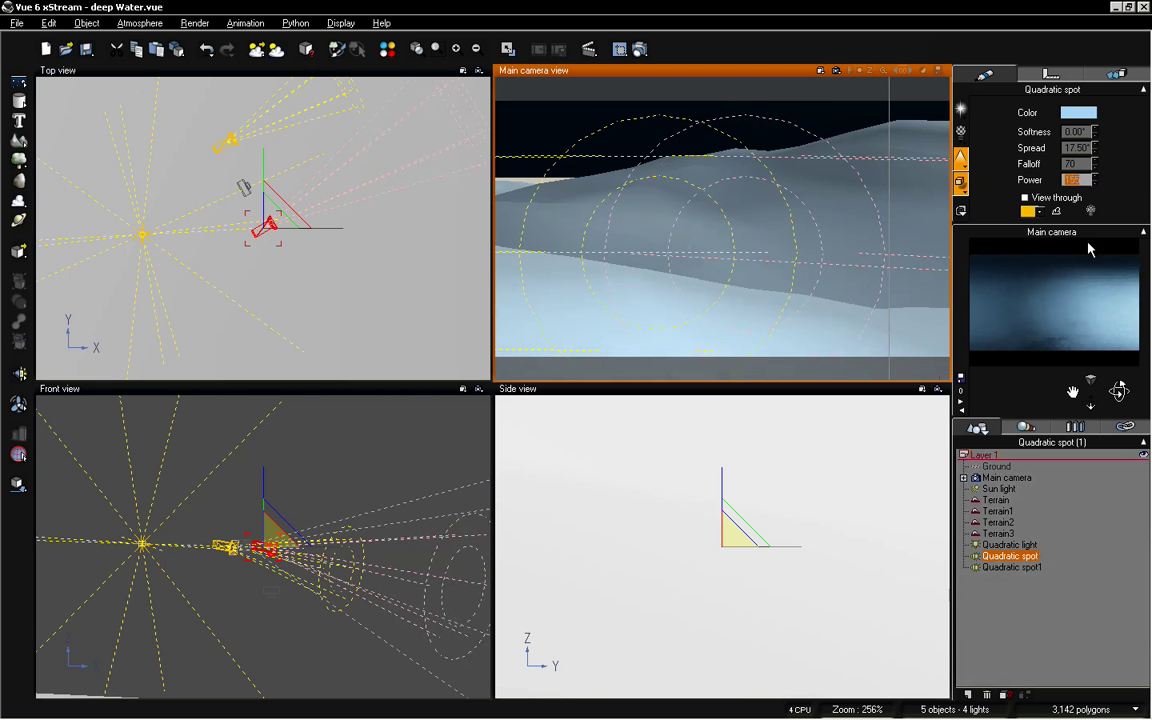
pyautogui.click(969, 160)
pyautogui.click(1010, 191)
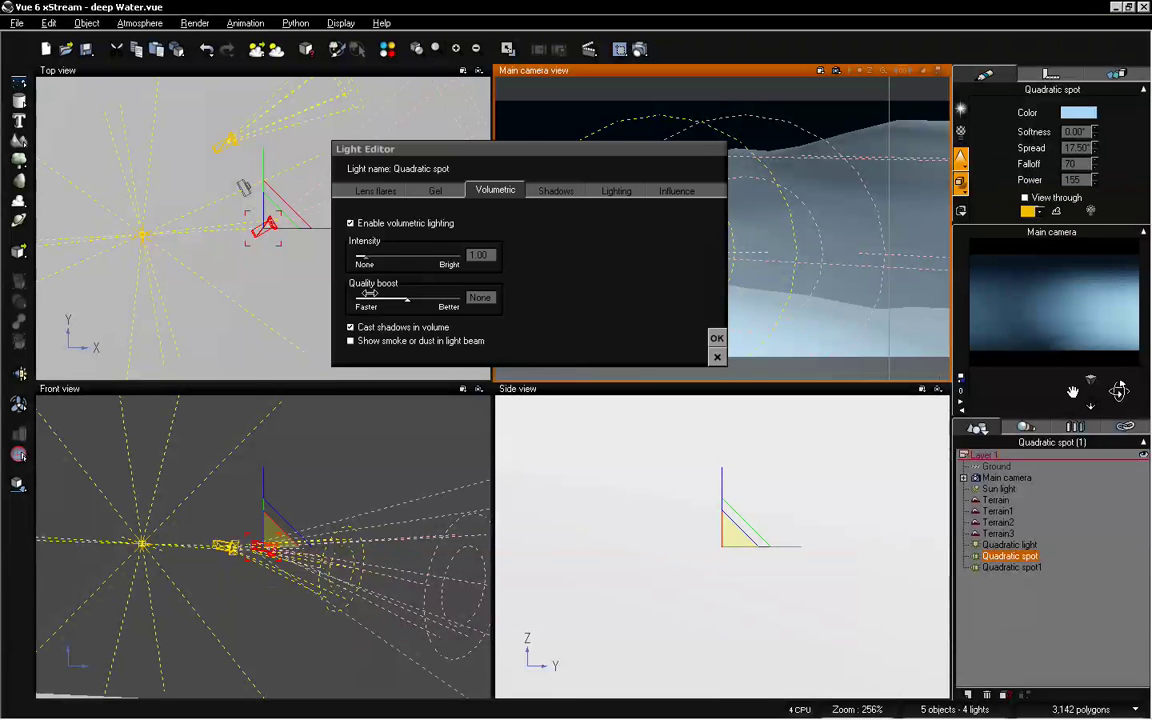
pyautogui.doubleClick(478, 255)
pyautogui.write('.5')
pyautogui.click(716, 338)
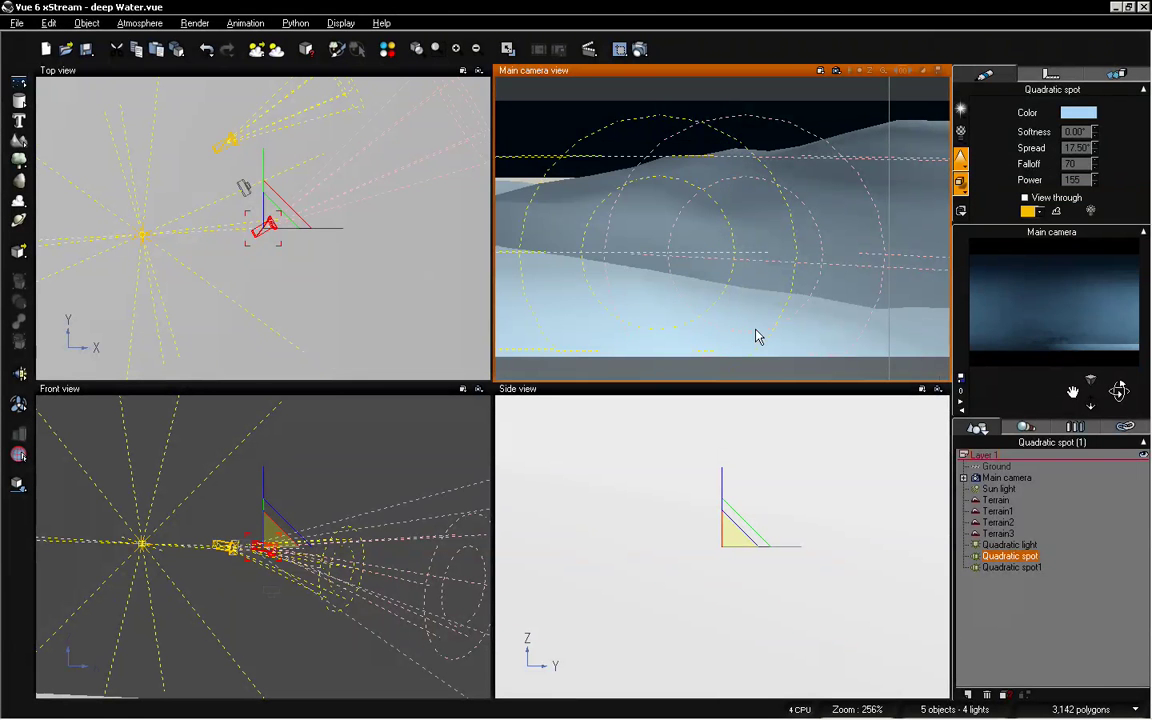
# - Raise the Quadratic spot's power to 400 with its falloff set to 70
pyautogui.click(1095, 160)
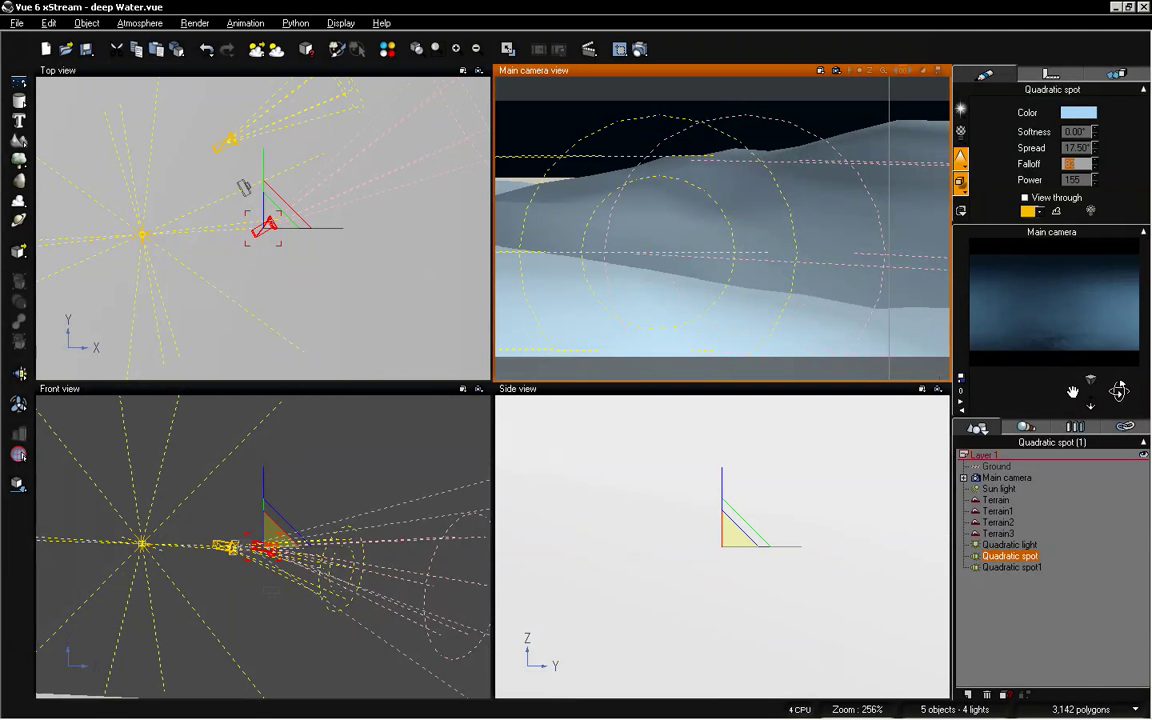
pyautogui.click(1096, 160)
pyautogui.moveTo(1096, 161); pyautogui.dragTo(1094, 172)
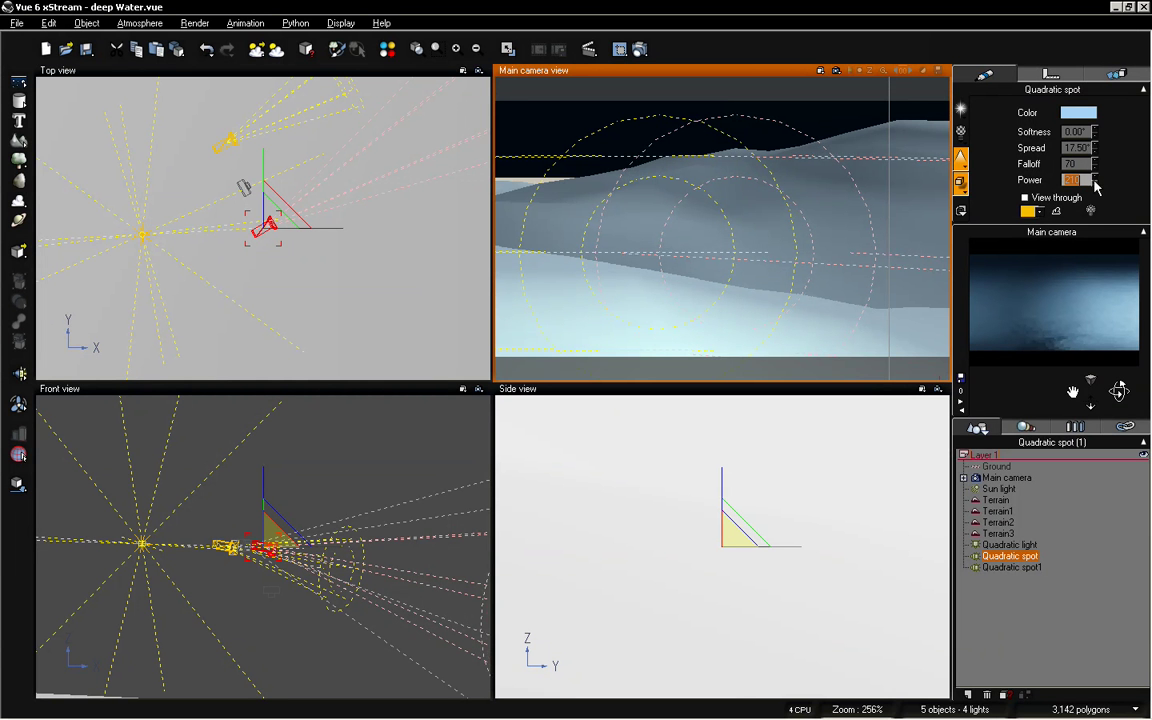
pyautogui.moveTo(1095, 183); pyautogui.dragTo(1099, 180)
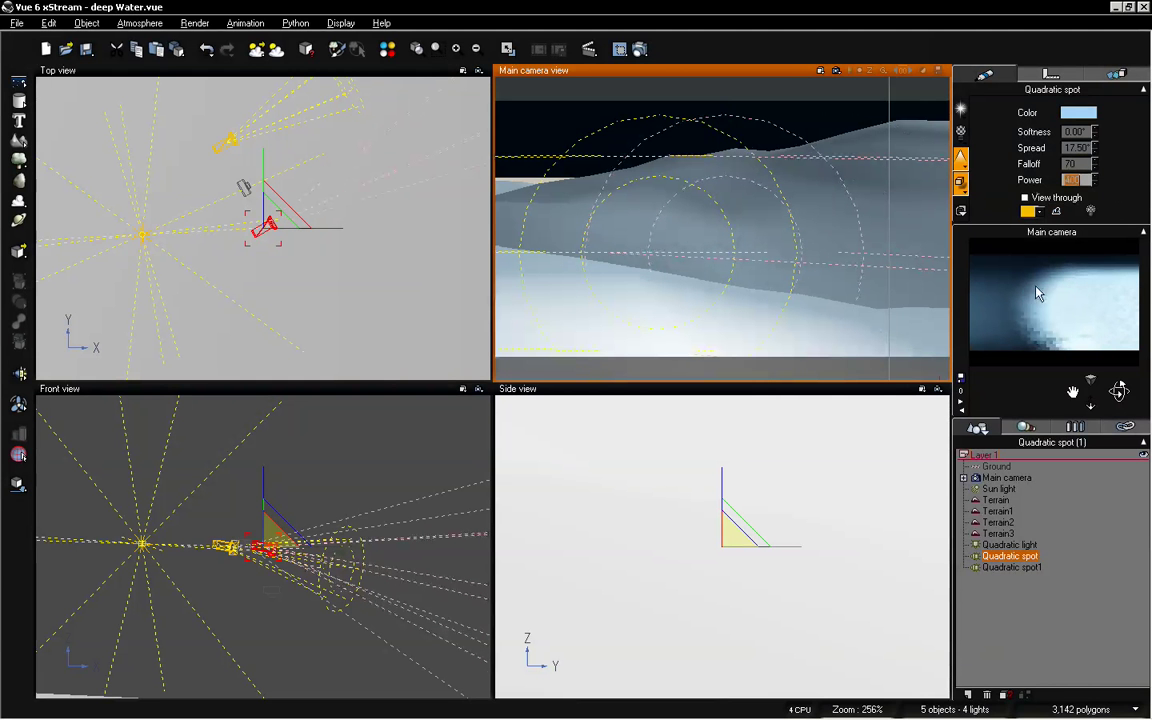
# - Lower the Quadratic spot's volumetric intensity to 0.08 and apply the light settings
pyautogui.click(960, 182)
pyautogui.click(995, 193)
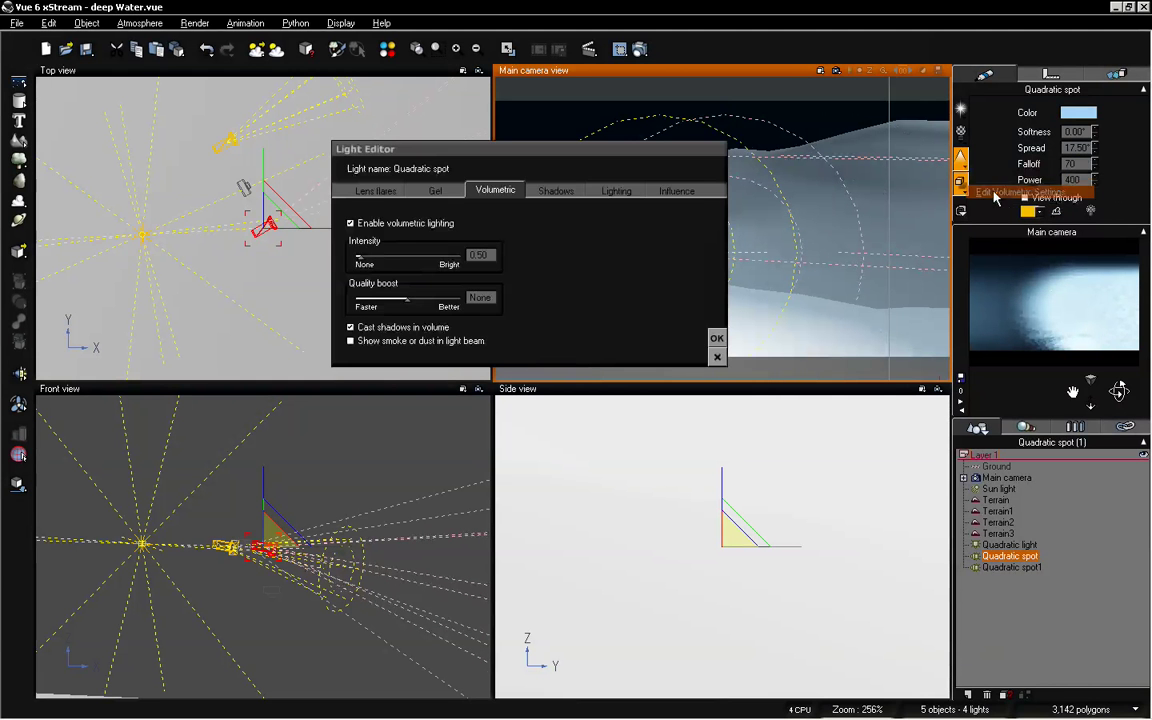
pyautogui.moveTo(364, 260); pyautogui.dragTo(362, 260)
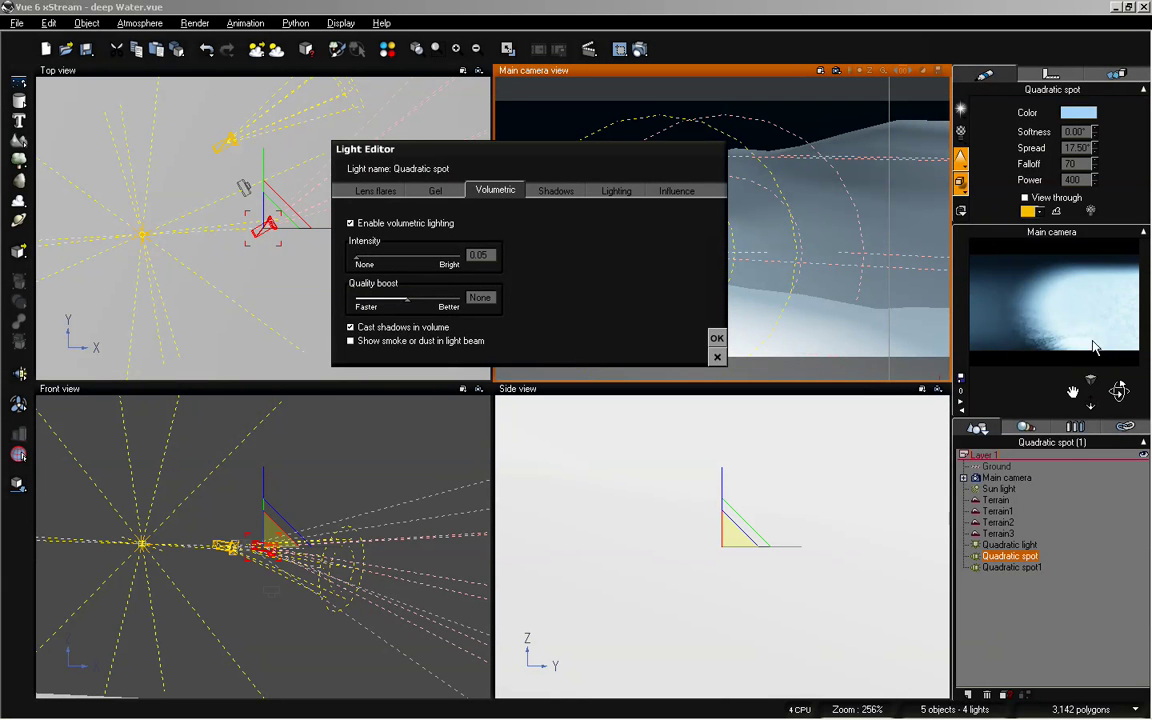
pyautogui.click(1089, 391)
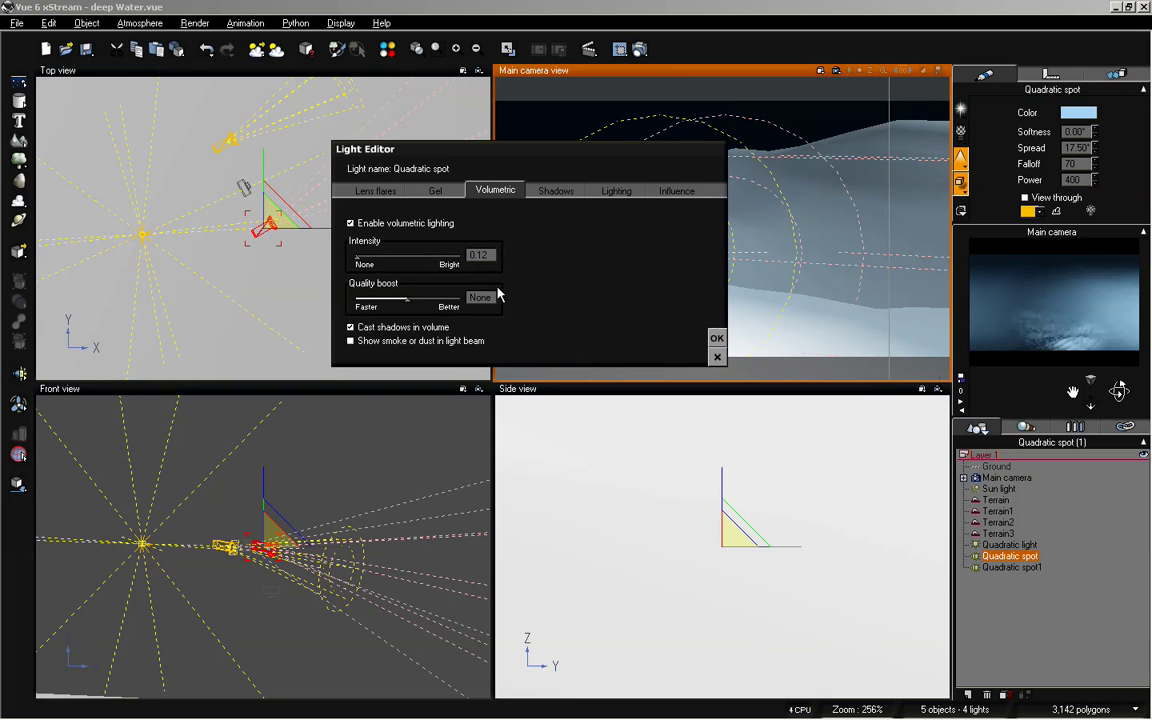
pyautogui.click(494, 251)
pyautogui.write('.08')
pyautogui.press('Return')
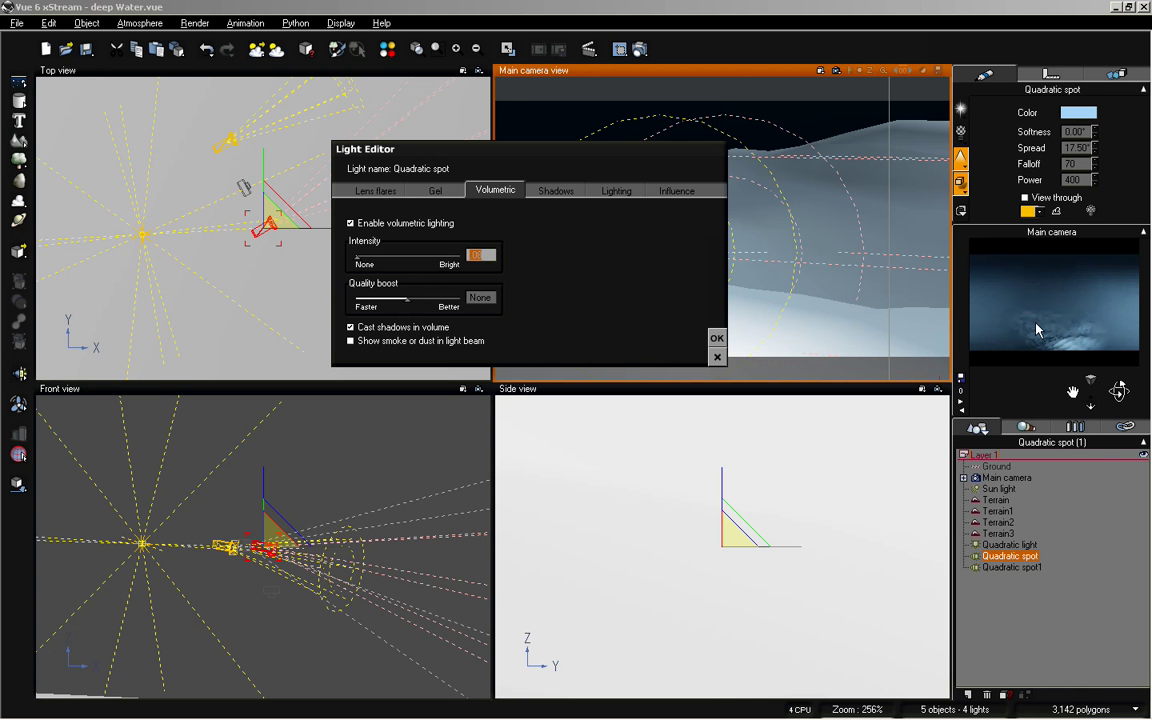
pyautogui.click(717, 338)
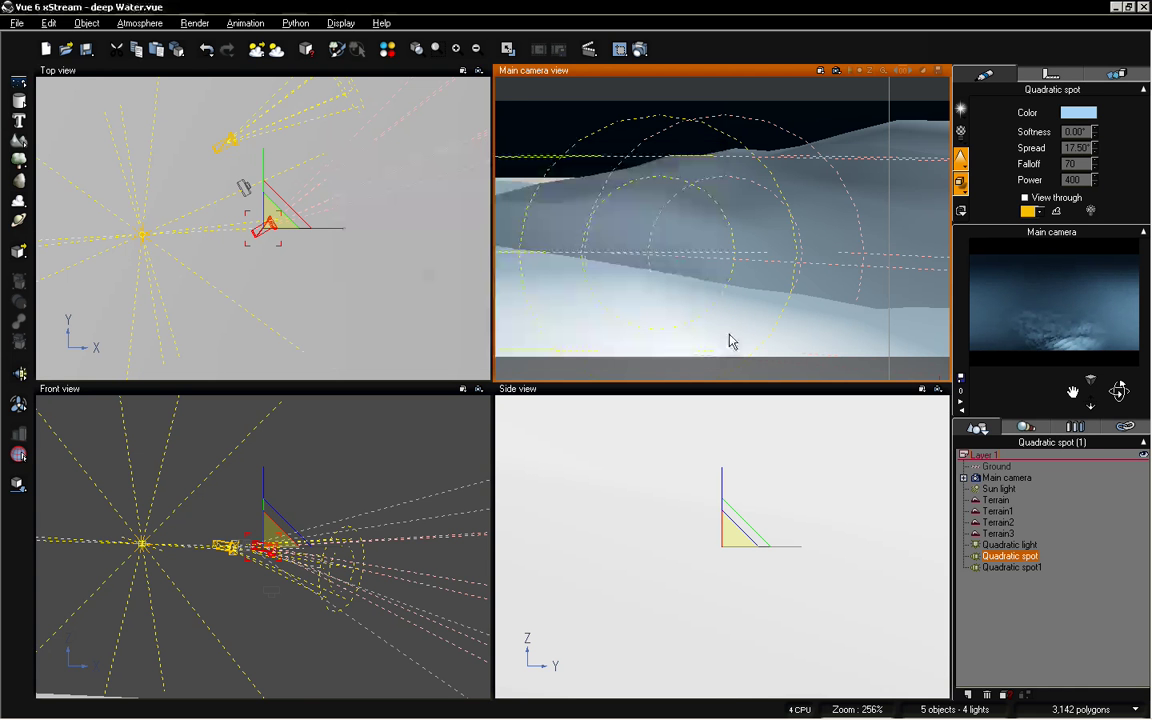
# - Set Quadratic spot1's power to 400 and its volumetric intensity to 0.05
pyautogui.click(1007, 567)
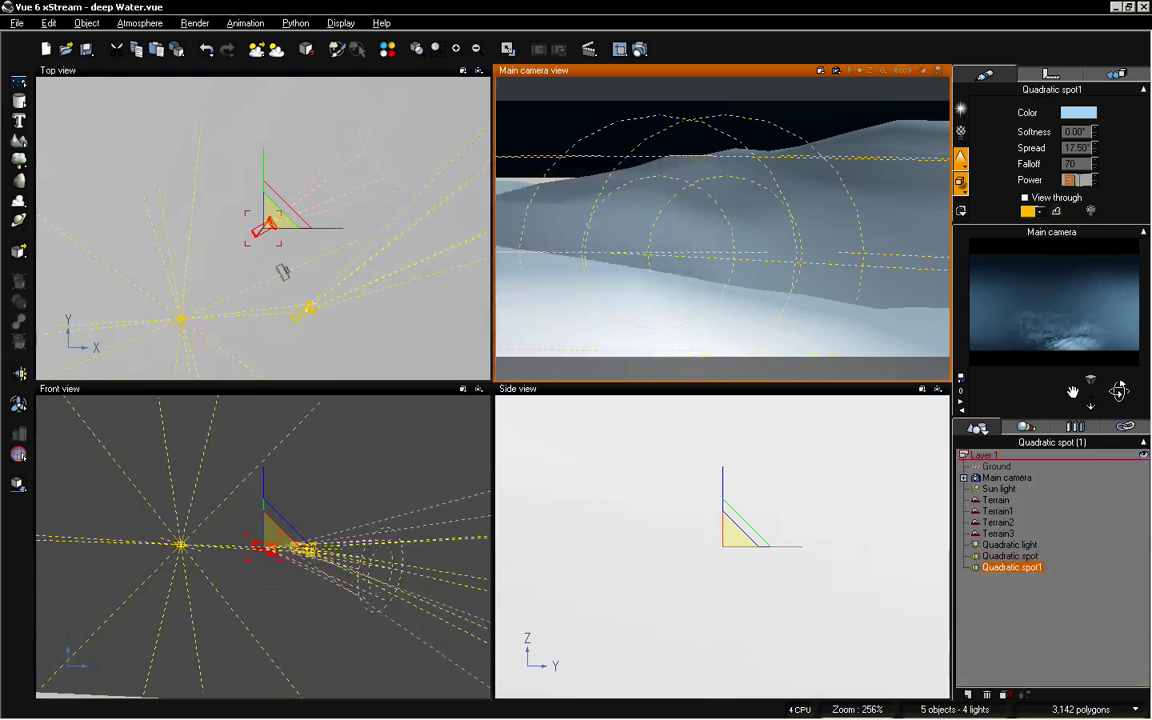
pyautogui.write('900')
pyautogui.press('Return')
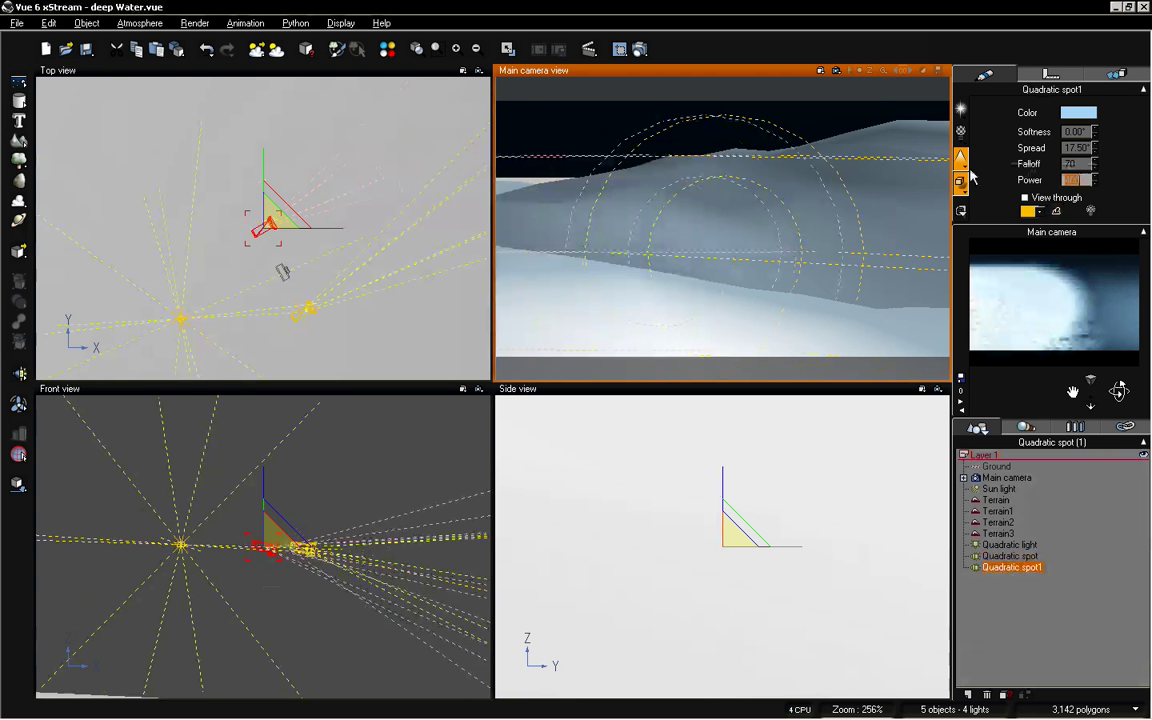
pyautogui.click(965, 164)
pyautogui.click(1020, 191)
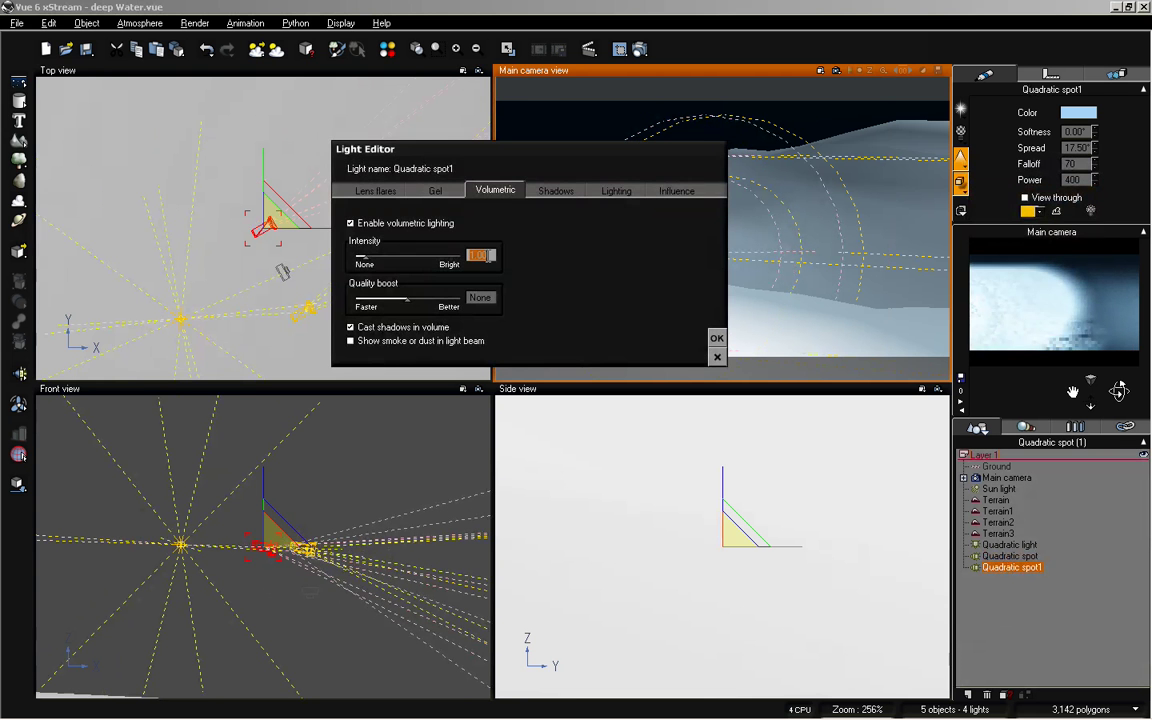
pyautogui.write('.05')
pyautogui.press('Return')
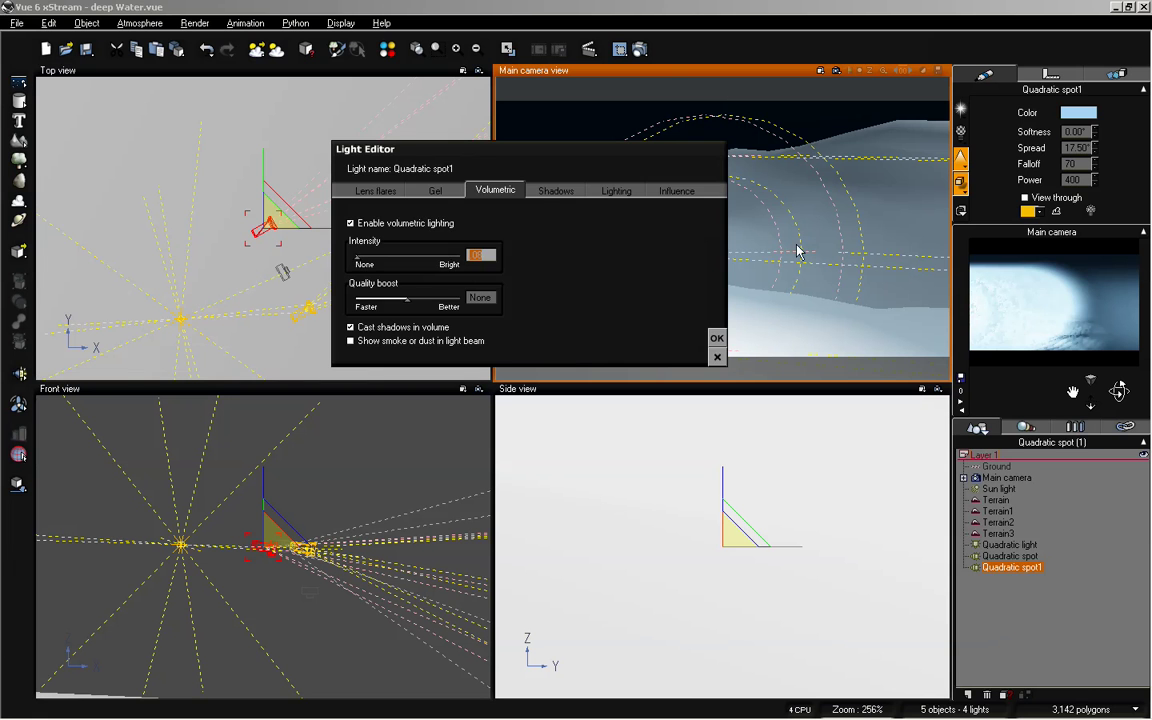
pyautogui.click(718, 339)
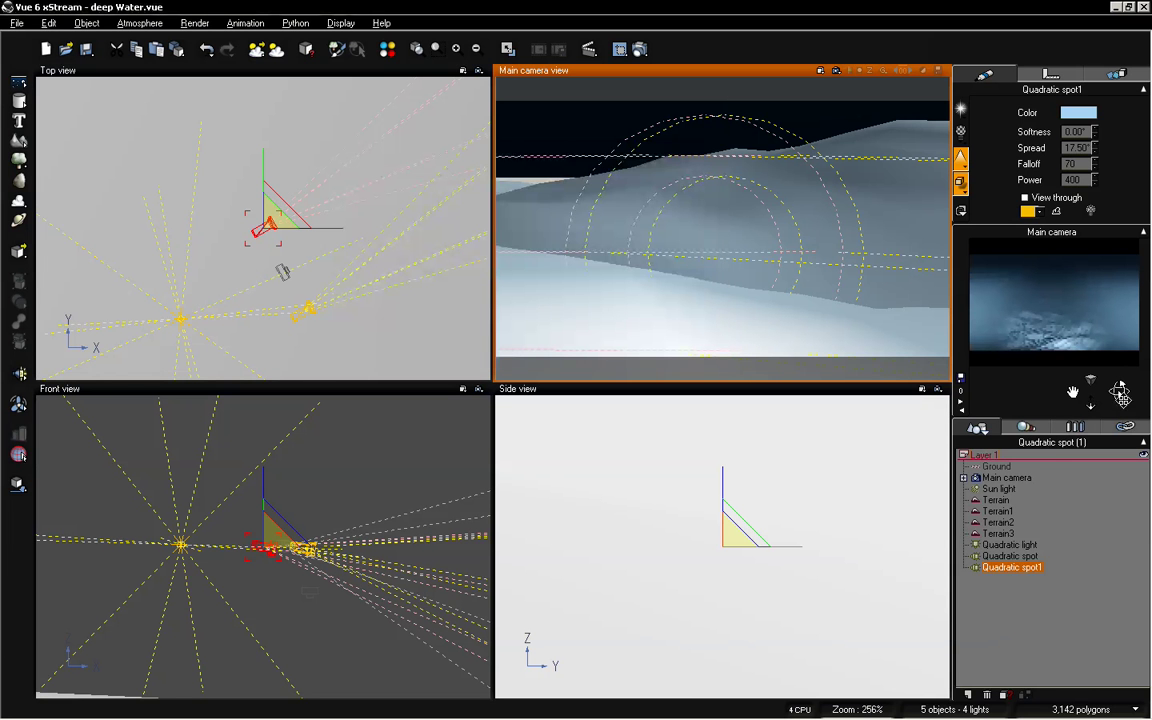
# - Set the Quadratic light's power to 150 and turn the main camera down towards the sand in front of it
pyautogui.moveTo(1122, 378); pyautogui.dragTo(1118, 391)
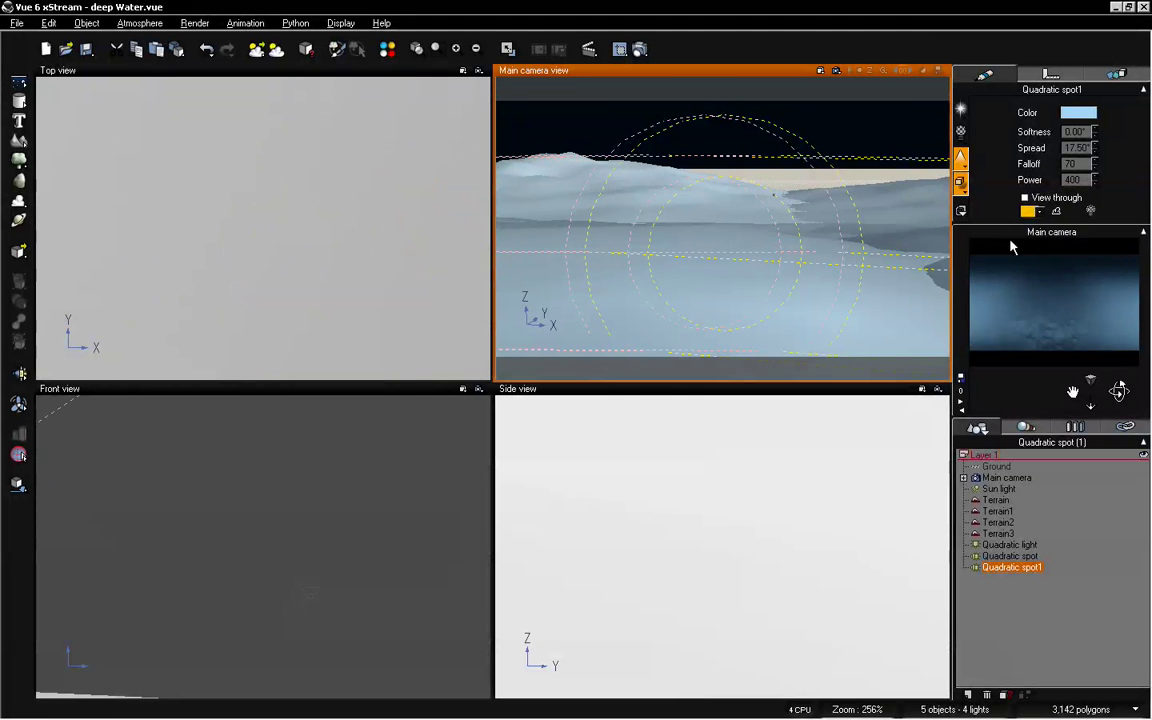
pyautogui.click(1011, 545)
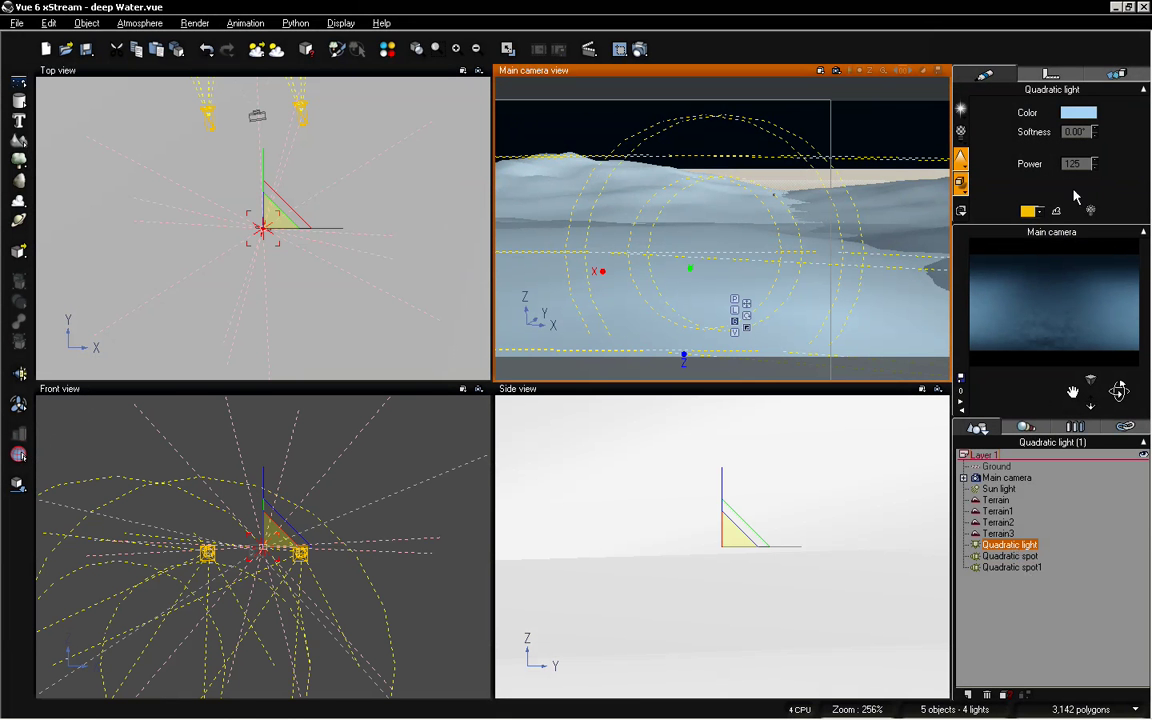
pyautogui.click(960, 182)
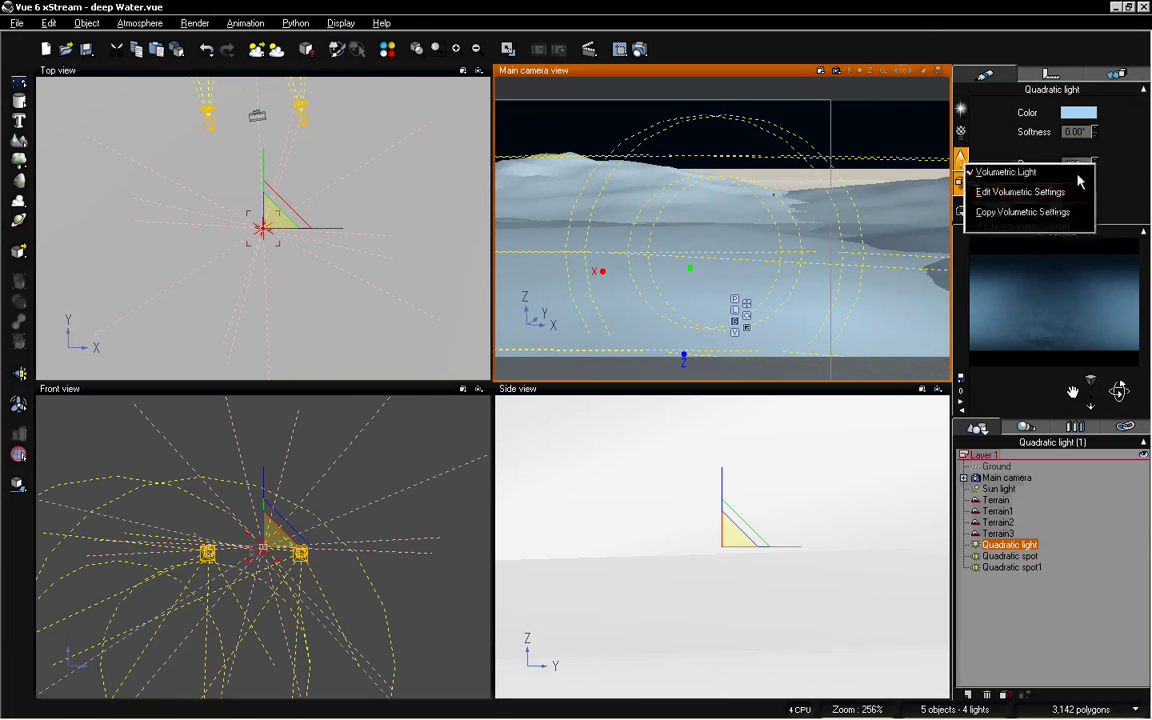
pyautogui.click(1020, 192)
pyautogui.moveTo(1096, 163); pyautogui.dragTo(1096, 158)
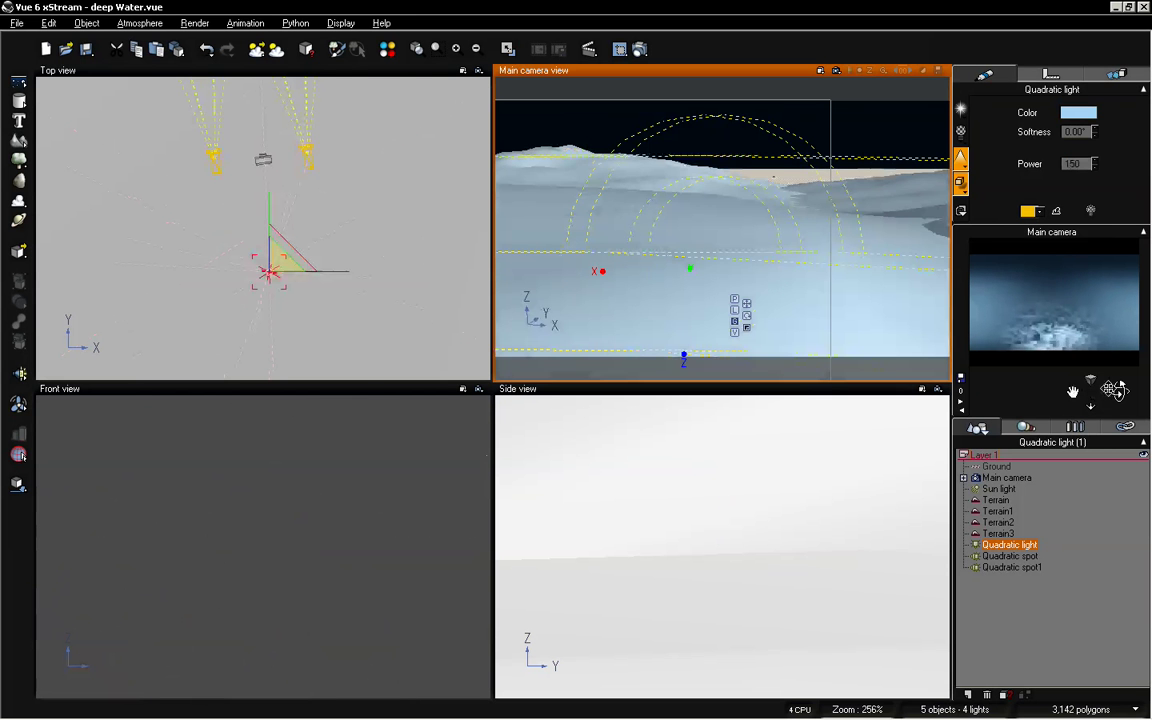
pyautogui.moveTo(1118, 390); pyautogui.dragTo(1118, 390)
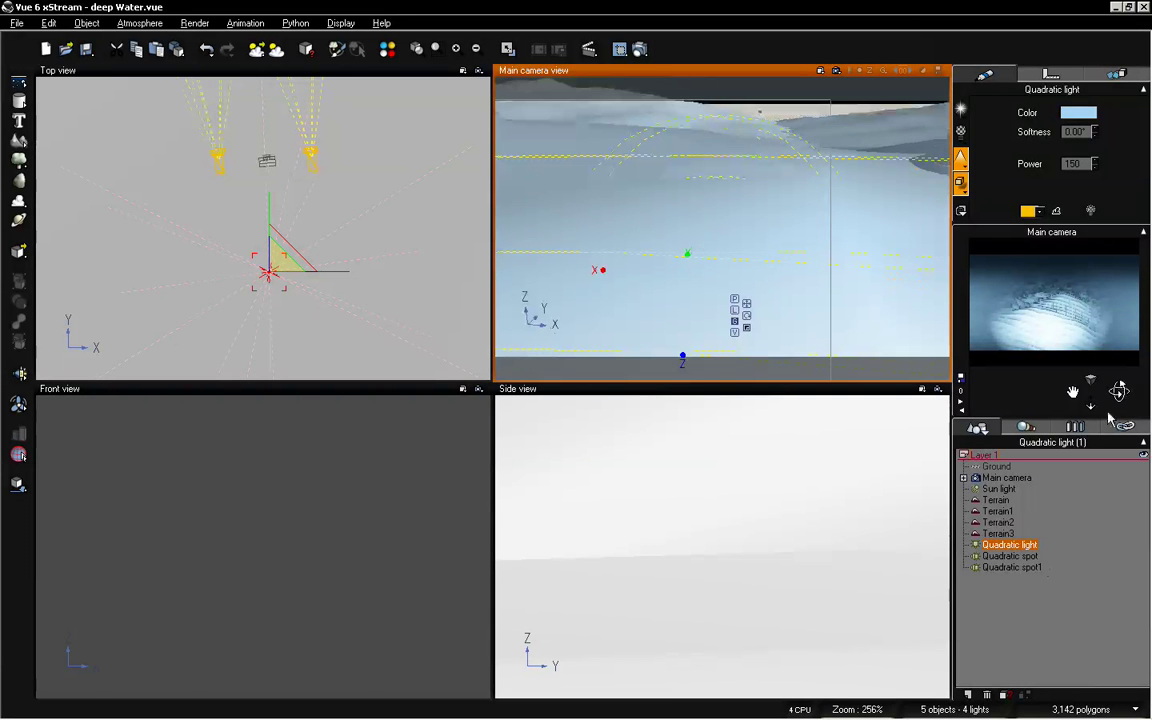
# - Set the falloff of the Quadratic spot and Quadratic spot1 to 100
pyautogui.click(1029, 557)
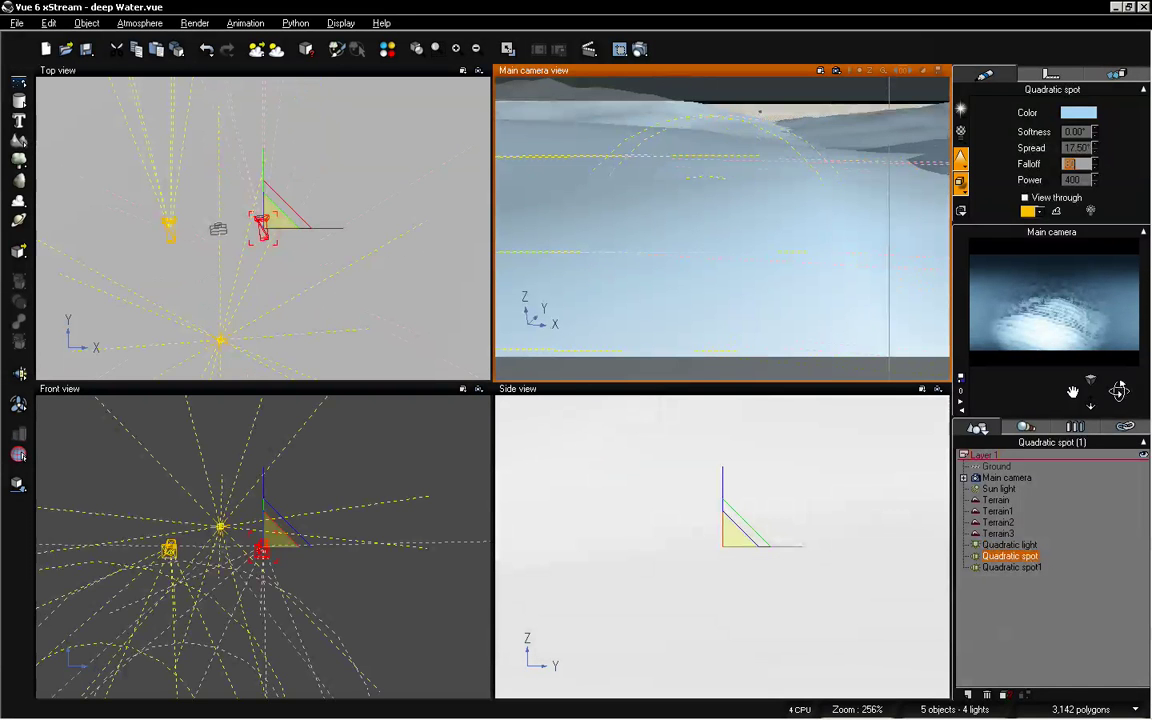
pyautogui.click(1015, 567)
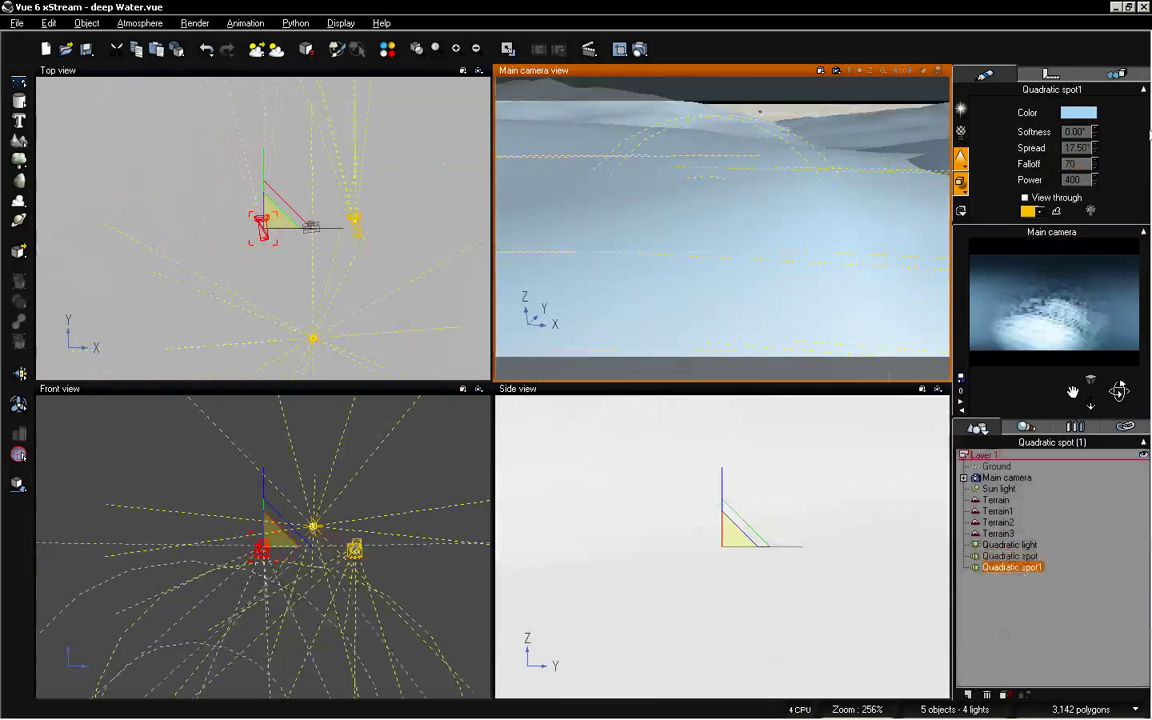
pyautogui.moveTo(1095, 164); pyautogui.dragTo(1097, 172)
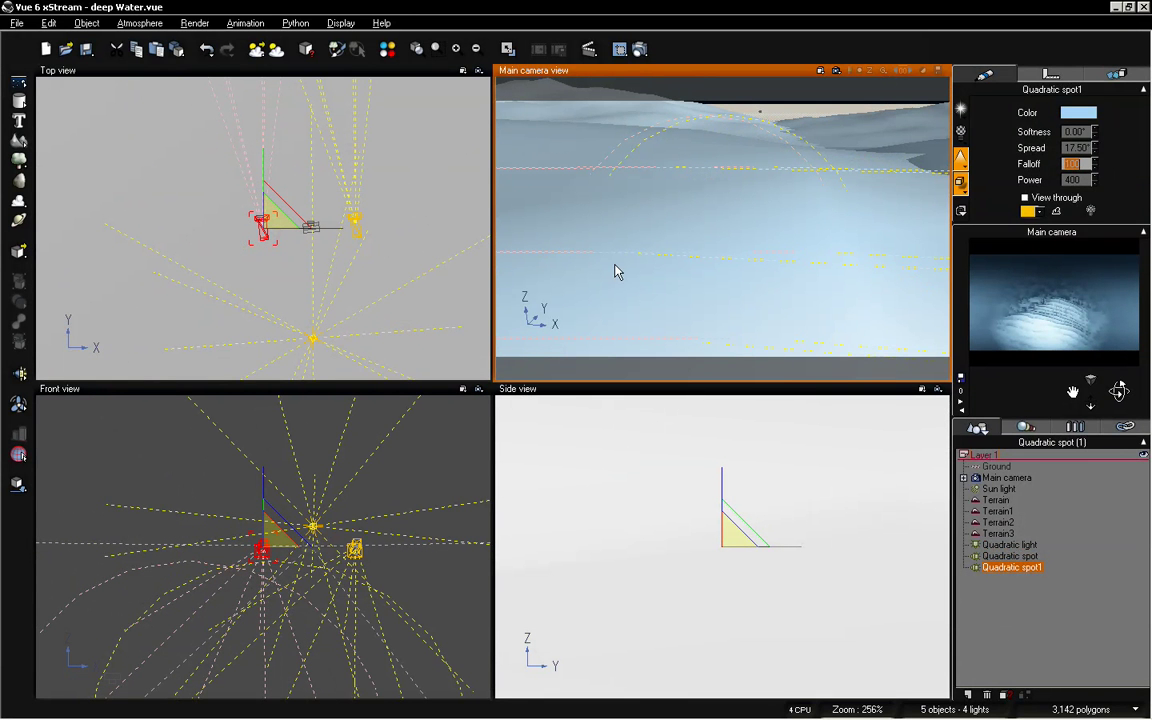
# - Move Quadratic spot1 outward and slightly back from the camera in the top view, and rotate it inward
pyautogui.moveTo(399, 219); pyautogui.dragTo(257, 232, button='right')
pyautogui.scroll(3, 409, 252)
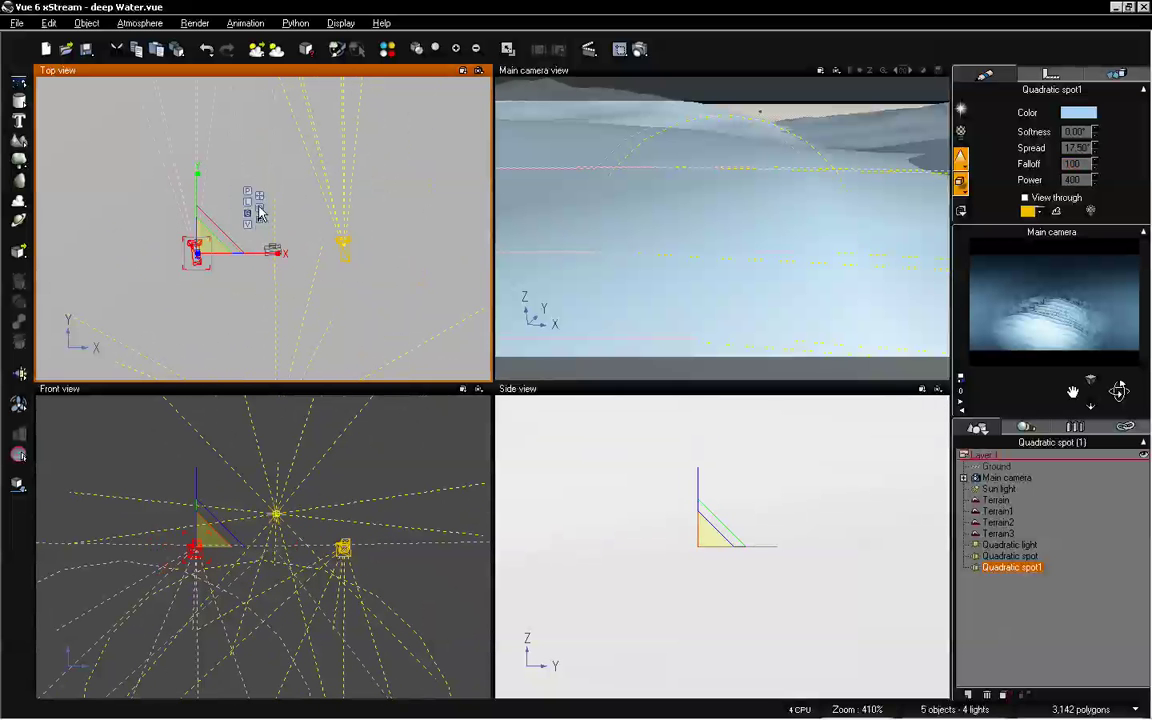
pyautogui.click(258, 209)
pyautogui.moveTo(221, 228); pyautogui.dragTo(219, 212)
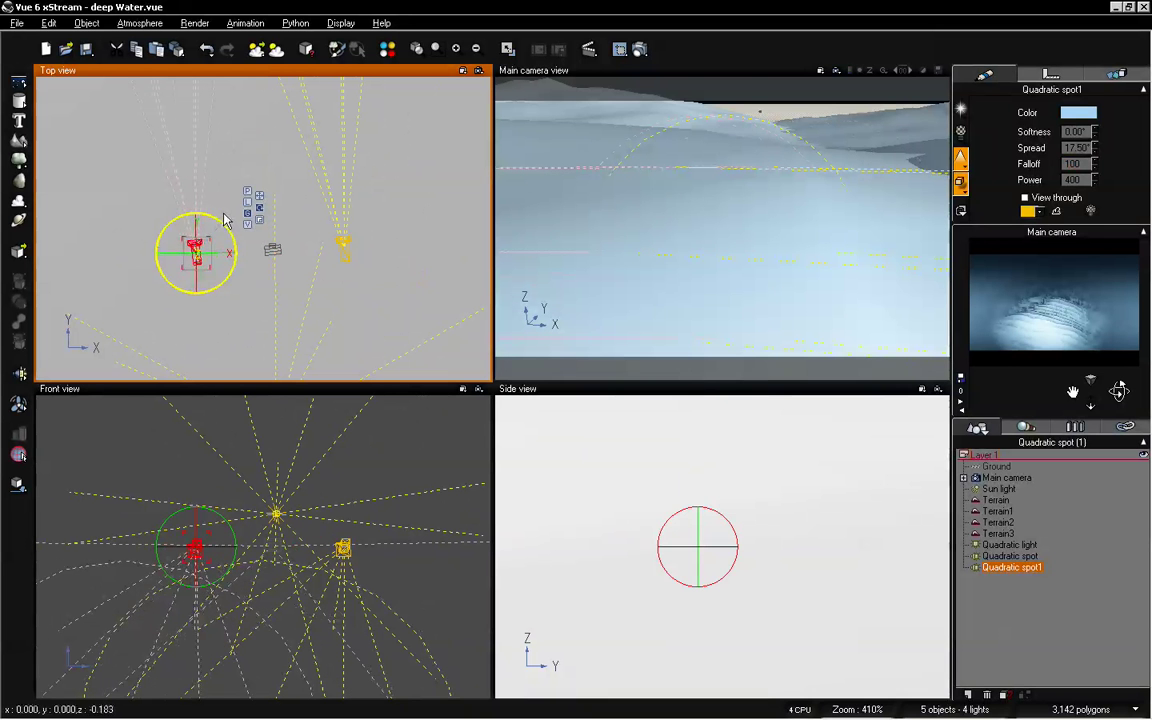
pyautogui.click(247, 191)
pyautogui.moveTo(248, 258); pyautogui.dragTo(212, 258)
pyautogui.moveTo(159, 205); pyautogui.dragTo(159, 233)
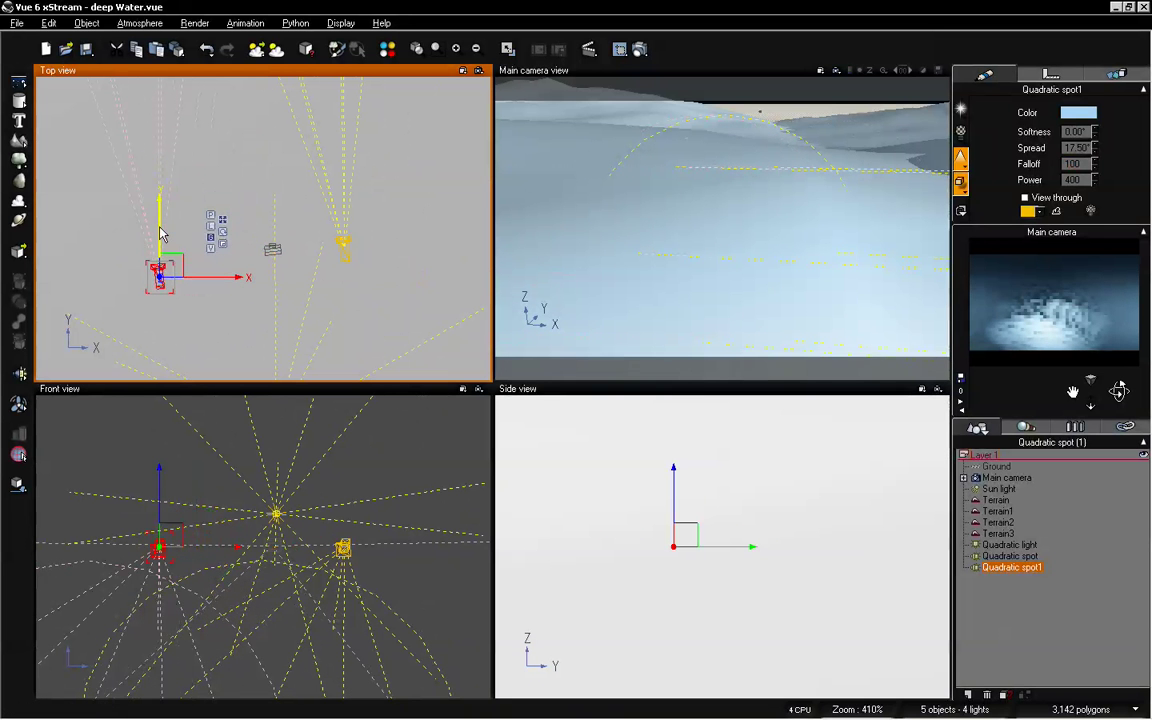
pyautogui.click(210, 226)
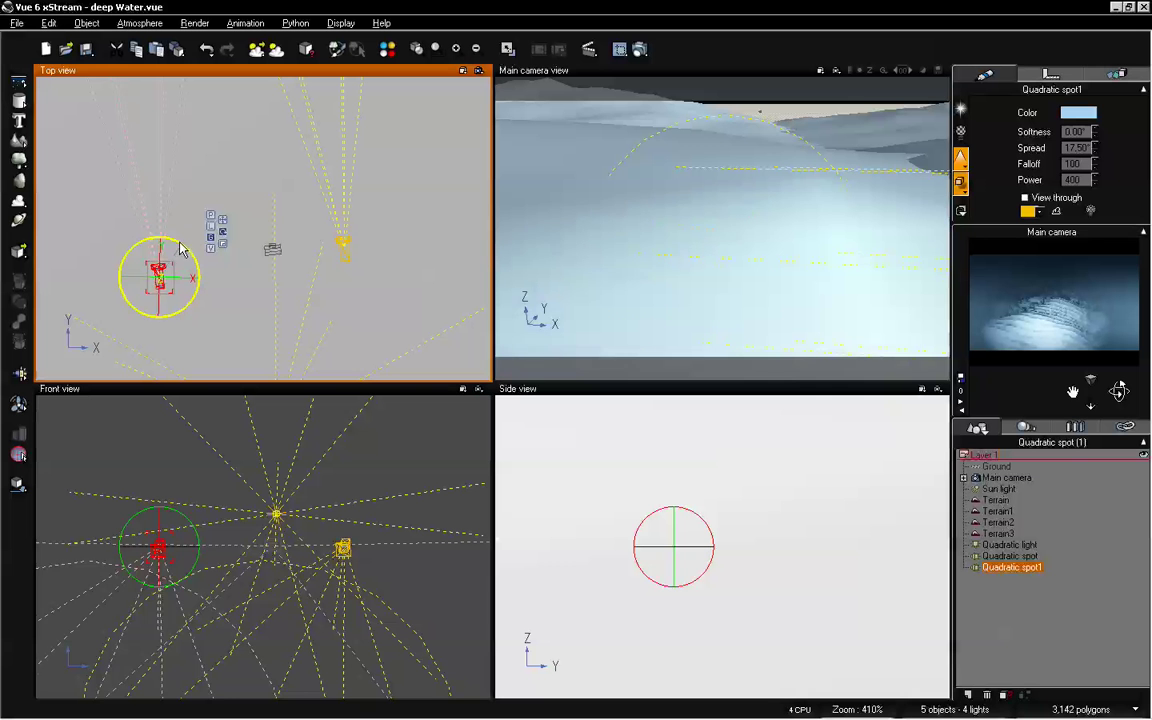
pyautogui.moveTo(180, 248)
pyautogui.mouseDown()
pyautogui.moveTo(197, 262)
pyautogui.moveTo(194, 251)
pyautogui.mouseUp()
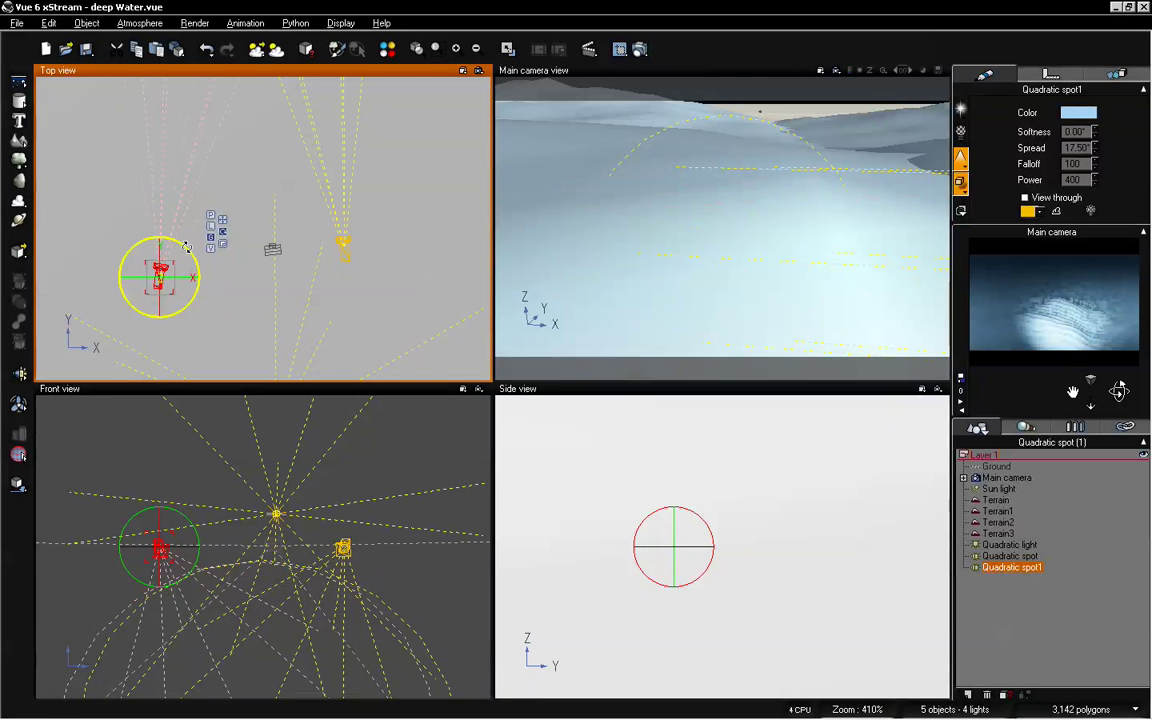
# - Move the Quadratic spot outward from the camera in the top view and check its aim in the front and side views
pyautogui.click(342, 245)
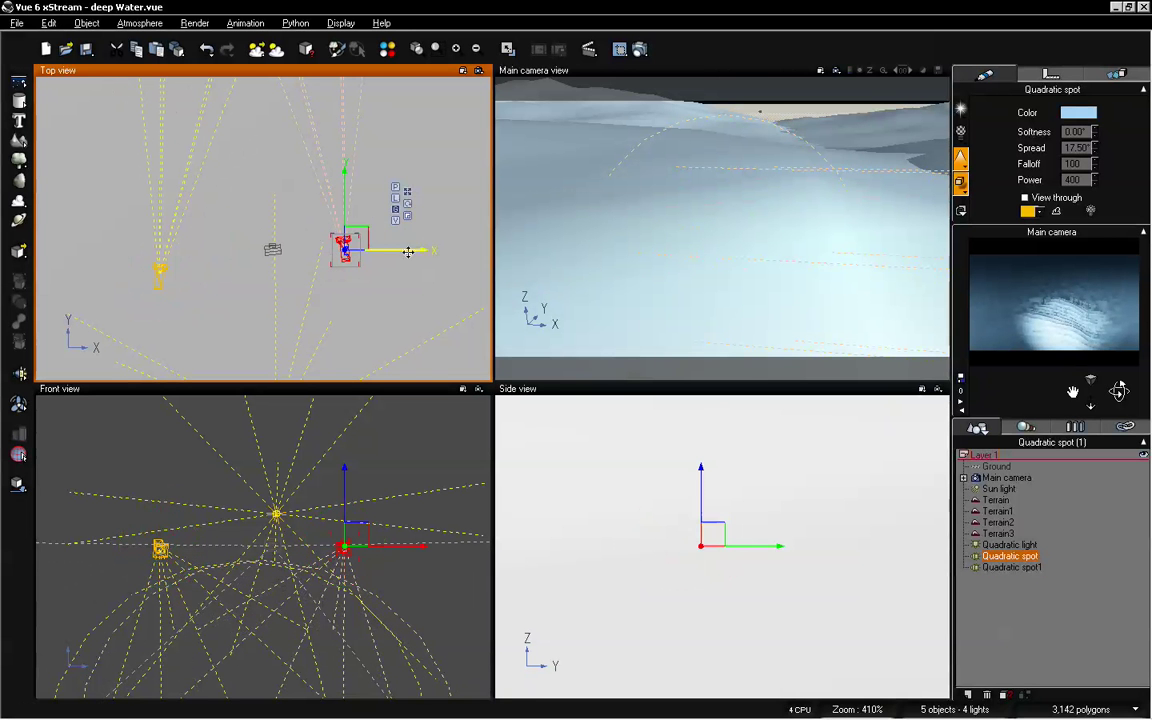
pyautogui.moveTo(371, 240); pyautogui.dragTo(415, 210)
pyautogui.press('r')
pyautogui.click(798, 490)
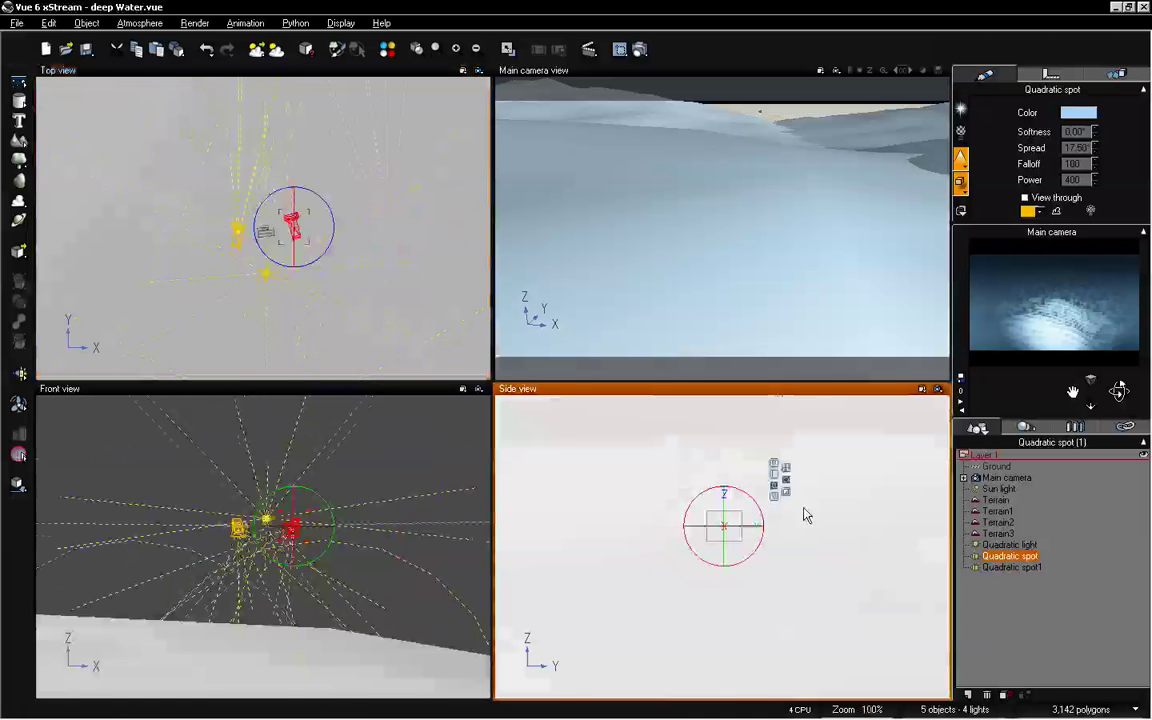
pyautogui.scroll(-4, 796, 480)
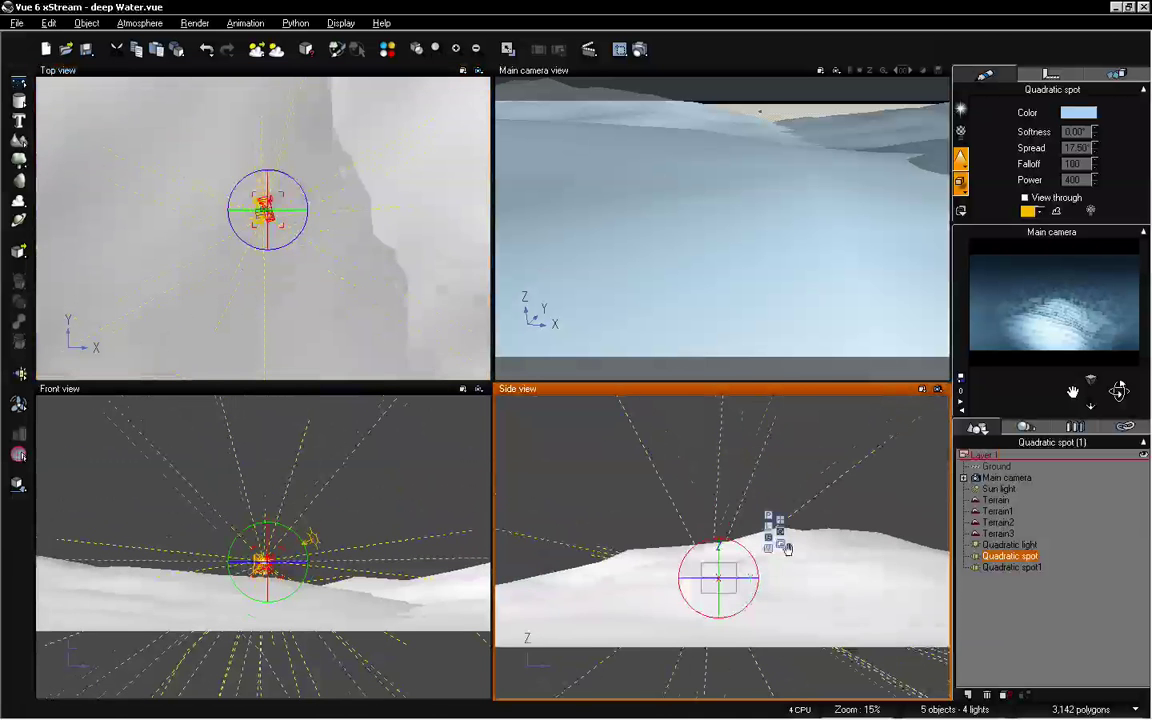
pyautogui.scroll(6, 412, 587)
pyautogui.click(420, 560)
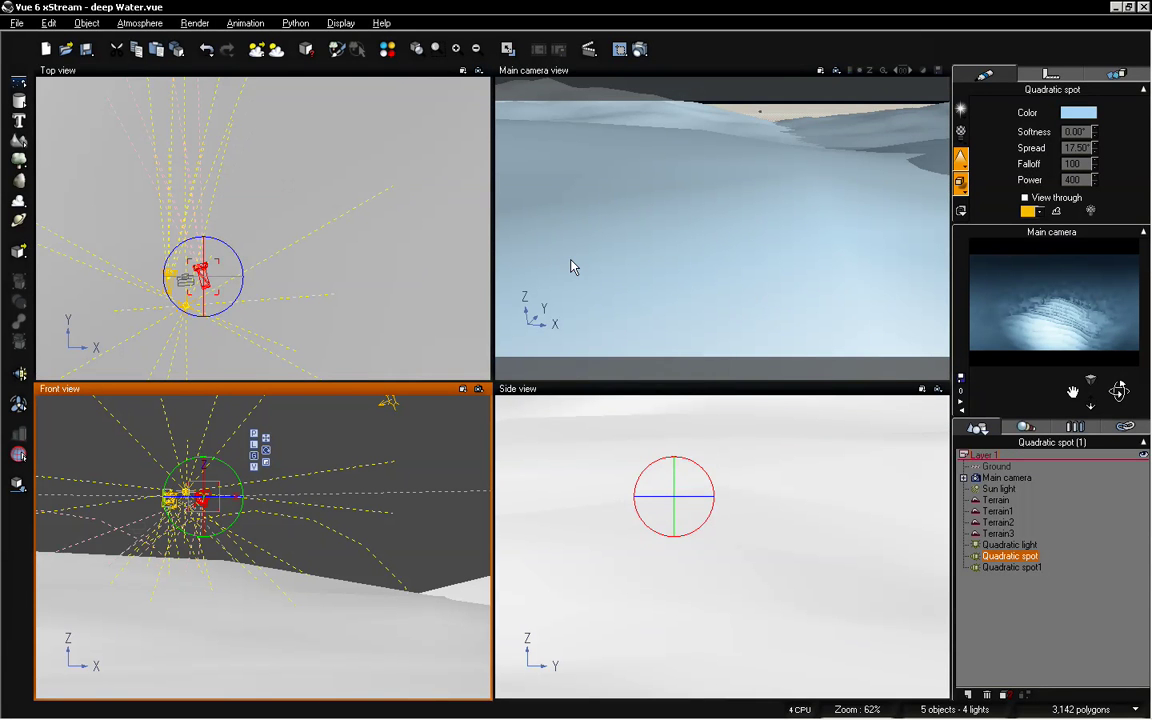
pyautogui.click(710, 486)
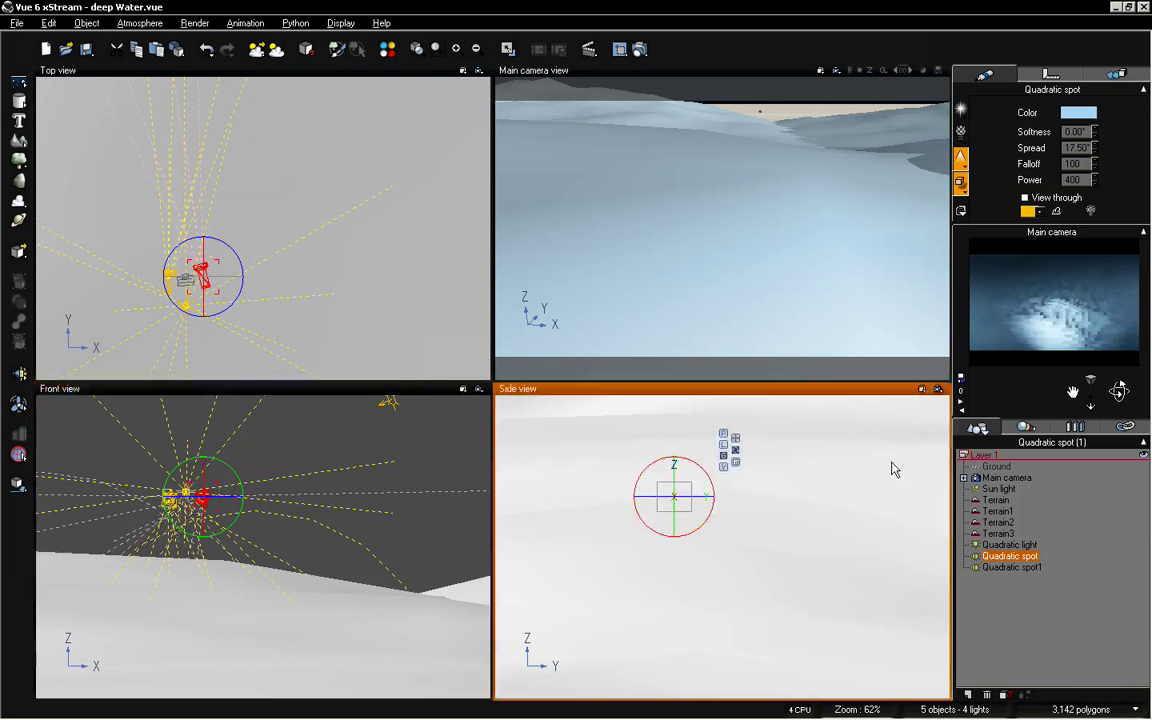
# - Reposition the main camera and tilt it up to frame the valley between the hills beneath a band of dark sky
pyautogui.click(1013, 567)
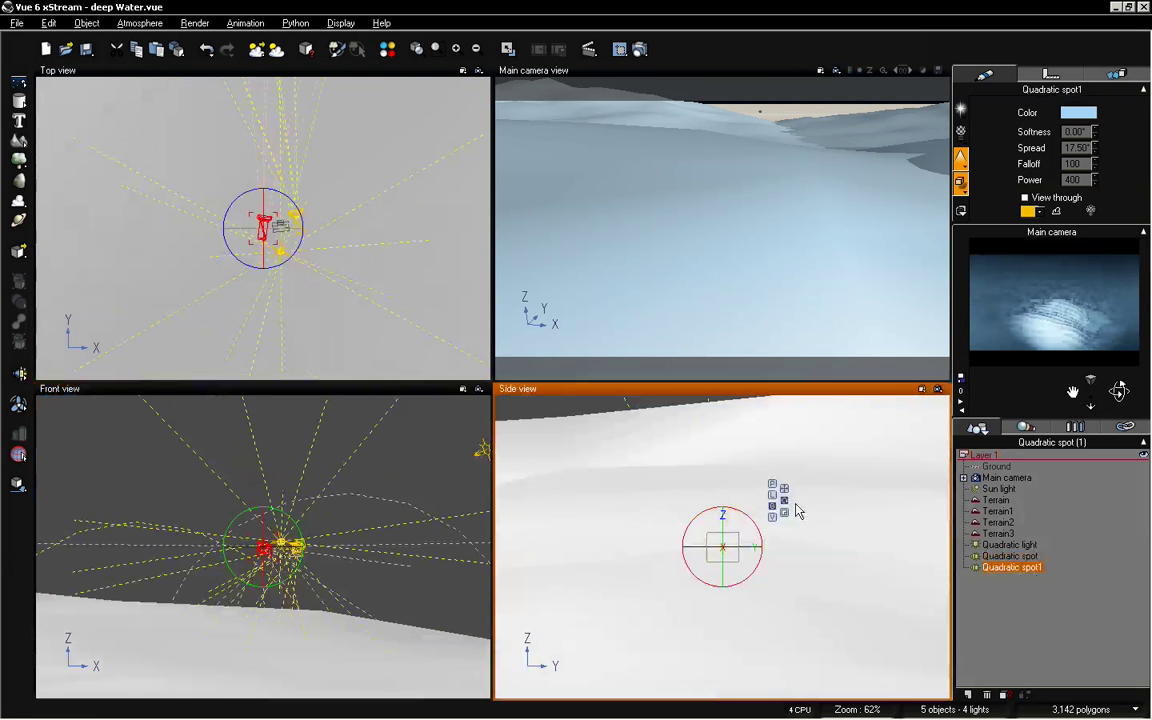
pyautogui.moveTo(1090, 396); pyautogui.dragTo(1094, 410)
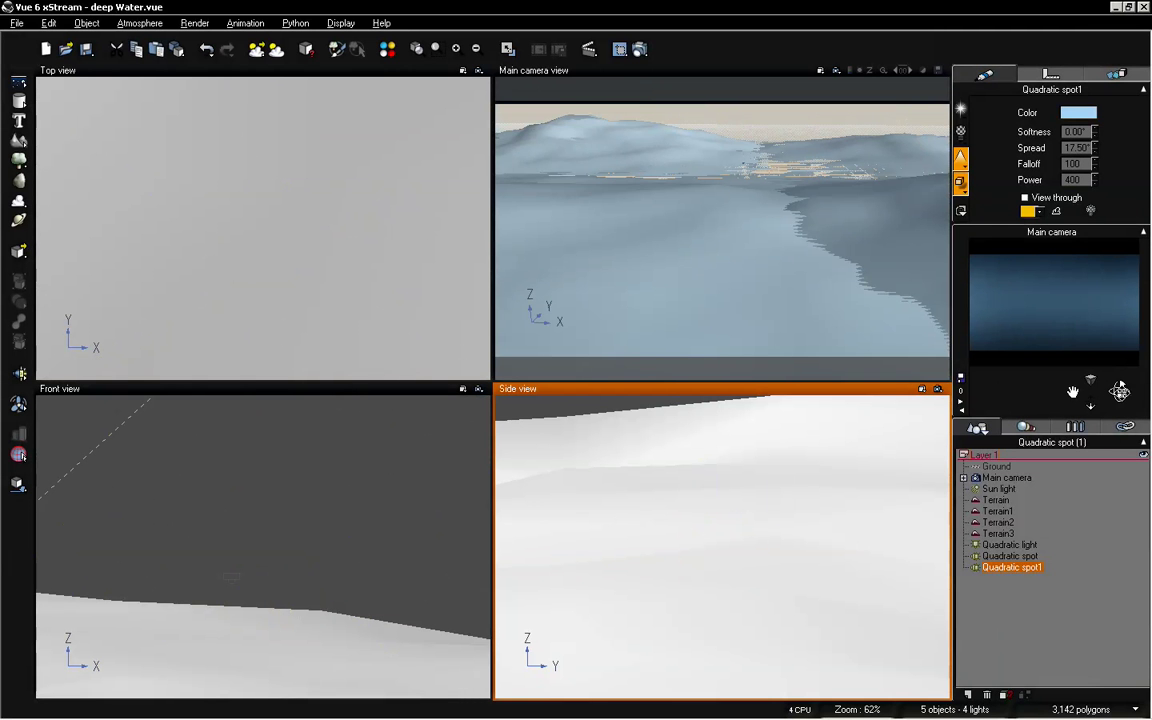
pyautogui.moveTo(1119, 391); pyautogui.dragTo(1119, 391)
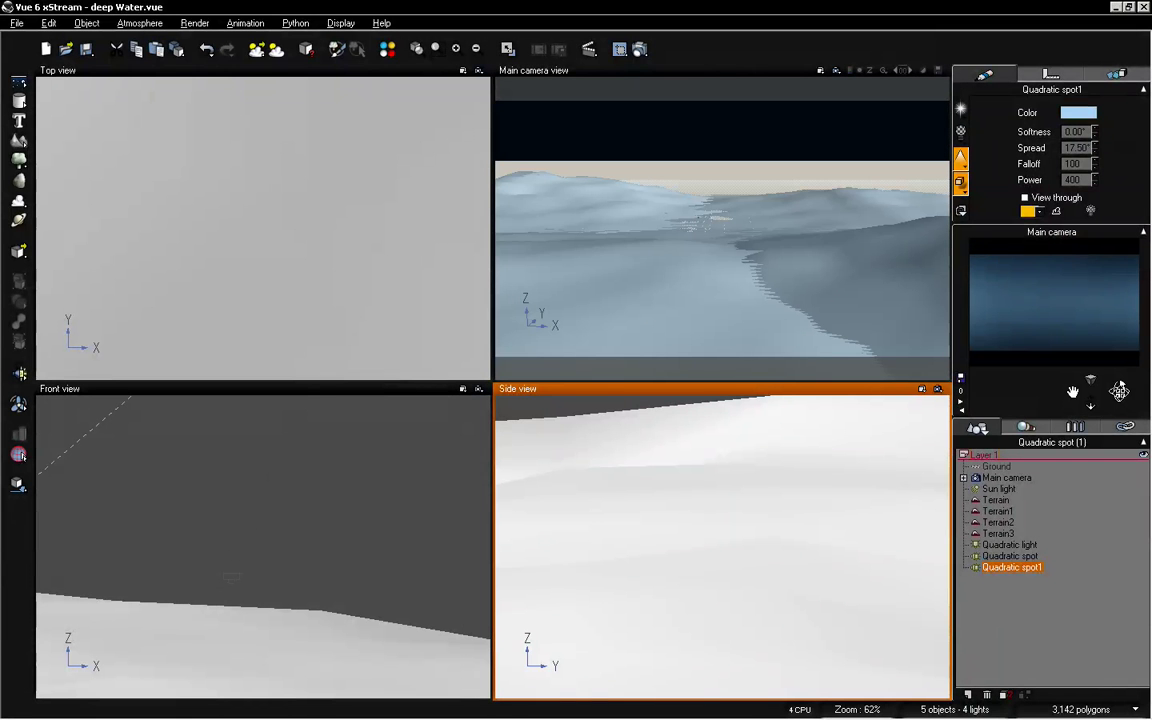
# - Set the atmosphere's sun pitch to 118.2 and the size of the sun to 0%
pyautogui.click(137, 23)
pyautogui.click(132, 90)
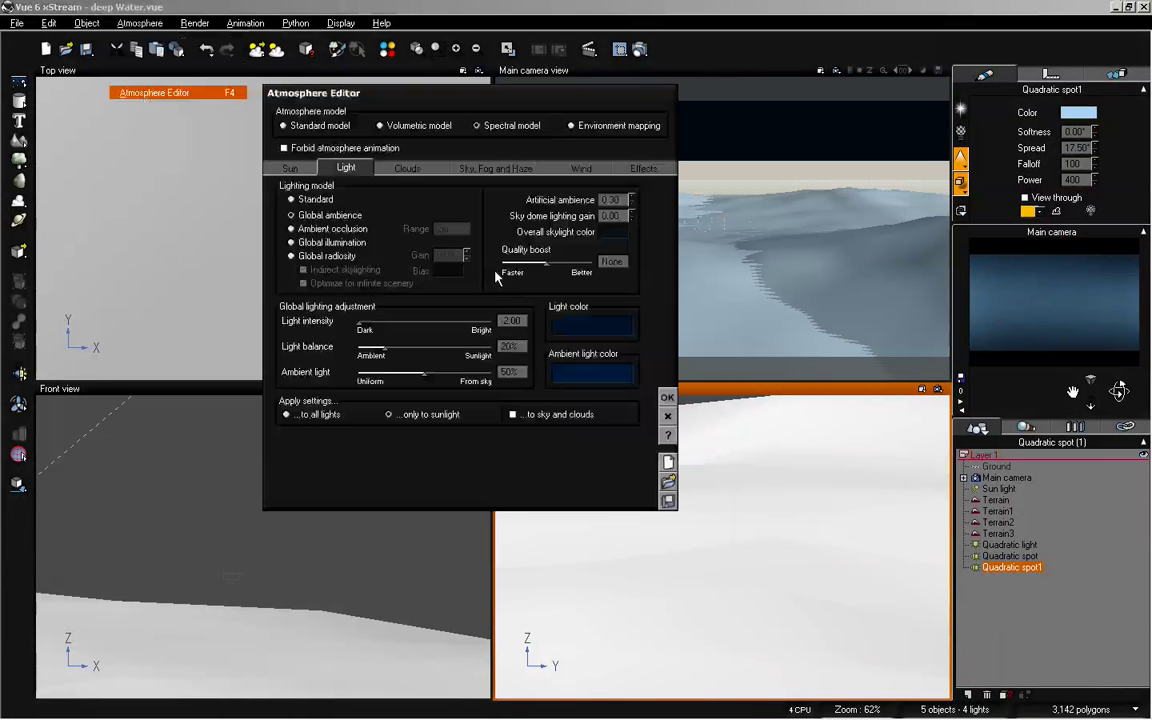
pyautogui.click(290, 168)
pyautogui.moveTo(476, 253); pyautogui.dragTo(440, 253)
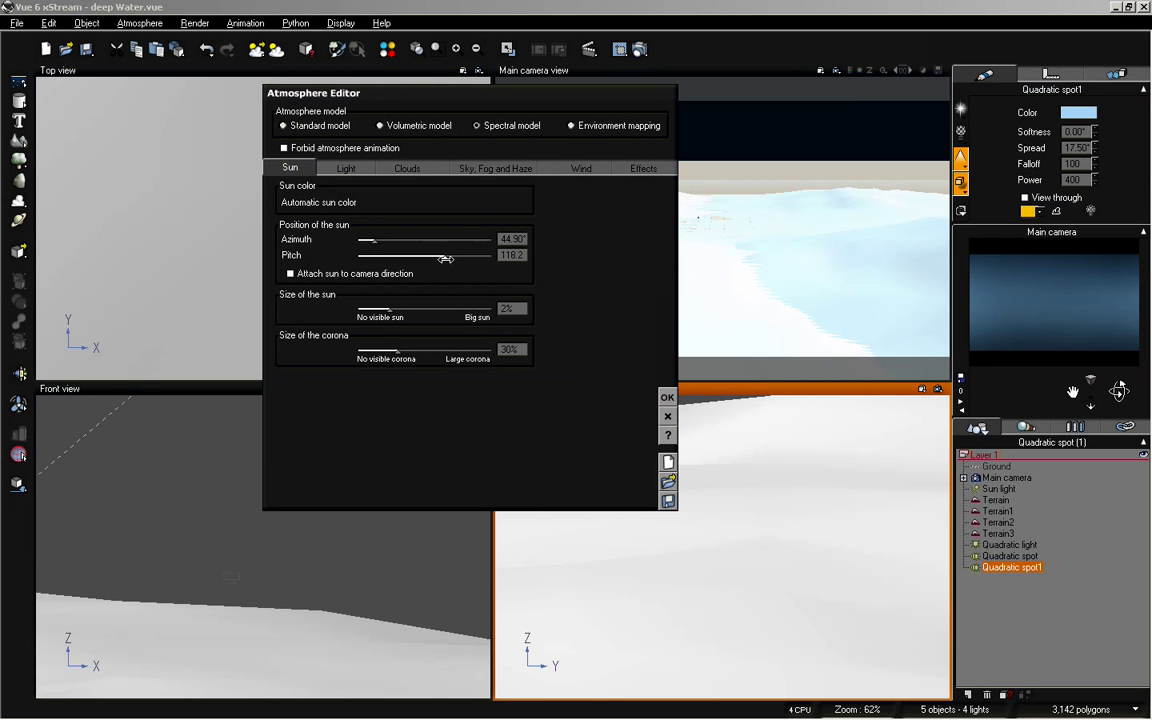
pyautogui.moveTo(444, 258); pyautogui.dragTo(447, 257)
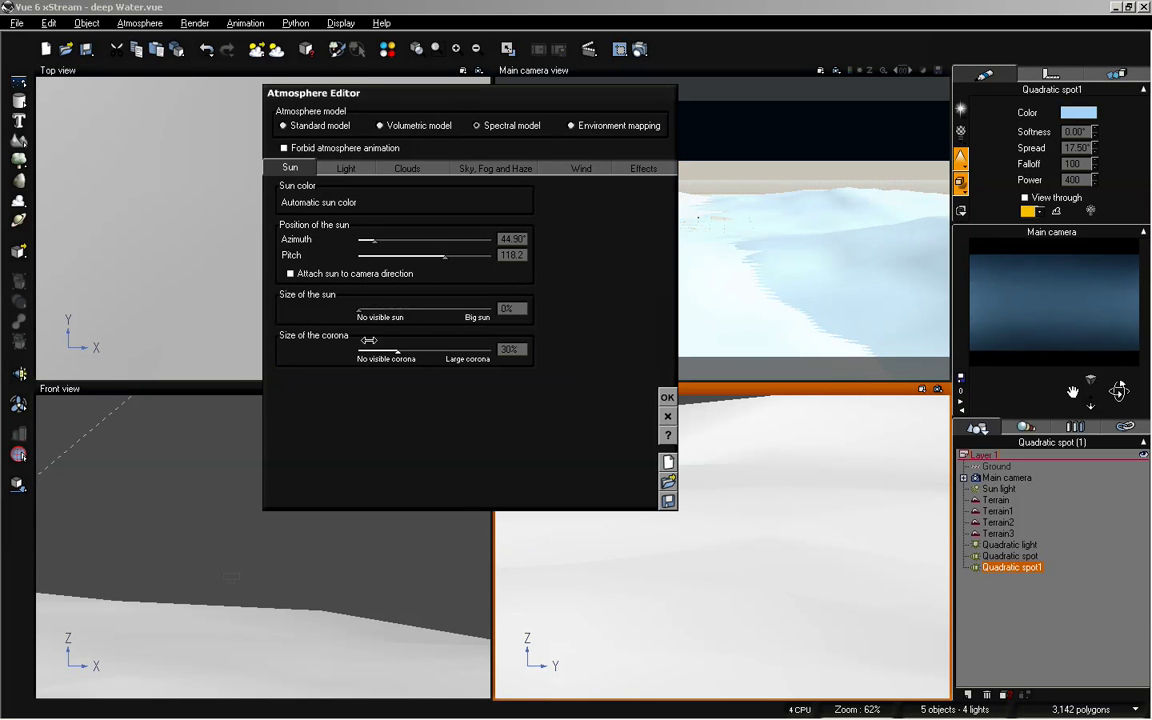
pyautogui.click(668, 397)
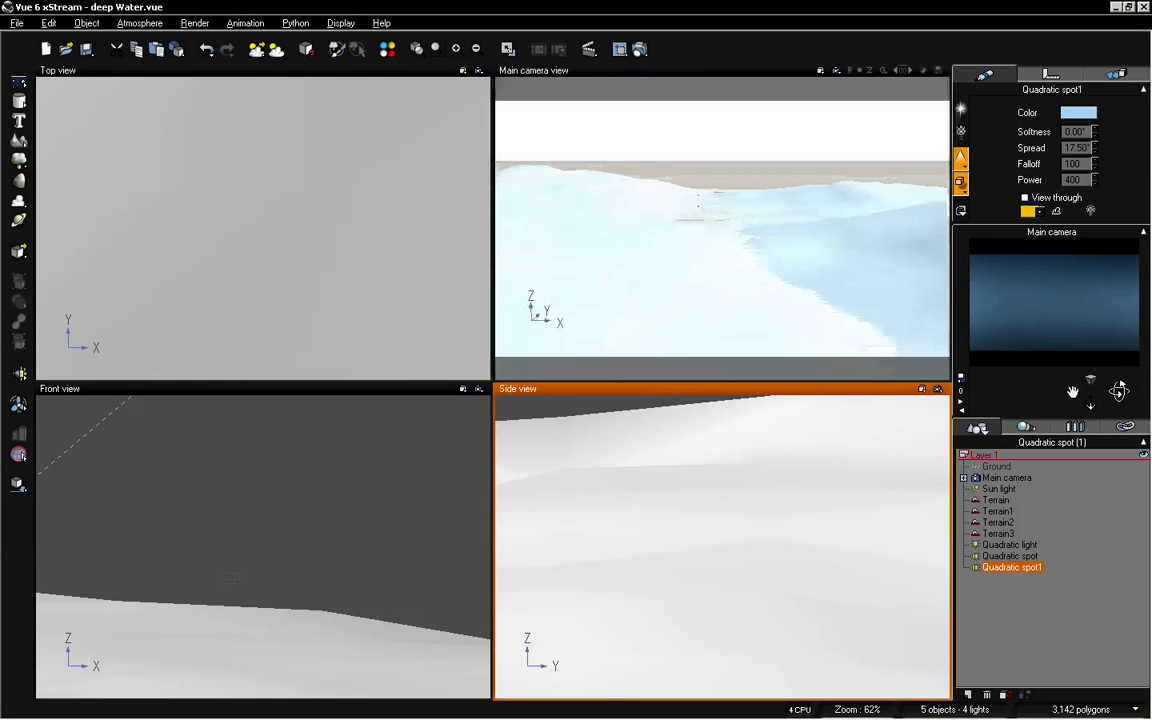
# - Turn and reposition the main camera to face the rippled hill crest beneath dark sky, and inspect a test render
pyautogui.moveTo(1106, 393)
pyautogui.mouseDown()
pyautogui.moveTo(1098, 428)
pyautogui.moveTo(1120, 390)
pyautogui.moveTo(1097, 407)
pyautogui.moveTo(1121, 391)
pyautogui.moveTo(1093, 404)
pyautogui.mouseUp()
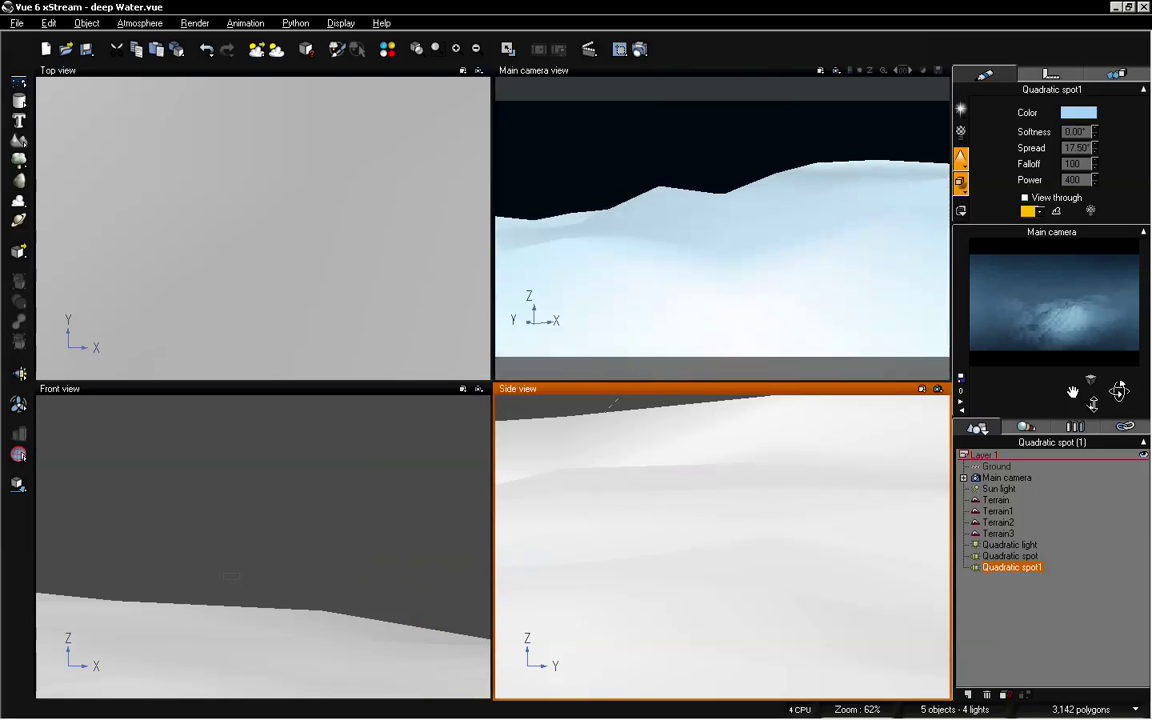
pyautogui.click(640, 48)
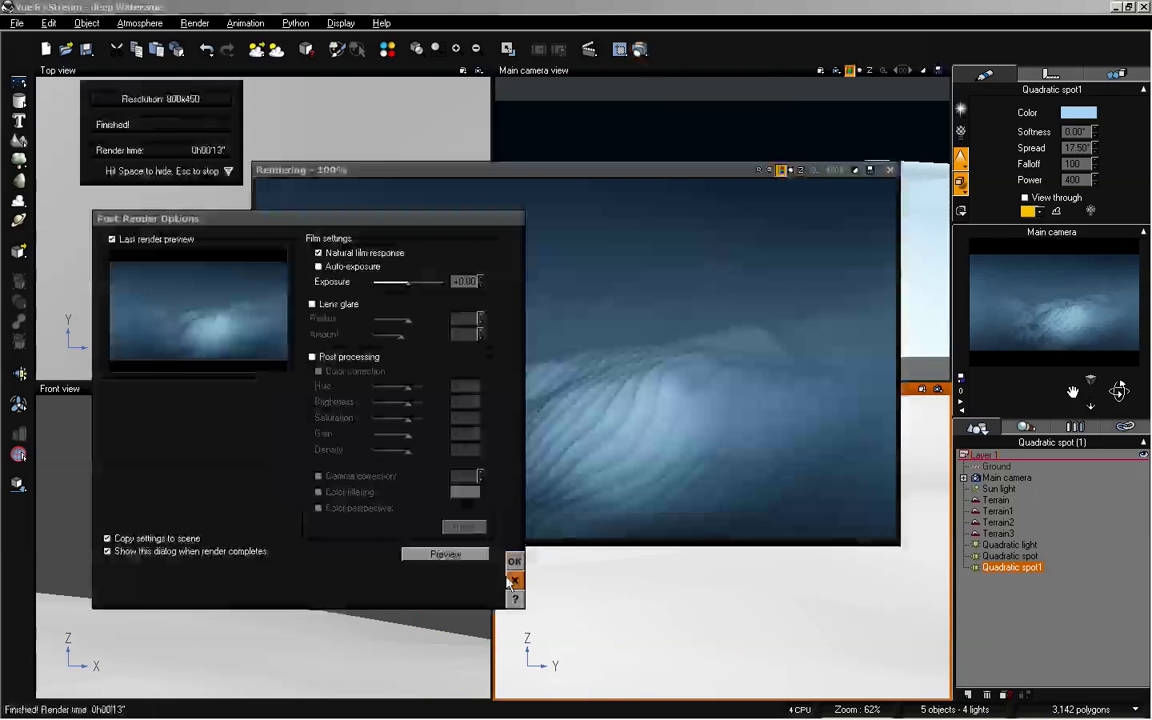
pyautogui.click(516, 580)
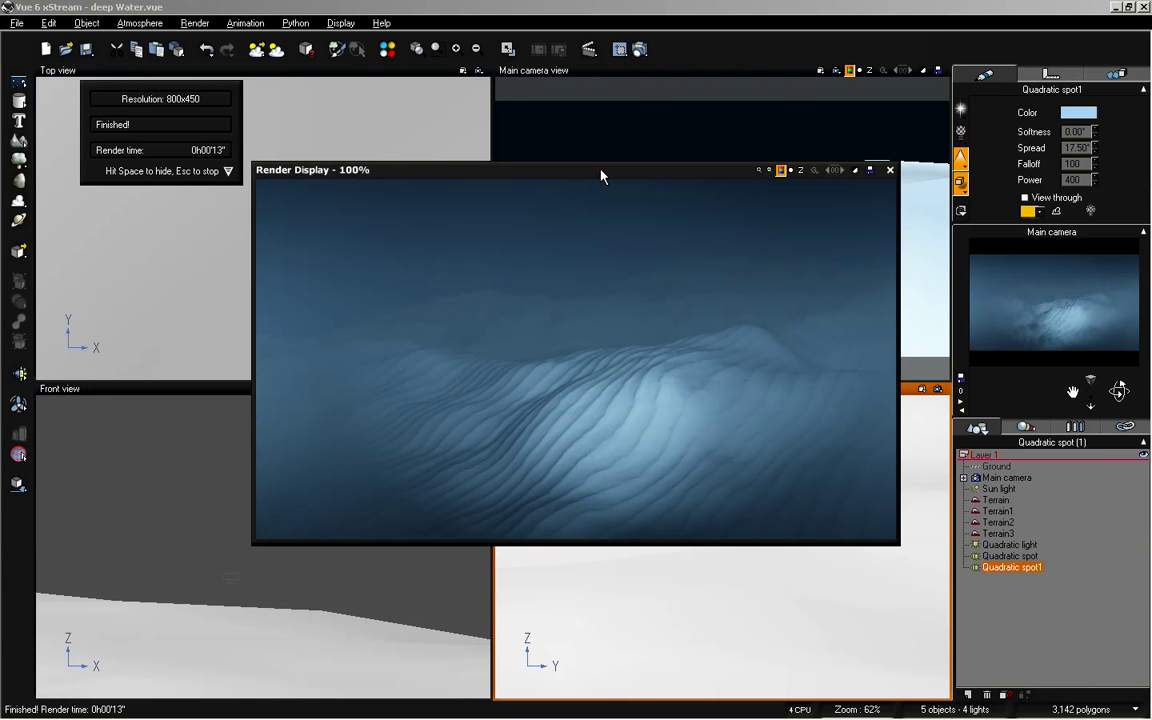
pyautogui.moveTo(608, 177); pyautogui.dragTo(596, 177)
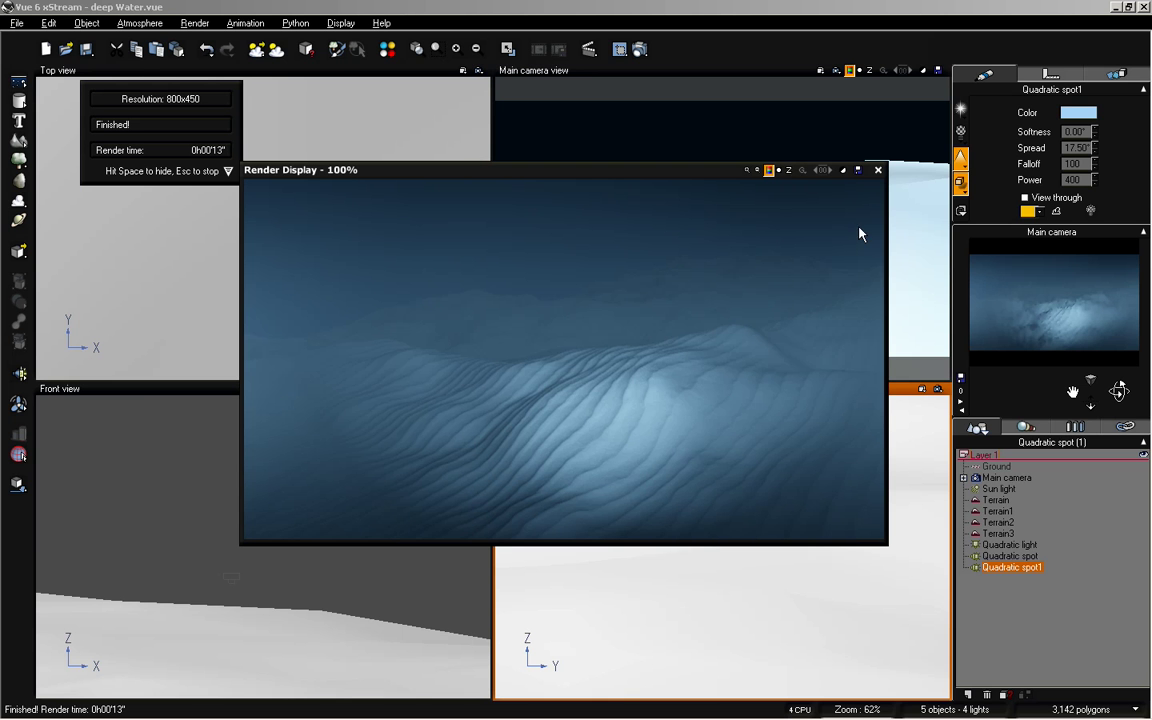
pyautogui.click(878, 171)
# - Set the atmosphere's light balance to 0% and try a different sky dome lighting gain before returning it to 0.00
pyautogui.click(140, 23)
pyautogui.click(155, 92)
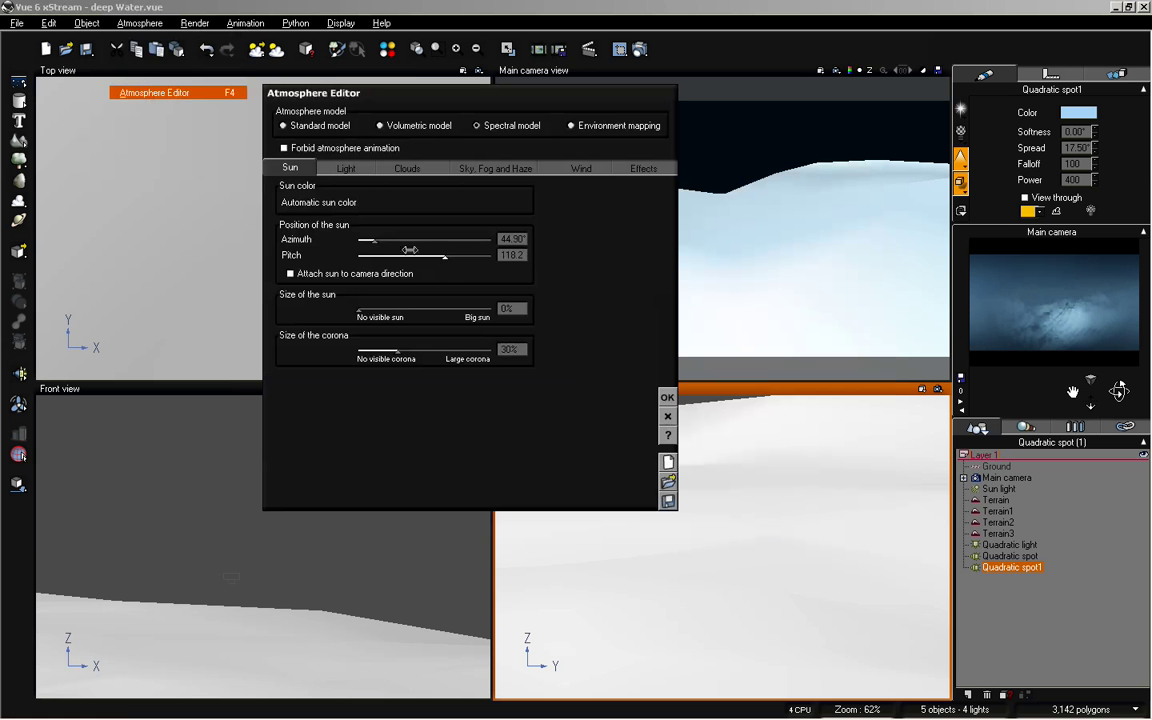
pyautogui.click(366, 171)
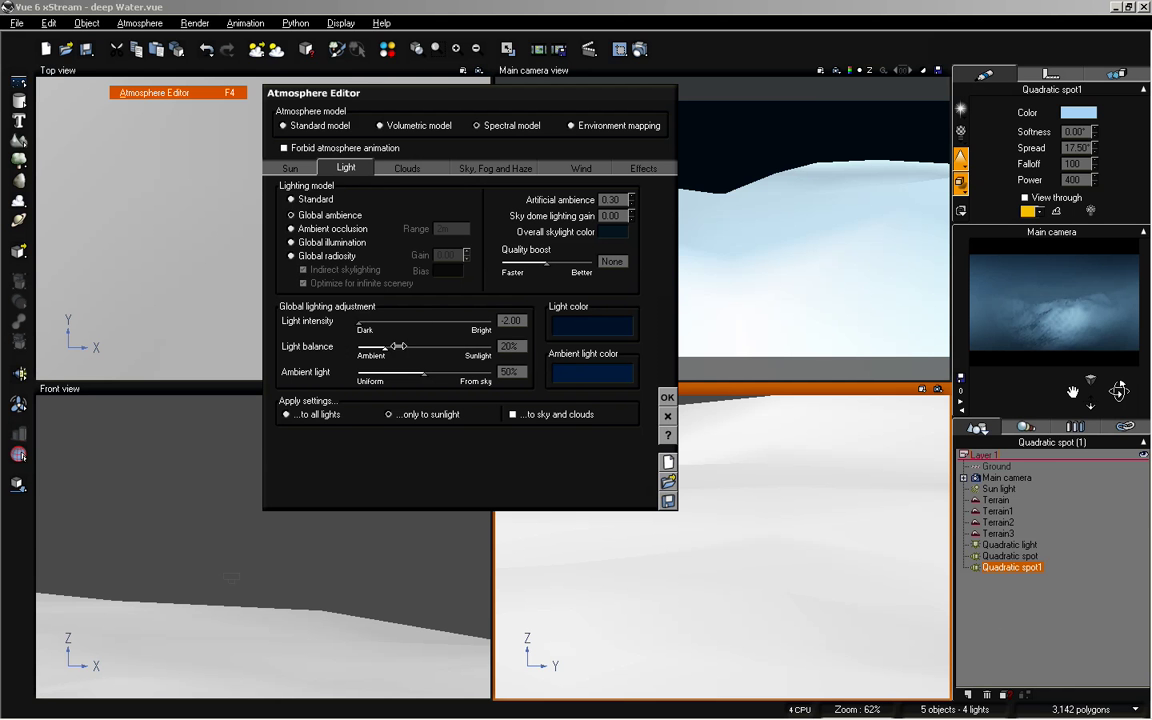
pyautogui.moveTo(384, 350); pyautogui.dragTo(361, 352)
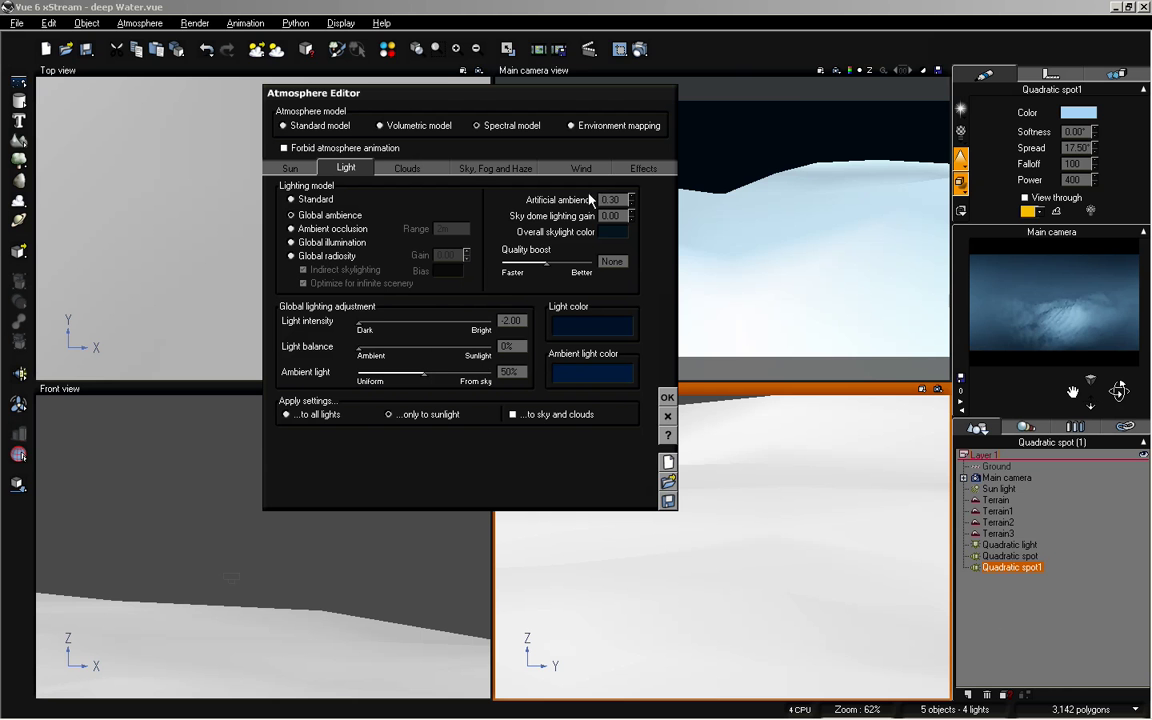
pyautogui.click(632, 217)
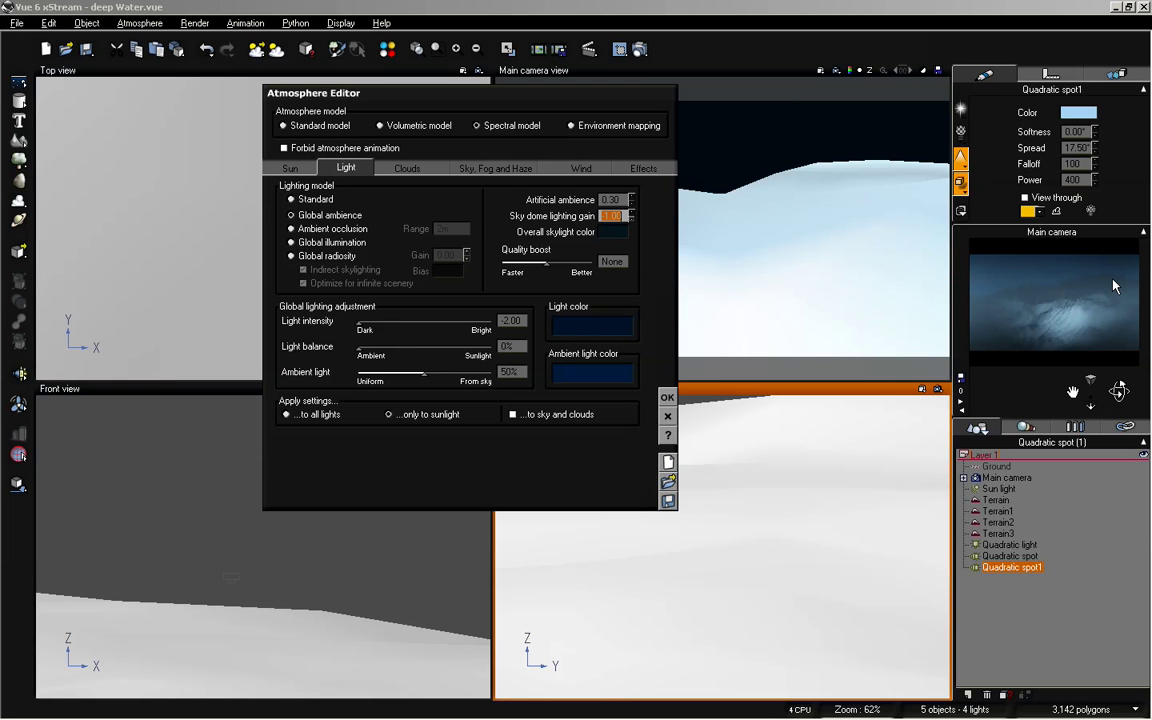
pyautogui.click(462, 166)
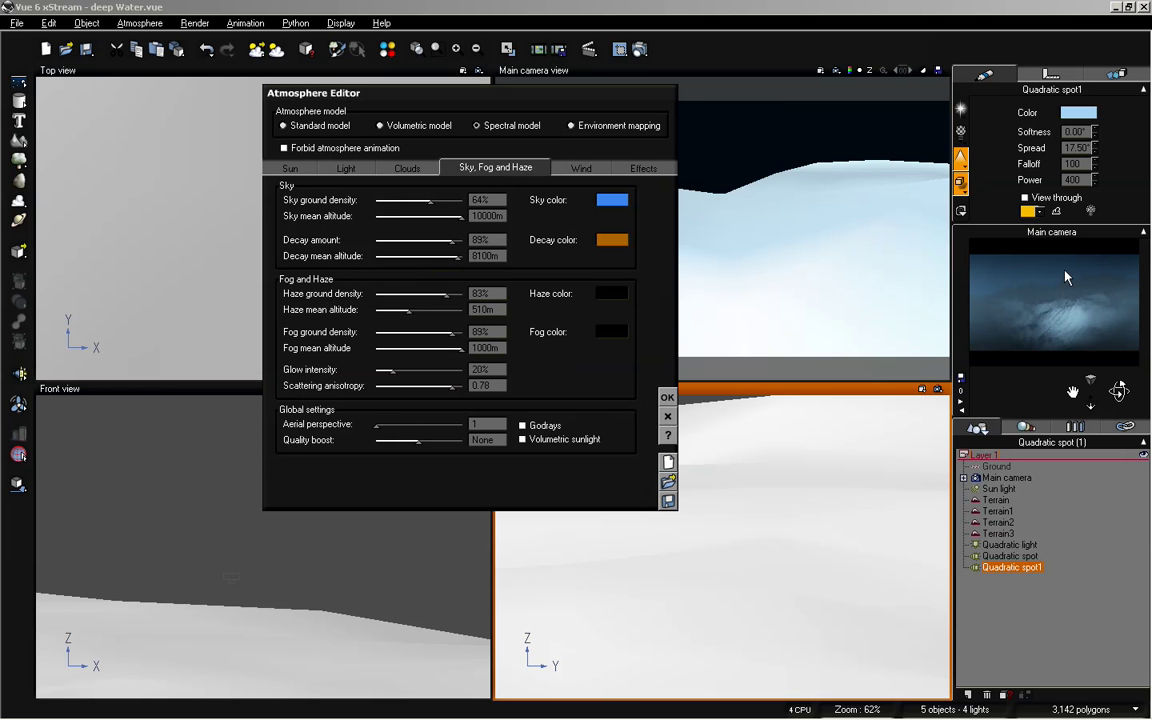
pyautogui.click(346, 170)
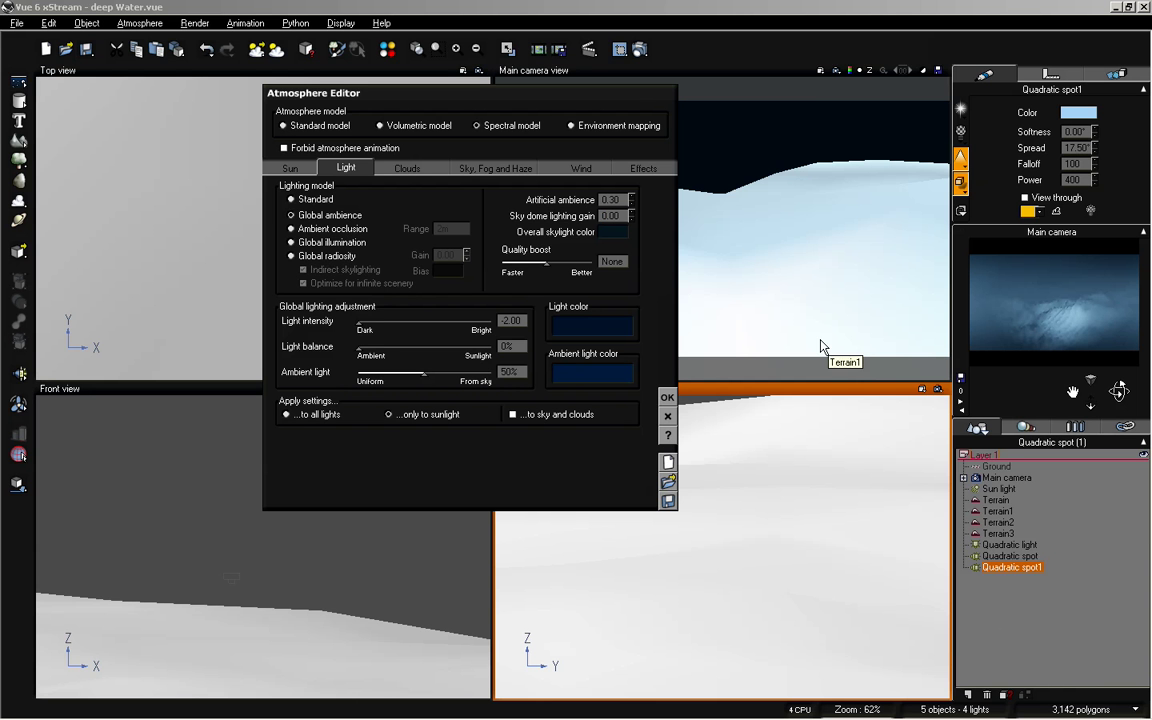
# - Set the haze and fog ground densities to 100% and the haze mean altitude to 10000 m in the atmosphere
pyautogui.click(504, 170)
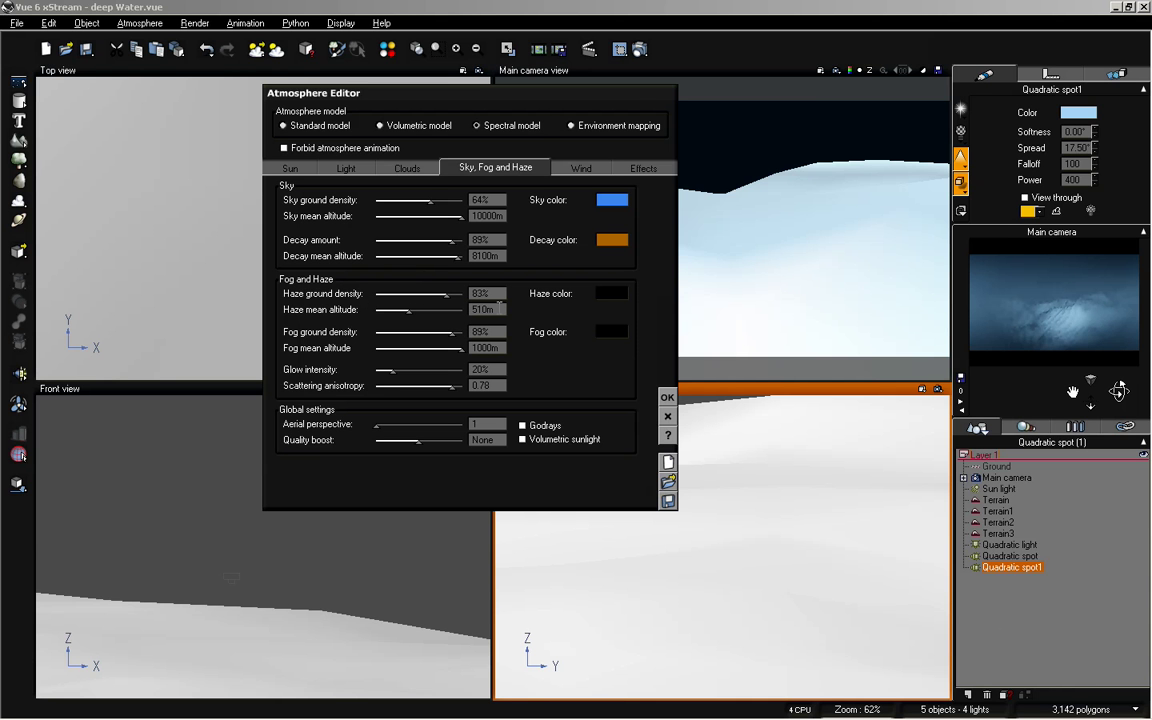
pyautogui.moveTo(441, 295); pyautogui.dragTo(463, 295)
pyautogui.moveTo(455, 332); pyautogui.dragTo(466, 336)
pyautogui.moveTo(408, 310); pyautogui.dragTo(462, 318)
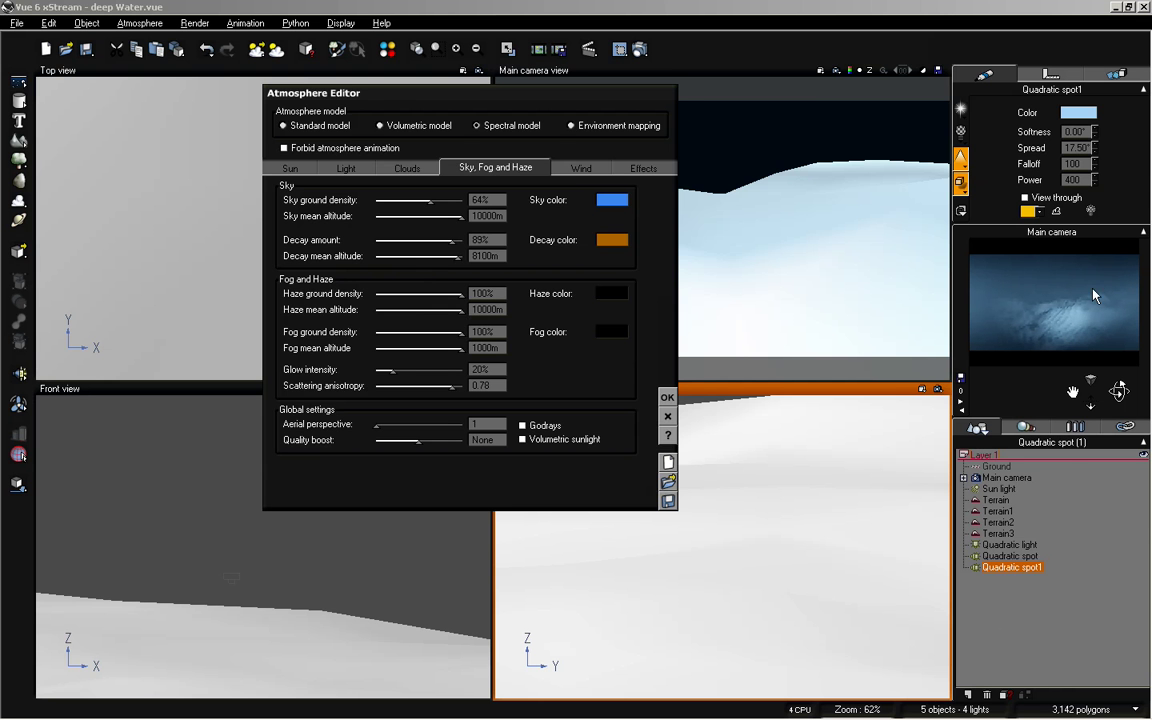
pyautogui.click(667, 398)
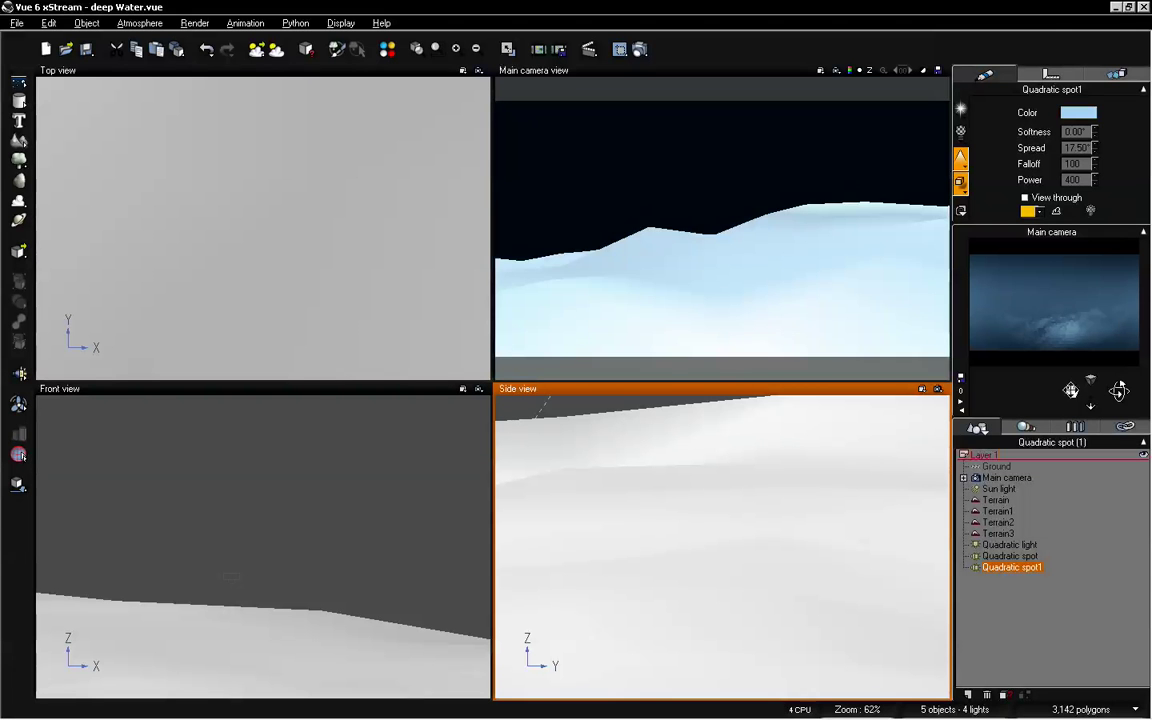
# - Reframe the main camera on the hills, inspect a test render, and rotate the camera to another view of the slopes
pyautogui.moveTo(1071, 390); pyautogui.dragTo(1072, 392)
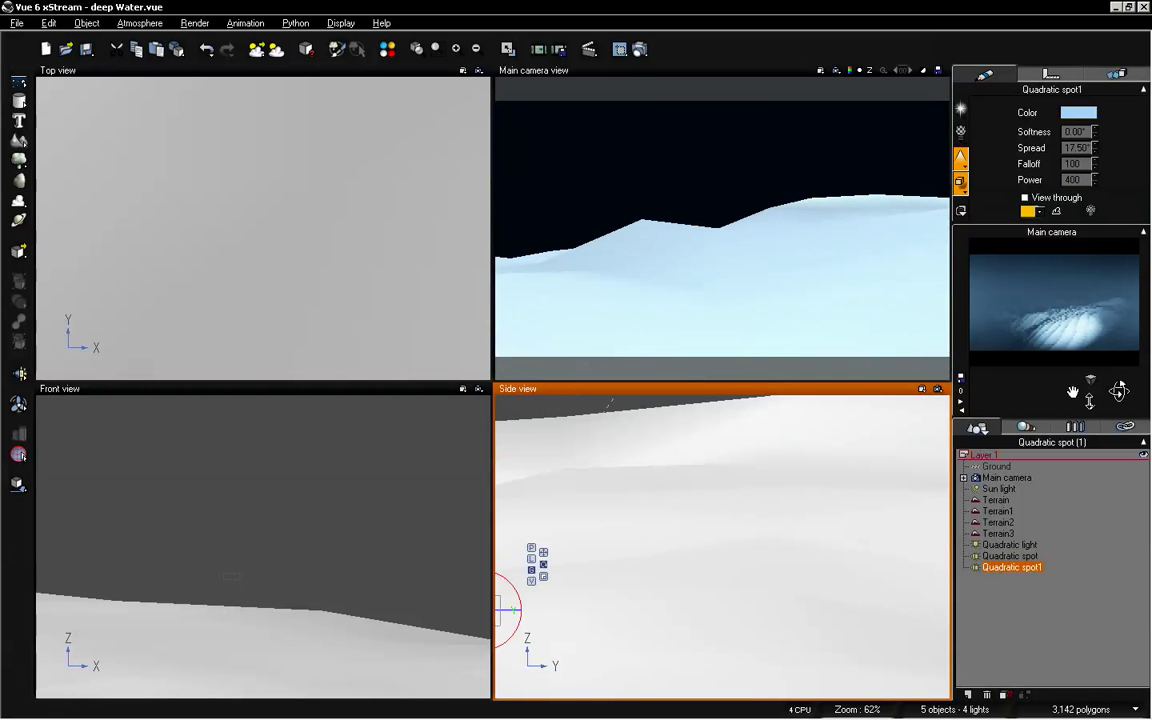
pyautogui.click(640, 50)
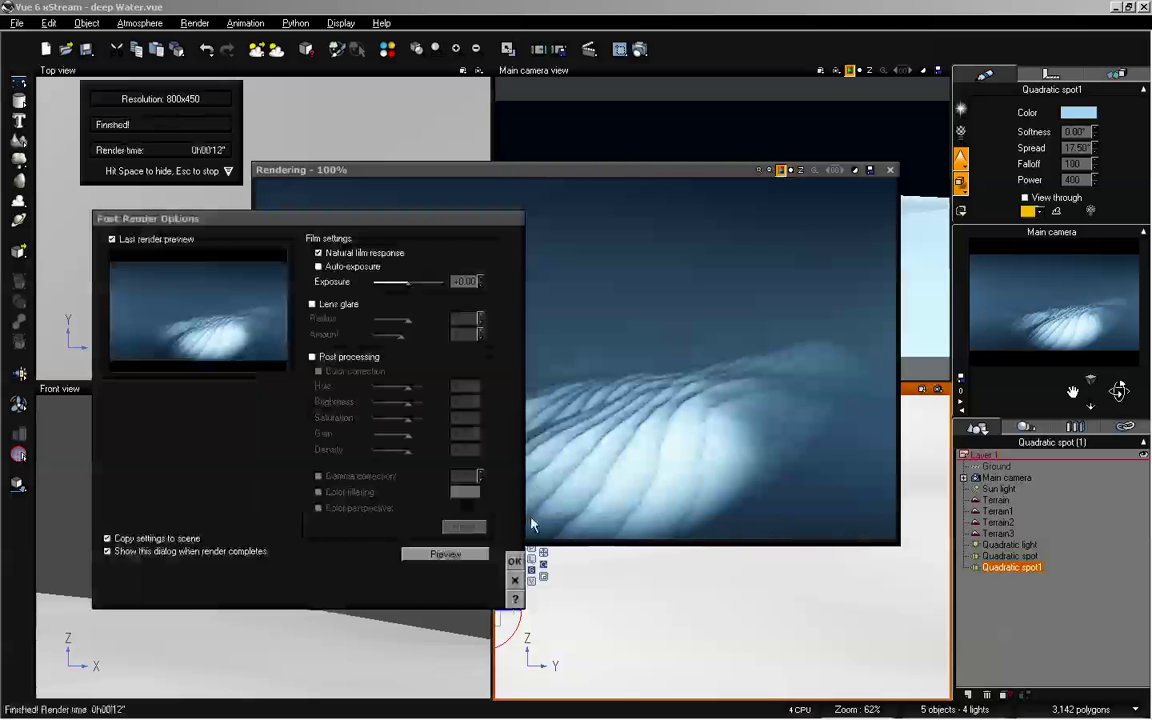
pyautogui.click(514, 561)
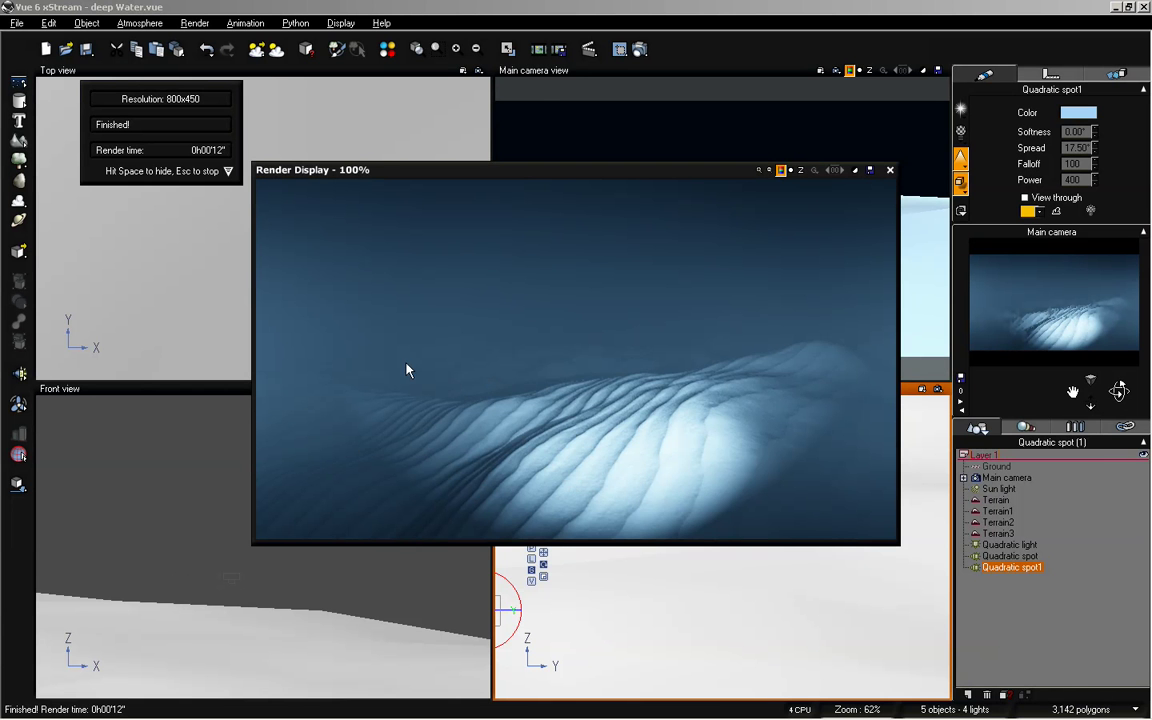
pyautogui.click(888, 167)
pyautogui.moveTo(1120, 390); pyautogui.dragTo(1096, 398)
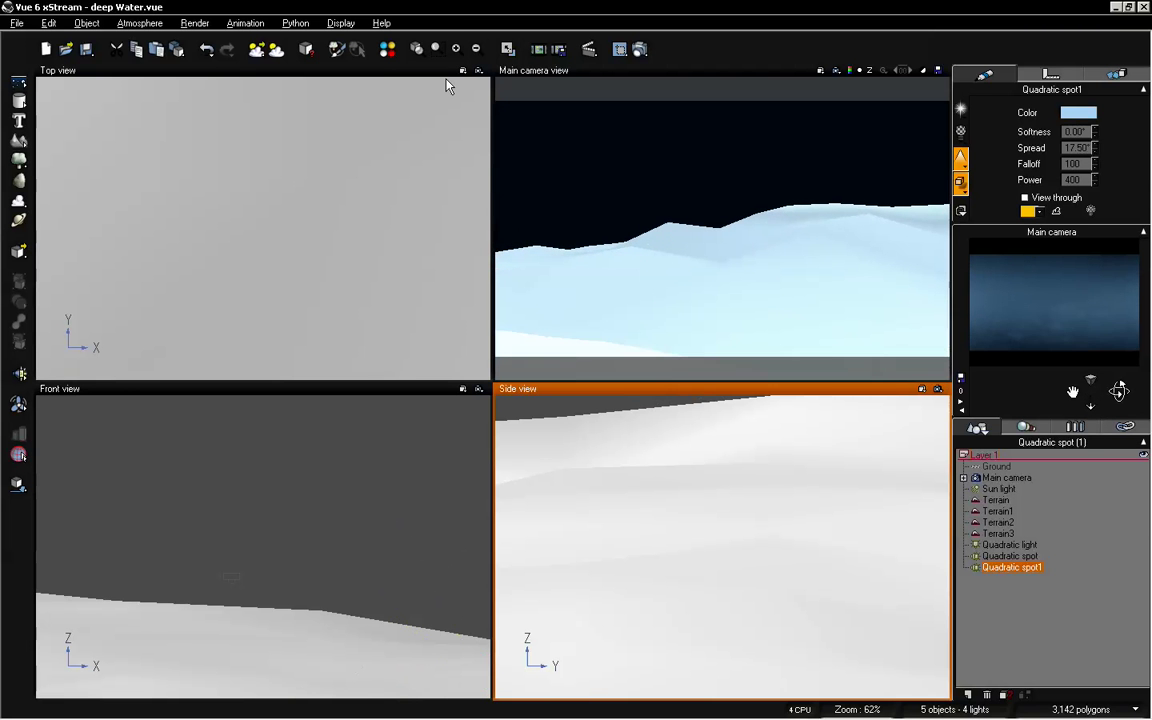
# - Maximize the top view around the main camera and its lights, and select the Quadratic light
pyautogui.doubleClick(380, 71)
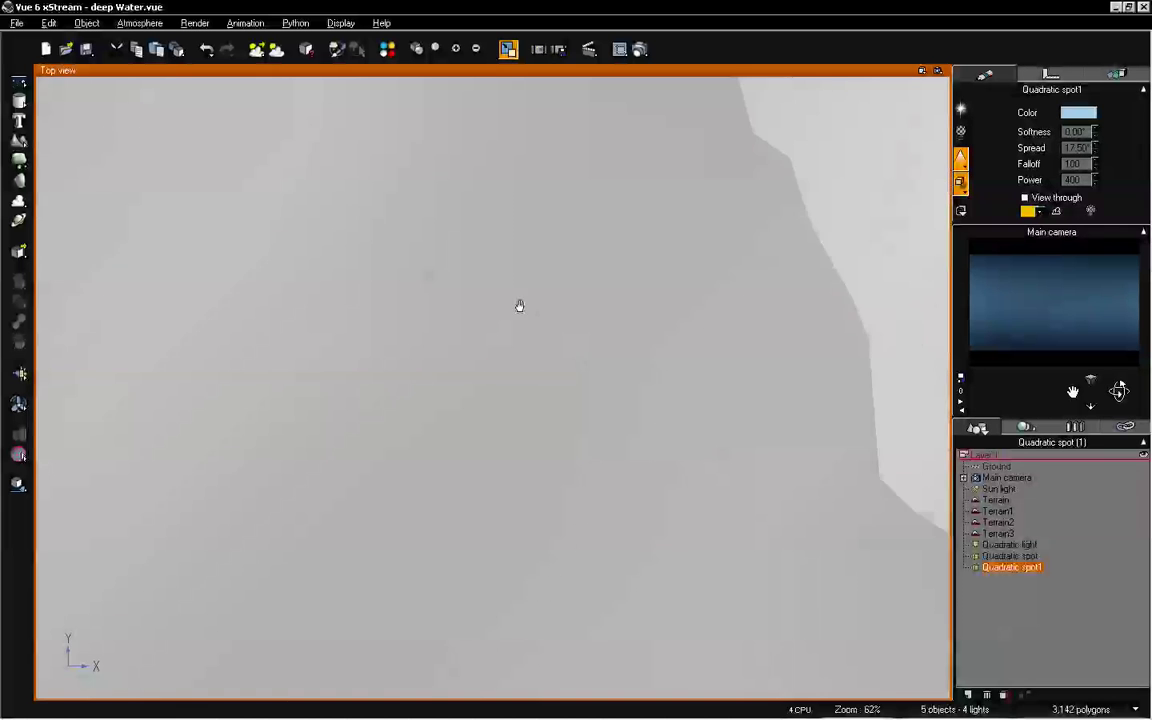
pyautogui.moveTo(576, 348); pyautogui.dragTo(522, 301, button='right')
pyautogui.scroll(-6, 522, 301)
pyautogui.moveTo(671, 347); pyautogui.dragTo(576, 241, button='right')
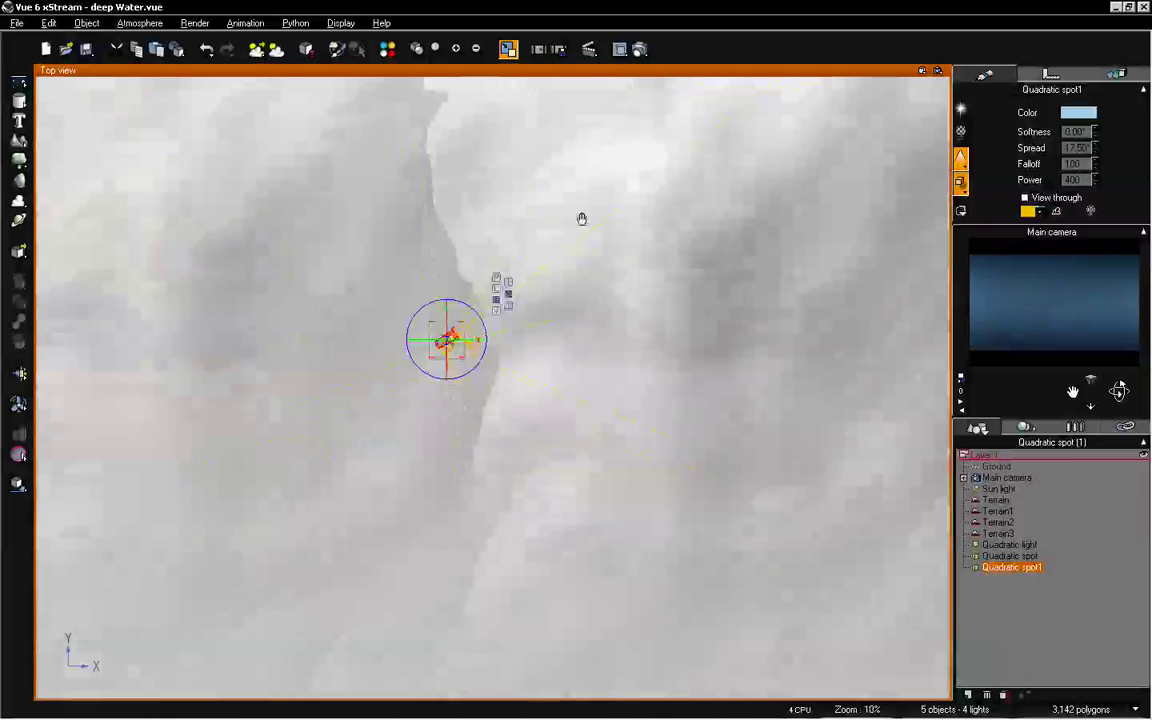
pyautogui.scroll(5, 599, 311)
pyautogui.moveTo(553, 360); pyautogui.dragTo(697, 363, button='right')
pyautogui.scroll(6, 697, 363)
pyautogui.moveTo(450, 258); pyautogui.dragTo(589, 463, button='right')
pyautogui.moveTo(620, 395); pyautogui.dragTo(659, 407, button='right')
pyautogui.scroll(2, 674, 398)
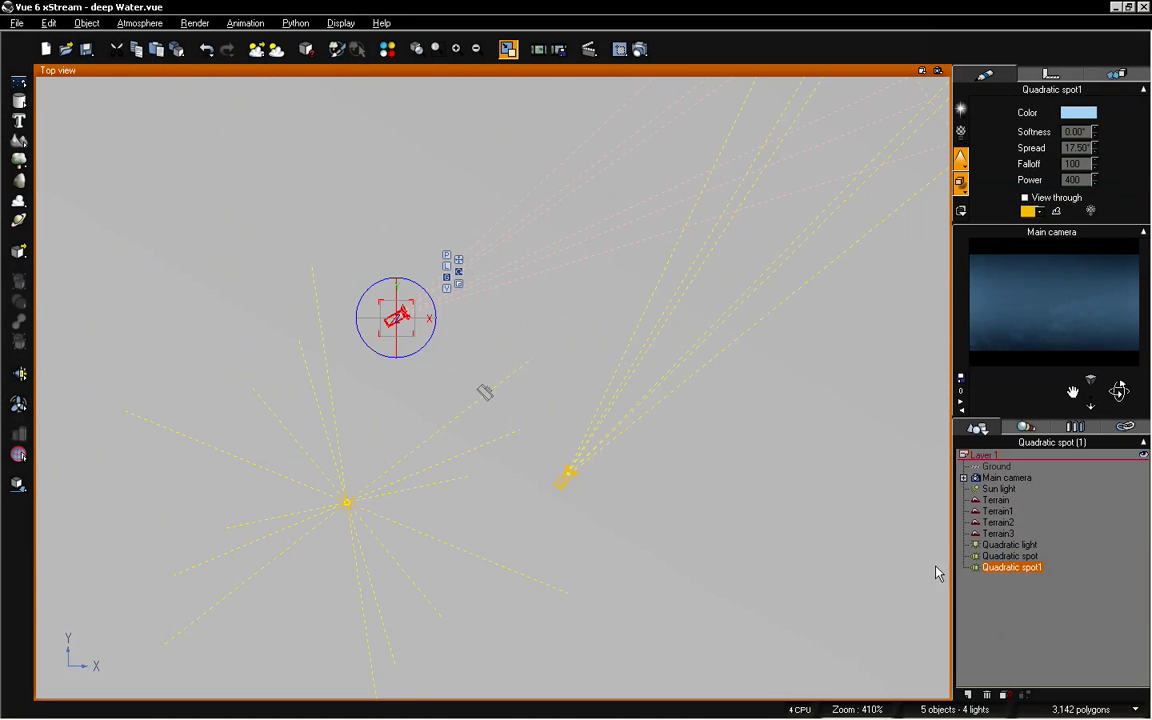
pyautogui.click(1010, 544)
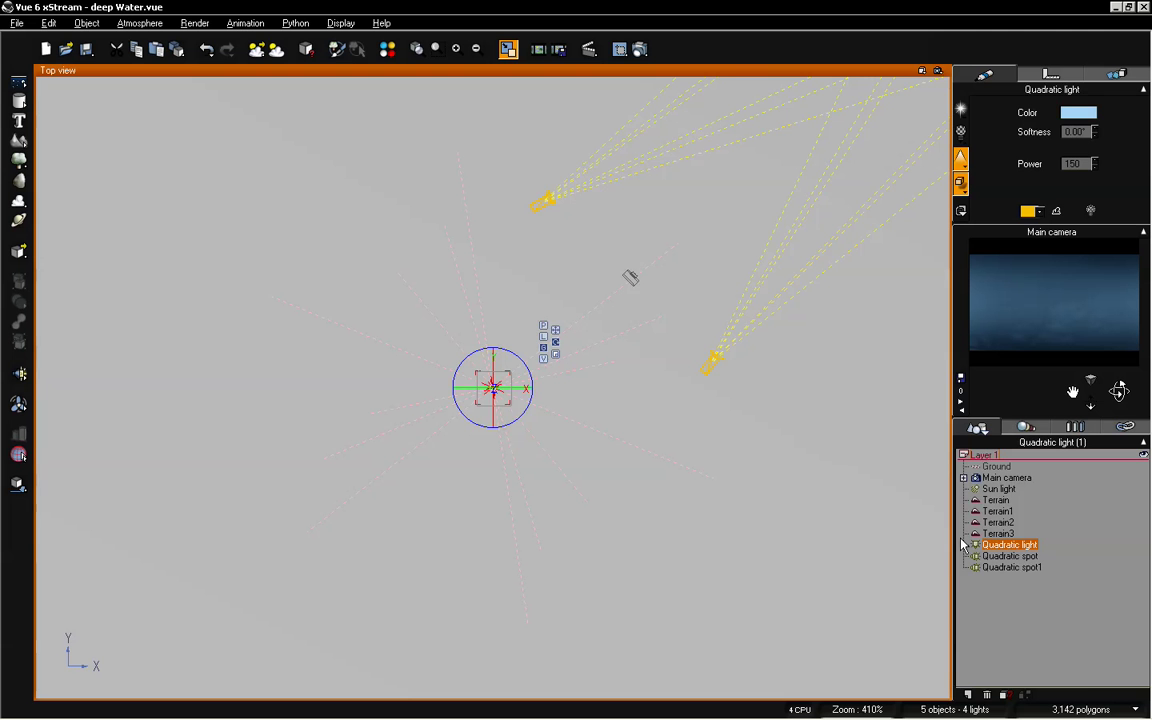
pyautogui.moveTo(597, 470); pyautogui.dragTo(659, 415, button='right')
pyautogui.scroll(-5, 659, 412)
pyautogui.scroll(4, 659, 412)
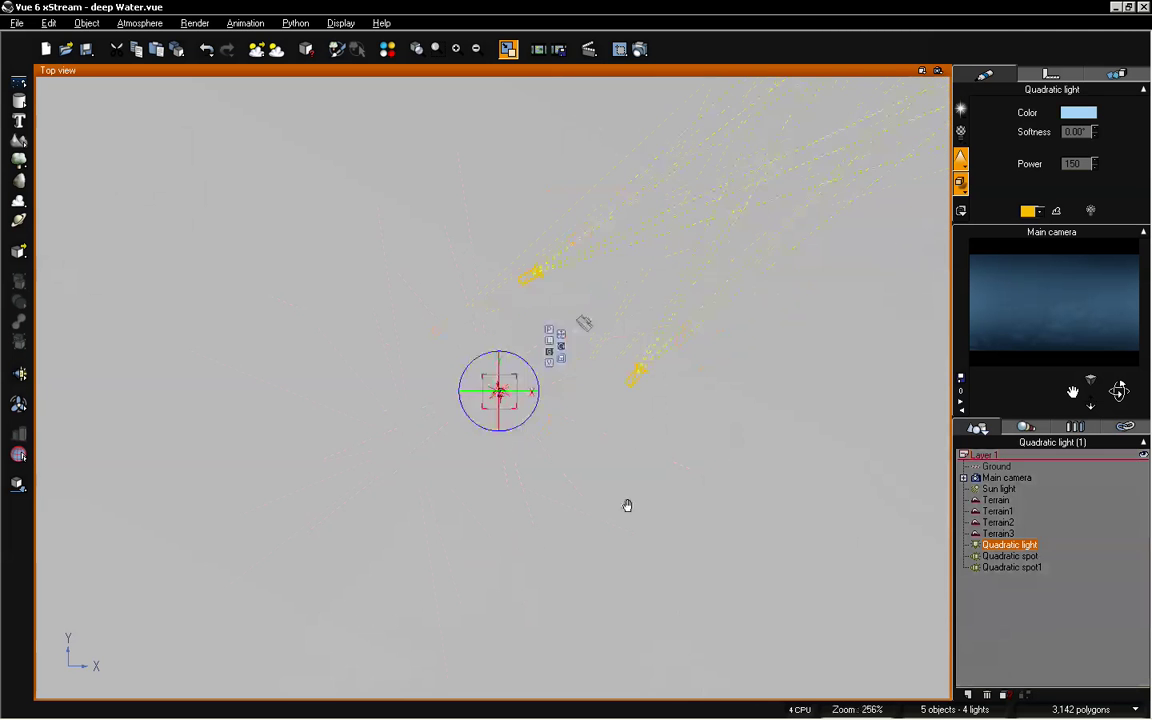
# - Move the Quadratic light farther behind the main camera in the top view, using the global axes
pyautogui.click(475, 387)
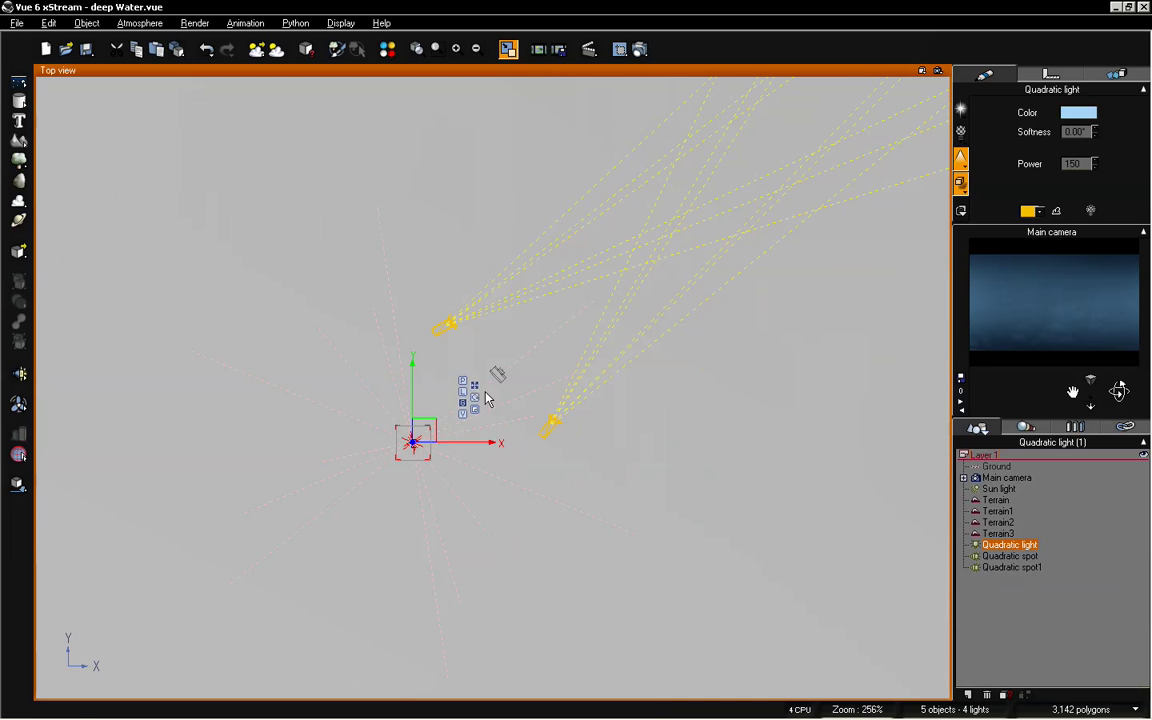
pyautogui.click(463, 393)
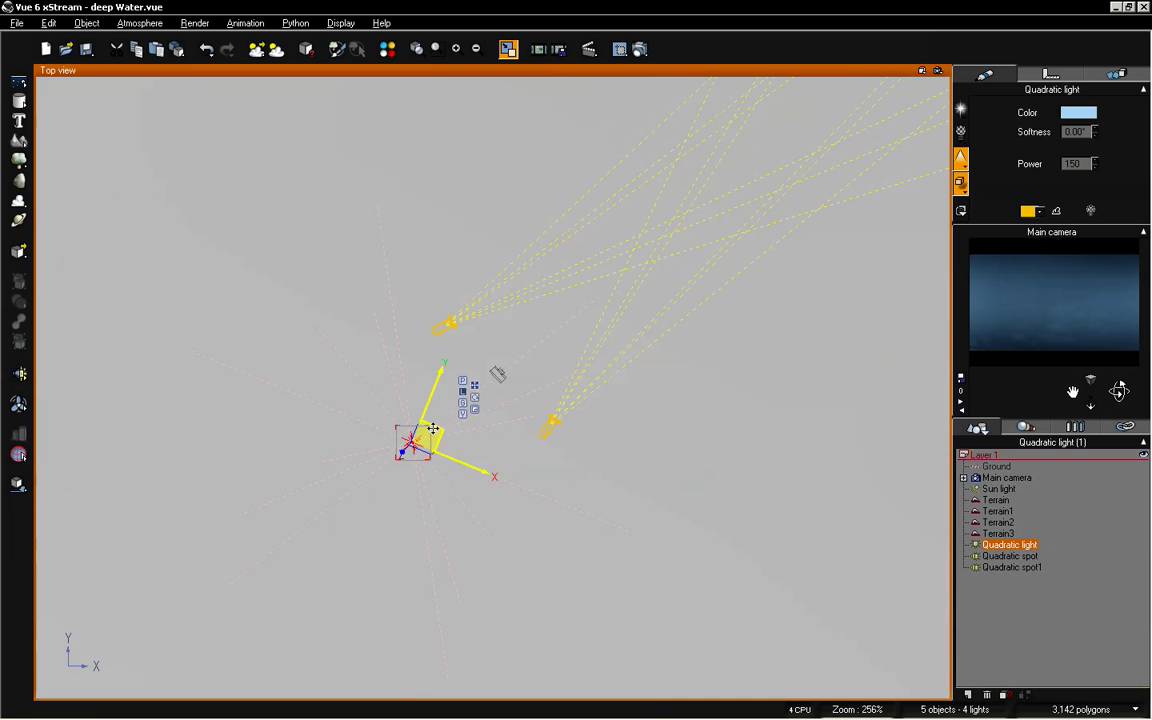
pyautogui.click(462, 403)
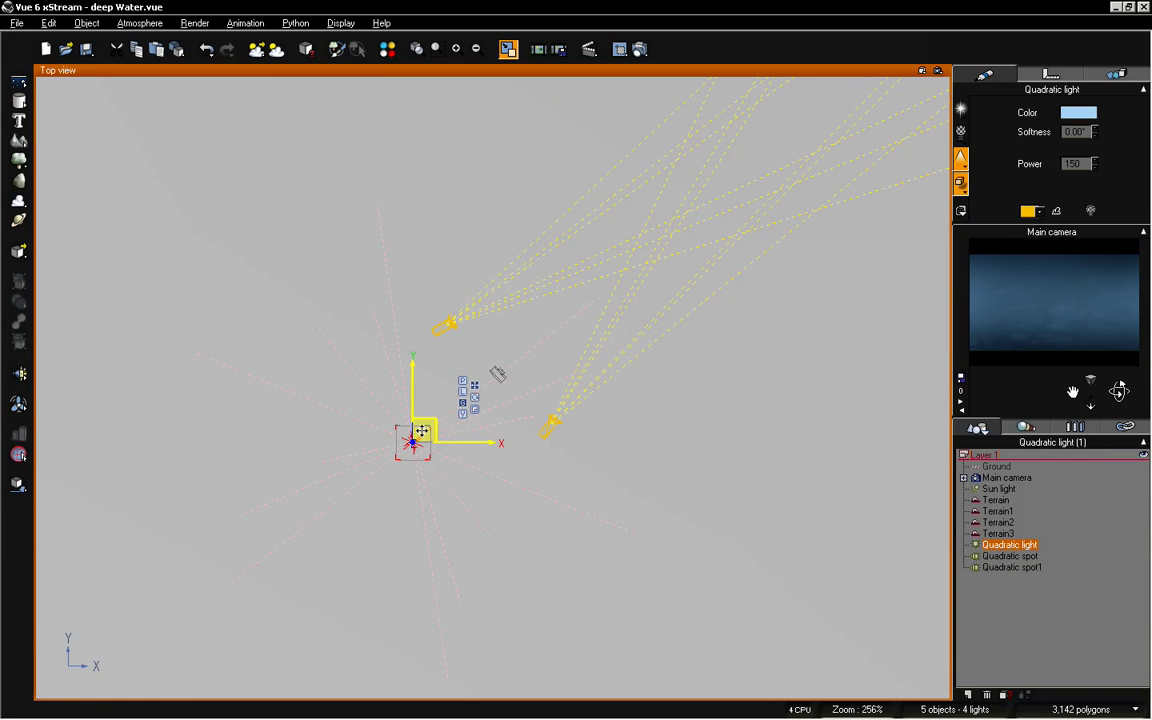
pyautogui.moveTo(427, 432); pyautogui.dragTo(374, 490)
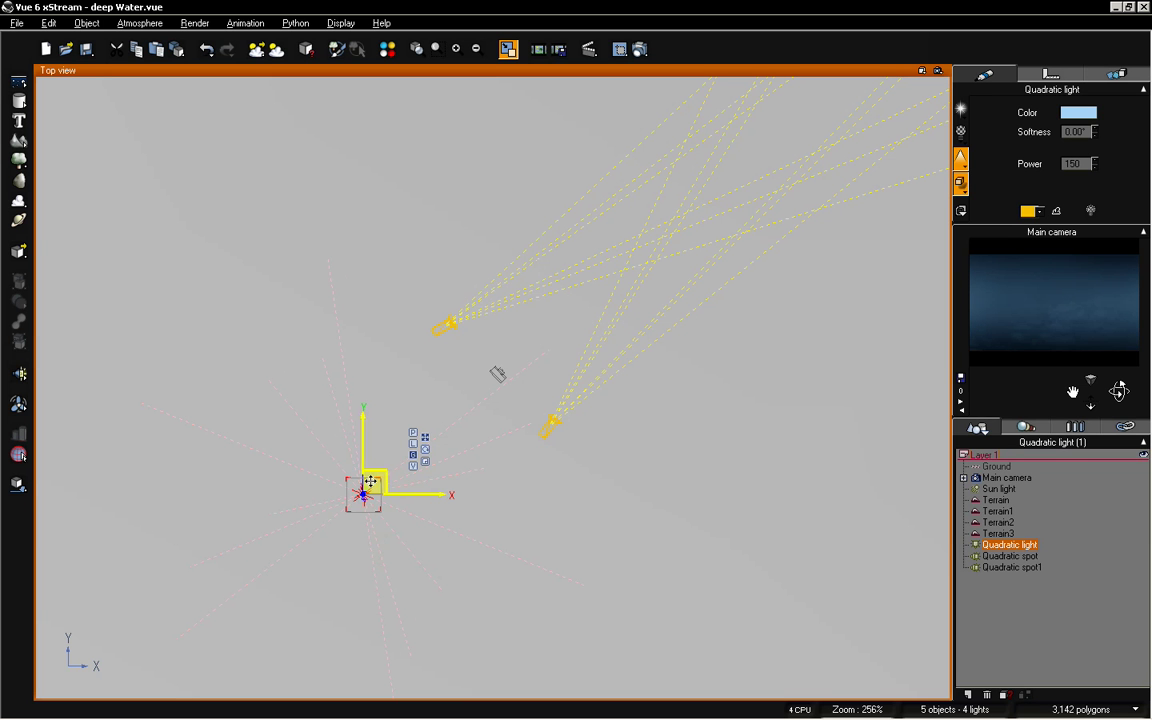
pyautogui.moveTo(376, 488); pyautogui.dragTo(390, 478)
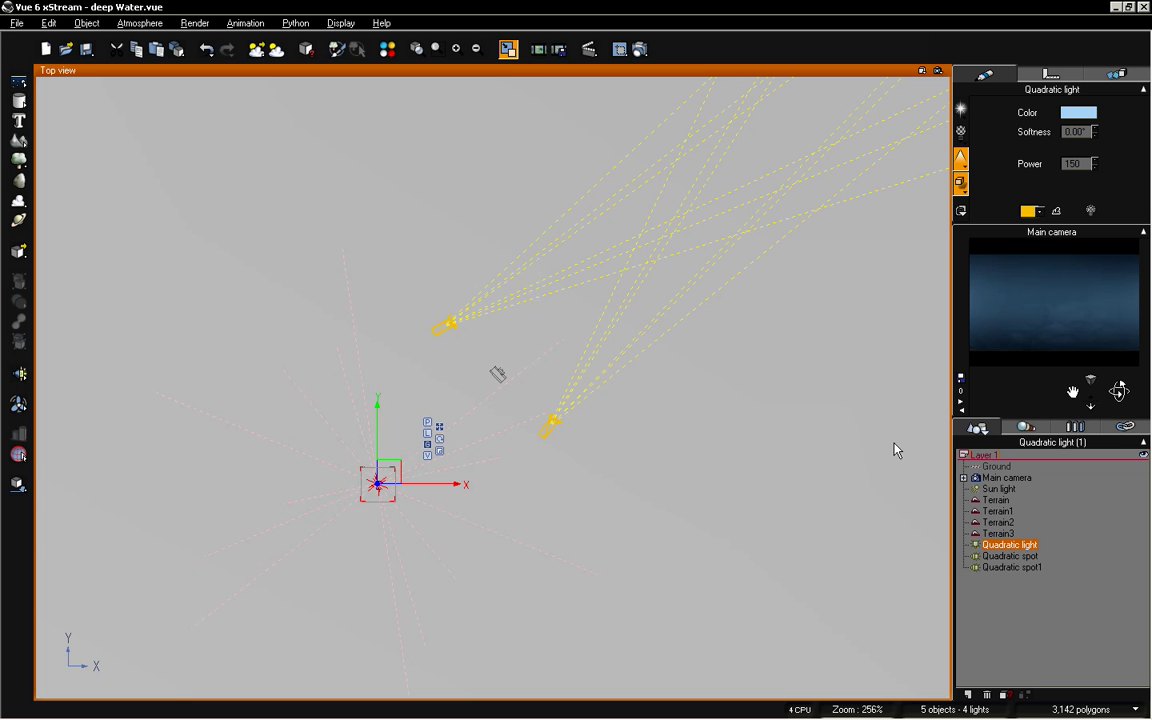
pyautogui.moveTo(395, 481)
pyautogui.mouseDown()
pyautogui.moveTo(362, 494)
pyautogui.moveTo(375, 488)
pyautogui.mouseUp()
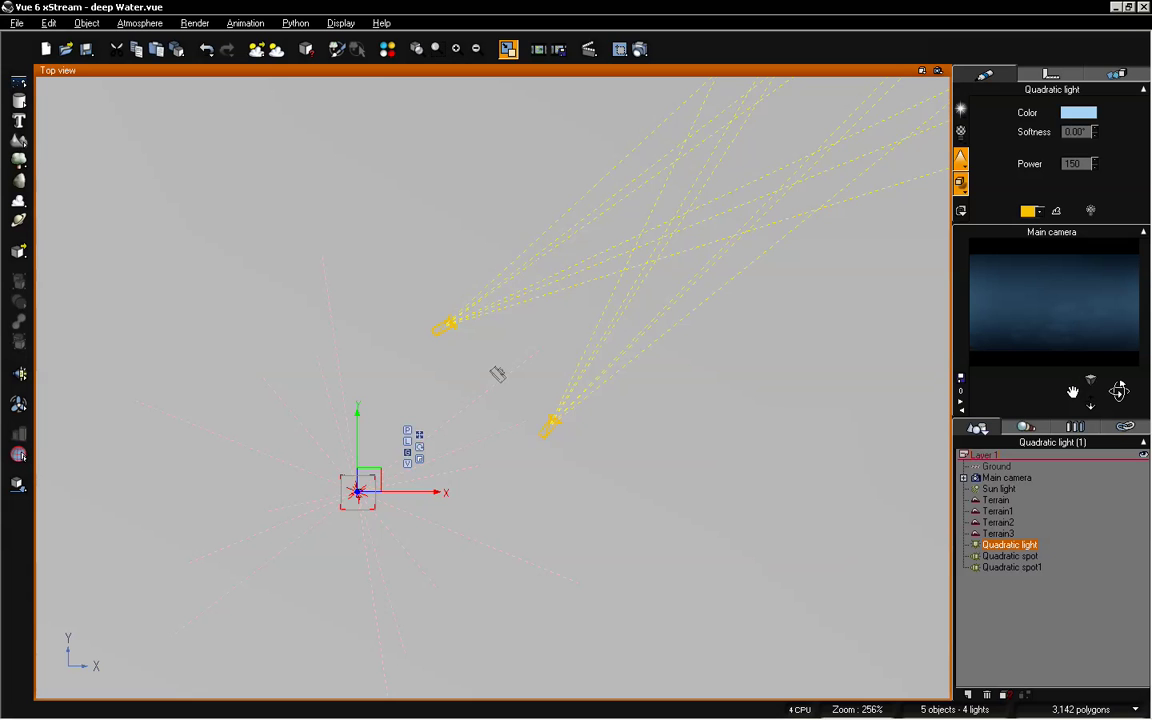
# - Shift the main camera with its linked lights away from the current slope, deselect the Quadratic light, and restore the four-view layout
pyautogui.moveTo(1072, 391); pyautogui.dragTo(1104, 361)
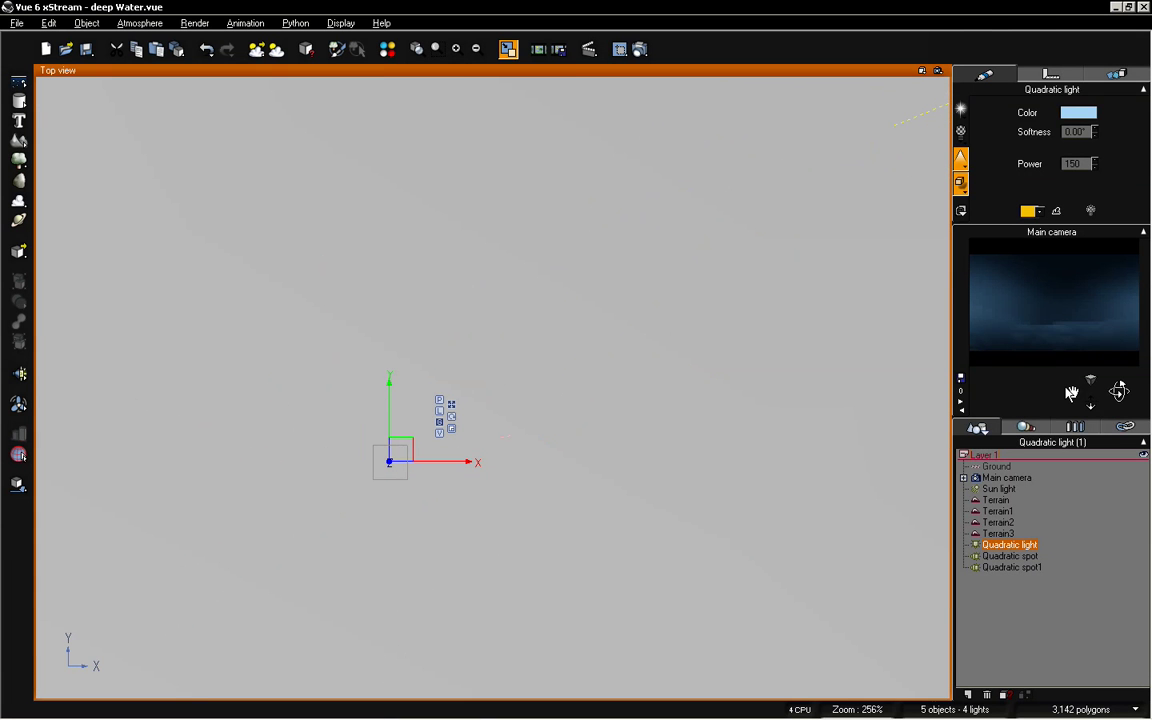
pyautogui.click(564, 87)
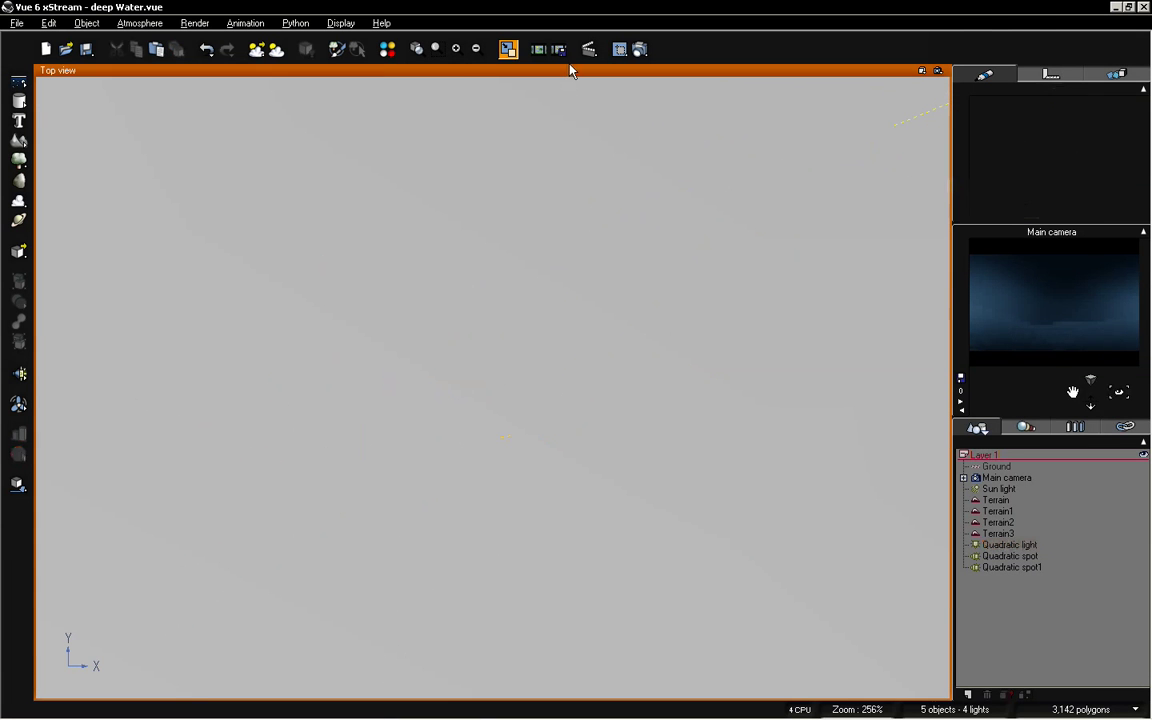
pyautogui.doubleClick(570, 70)
# - Move and rotate the main camera across the terrains to frame a white hill rising toward the right side of the shot
pyautogui.moveTo(1121, 391); pyautogui.dragTo(1108, 398)
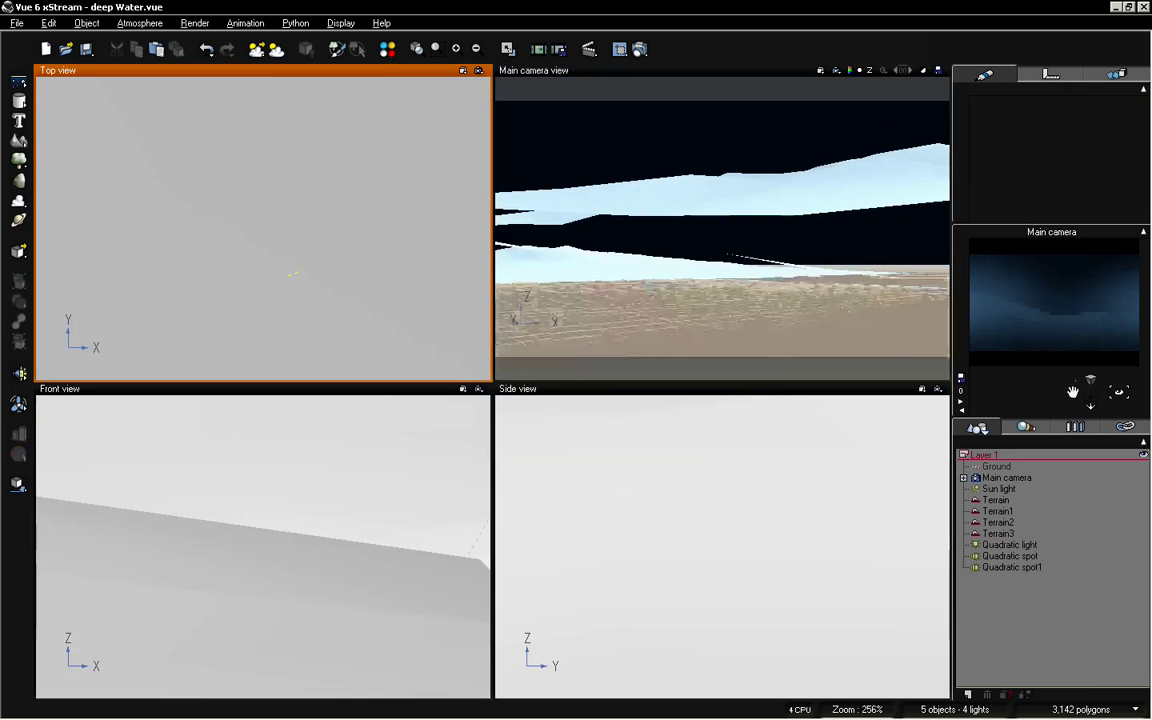
pyautogui.moveTo(1072, 388); pyautogui.dragTo(1072, 388)
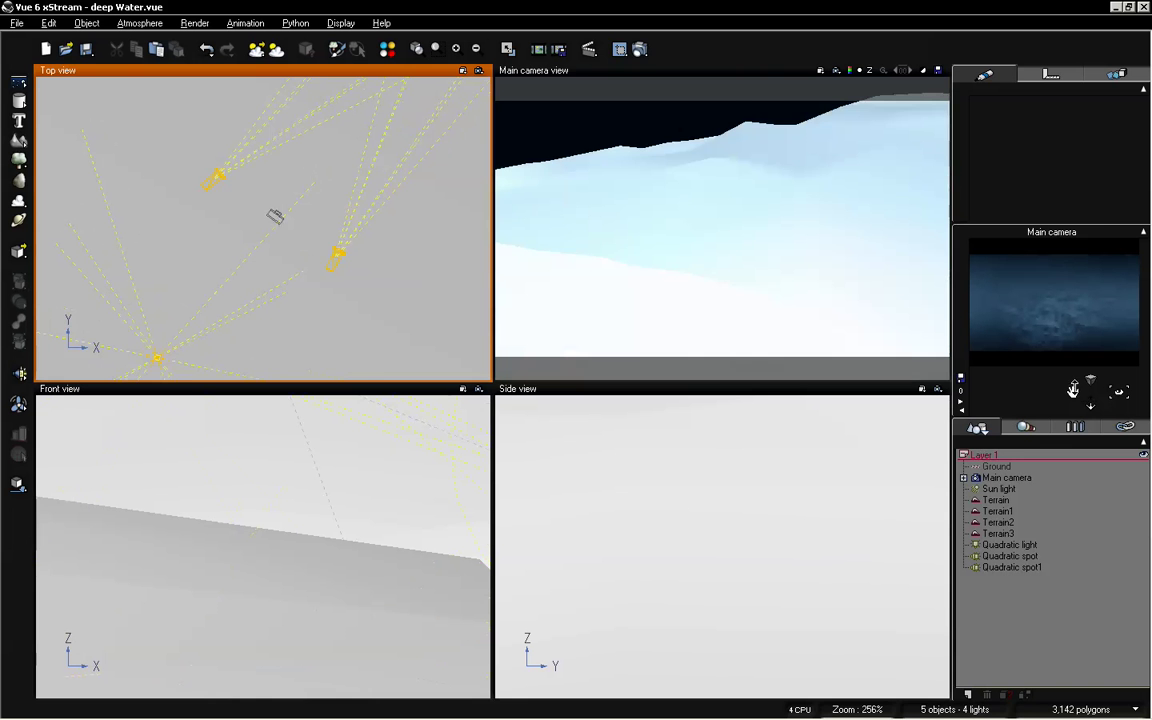
pyautogui.moveTo(1072, 391); pyautogui.dragTo(1072, 394)
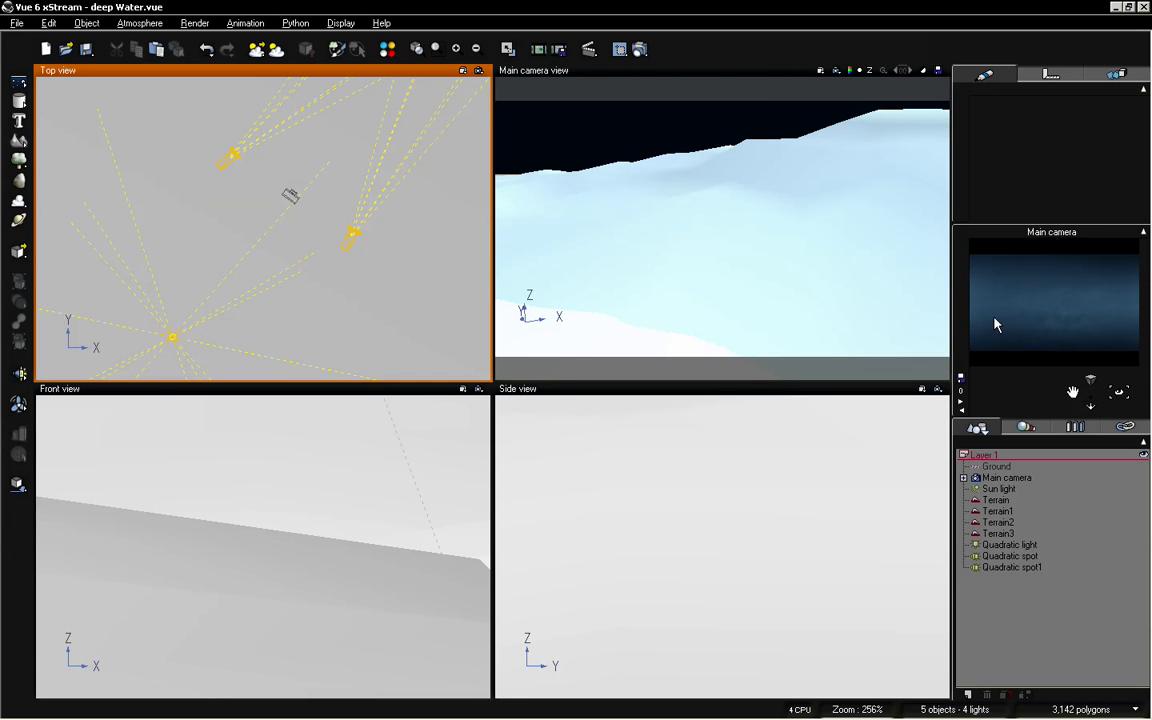
pyautogui.moveTo(1072, 393); pyautogui.dragTo(550, 160)
pyautogui.moveTo(1086, 405); pyautogui.dragTo(1091, 380)
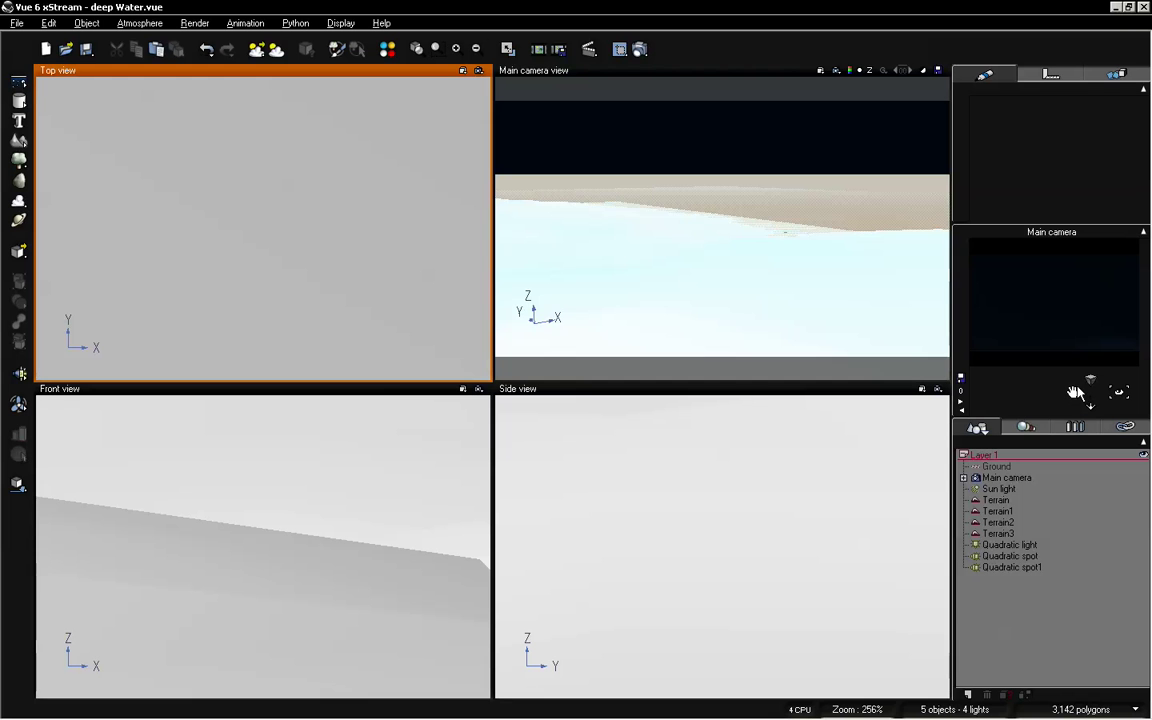
pyautogui.moveTo(1091, 405)
pyautogui.mouseDown()
pyautogui.moveTo(1072, 390)
pyautogui.moveTo(1089, 402)
pyautogui.moveTo(1119, 392)
pyautogui.moveTo(1091, 407)
pyautogui.moveTo(1072, 391)
pyautogui.moveTo(1091, 400)
pyautogui.mouseUp()
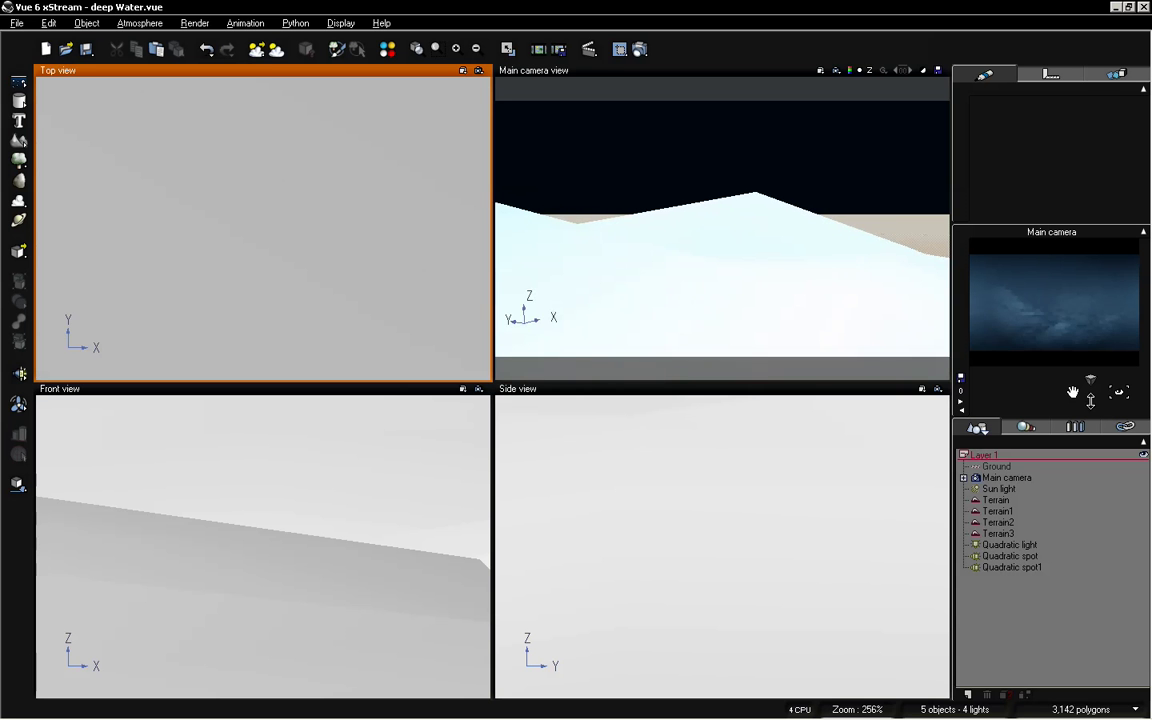
pyautogui.moveTo(1120, 392); pyautogui.dragTo(1119, 399)
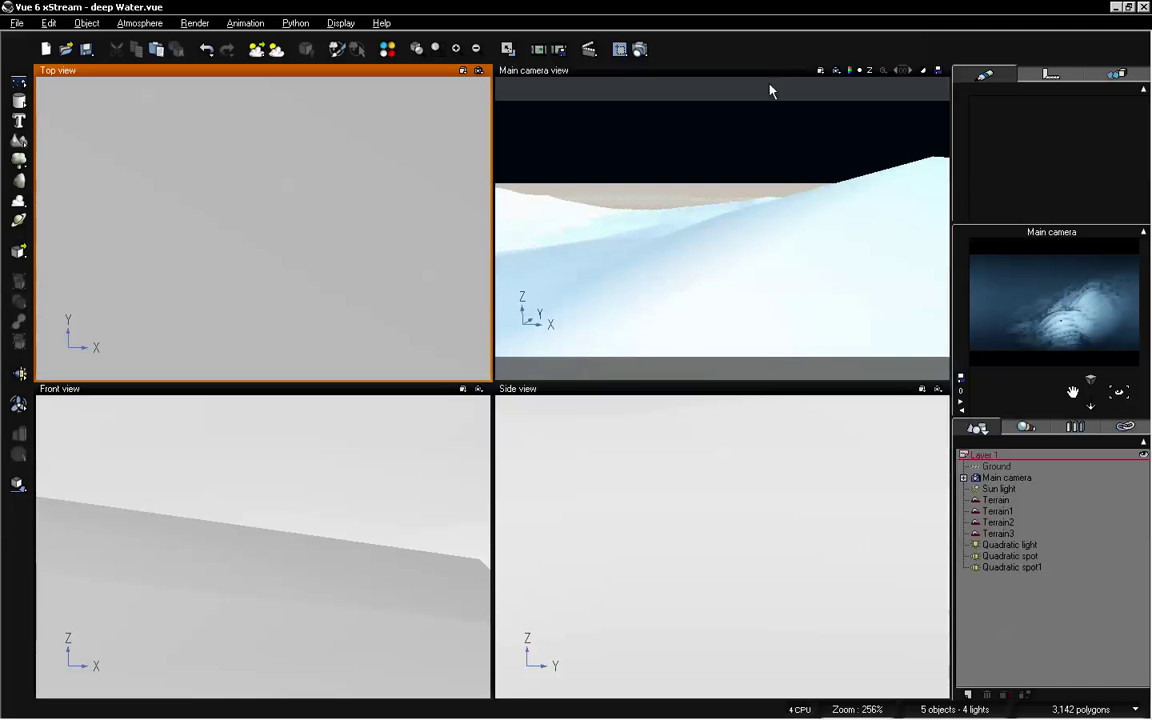
# - Inspect a test render of the framed hill, close it, and move the main camera to face another broad slope
pyautogui.click(576, 44)
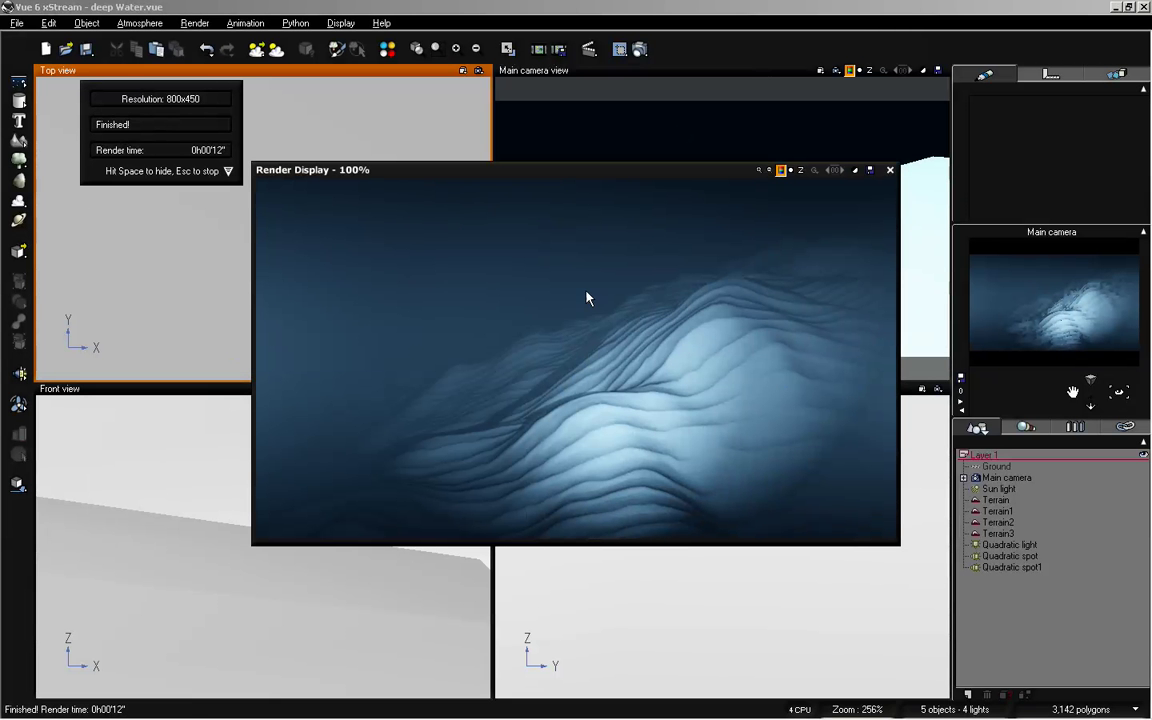
pyautogui.click(889, 171)
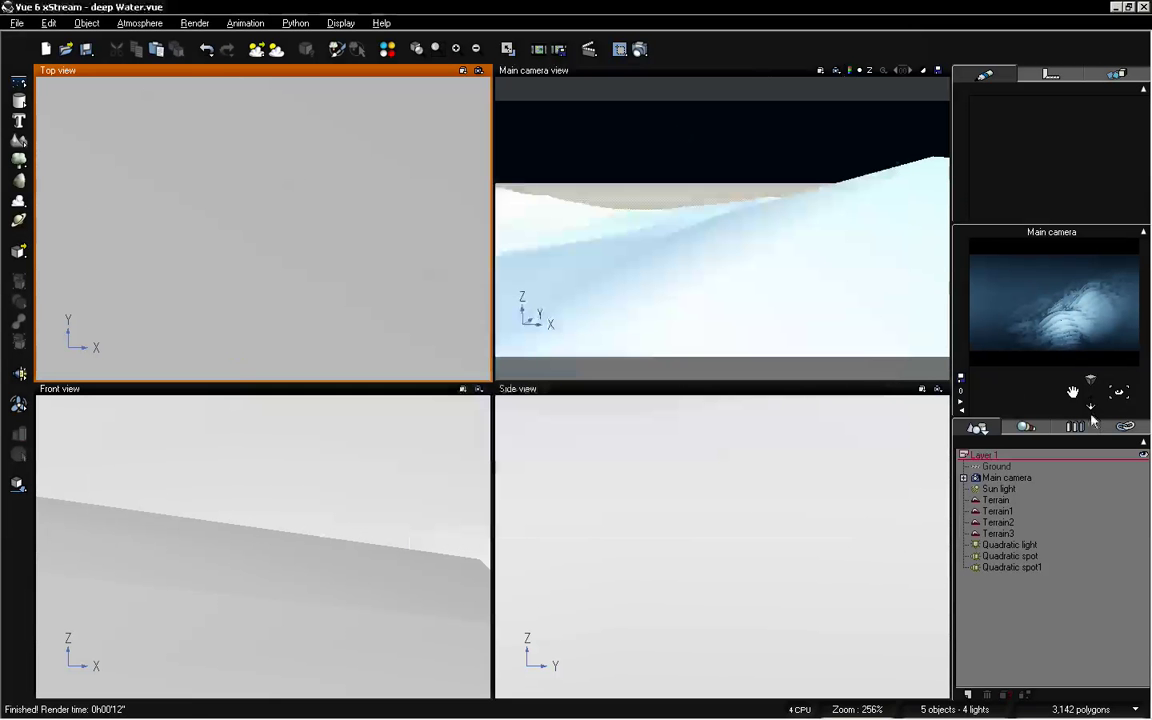
pyautogui.moveTo(1073, 393)
pyautogui.mouseDown()
pyautogui.moveTo(1077, 408)
pyautogui.moveTo(1090, 370)
pyautogui.moveTo(1116, 389)
pyautogui.moveTo(1100, 369)
pyautogui.moveTo(1069, 385)
pyautogui.moveTo(1090, 405)
pyautogui.moveTo(1072, 391)
pyautogui.moveTo(1118, 392)
pyautogui.moveTo(1091, 405)
pyautogui.mouseUp()
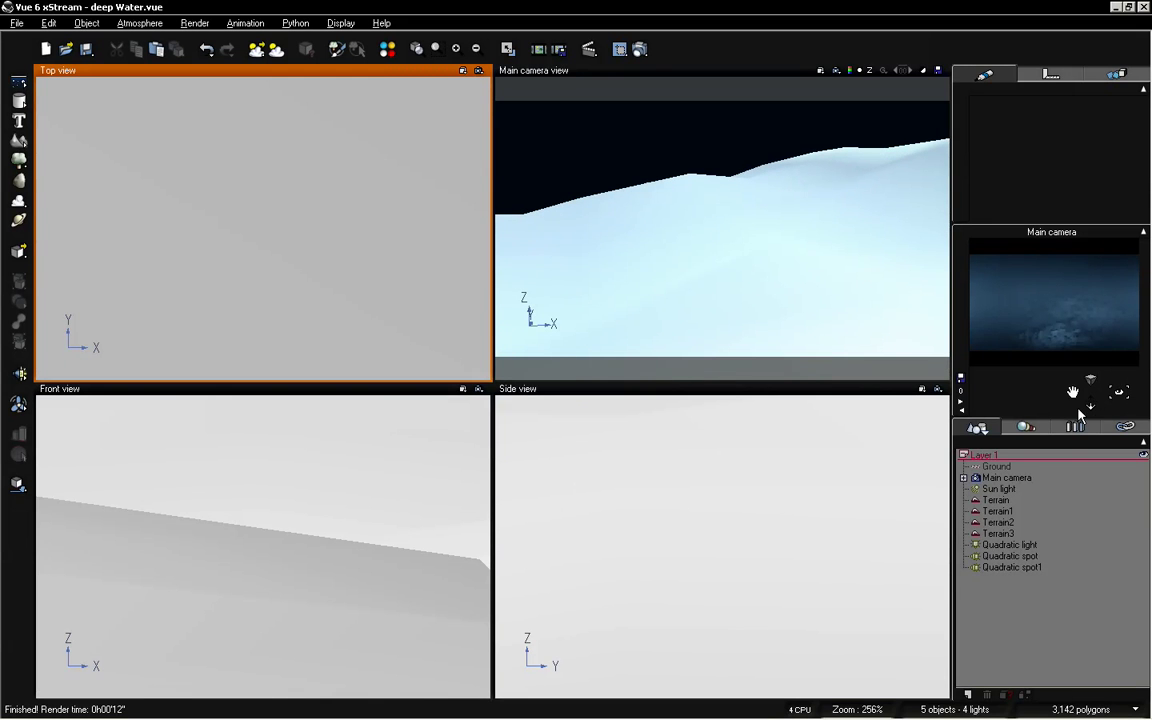